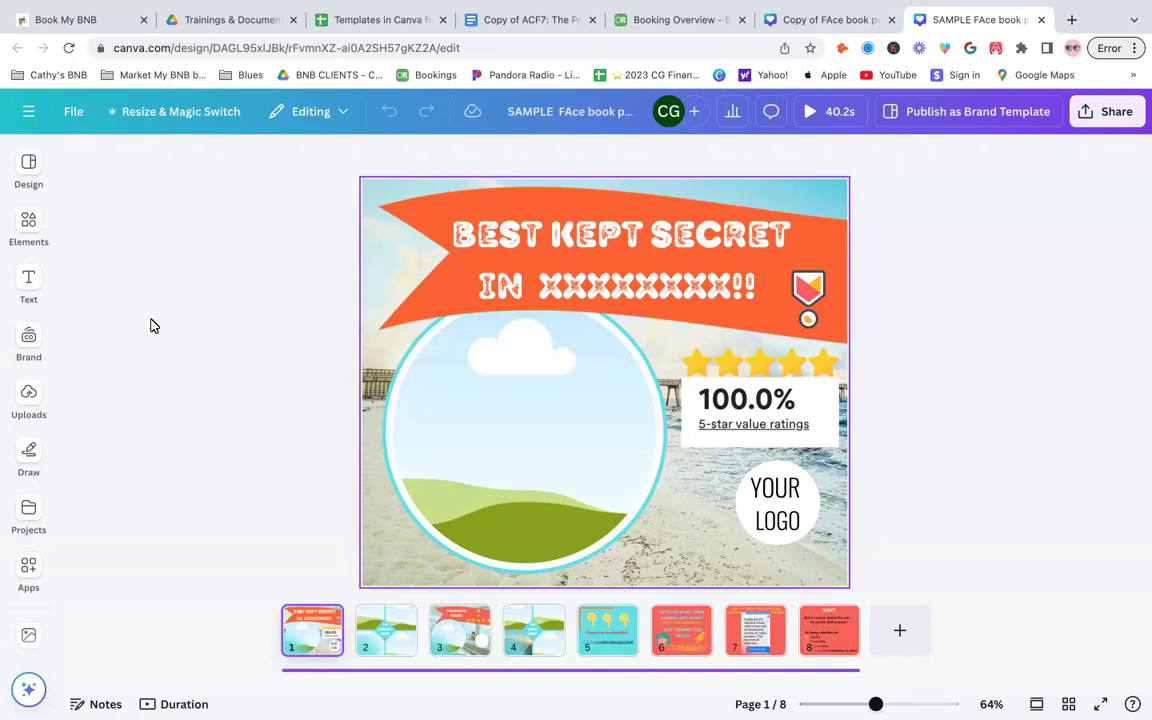
- Try dropping an uploaded house photo onto the beach photo background of page 1, undoing and redoing the change
{"action": "left_click", "coordinate": [373, 267]}
{"action": "left_click", "coordinate": [24, 232]}
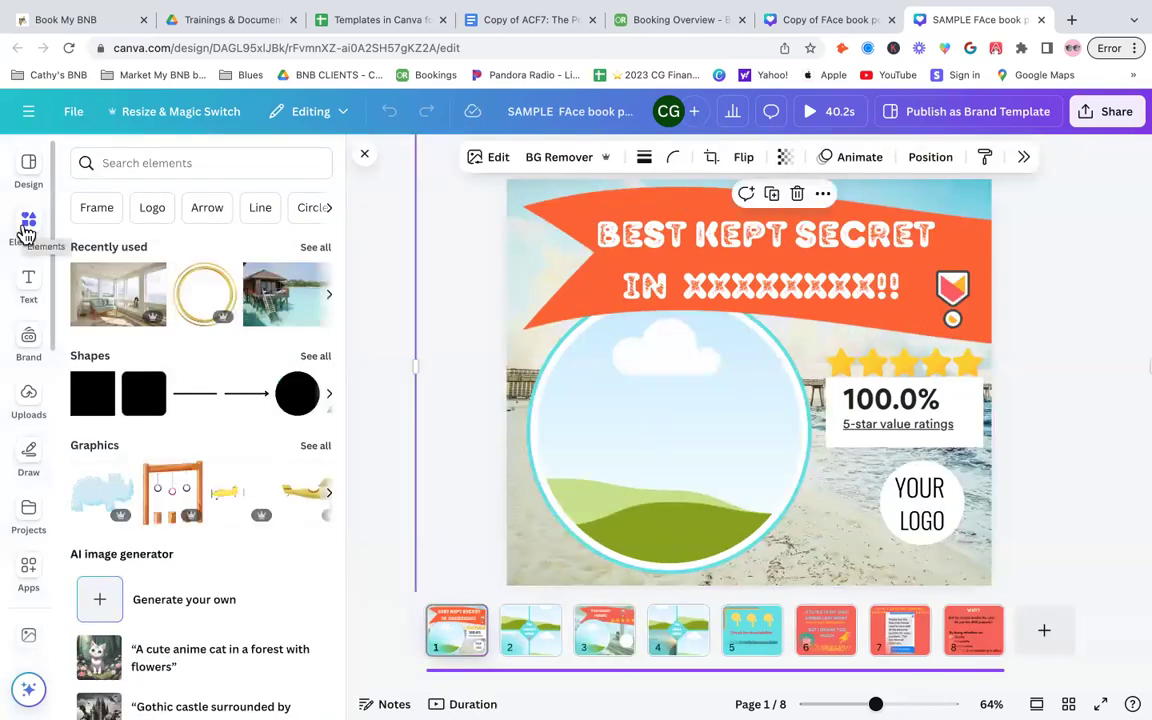
{"action": "left_click", "coordinate": [30, 405]}
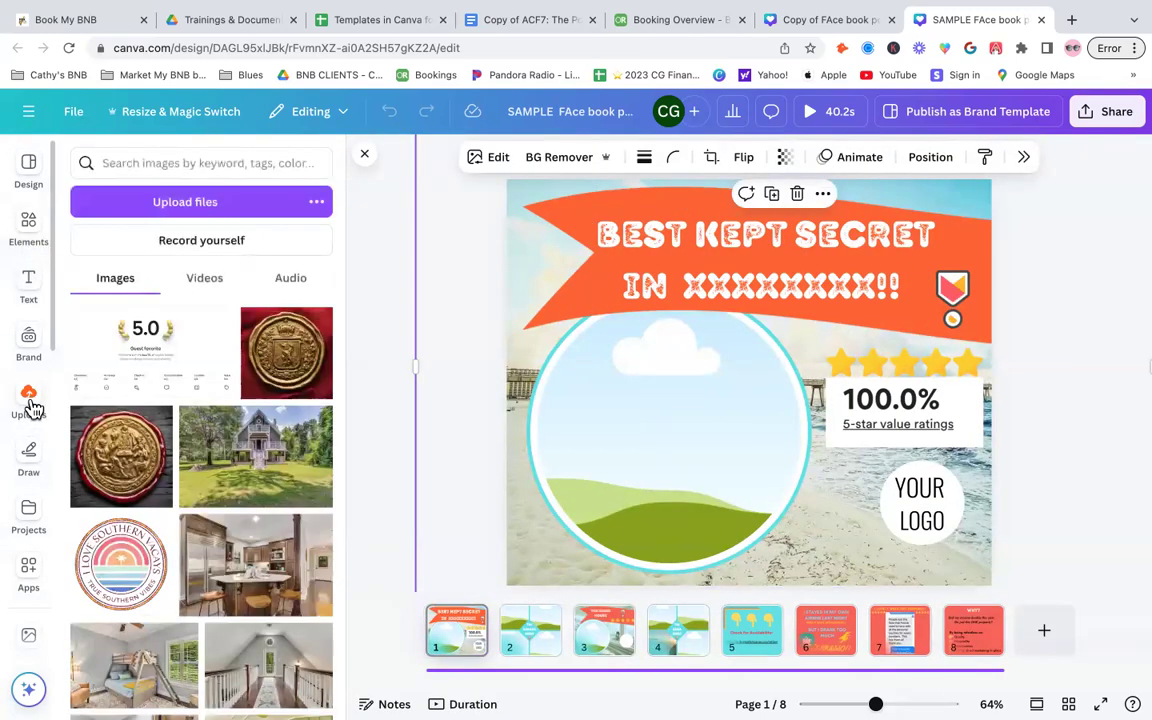
{"action": "scroll", "coordinate": [220, 506], "scroll_direction": "down", "scroll_amount": 1}
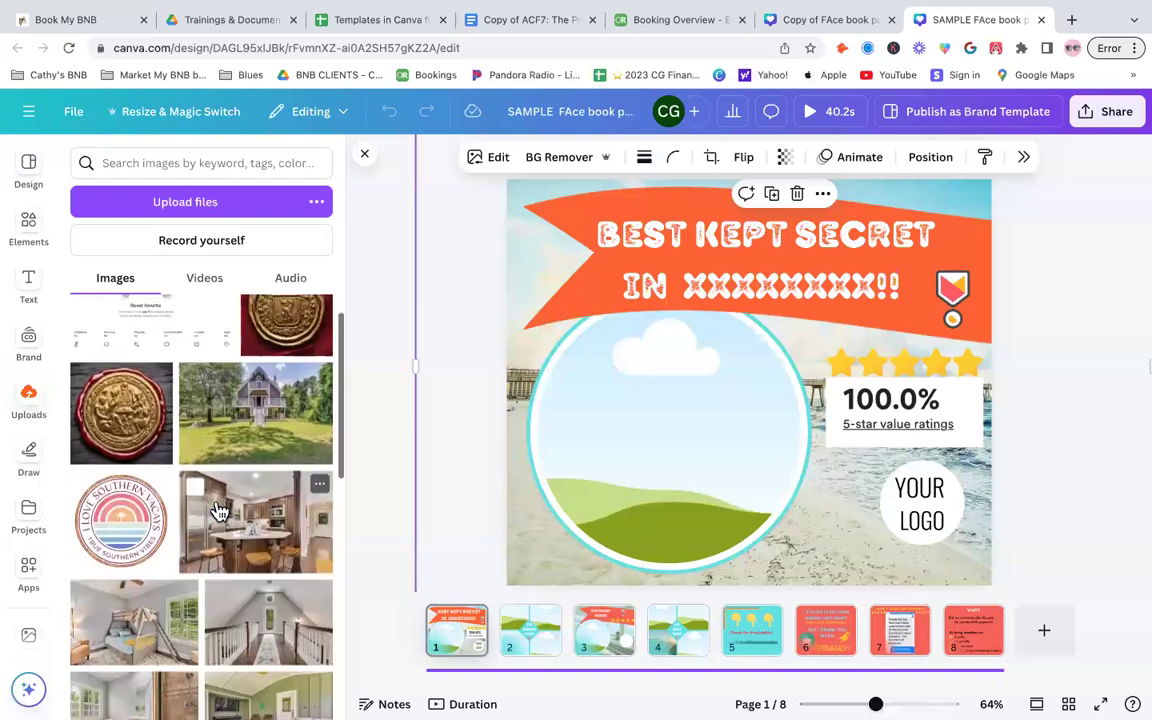
{"action": "left_click_drag", "start_coordinate": [412, 352], "coordinate": [563, 247]}
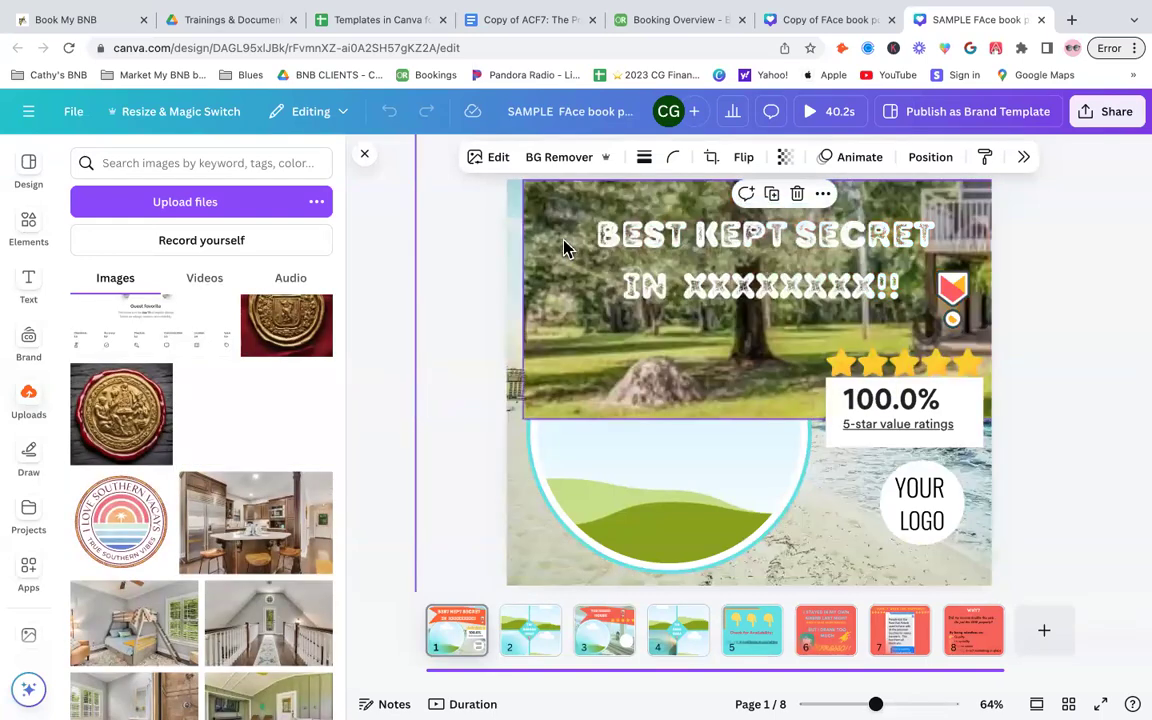
{"action": "left_click_drag", "start_coordinate": [429, 284], "coordinate": [422, 288]}
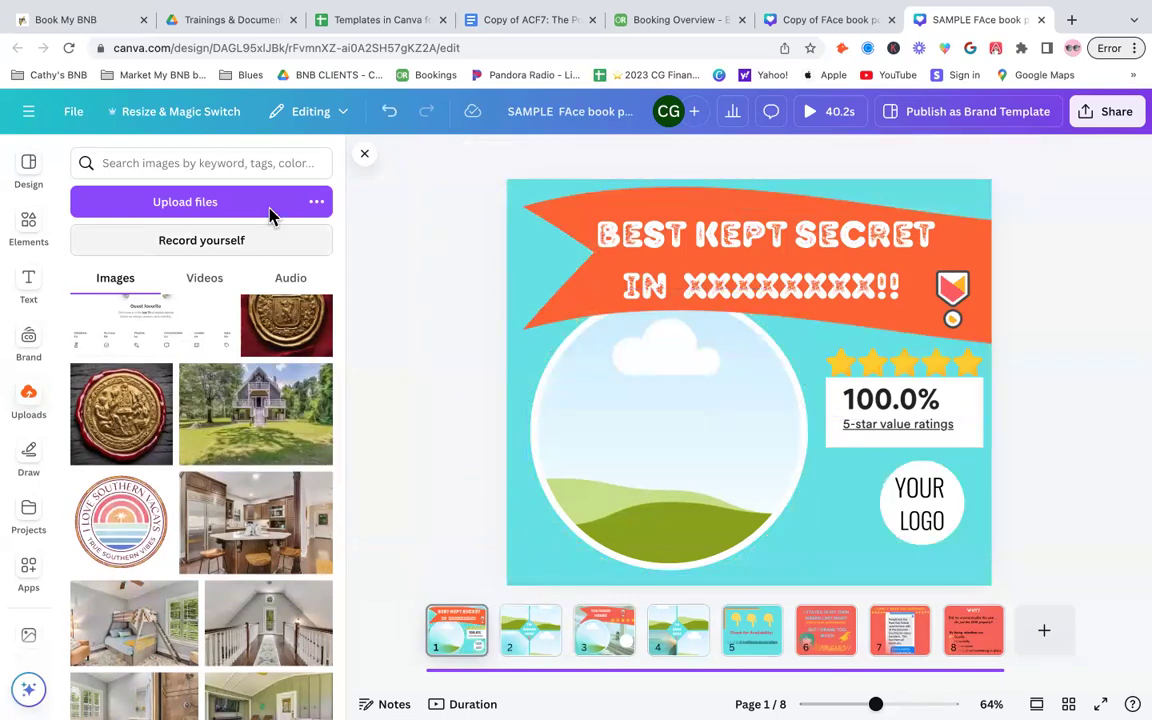
{"action": "left_click", "coordinate": [388, 117]}
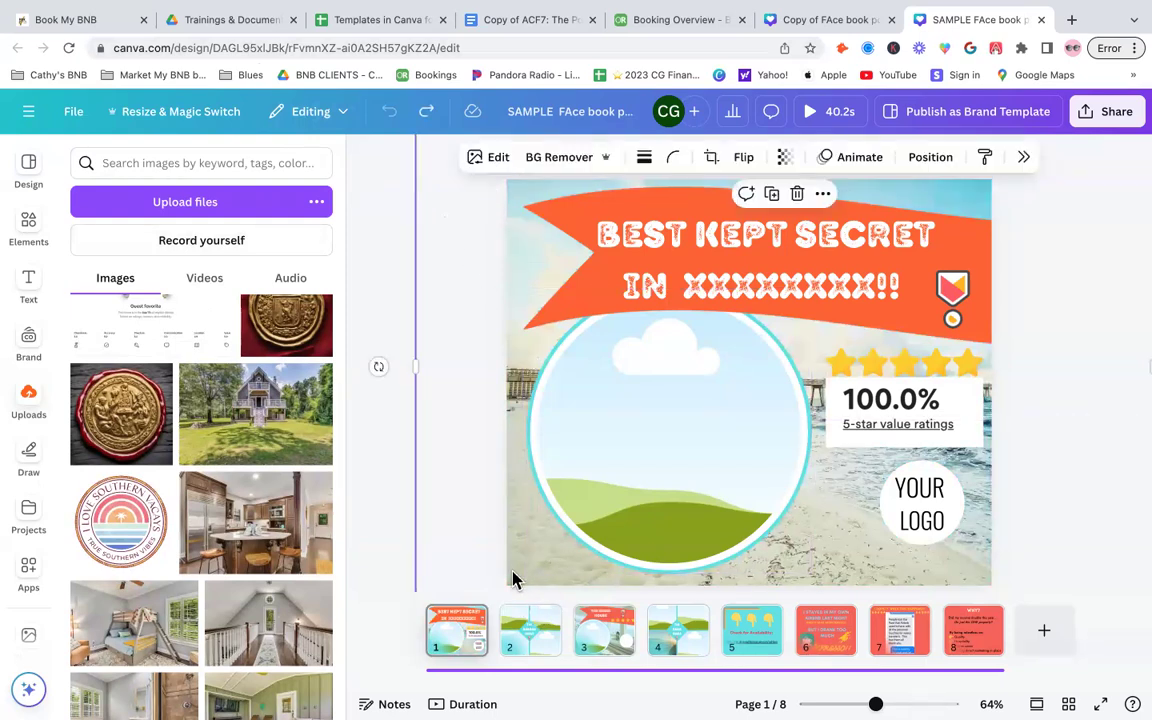
{"action": "key", "text": "ctrl+shift+z"}
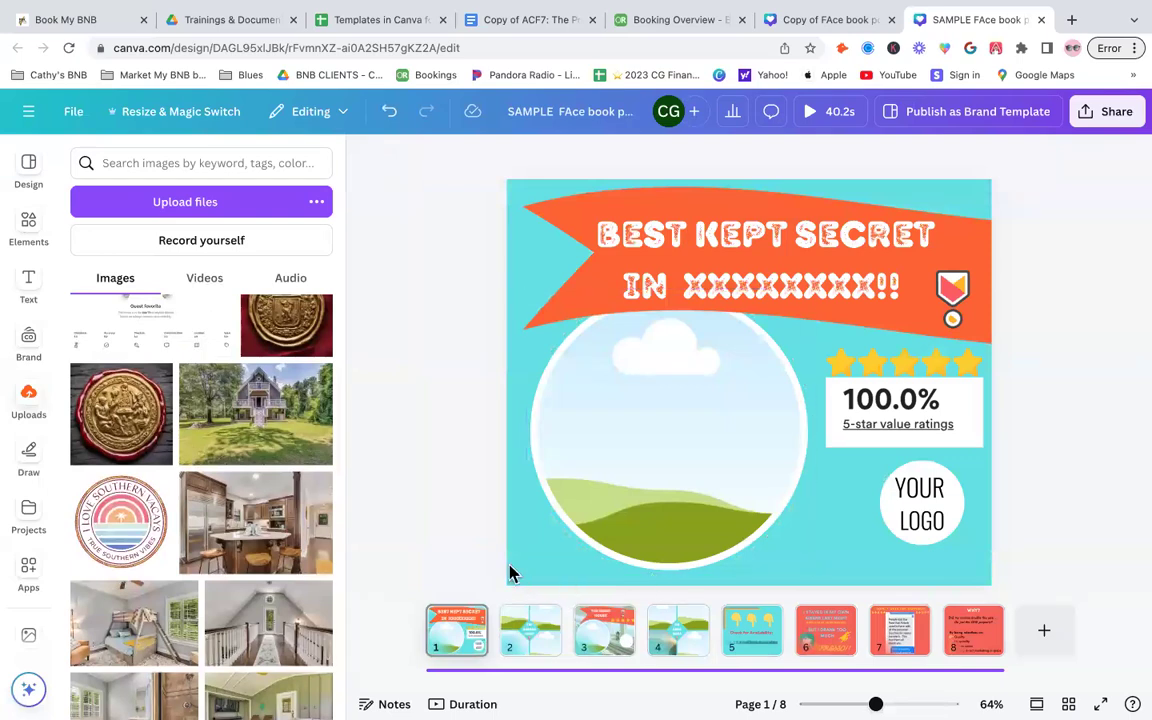
- Fill the page with the uploaded house photo and send it behind the other elements
{"action": "left_click", "coordinate": [518, 583]}
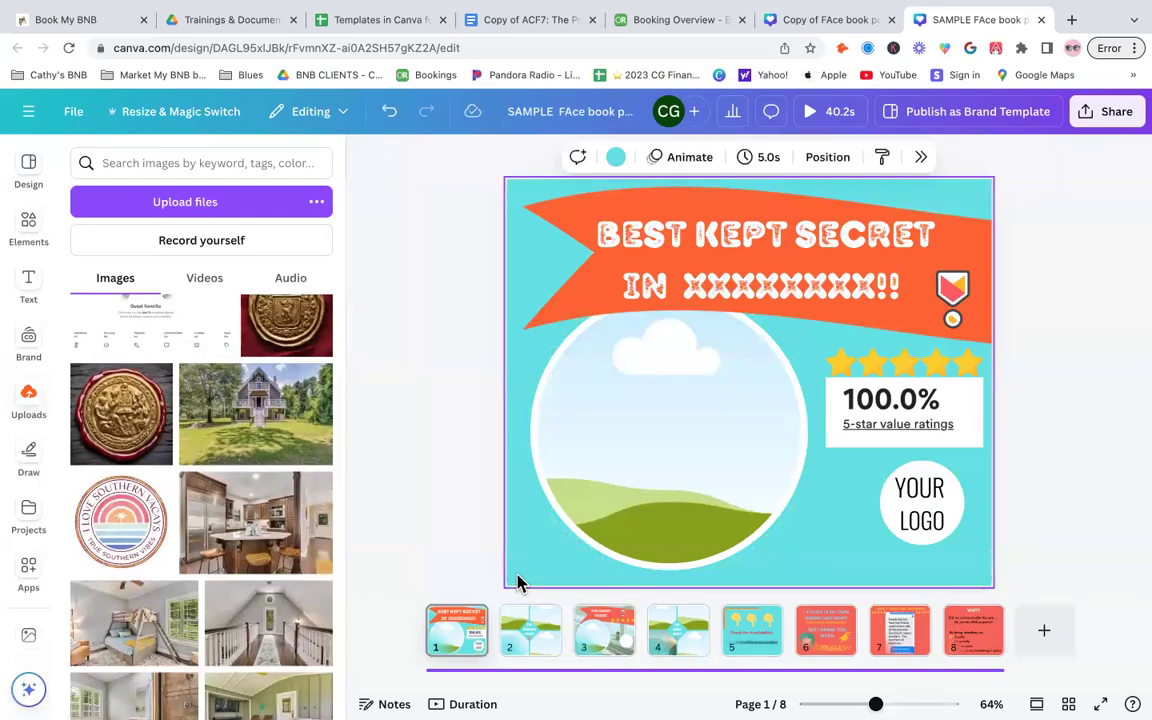
{"action": "left_click_drag", "start_coordinate": [221, 406], "coordinate": [514, 447]}
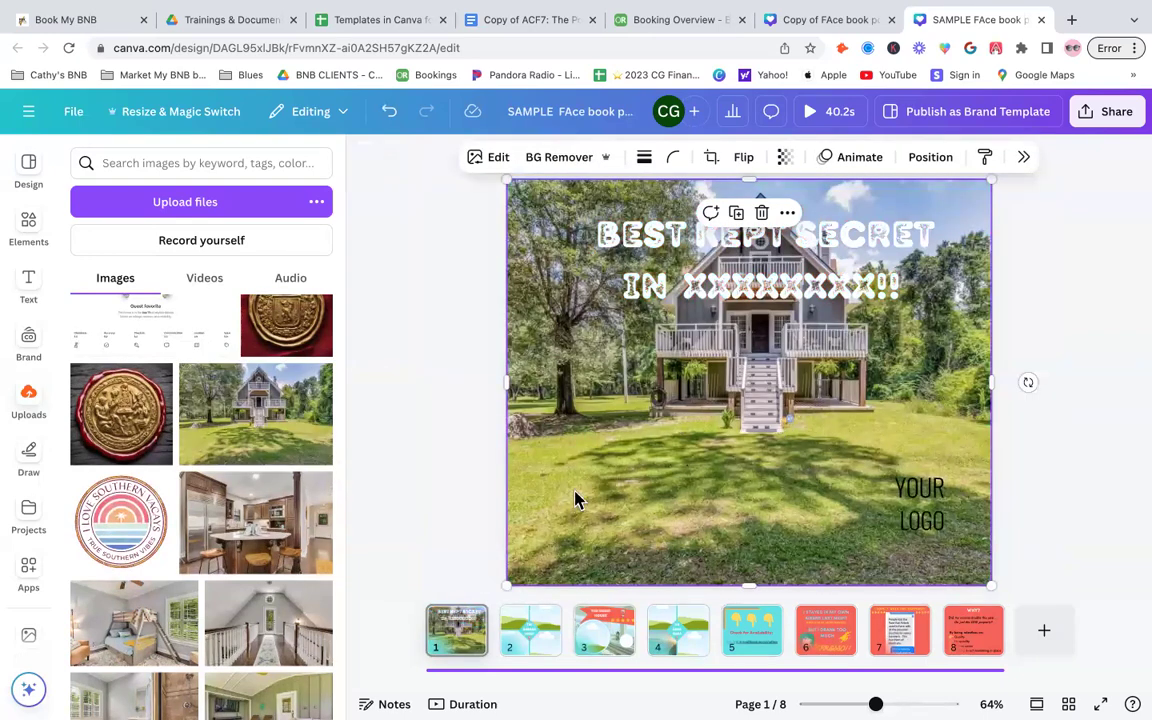
{"action": "right_click", "coordinate": [578, 501]}
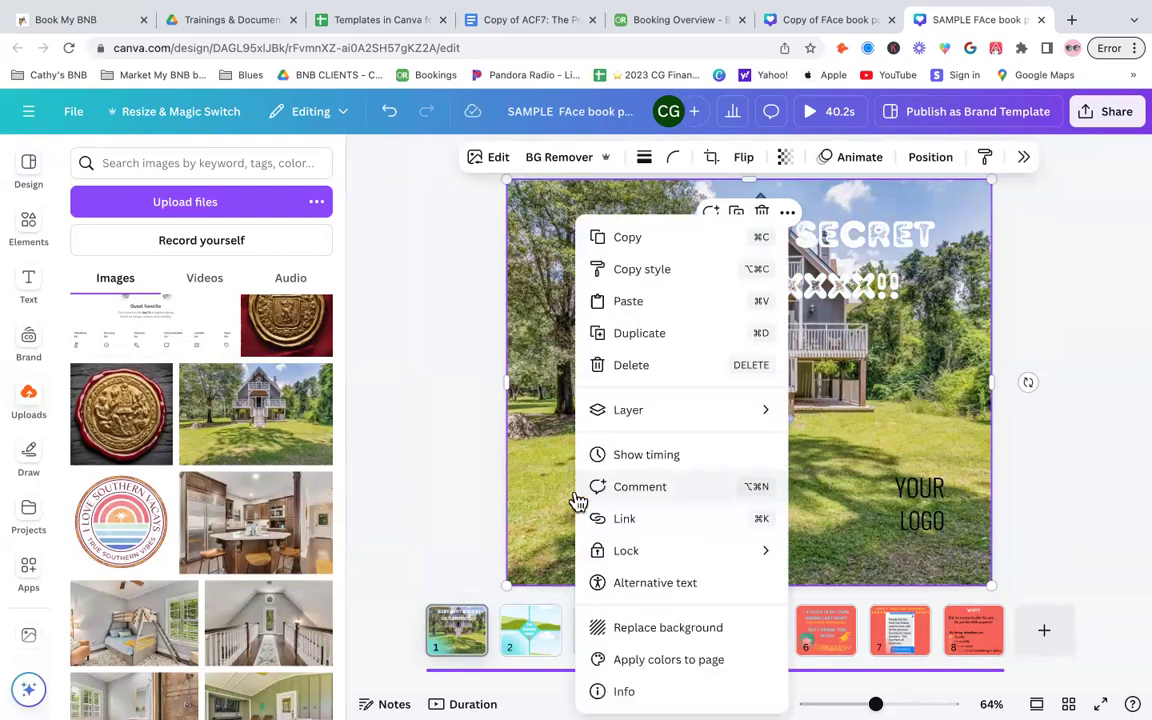
{"action": "mouse_move", "coordinate": [707, 413]}
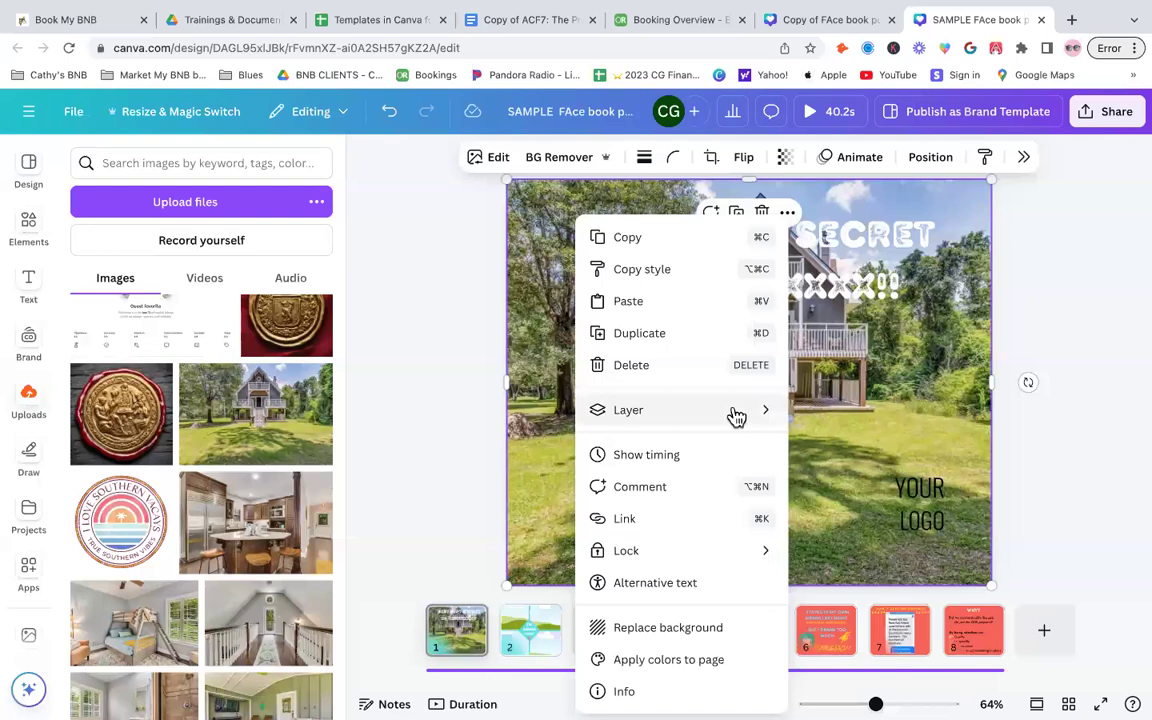
{"action": "left_click", "coordinate": [863, 508]}
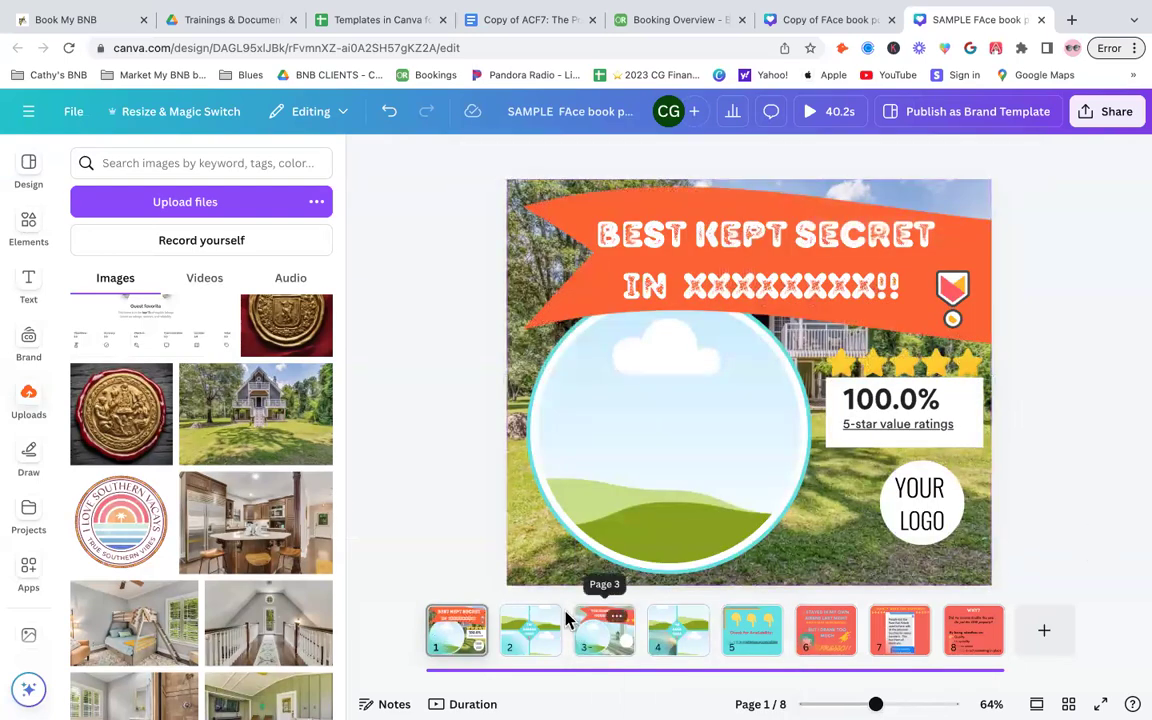
- Delete the house photo from the page
{"action": "left_click", "coordinate": [516, 565]}
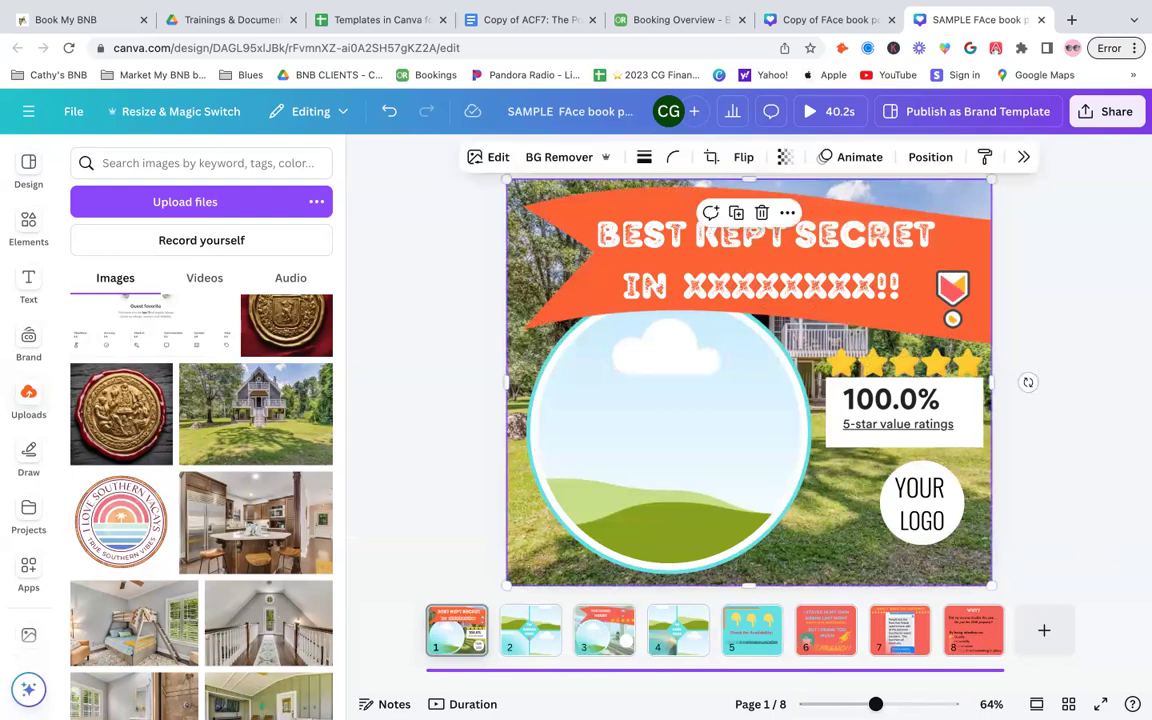
{"action": "key", "text": "Delete"}
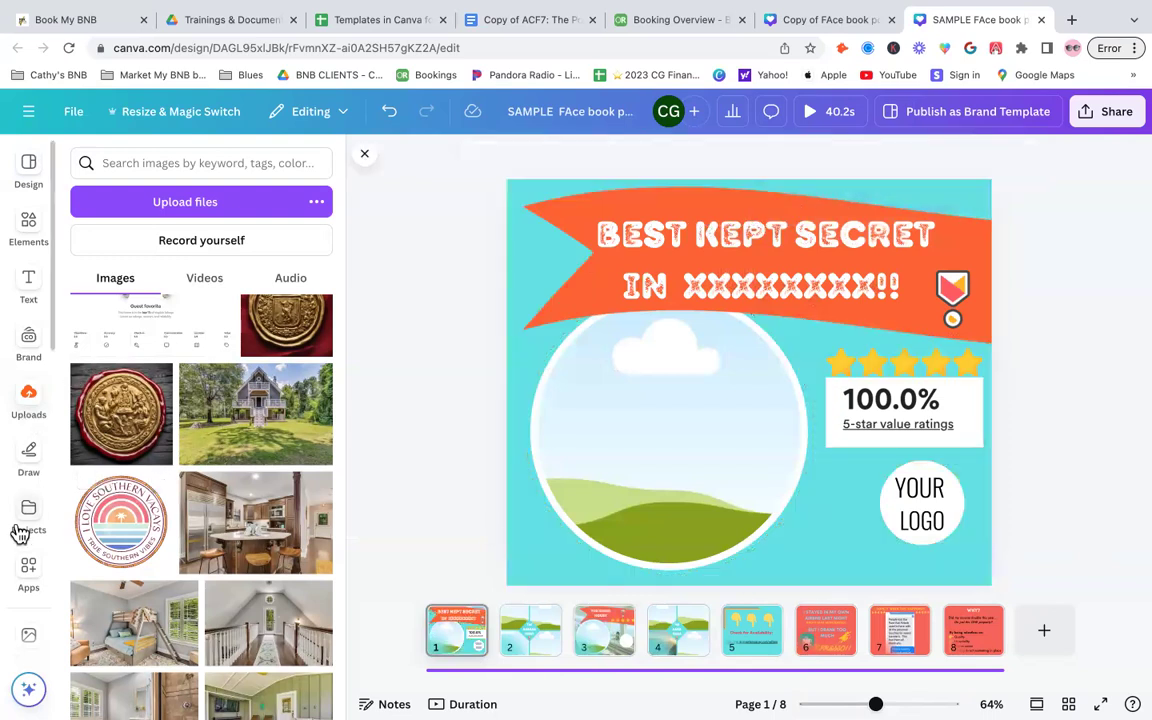
- Apply a recently used crumpled grid-paper texture as the page background
{"action": "scroll", "coordinate": [28, 470], "scroll_direction": "down", "scroll_amount": 5}
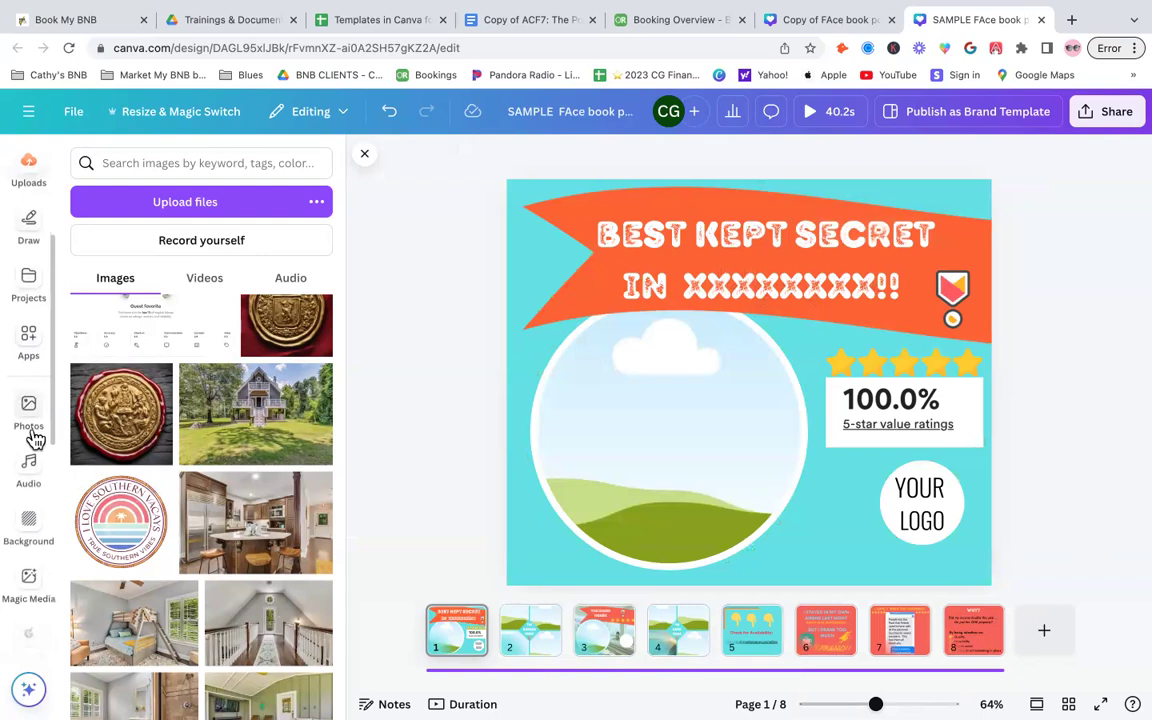
{"action": "scroll", "coordinate": [33, 440], "scroll_direction": "down", "scroll_amount": 2}
{"action": "left_click", "coordinate": [25, 452]}
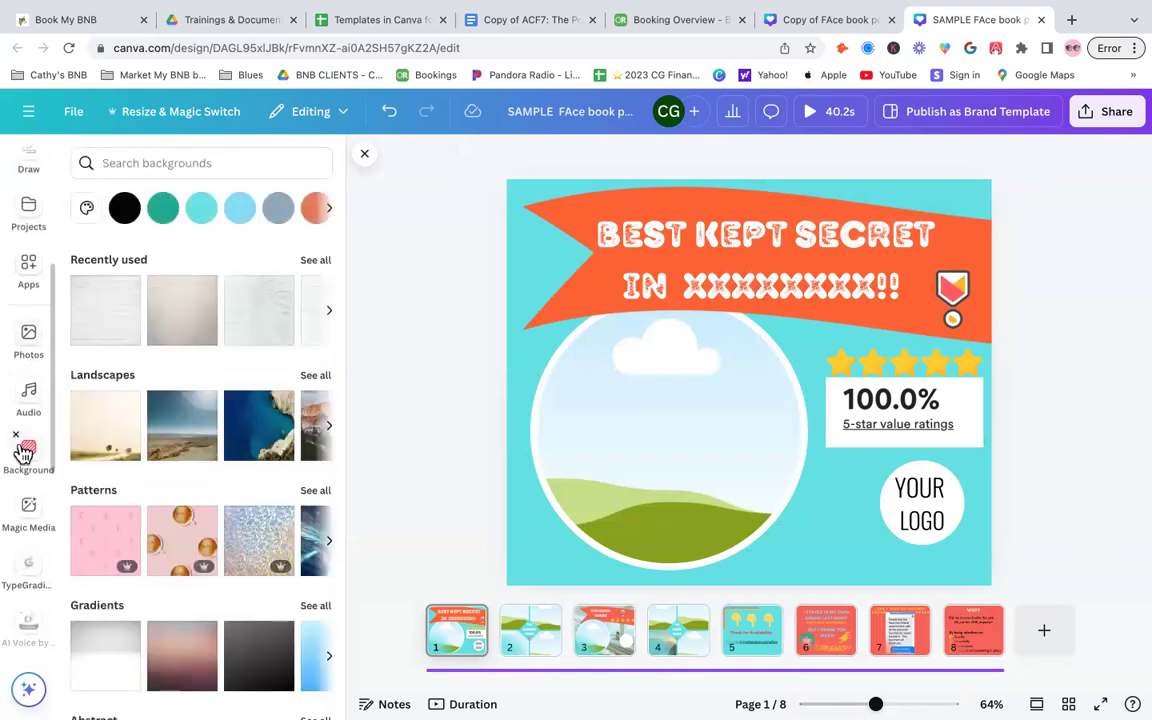
{"action": "left_click", "coordinate": [262, 312]}
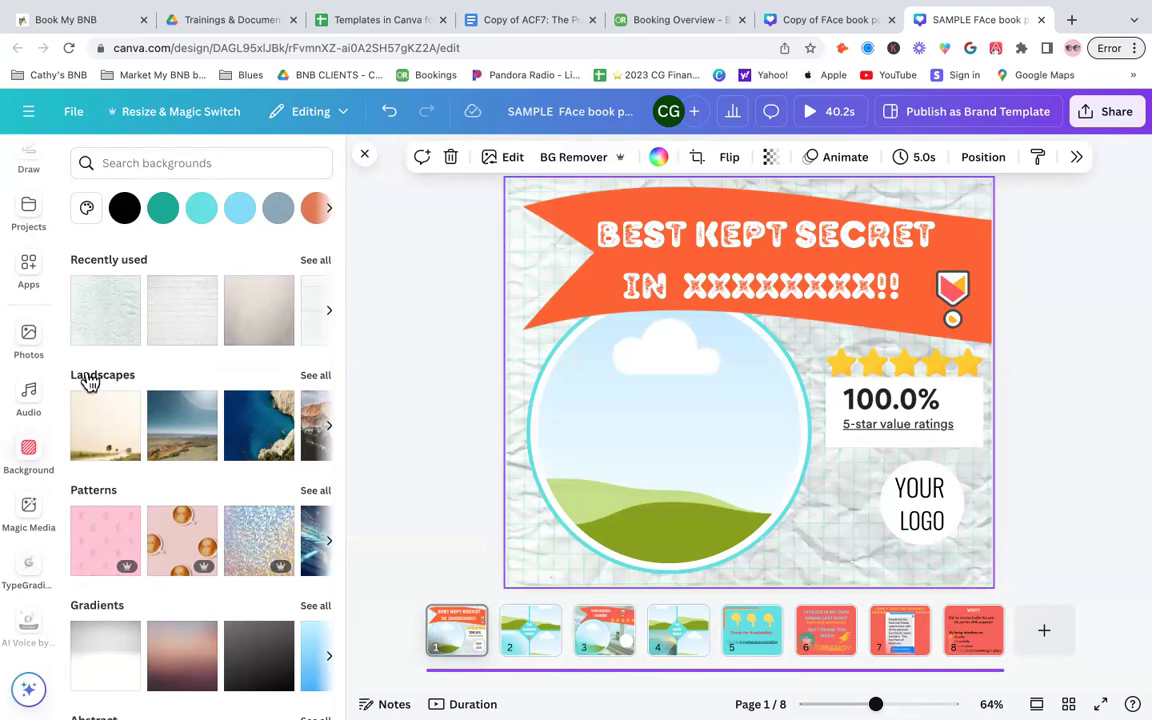
- Browse the Gradients backgrounds and apply the pale yellow gradient to the page
{"action": "scroll", "coordinate": [108, 532], "scroll_direction": "down", "scroll_amount": 3}
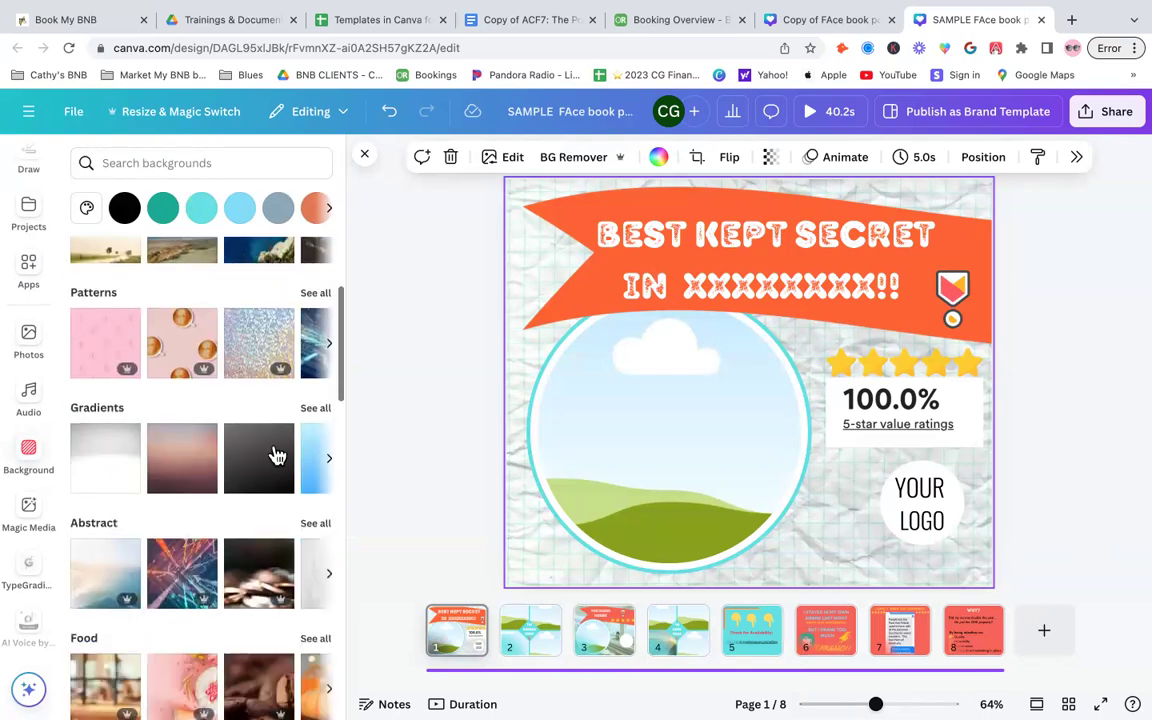
{"action": "left_click", "coordinate": [318, 410]}
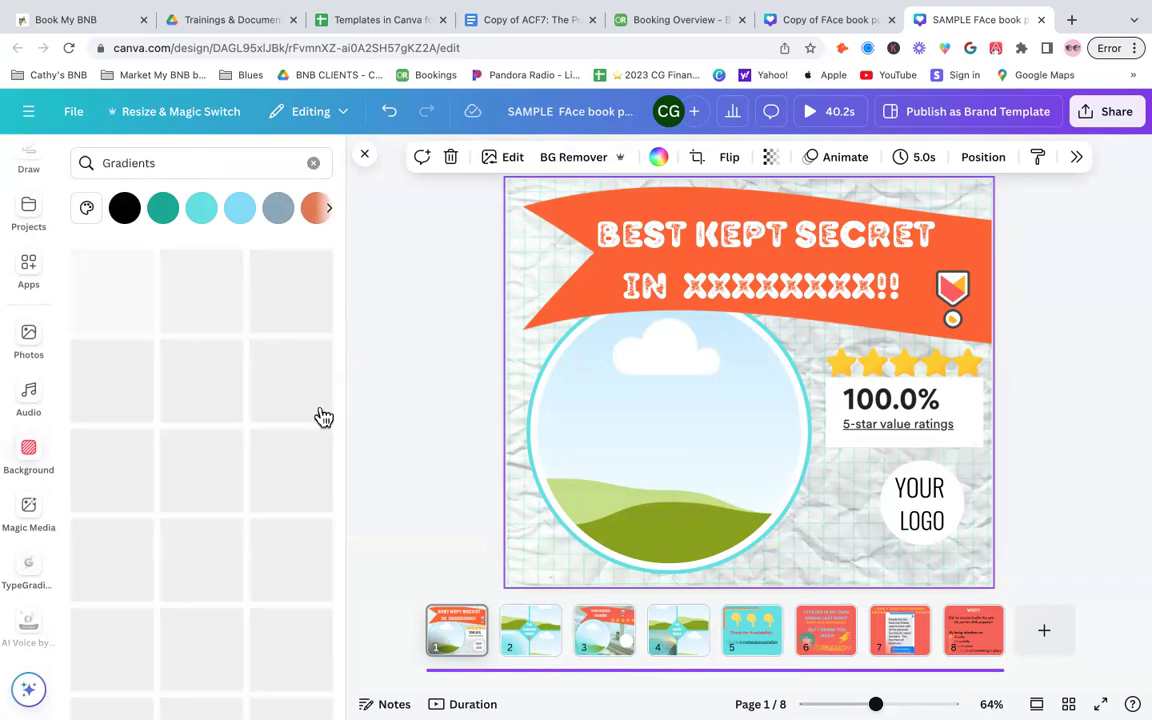
{"action": "scroll", "coordinate": [195, 549], "scroll_direction": "down", "scroll_amount": 1}
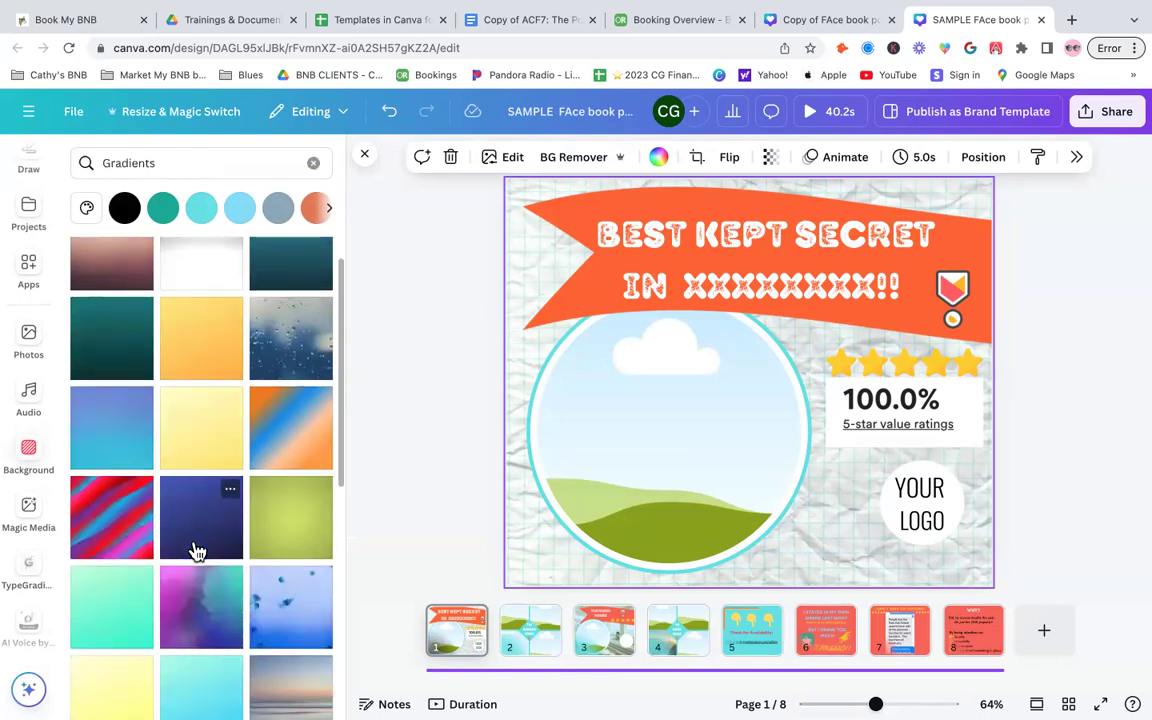
{"action": "scroll", "coordinate": [197, 552], "scroll_direction": "up", "scroll_amount": 1}
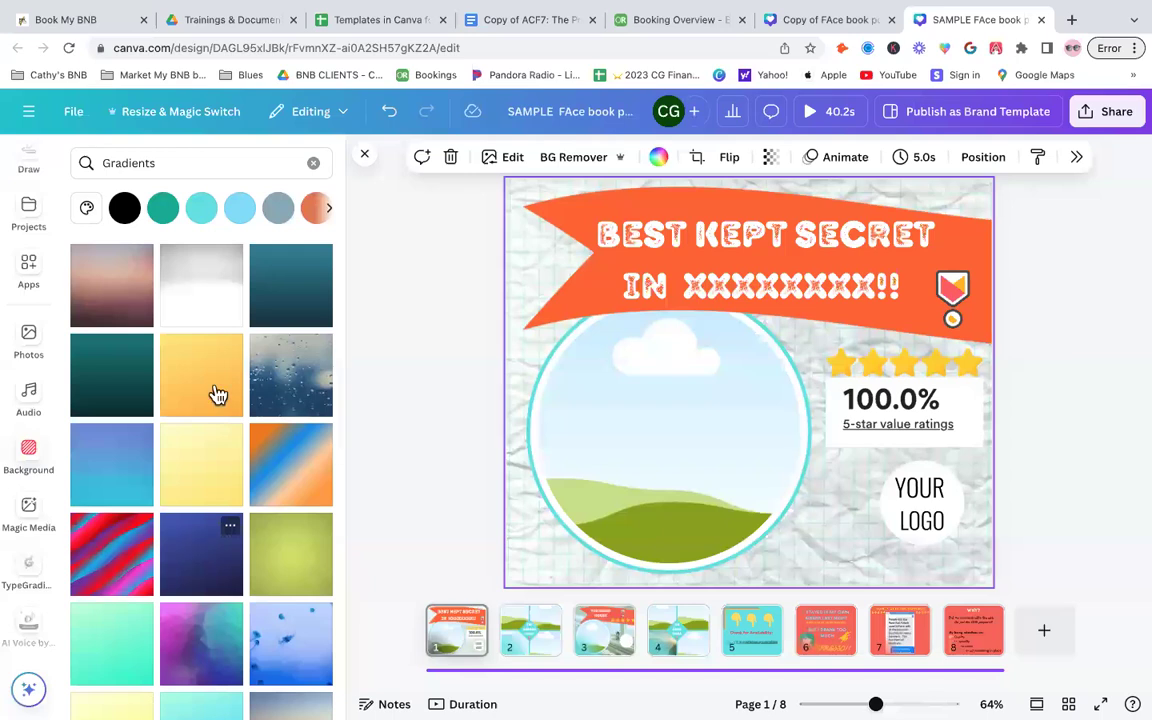
{"action": "left_click", "coordinate": [202, 476]}
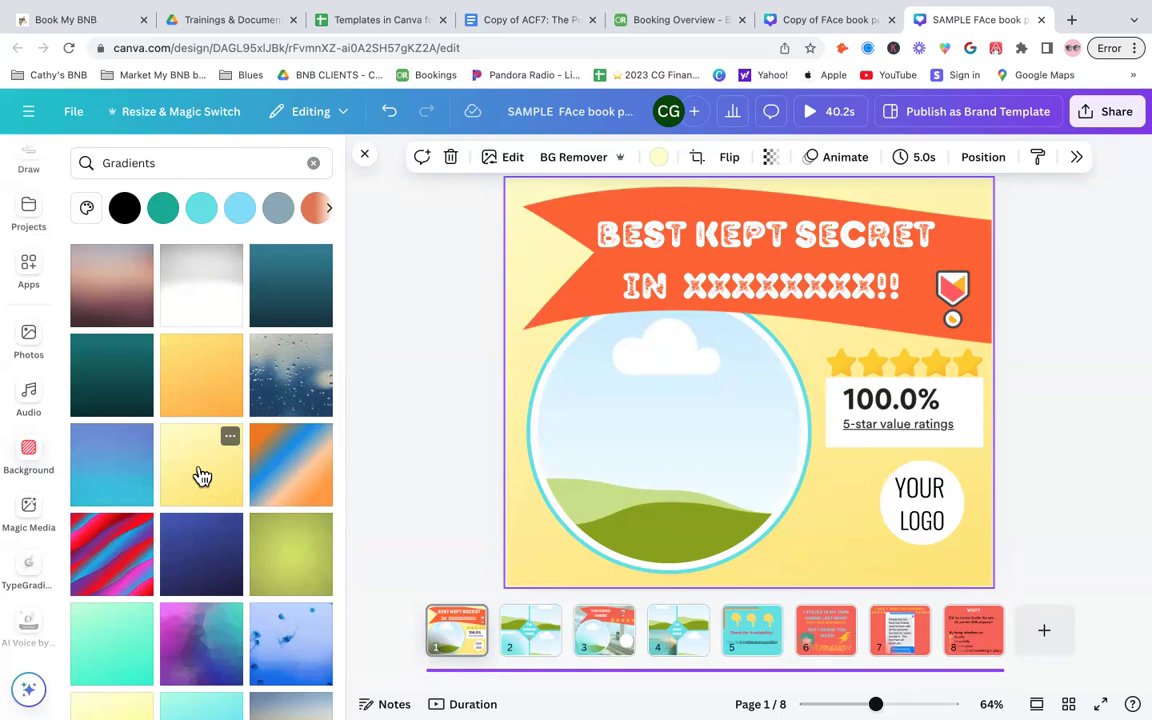
- Apply a light cyan gradient background, then switch back to a pale yellow gradient
{"action": "scroll", "coordinate": [202, 476], "scroll_direction": "down", "scroll_amount": 5}
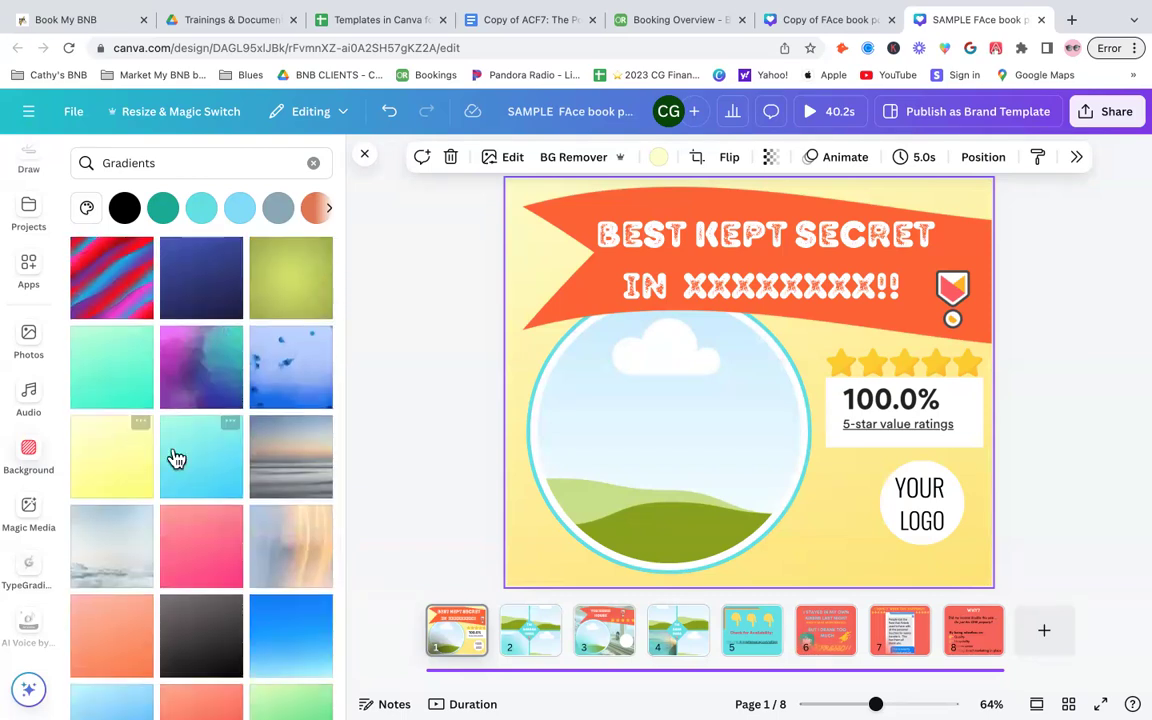
{"action": "left_click", "coordinate": [197, 458]}
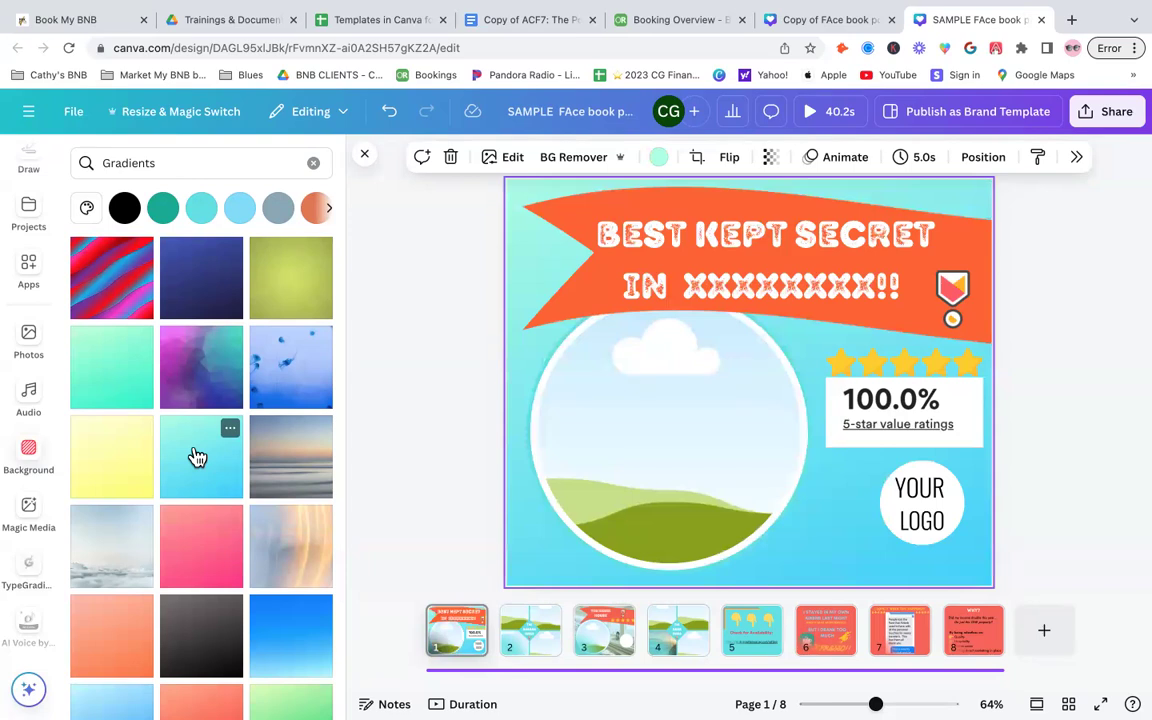
{"action": "left_click", "coordinate": [88, 464]}
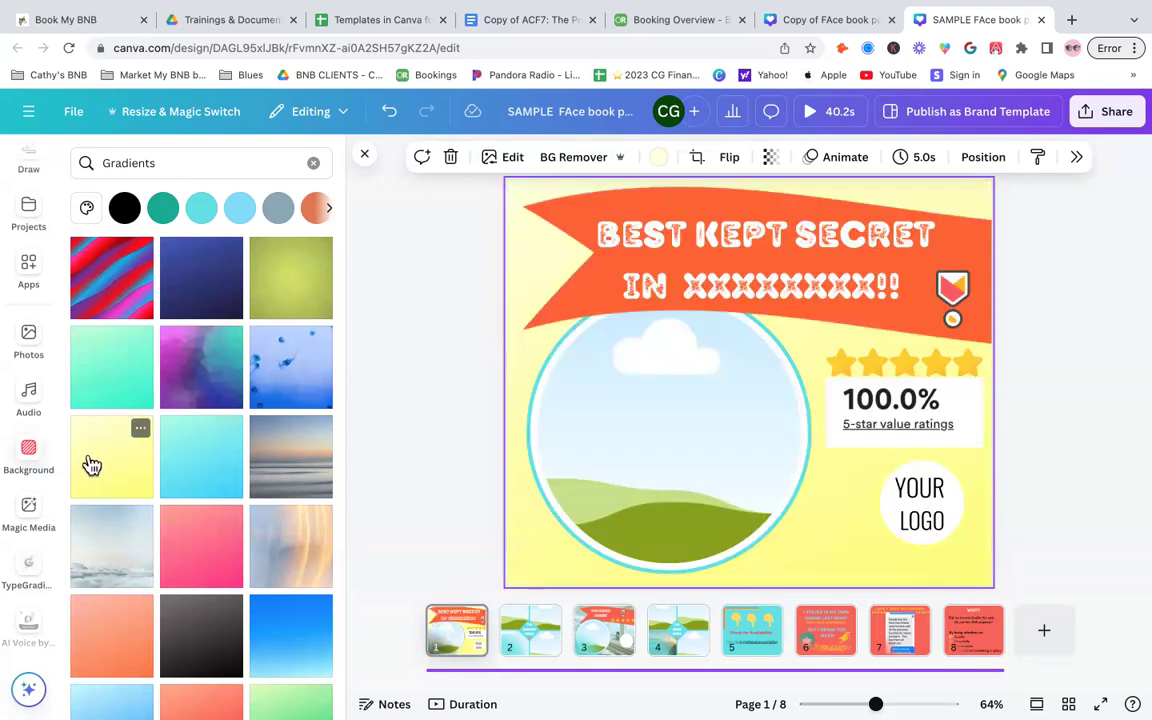
- Apply a blurred orange-and-blue gradient background, then revert to the pale yellow gradient
{"action": "scroll", "coordinate": [120, 520], "scroll_direction": "down", "scroll_amount": 4}
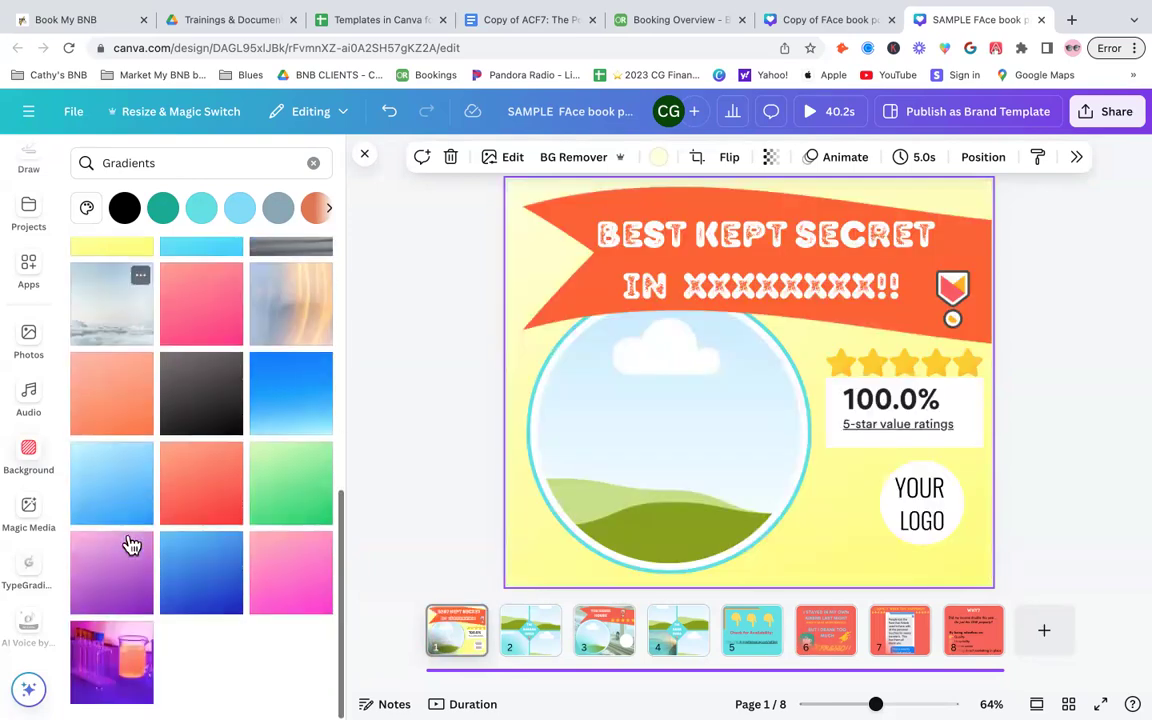
{"action": "scroll", "coordinate": [132, 545], "scroll_direction": "up", "scroll_amount": 5}
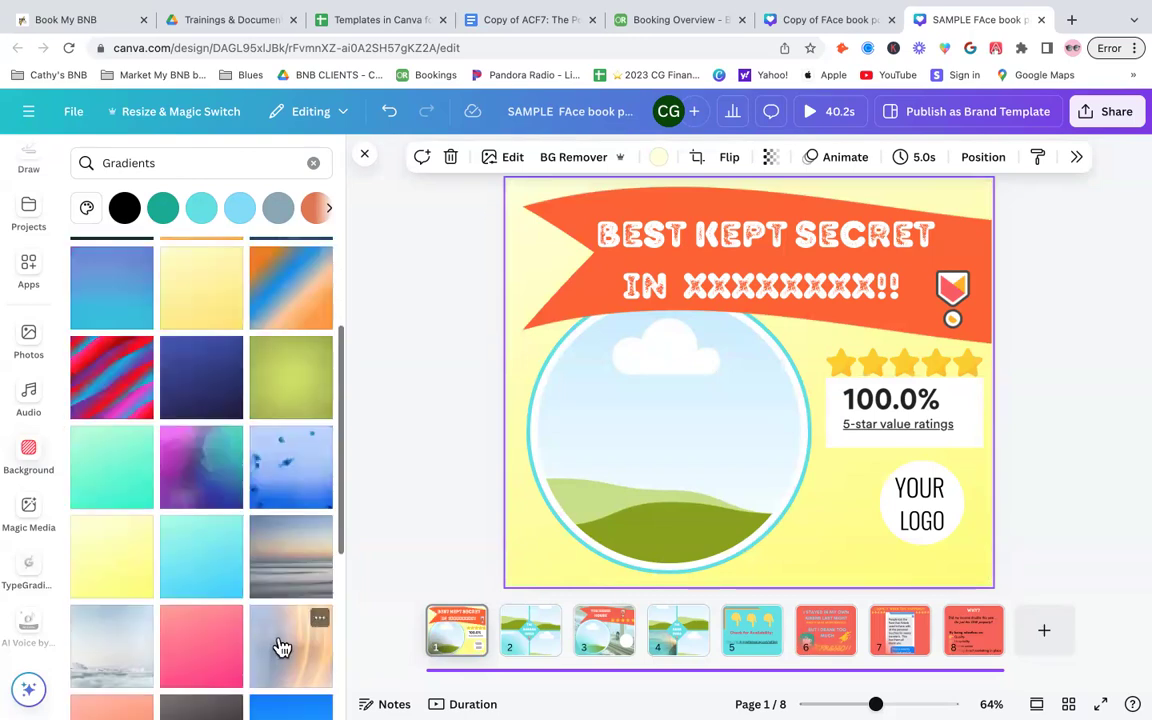
{"action": "left_click", "coordinate": [283, 645]}
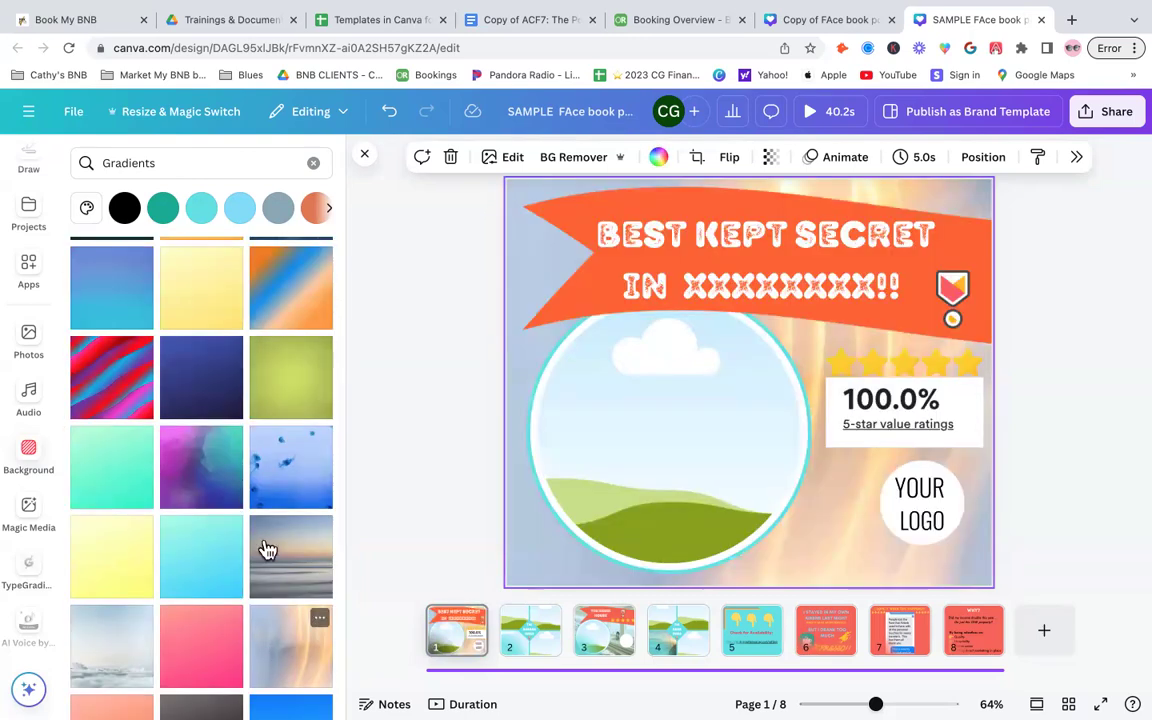
{"action": "left_click", "coordinate": [215, 305]}
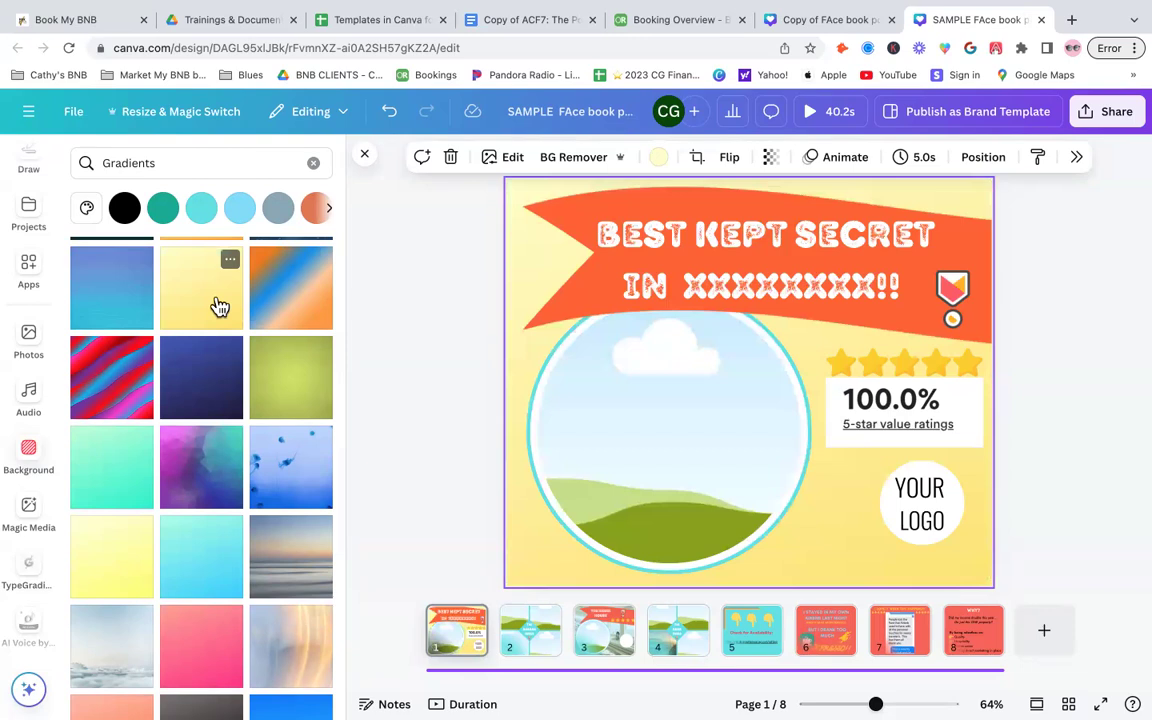
- Search the backgrounds for sunrise and apply the sunrise photo as the page background
{"action": "left_click", "coordinate": [313, 162]}
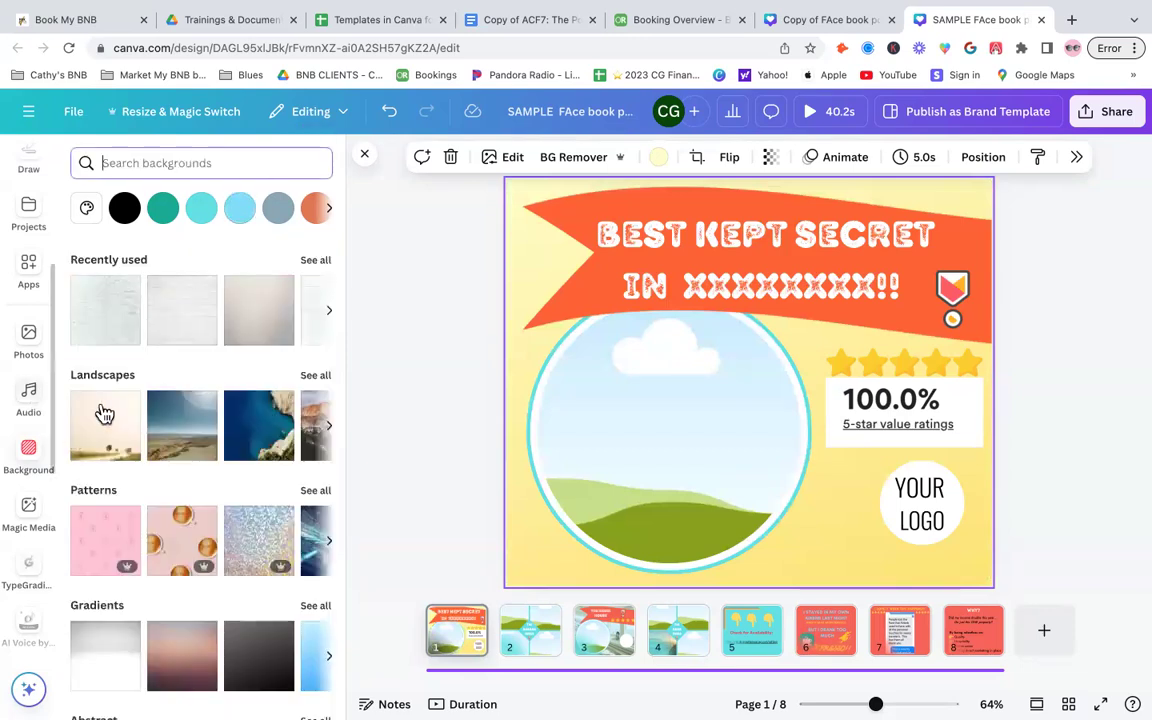
{"action": "left_click", "coordinate": [321, 381]}
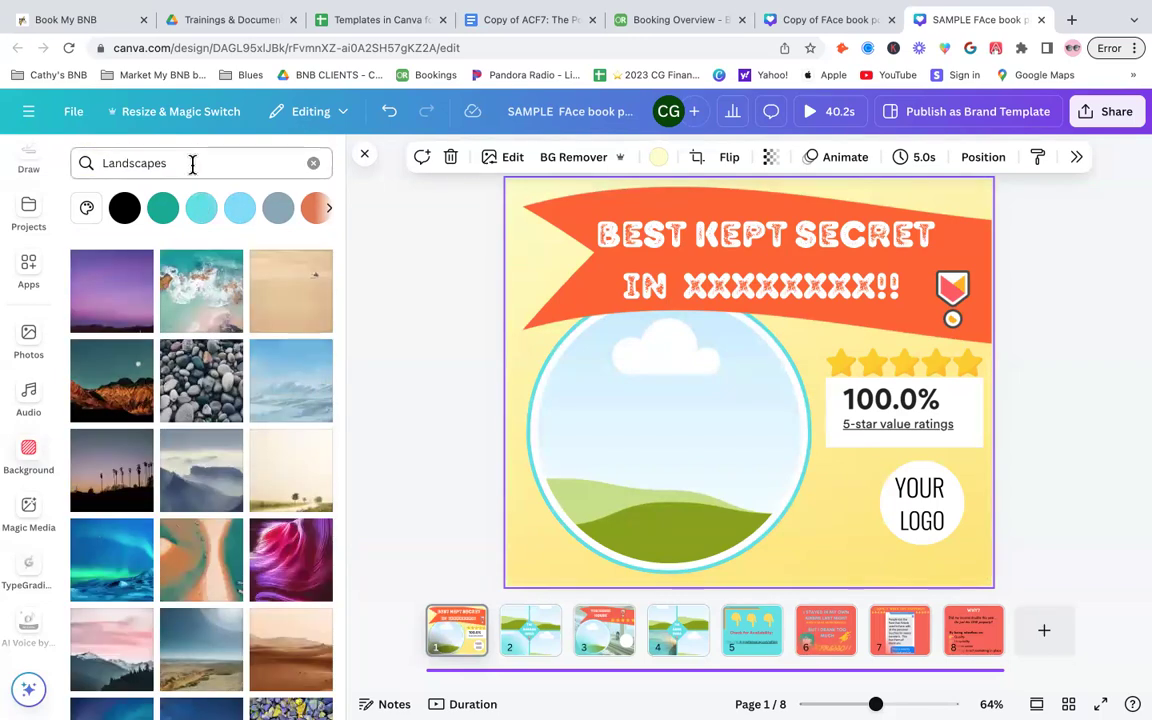
{"action": "left_click_drag", "start_coordinate": [193, 165], "coordinate": [57, 163]}
{"action": "type", "text": "BEc"}
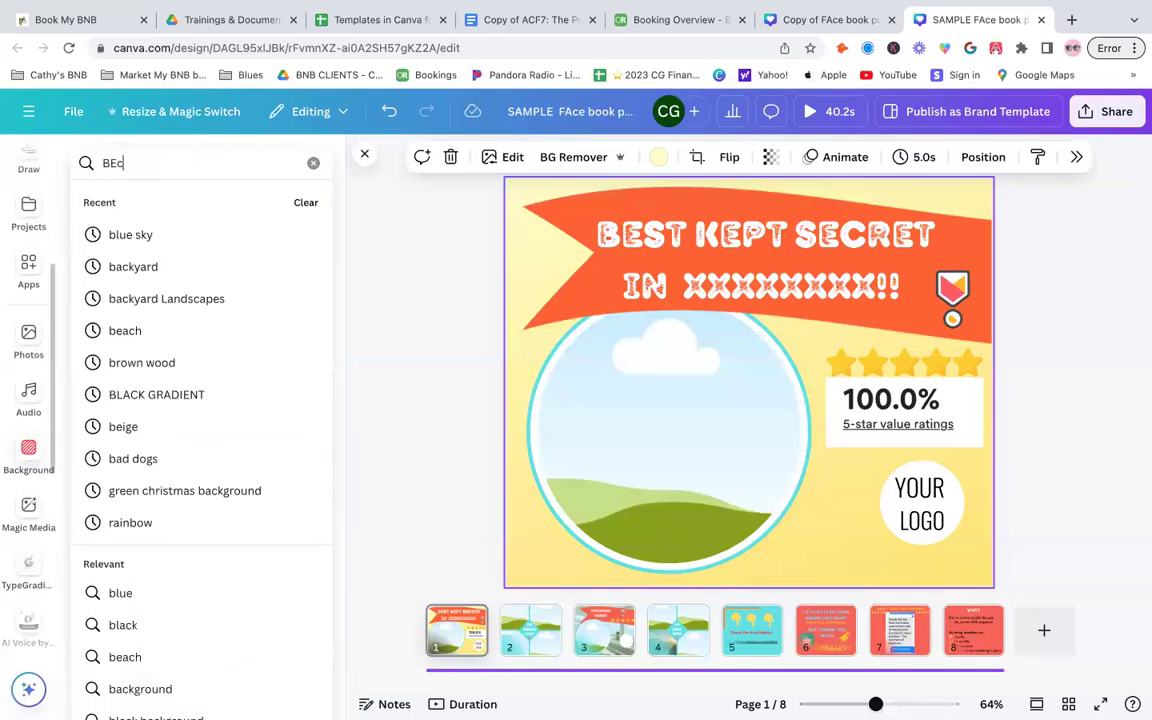
{"action": "key", "text": "BackSpace"}
{"action": "key", "text": "BackSpace"}
{"action": "type", "text": "sunri"}
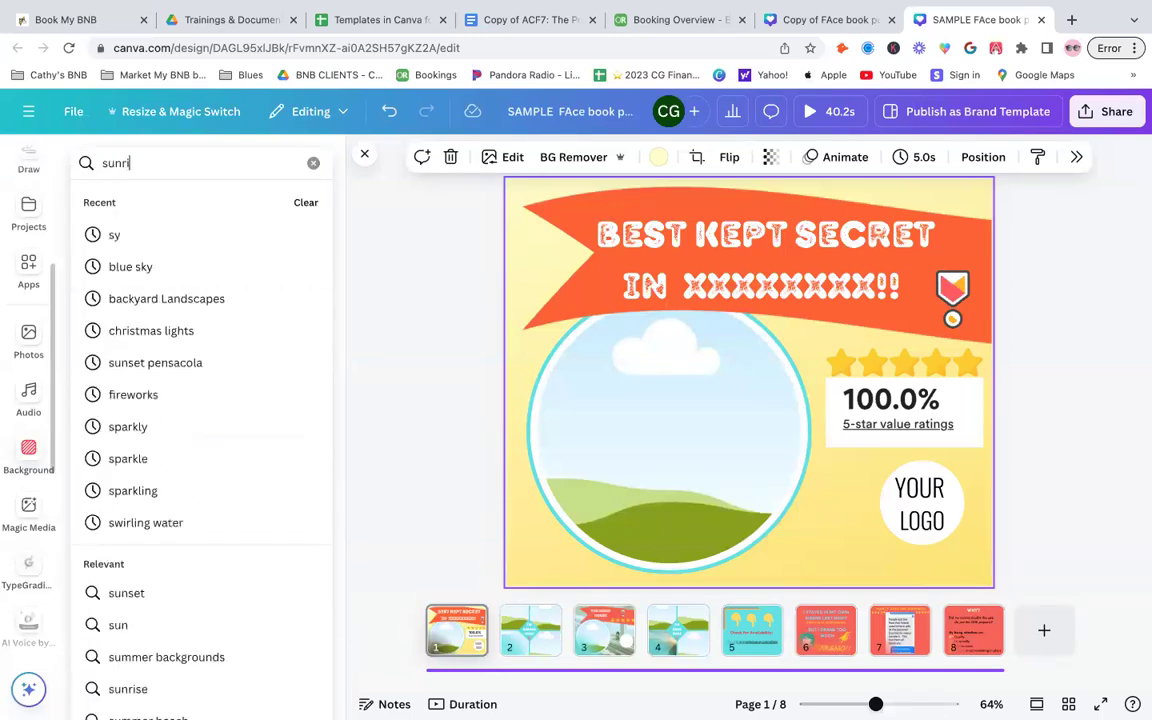
{"action": "type", "text": "se"}
{"action": "key", "text": "Return"}
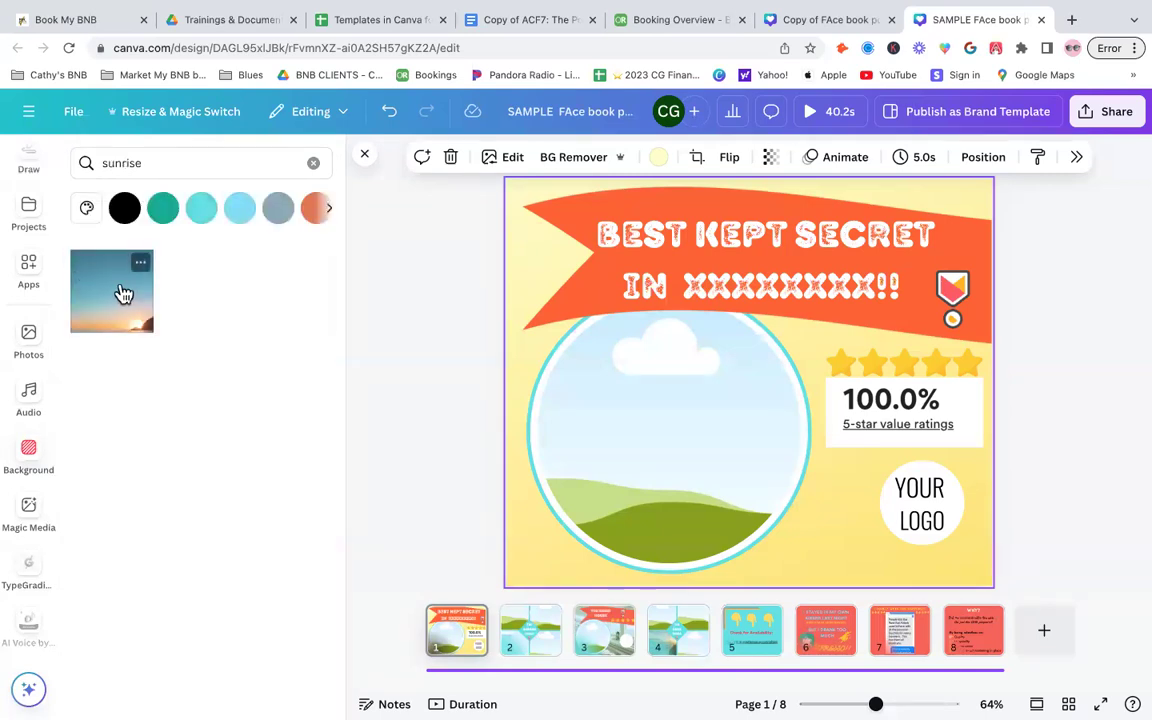
{"action": "left_click", "coordinate": [121, 293]}
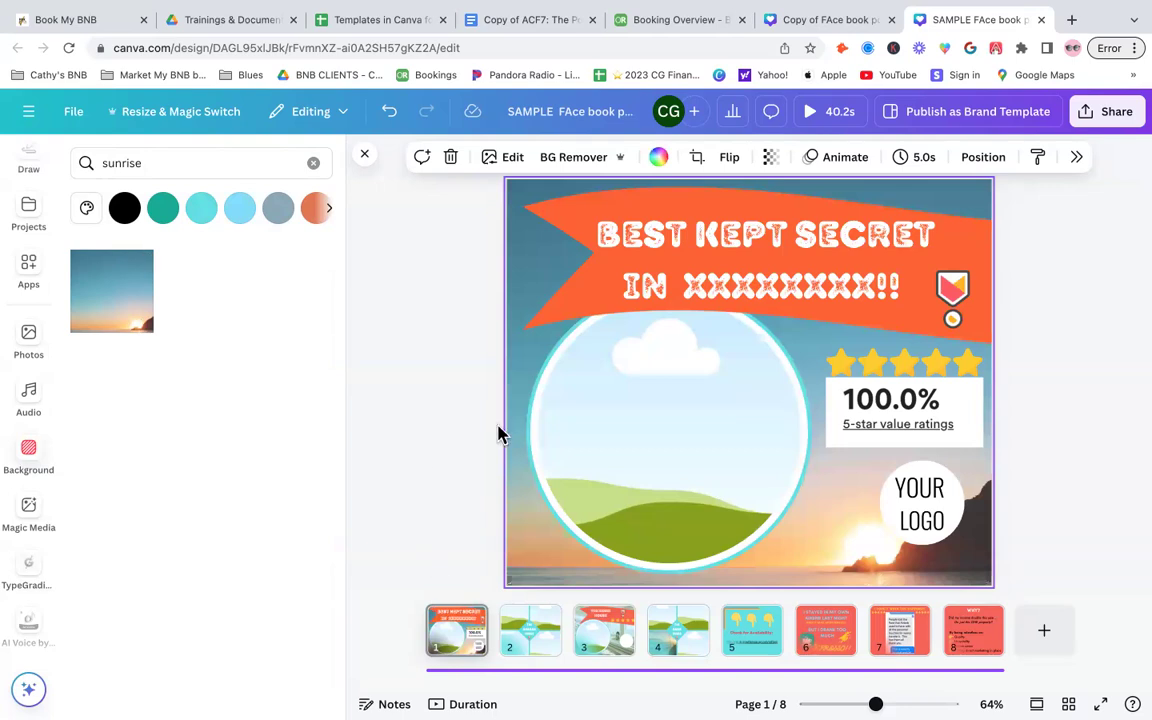
- Crop the sunrise background photo, enlarging it and shifting it so the sun sits lower on the page
{"action": "key", "text": "Escape"}
{"action": "left_click", "coordinate": [516, 571]}
{"action": "double_click", "coordinate": [980, 580]}
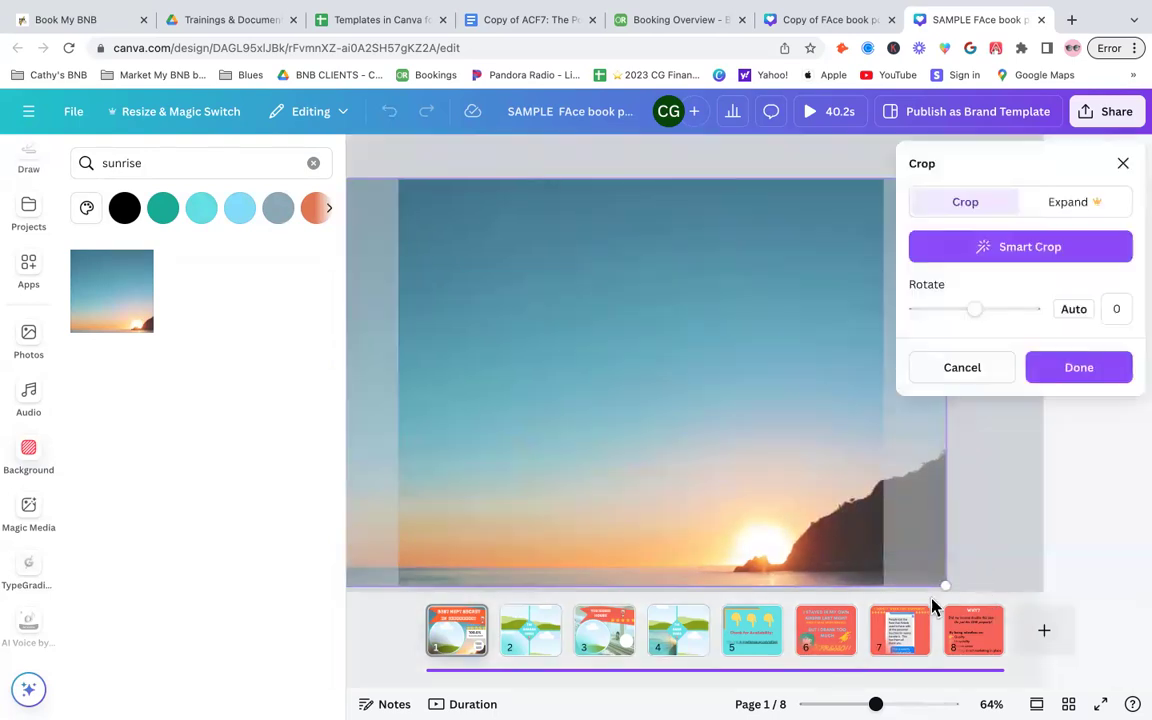
{"action": "left_click_drag", "start_coordinate": [946, 585], "coordinate": [1134, 716]}
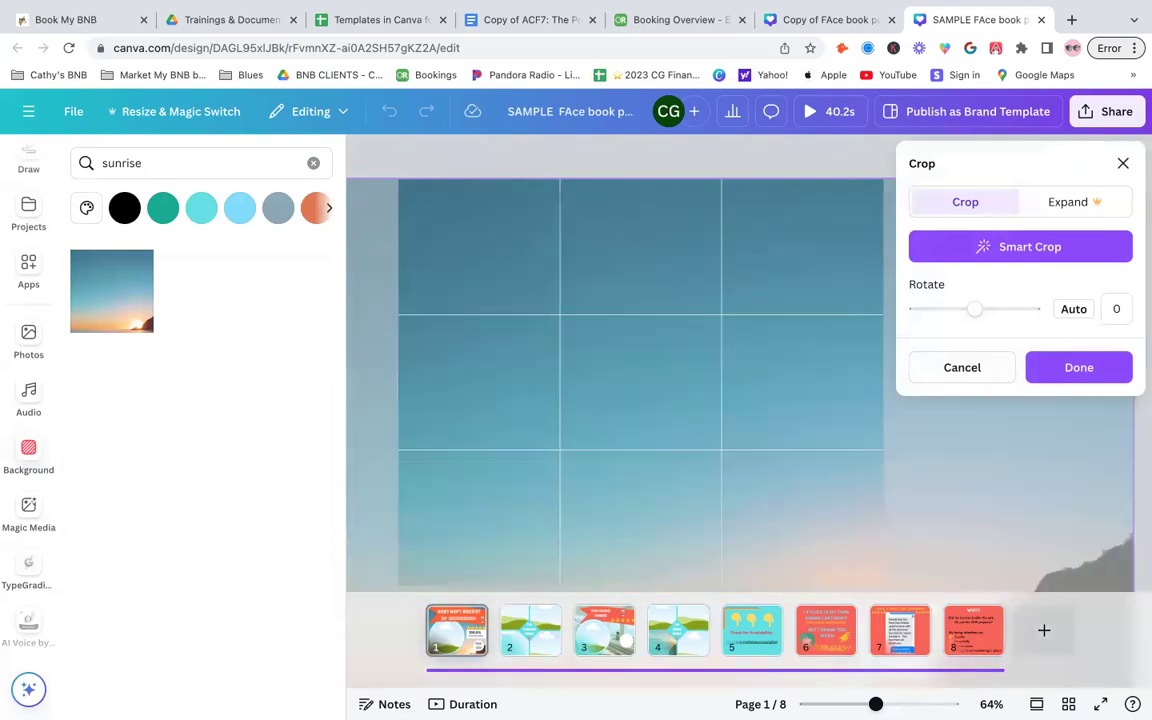
{"action": "left_click_drag", "start_coordinate": [758, 414], "coordinate": [655, 250]}
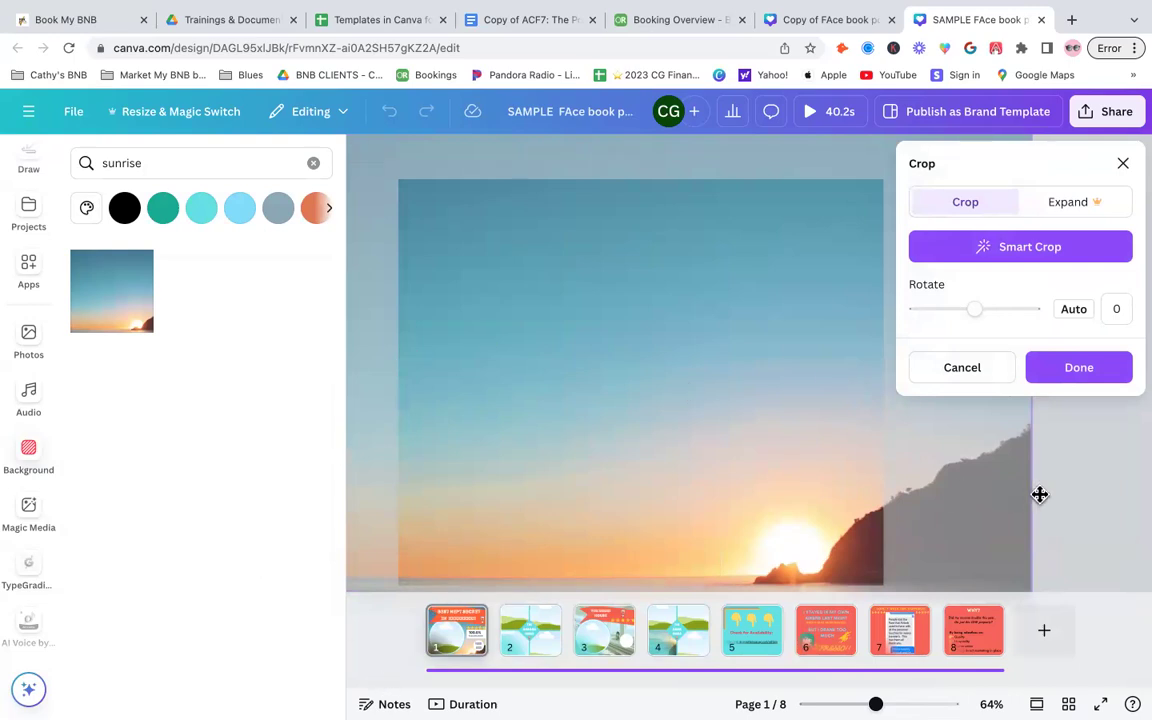
{"action": "left_click", "coordinate": [458, 650]}
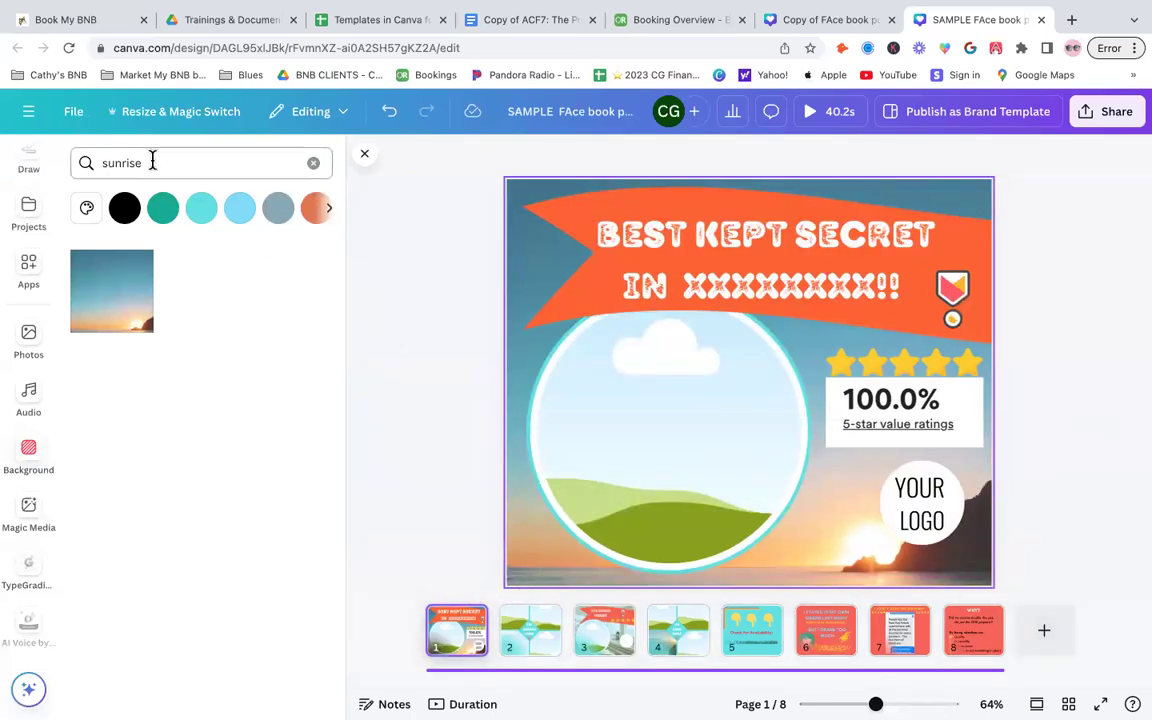
- Clear the background search, open all Patterns backgrounds and apply the orange leaf pattern to the page
{"action": "left_click", "coordinate": [315, 165]}
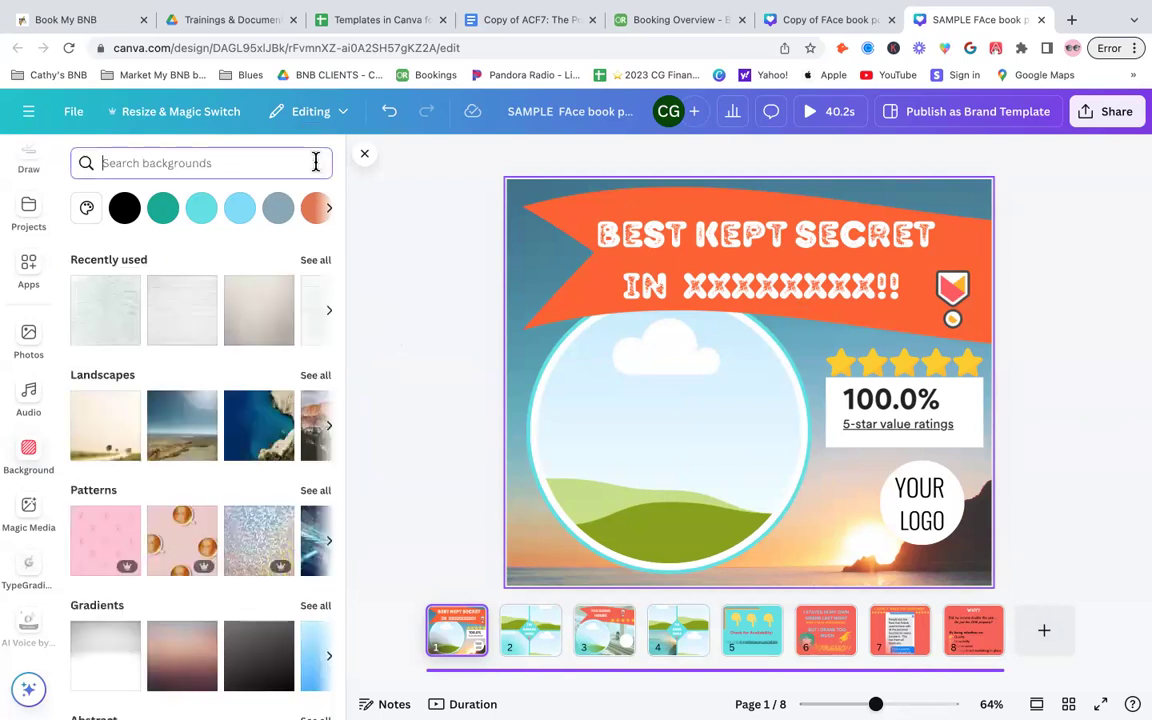
{"action": "scroll", "coordinate": [219, 478], "scroll_direction": "down", "scroll_amount": 1}
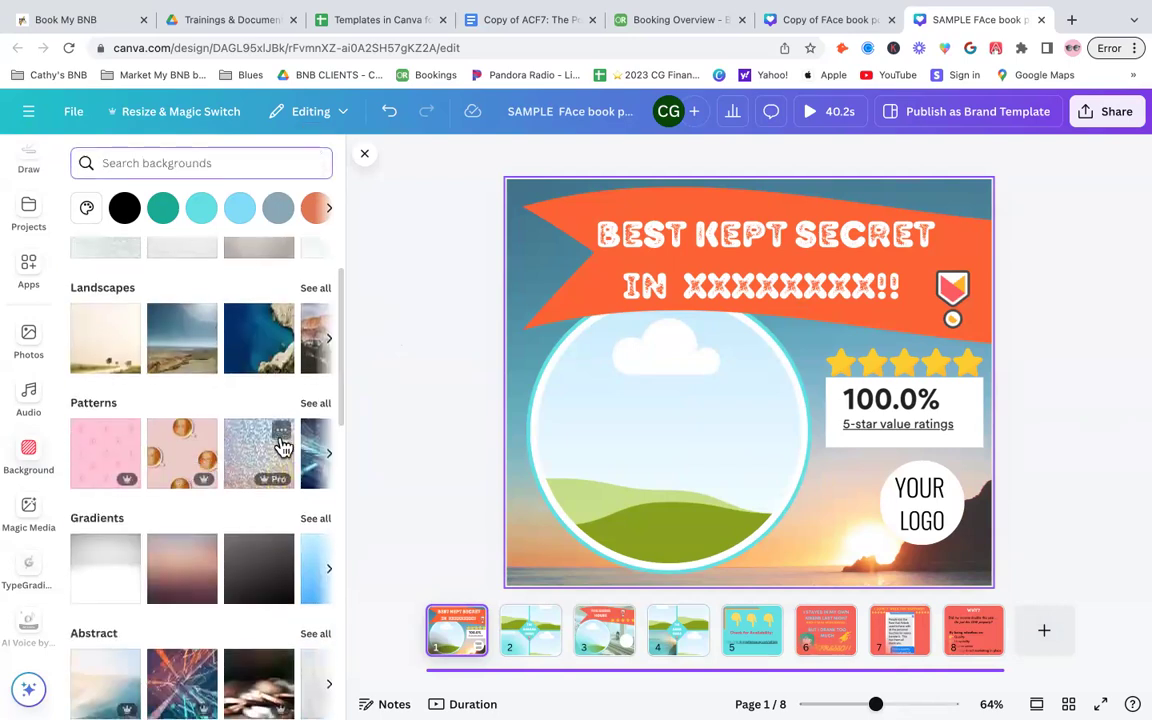
{"action": "left_click", "coordinate": [315, 405]}
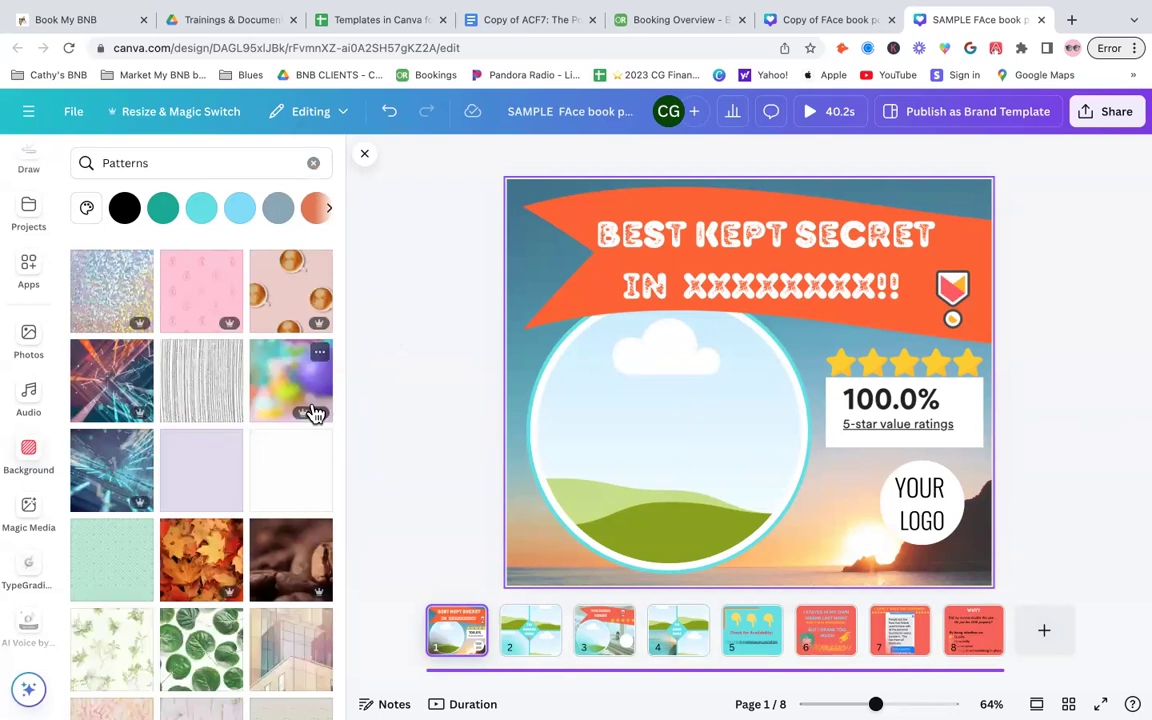
{"action": "scroll", "coordinate": [257, 558], "scroll_direction": "down", "scroll_amount": 4}
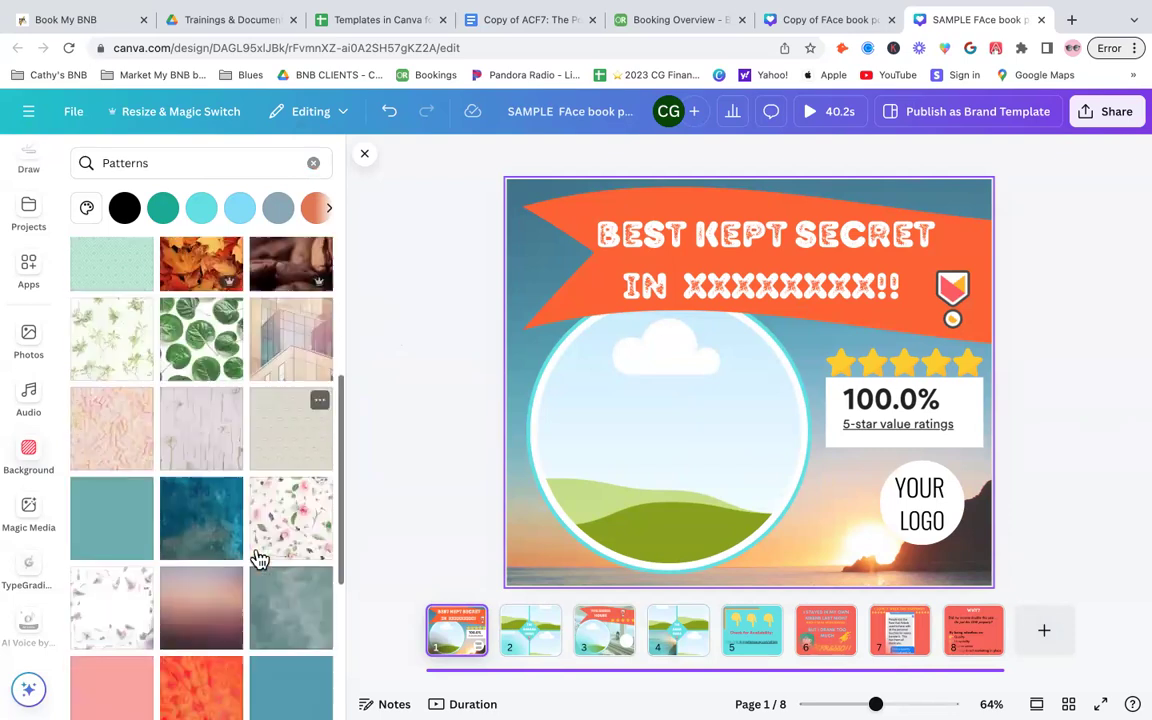
{"action": "scroll", "coordinate": [258, 558], "scroll_direction": "down", "scroll_amount": 1}
{"action": "left_click", "coordinate": [206, 552]}
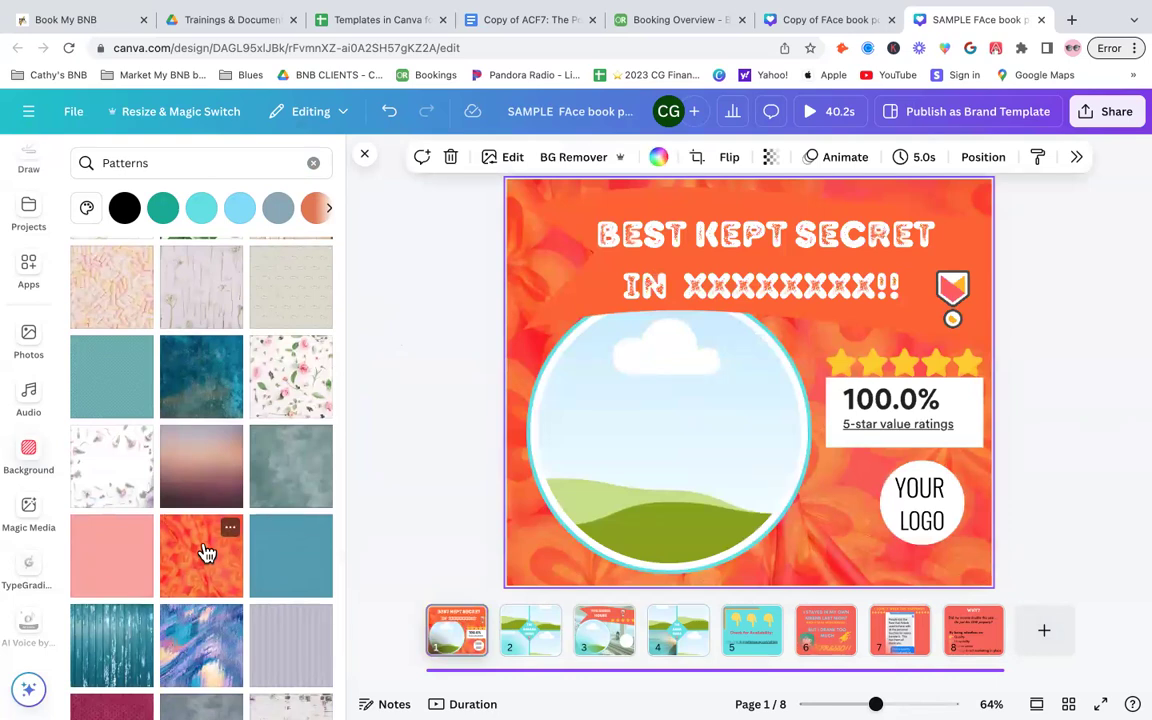
- Try further pattern backgrounds, ending with the pale yellow polka-dot pattern
{"action": "left_click", "coordinate": [301, 585]}
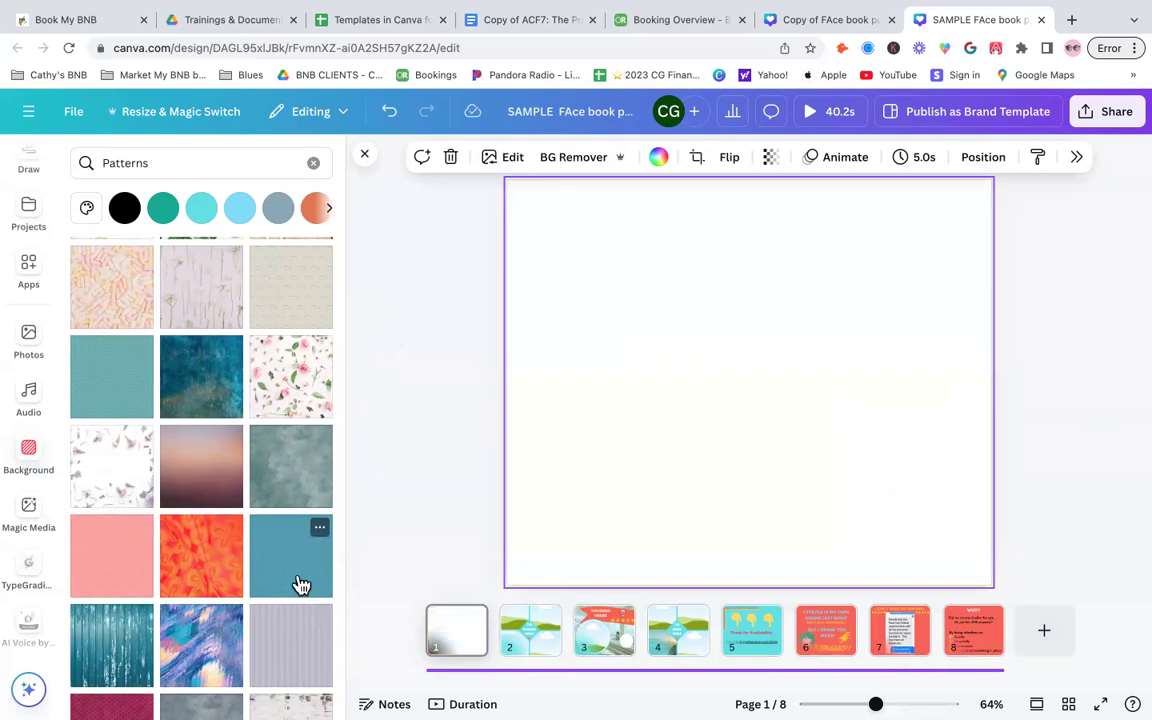
{"action": "scroll", "coordinate": [300, 584], "scroll_direction": "down", "scroll_amount": 3}
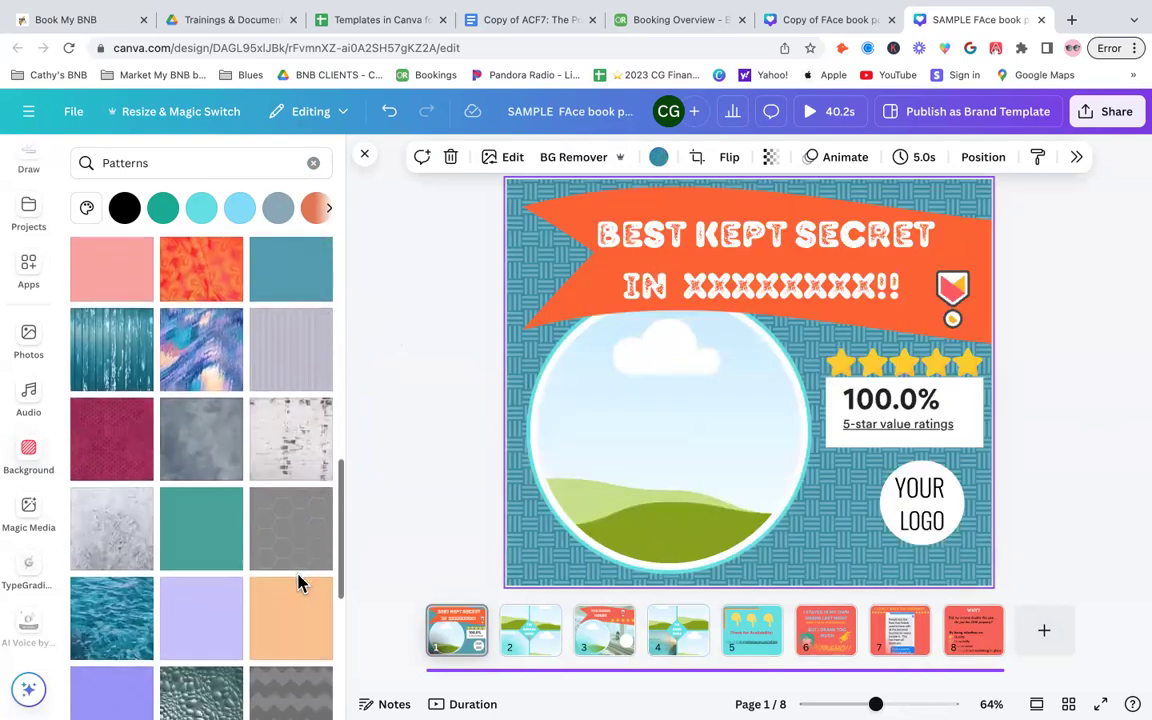
{"action": "scroll", "coordinate": [298, 584], "scroll_direction": "down", "scroll_amount": 1}
{"action": "left_click", "coordinate": [301, 584]}
{"action": "left_click", "coordinate": [298, 519]}
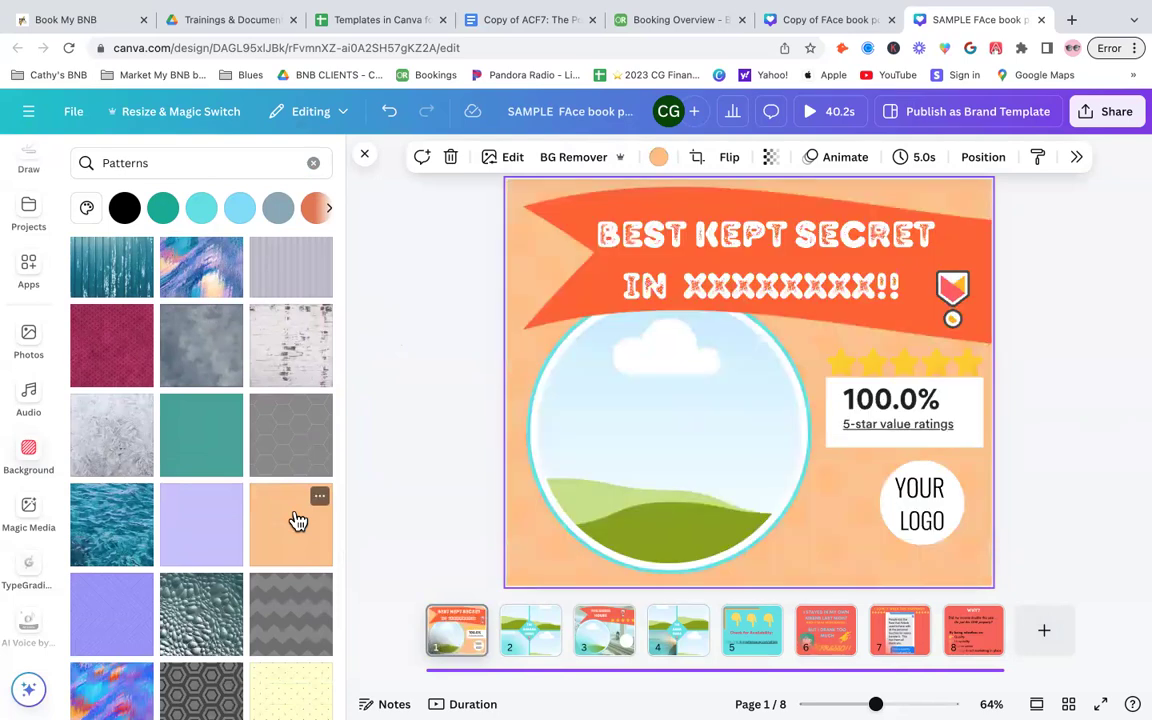
{"action": "scroll", "coordinate": [280, 550], "scroll_direction": "down", "scroll_amount": 2}
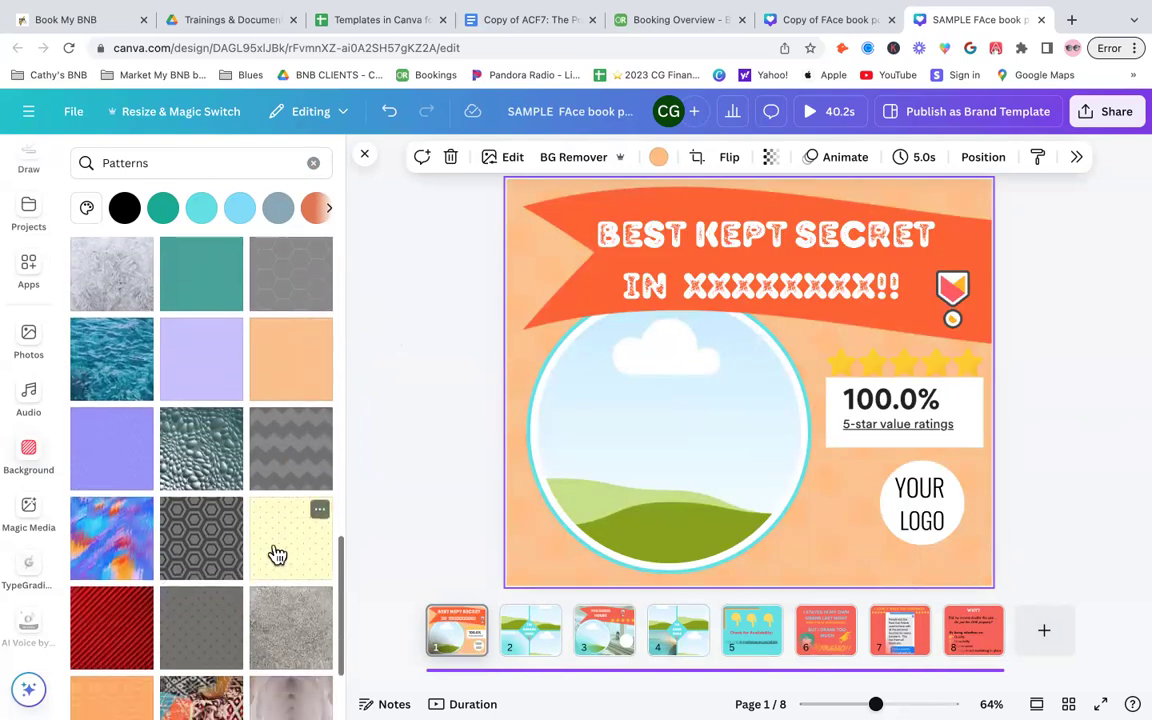
{"action": "left_click", "coordinate": [277, 553]}
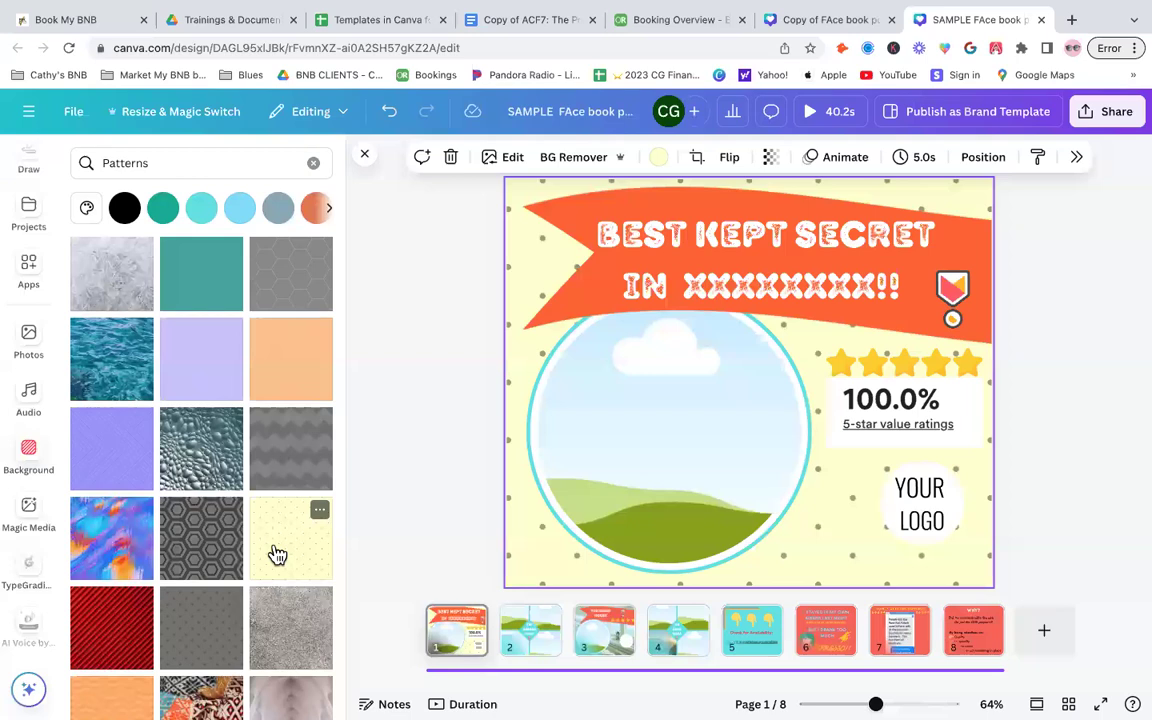
- Open all recently used backgrounds and apply the orange water-droplet texture to the page
{"action": "scroll", "coordinate": [290, 450], "scroll_direction": "up", "scroll_amount": 3}
{"action": "left_click", "coordinate": [313, 162]}
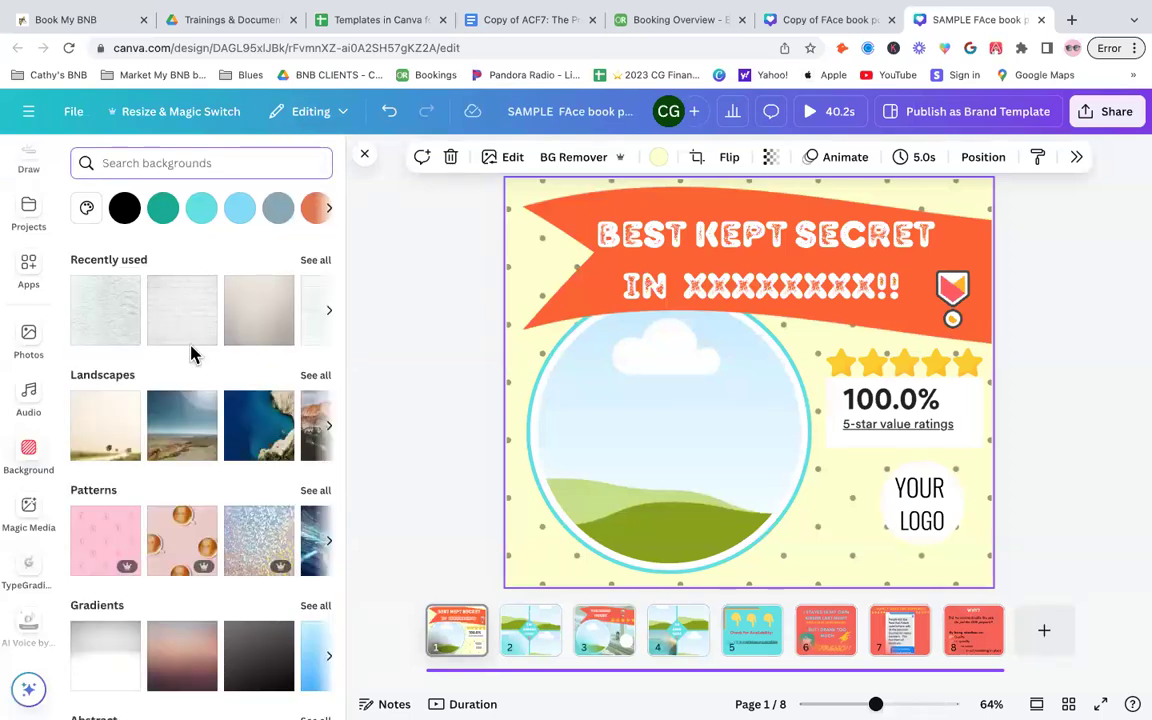
{"action": "left_click", "coordinate": [204, 288]}
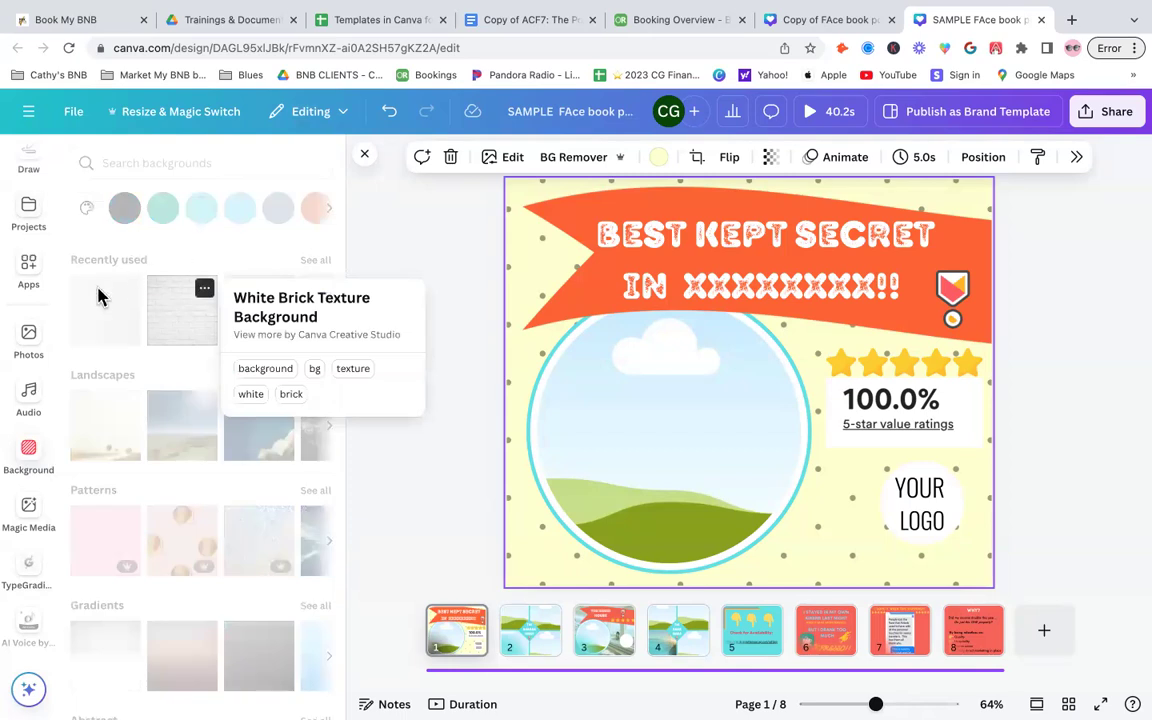
{"action": "left_click", "coordinate": [98, 295]}
{"action": "left_click", "coordinate": [315, 260]}
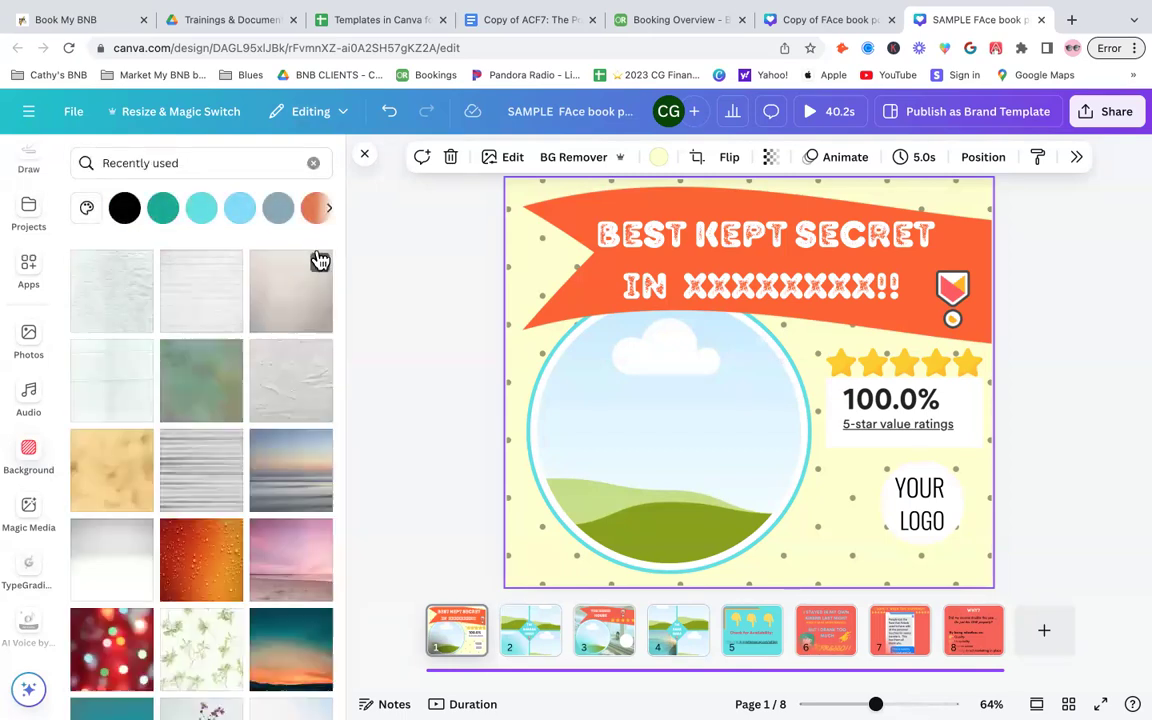
{"action": "scroll", "coordinate": [218, 514], "scroll_direction": "down", "scroll_amount": 5}
{"action": "left_click", "coordinate": [204, 320]}
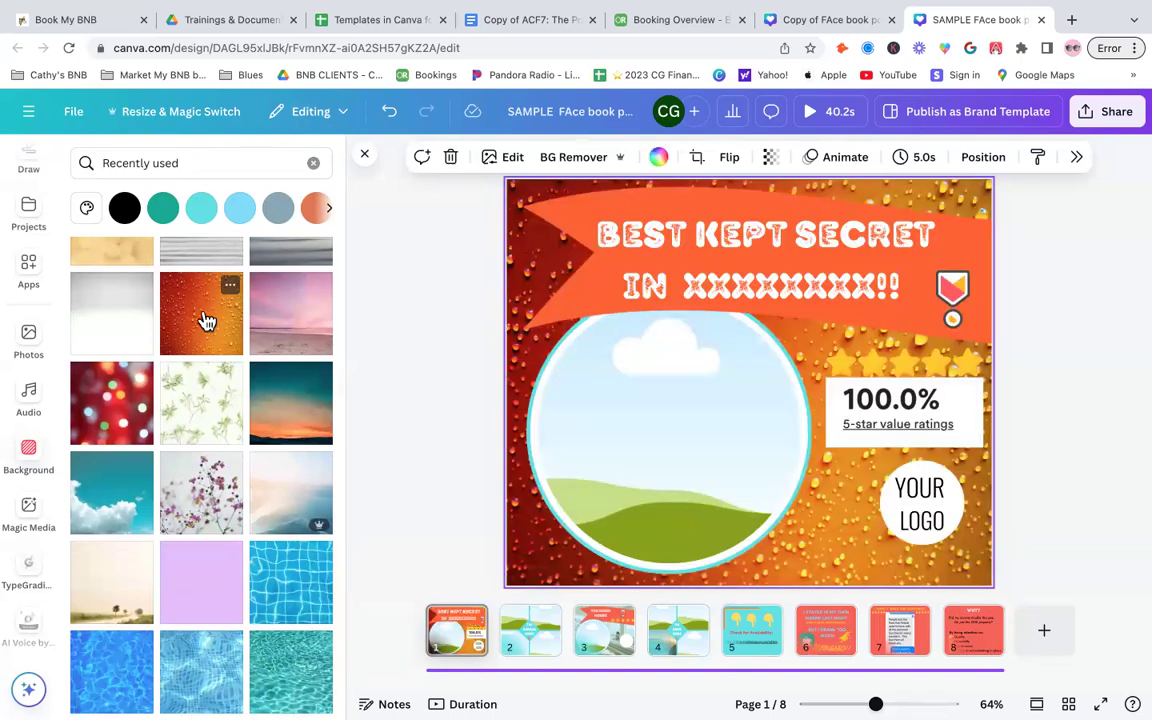
{"action": "scroll", "coordinate": [205, 320], "scroll_direction": "up", "scroll_amount": 3}
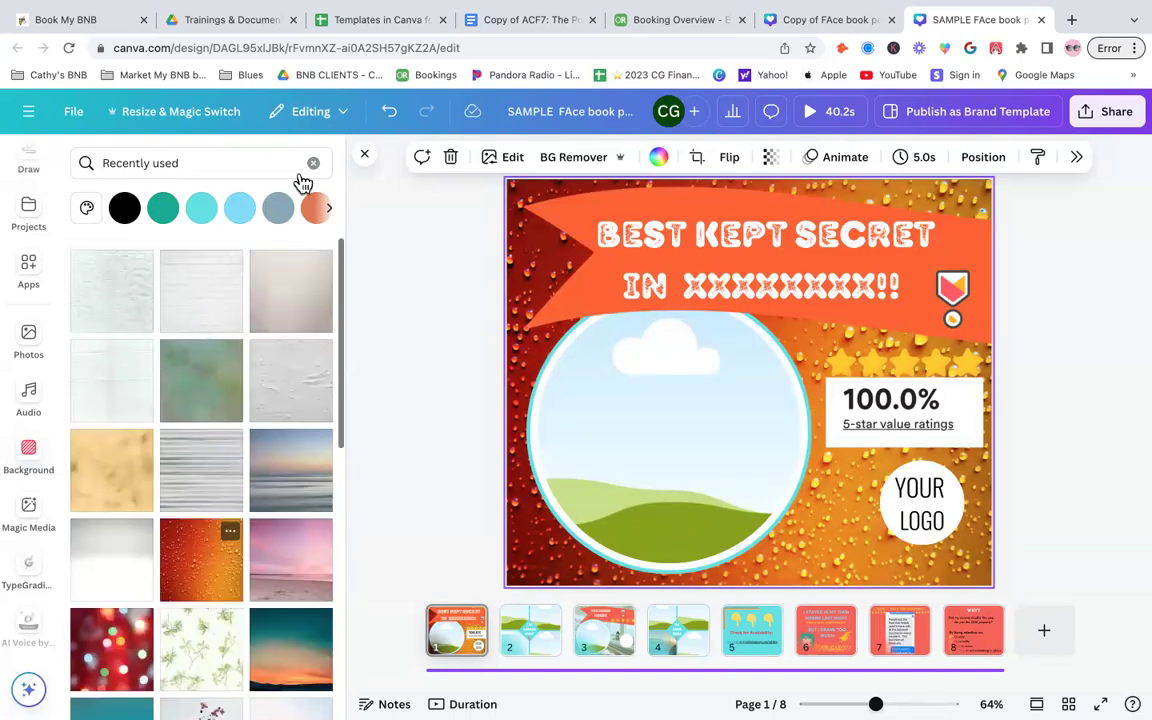
- Clear the search, open all Gradients and apply the pale yellow gradient as the page background
{"action": "left_click", "coordinate": [314, 163]}
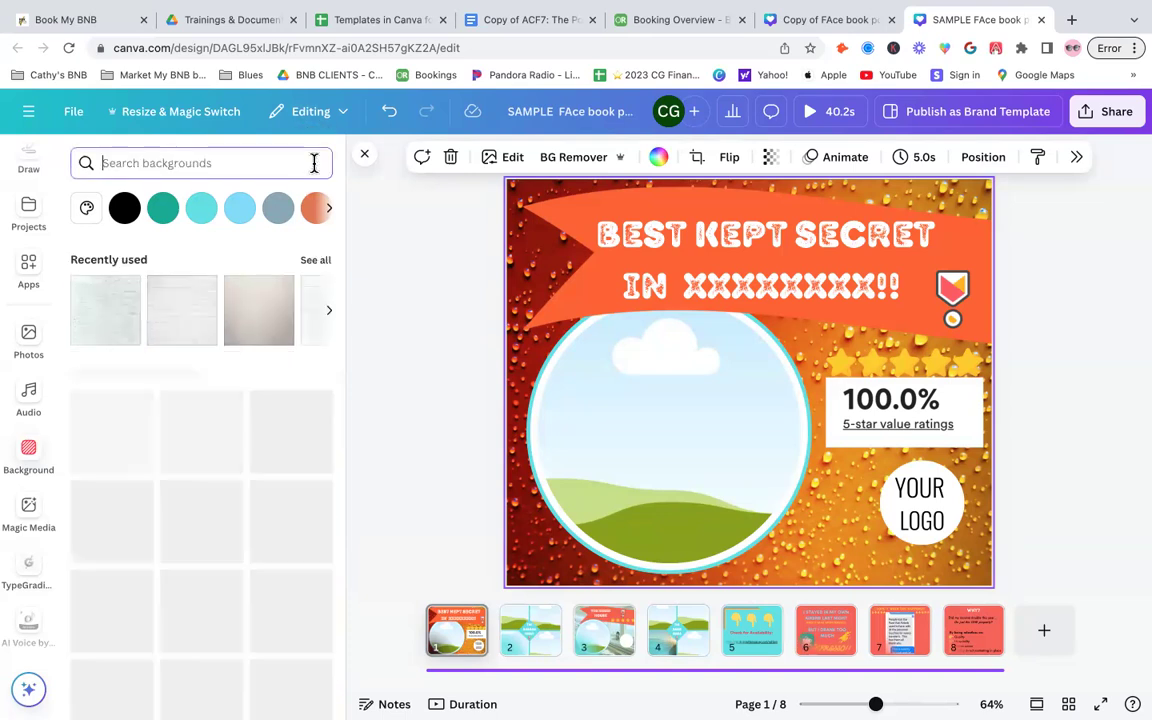
{"action": "scroll", "coordinate": [224, 432], "scroll_direction": "down", "scroll_amount": 2}
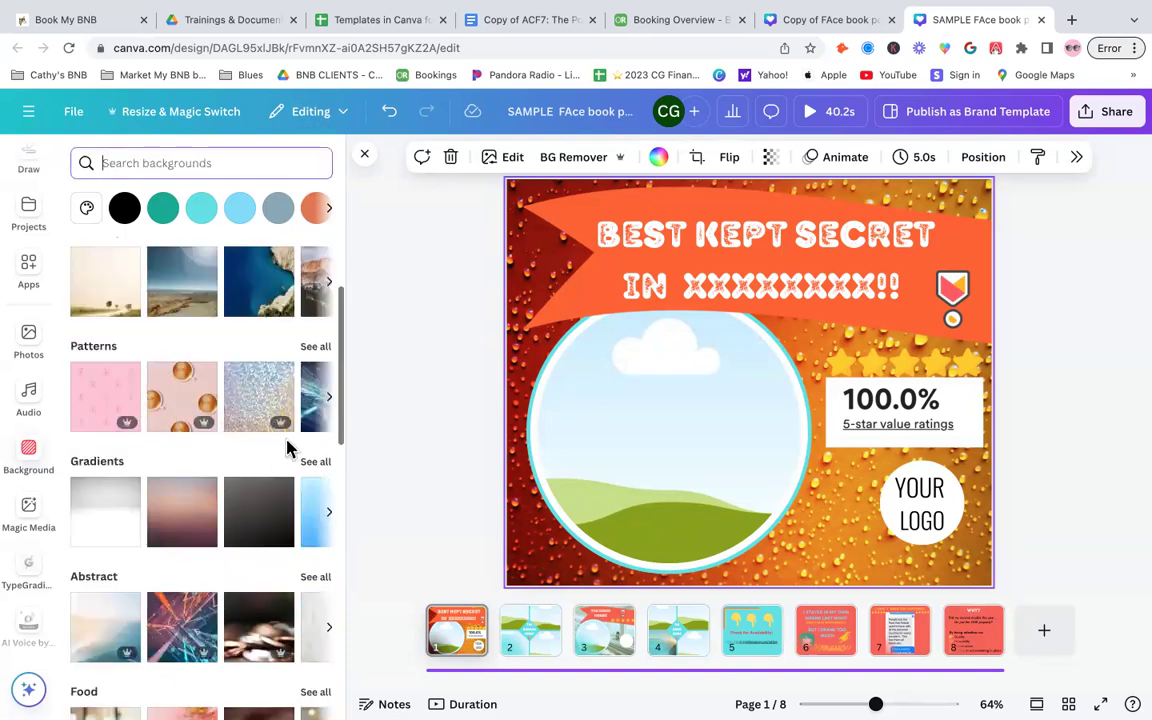
{"action": "left_click", "coordinate": [315, 466]}
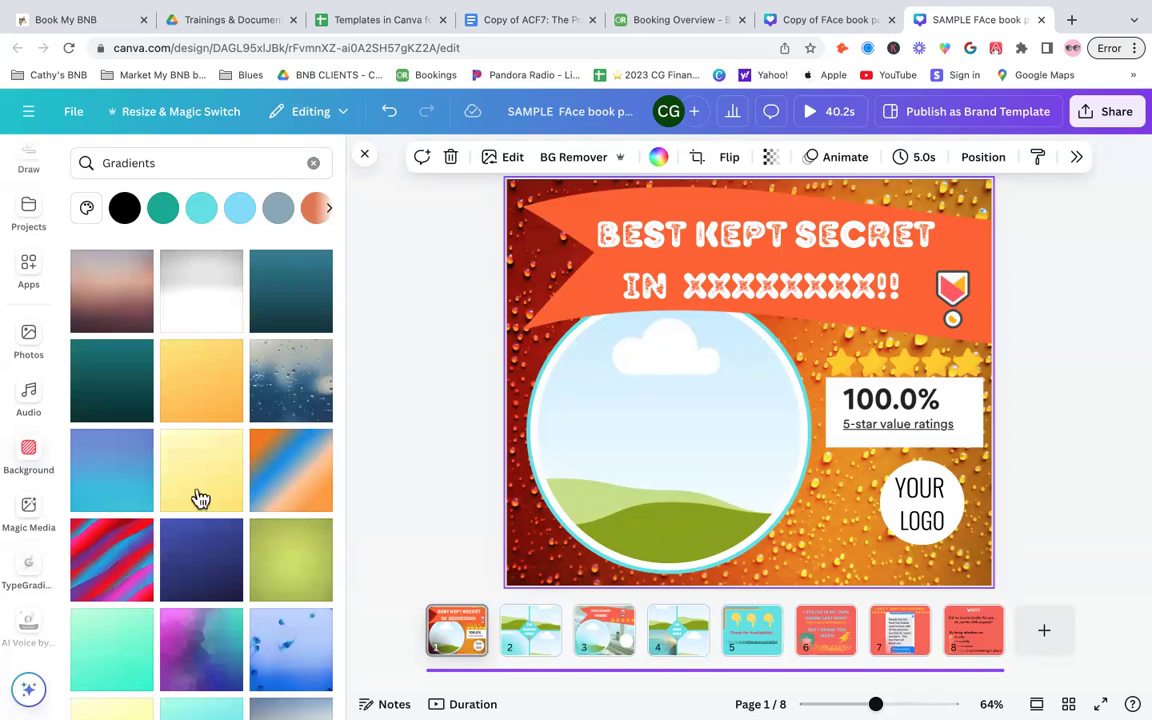
{"action": "left_click", "coordinate": [192, 477]}
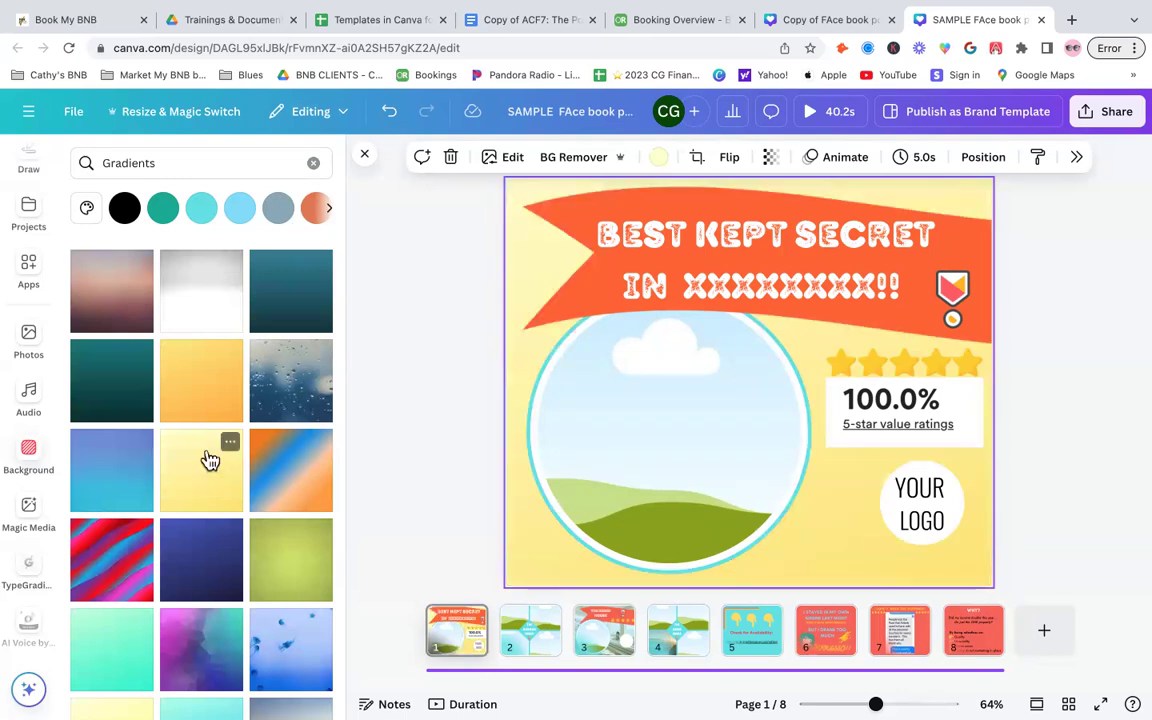
{"action": "left_click", "coordinate": [566, 220]}
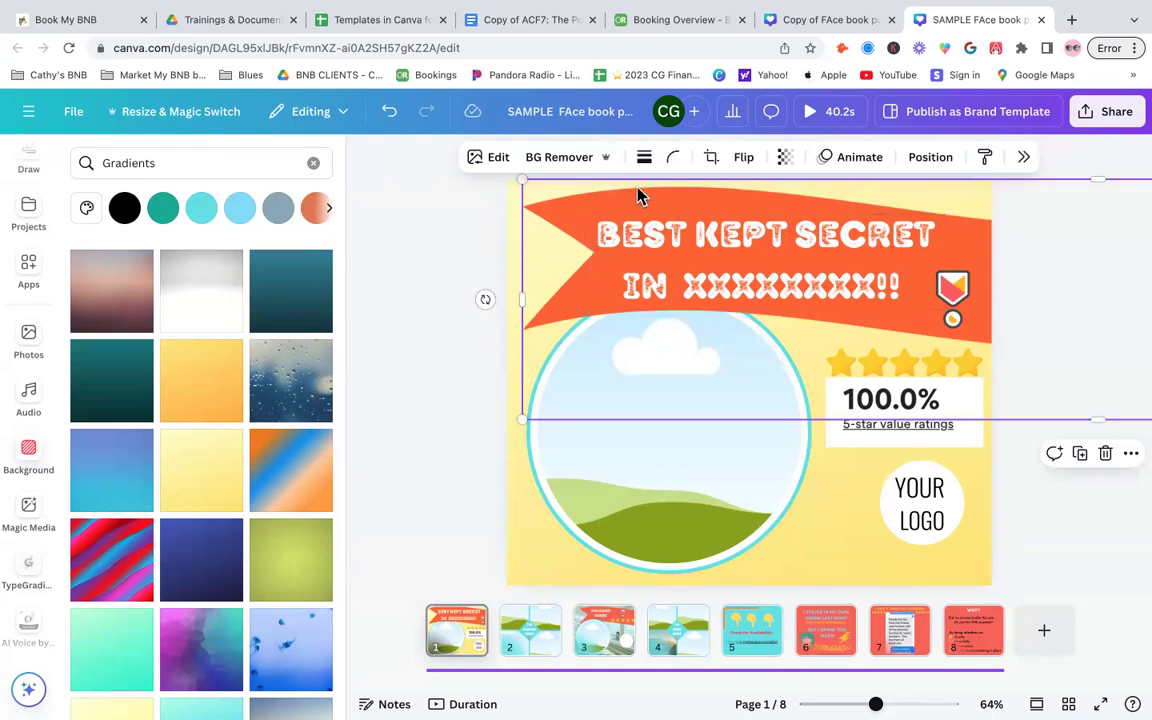
{"action": "left_click", "coordinate": [488, 158]}
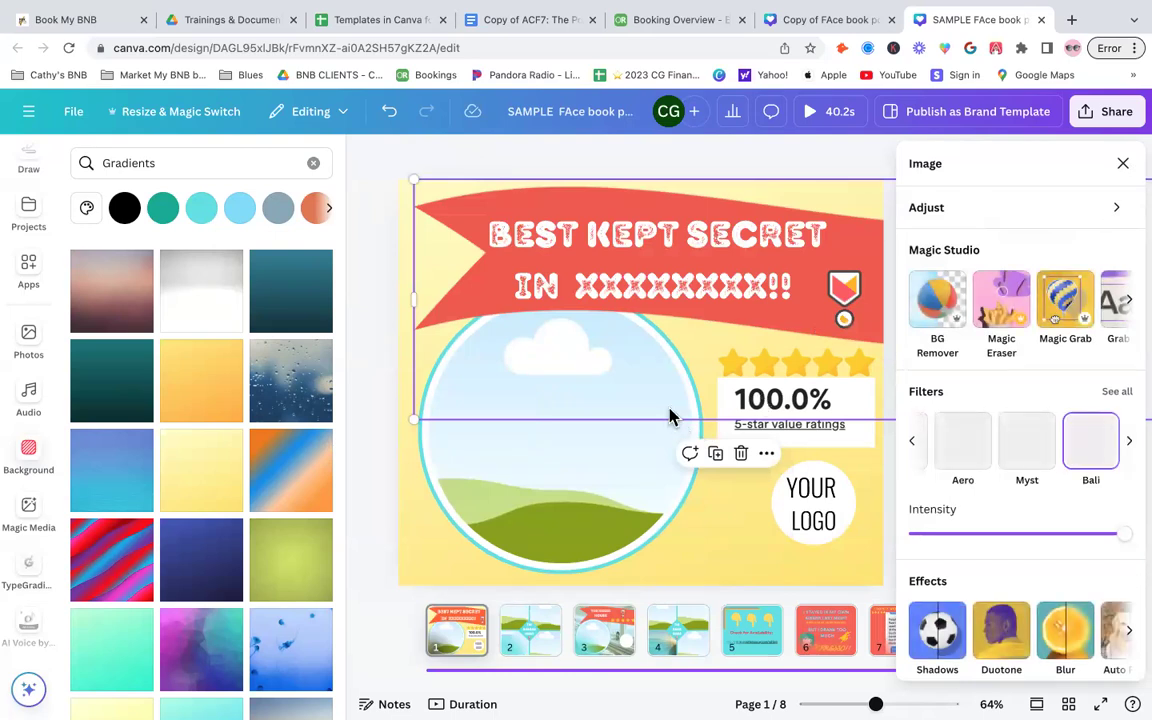
{"action": "left_click", "coordinate": [738, 287]}
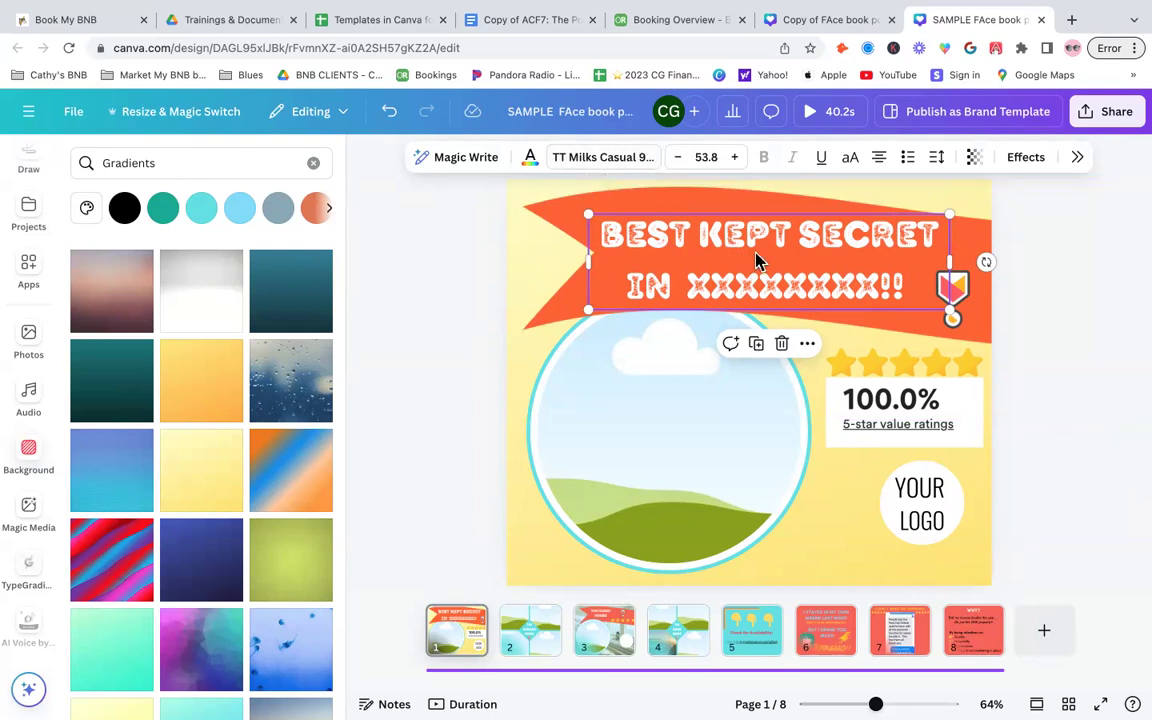
- Change the title text's font to Hammersmith One from the Corporate font collection
{"action": "left_click", "coordinate": [755, 260]}
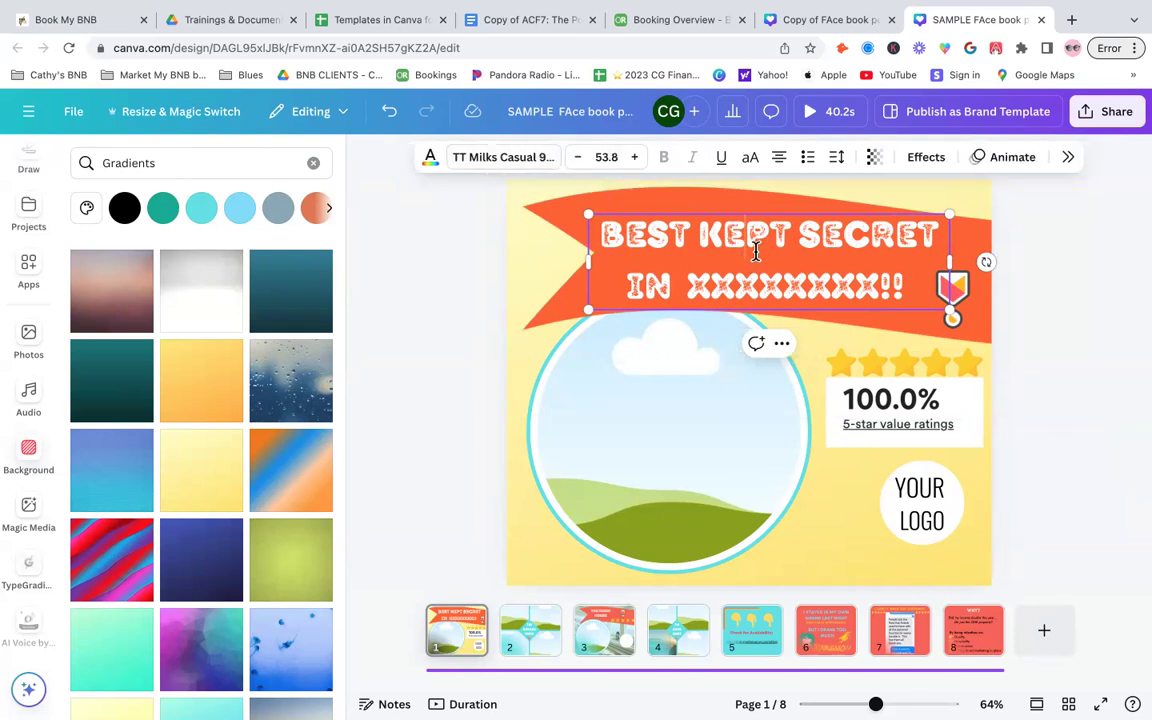
{"action": "left_click", "coordinate": [527, 160]}
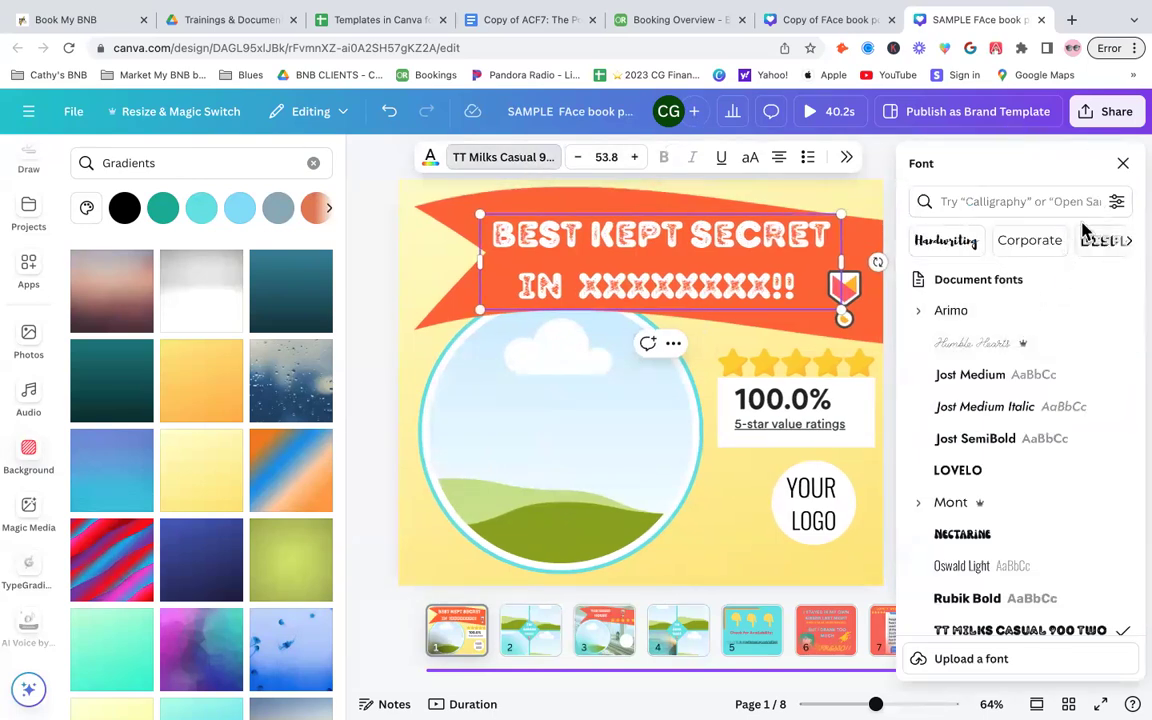
{"action": "left_click", "coordinate": [1045, 244]}
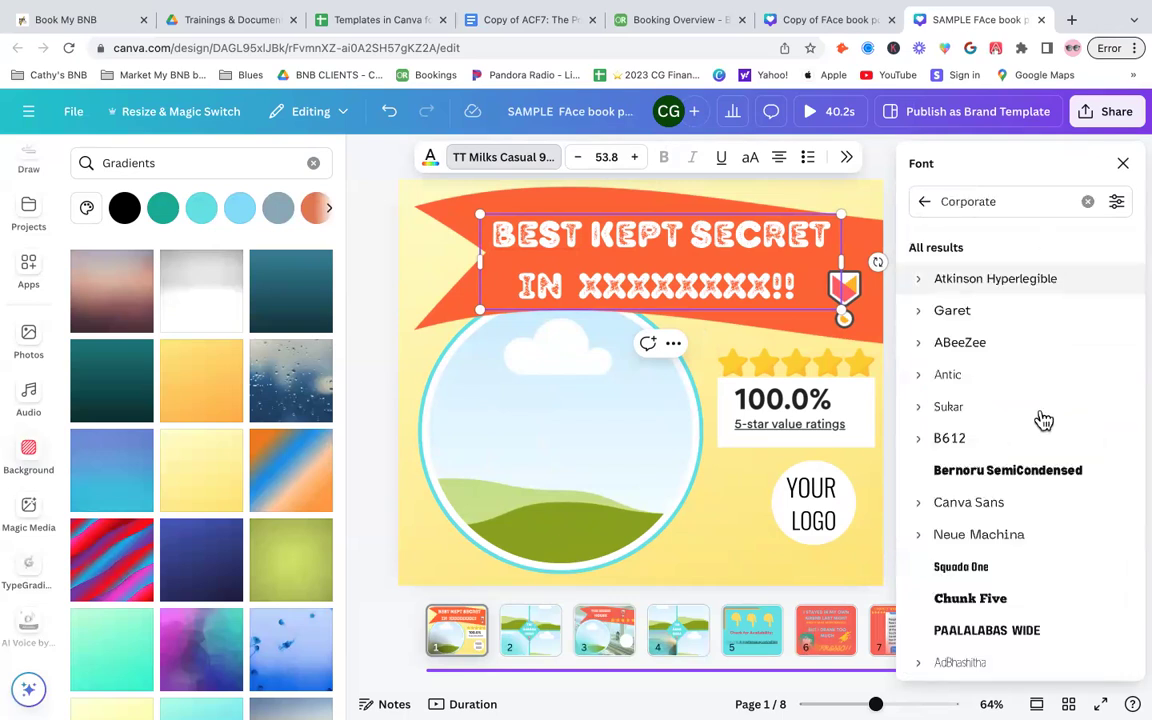
{"action": "scroll", "coordinate": [1045, 420], "scroll_direction": "down", "scroll_amount": 1}
{"action": "scroll", "coordinate": [1052, 425], "scroll_direction": "down", "scroll_amount": 1}
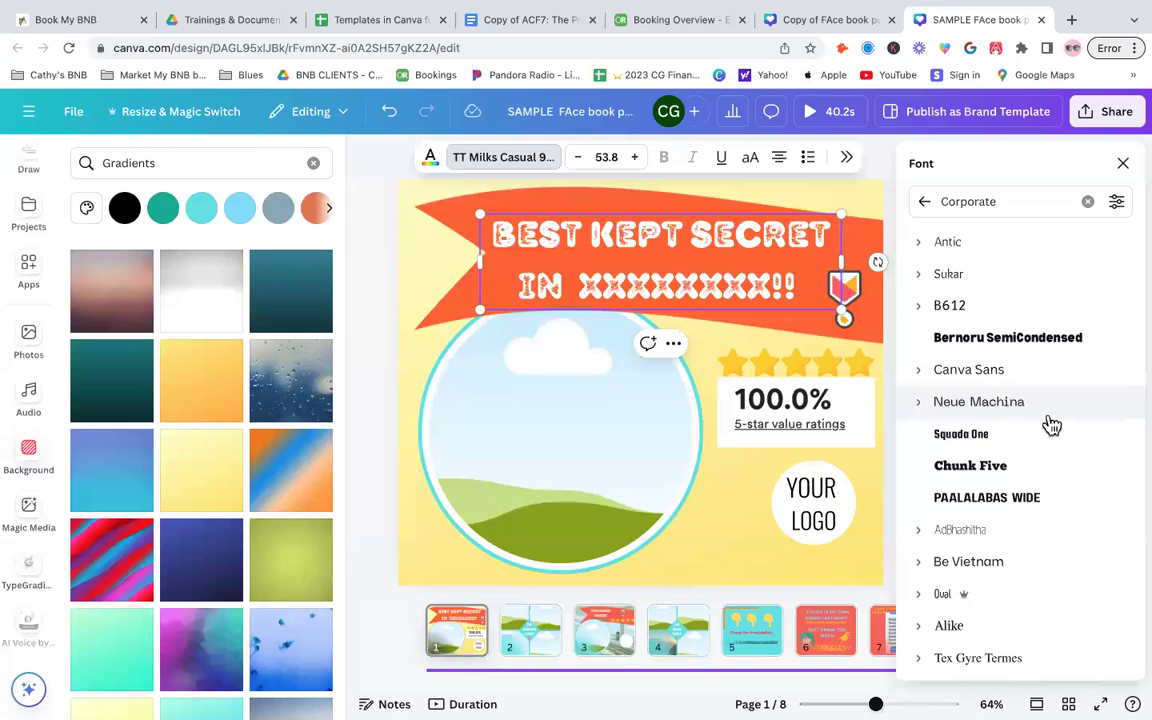
{"action": "scroll", "coordinate": [1052, 425], "scroll_direction": "down", "scroll_amount": 1}
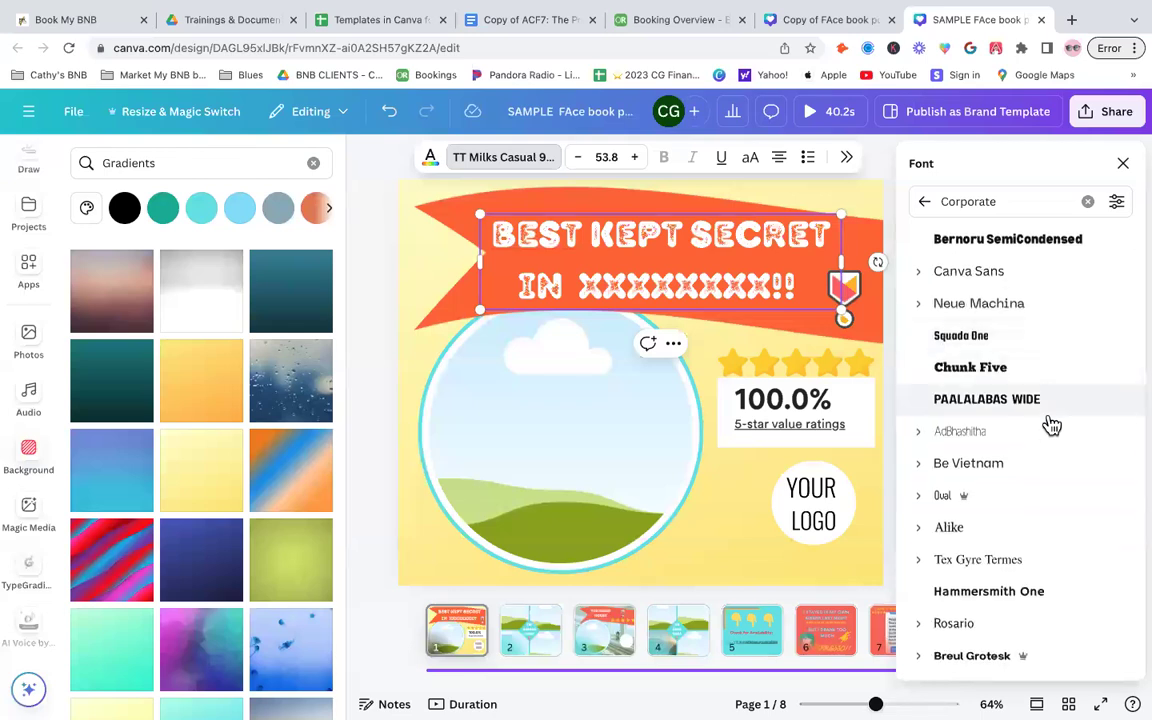
{"action": "scroll", "coordinate": [1052, 425], "scroll_direction": "down", "scroll_amount": 1}
{"action": "left_click", "coordinate": [987, 479]}
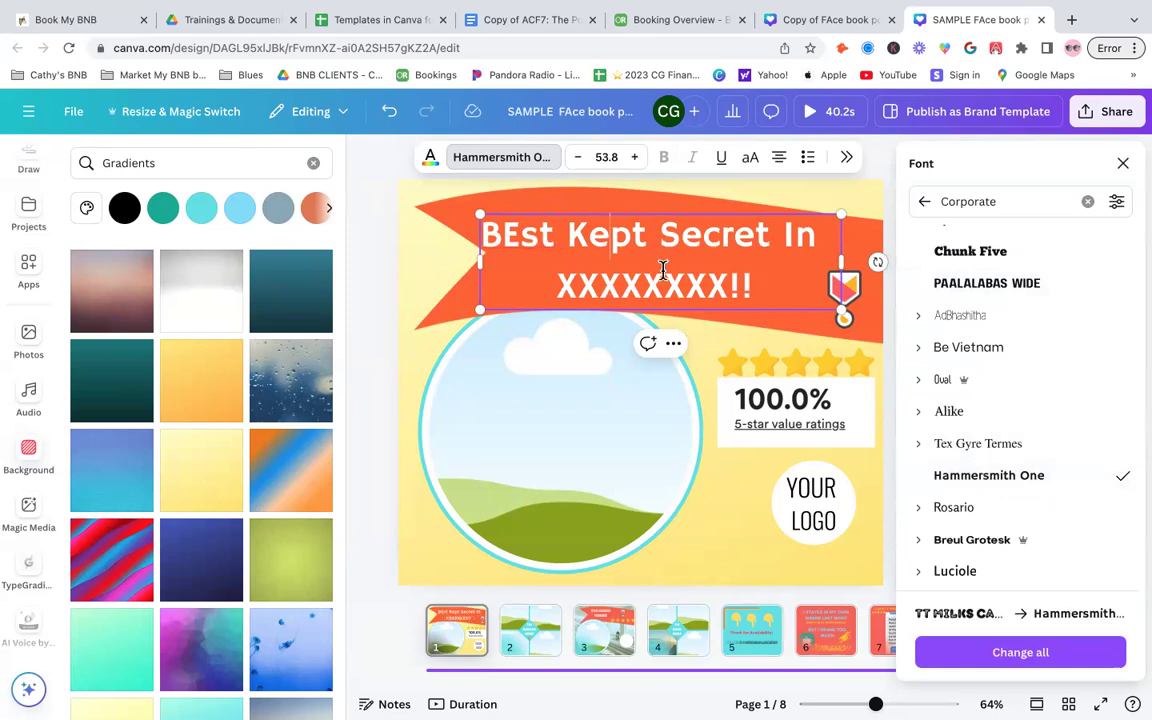
- Correct 'BEst' to 'Best' in the title and change the title's font to Breul Grotesk
{"action": "key", "text": "BackSpace"}
{"action": "type", "text": "e"}
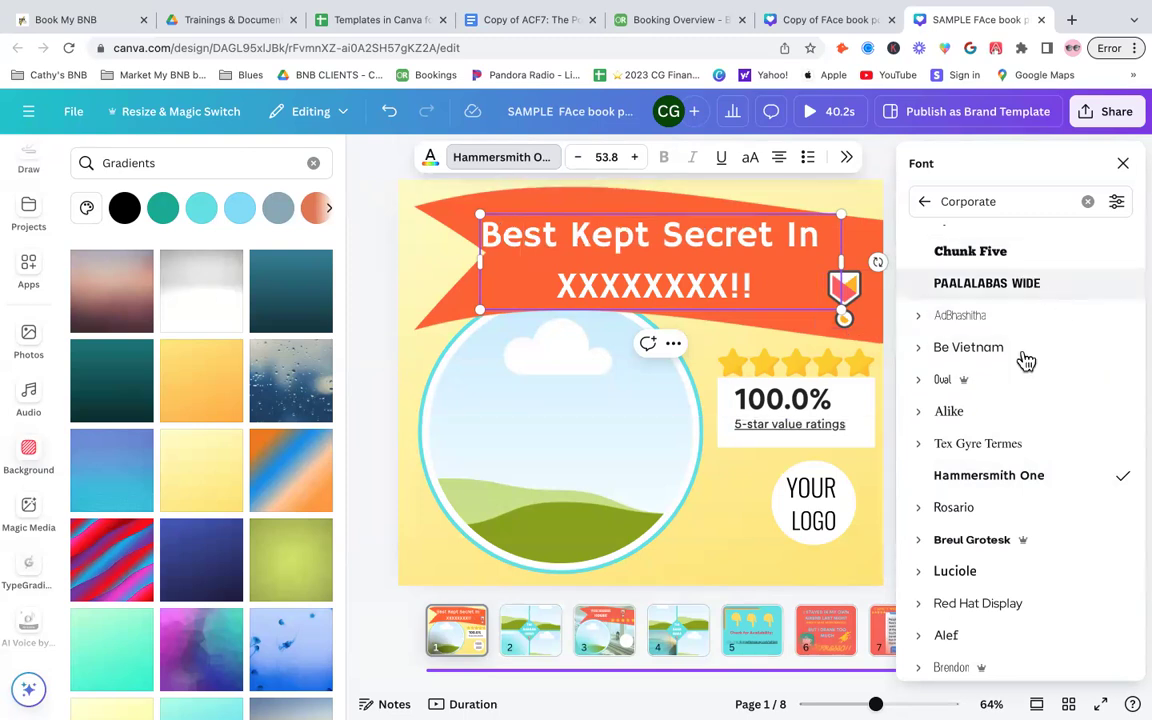
{"action": "scroll", "coordinate": [1070, 545], "scroll_direction": "down", "scroll_amount": 3}
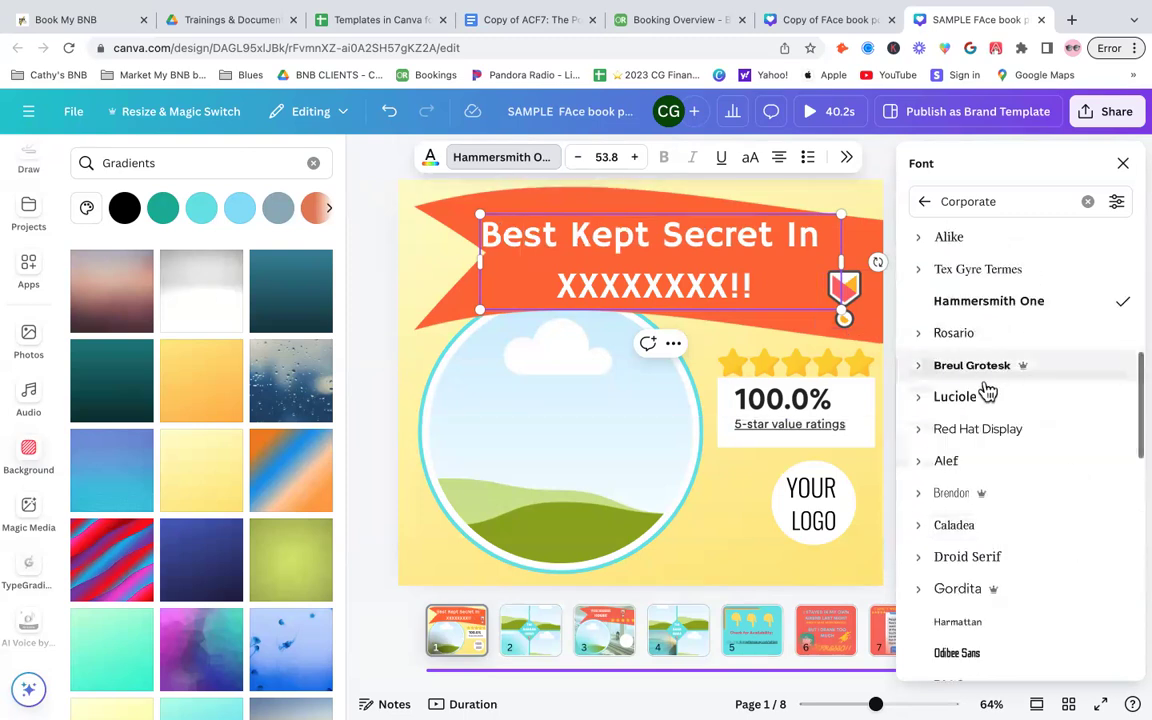
{"action": "left_click", "coordinate": [980, 367]}
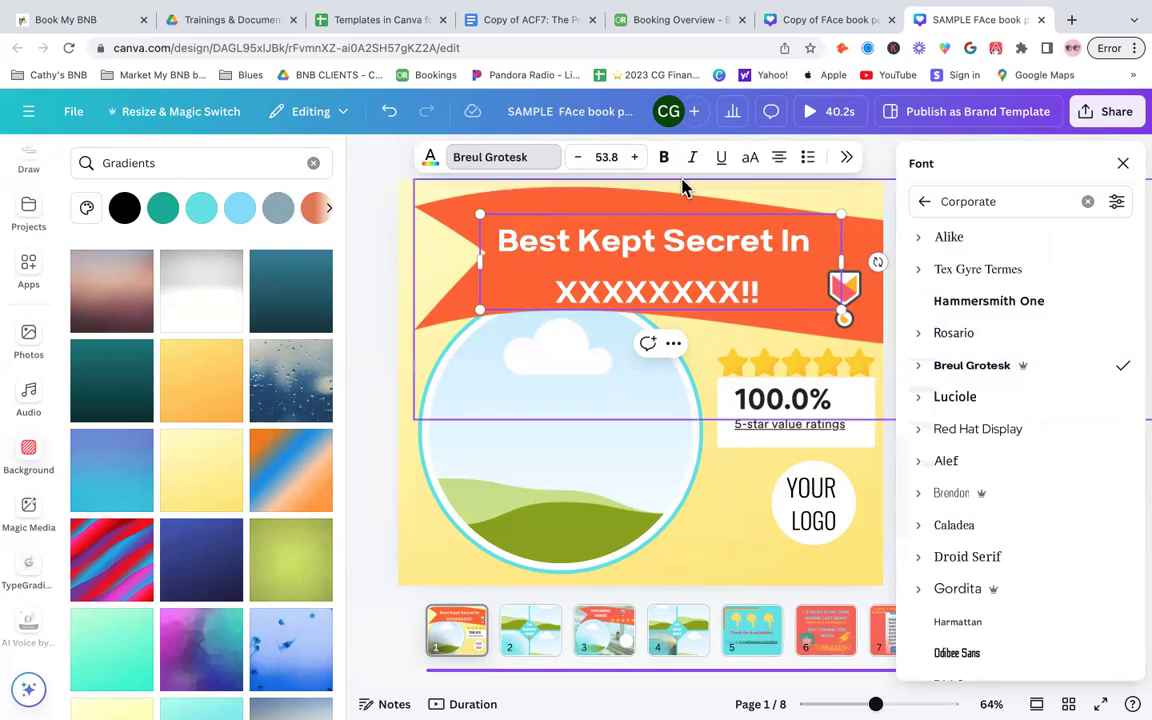
- Try Tex Gyre Termes on the title's first line, then switch it back to Breul Grotesk
{"action": "left_click", "coordinate": [663, 157]}
{"action": "left_click_drag", "start_coordinate": [648, 242], "coordinate": [449, 212]}
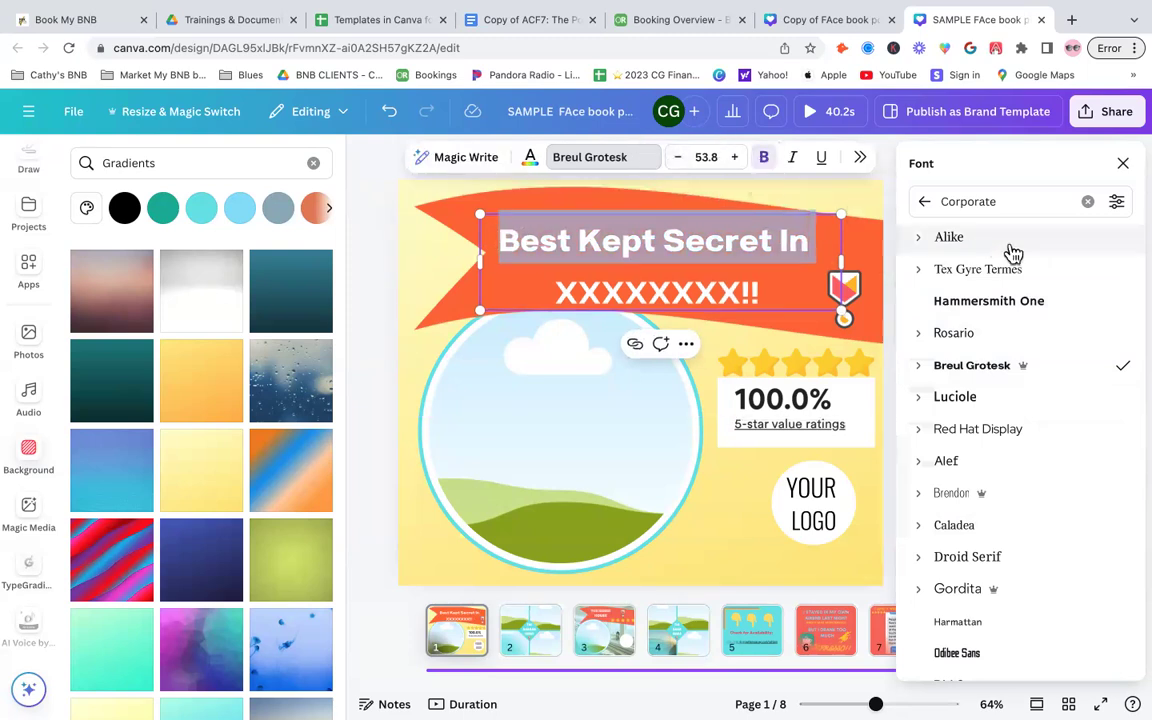
{"action": "left_click", "coordinate": [1055, 270]}
{"action": "left_click", "coordinate": [765, 291]}
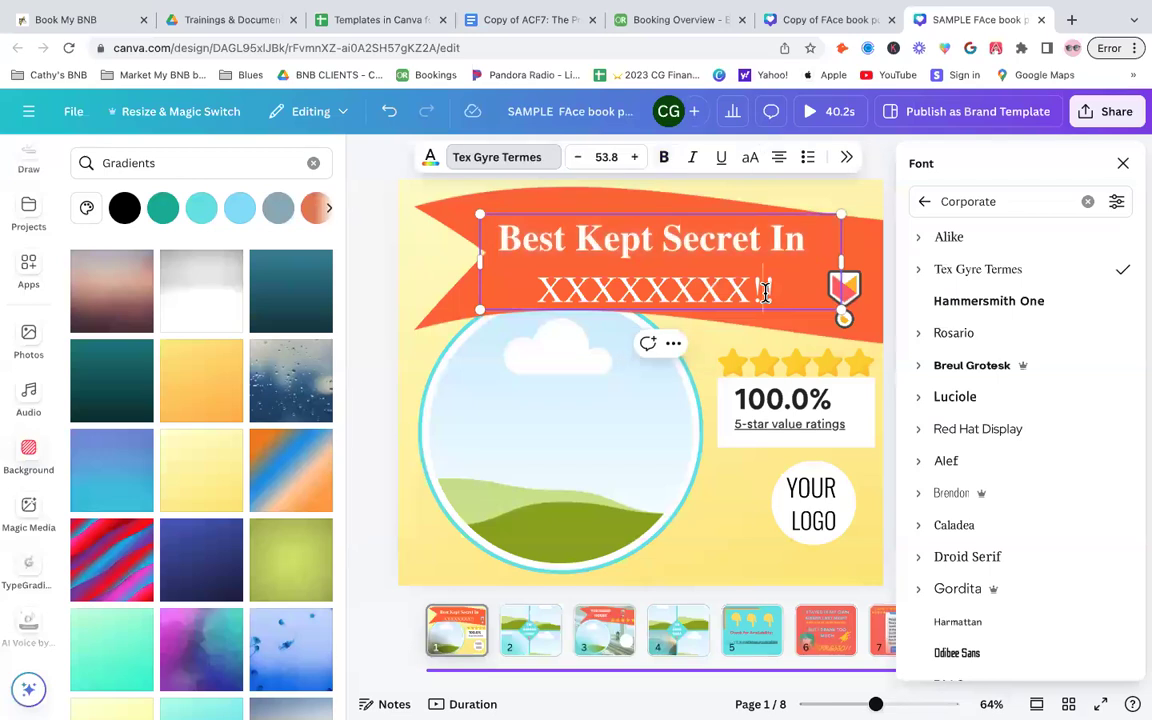
{"action": "left_click", "coordinate": [1006, 367]}
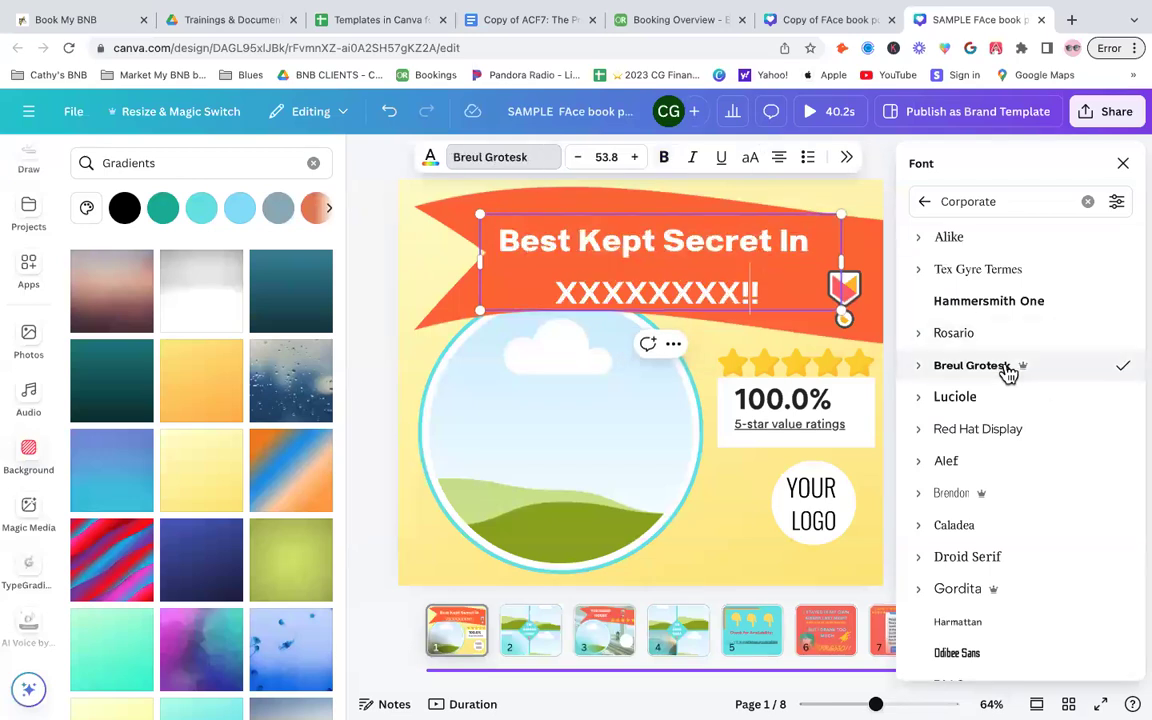
- Replace the XXXXXXXX placeholder in the title with 'my town' and raise the font size to 54.8
{"action": "left_click_drag", "start_coordinate": [738, 290], "coordinate": [554, 290]}
{"action": "type", "text": "my town"}
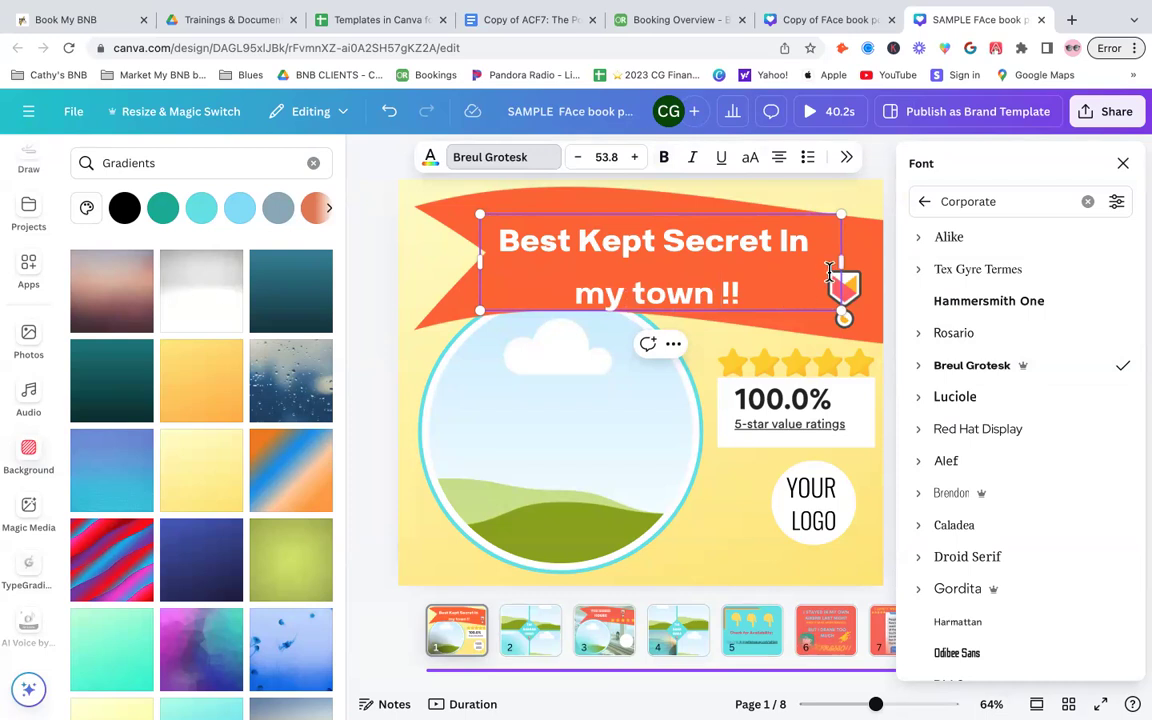
{"action": "left_click", "coordinate": [636, 160]}
- Undo an accidental move of the banner and nudge the title text slightly up and left
{"action": "left_click_drag", "start_coordinate": [443, 385], "coordinate": [555, 264]}
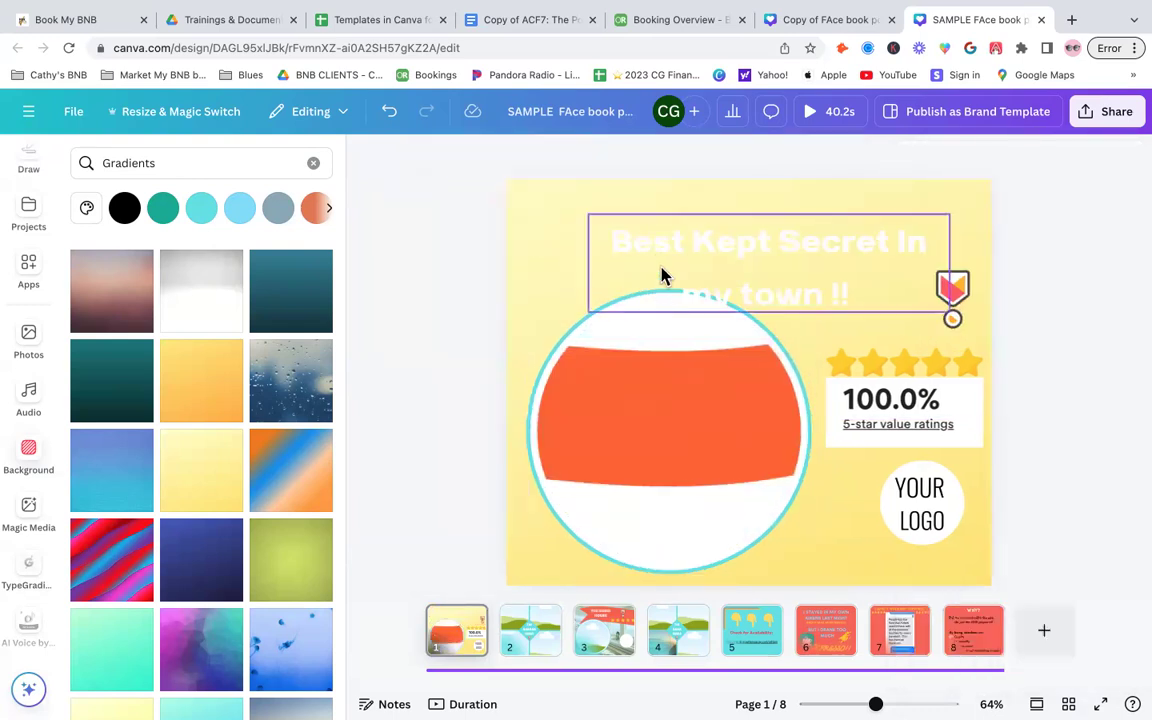
{"action": "left_click", "coordinate": [389, 111]}
{"action": "left_click", "coordinate": [570, 220]}
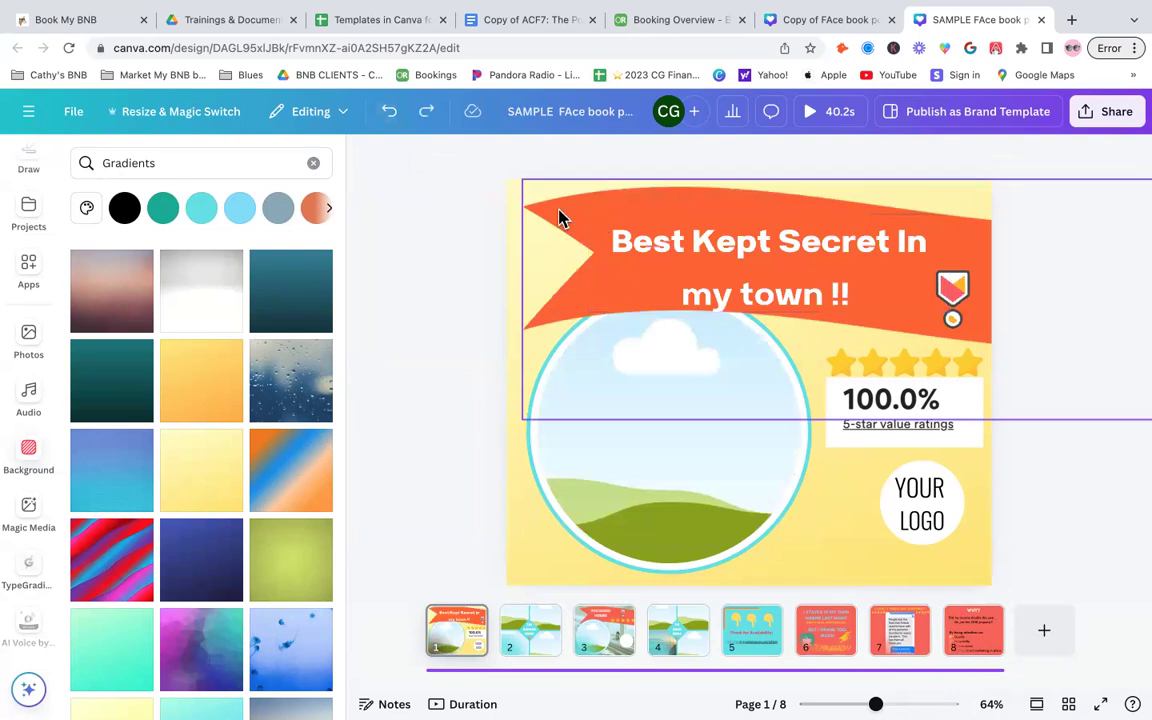
{"action": "mouse_move", "coordinate": [677, 263]}
{"action": "left_mouse_down"}
{"action": "mouse_move", "coordinate": [665, 248]}
{"action": "mouse_move", "coordinate": [668, 258]}
{"action": "left_mouse_up"}
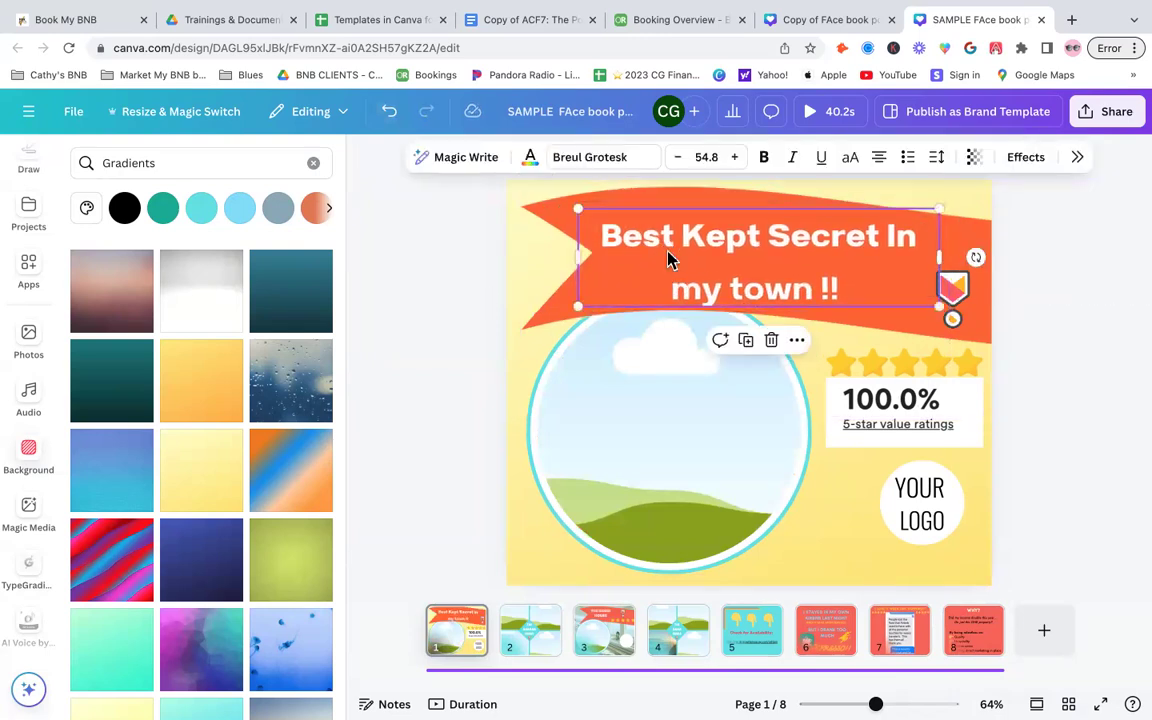
{"action": "left_click", "coordinate": [1040, 420]}
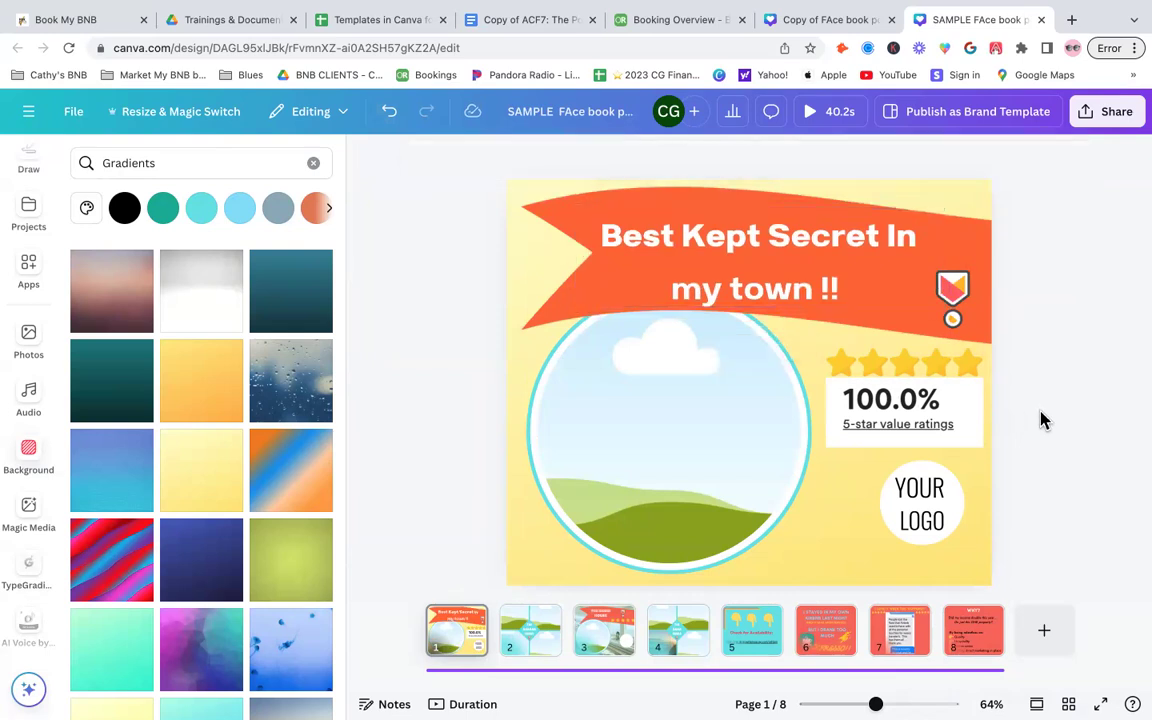
- Nudge the five-star graphic slightly upward
{"action": "left_click", "coordinate": [956, 290]}
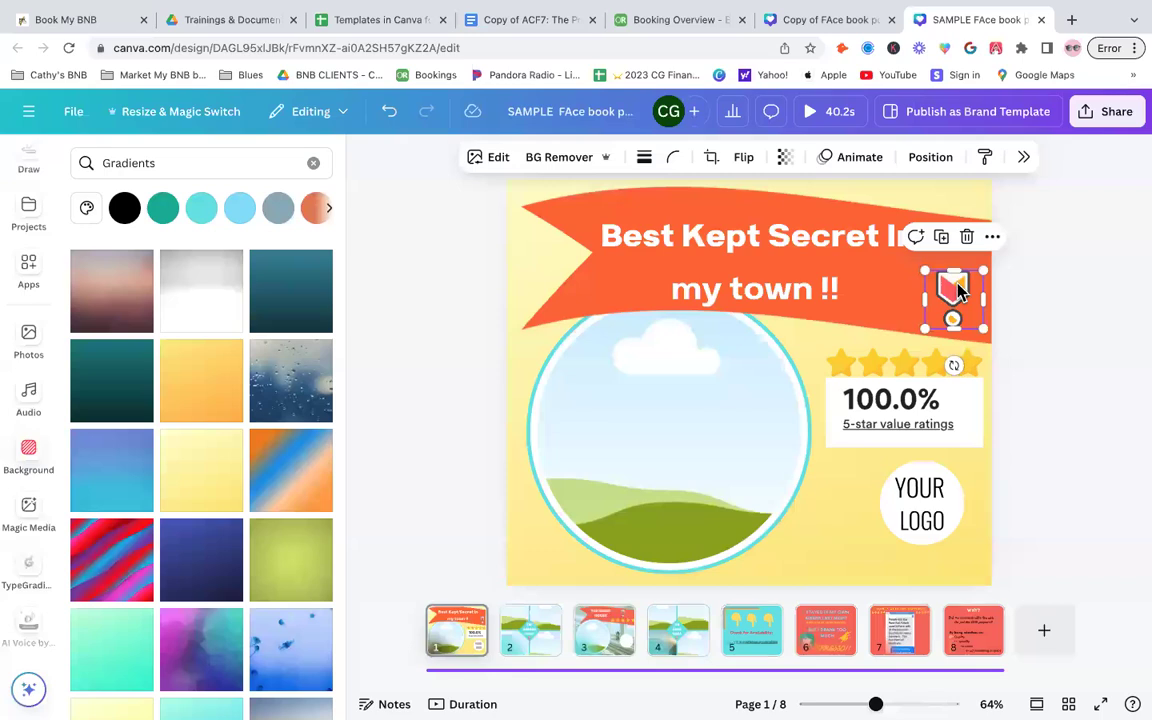
{"action": "left_click", "coordinate": [1108, 289]}
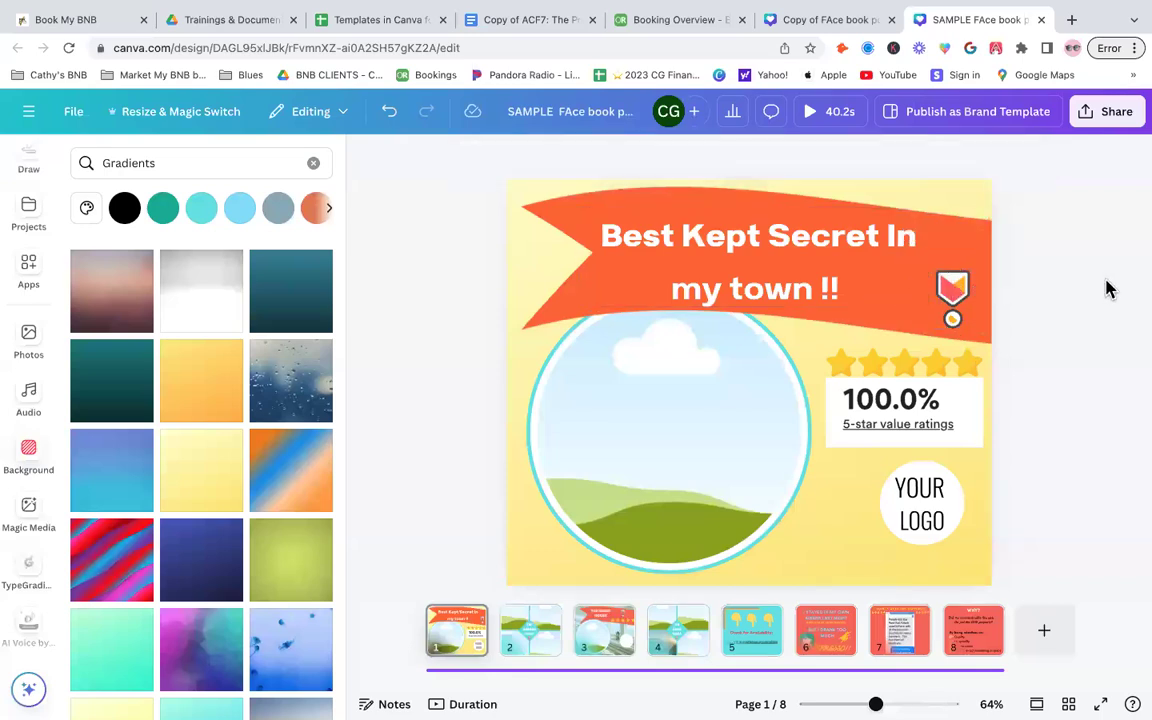
{"action": "left_click", "coordinate": [920, 370]}
{"action": "left_click_drag", "start_coordinate": [920, 370], "coordinate": [914, 359]}
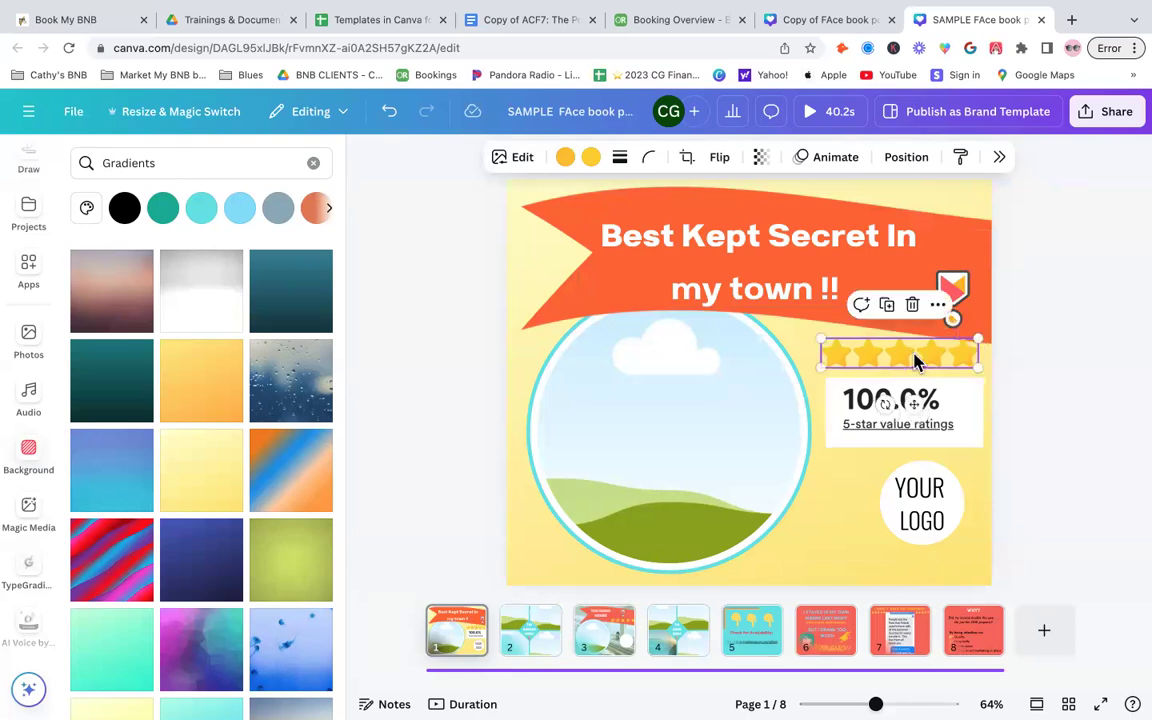
{"action": "left_click", "coordinate": [1050, 410]}
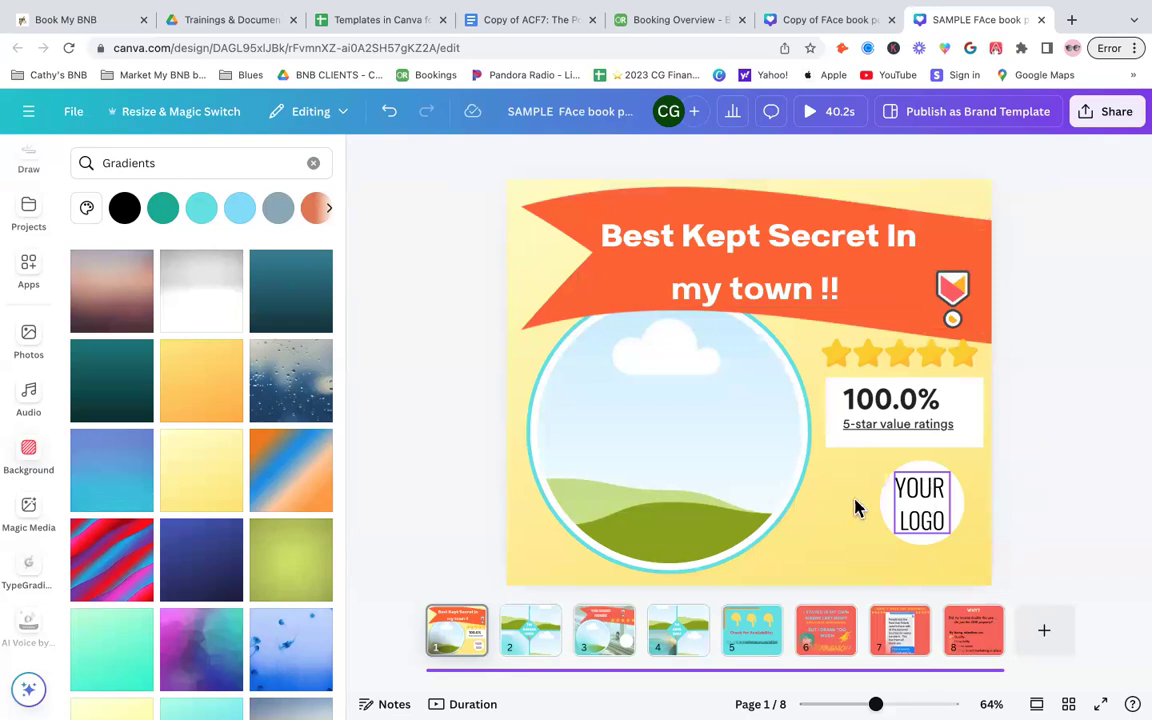
- Drop the I Love Southern Vacays logo from Uploads onto the logo placeholder, then delete it
{"action": "left_click", "coordinate": [882, 502]}
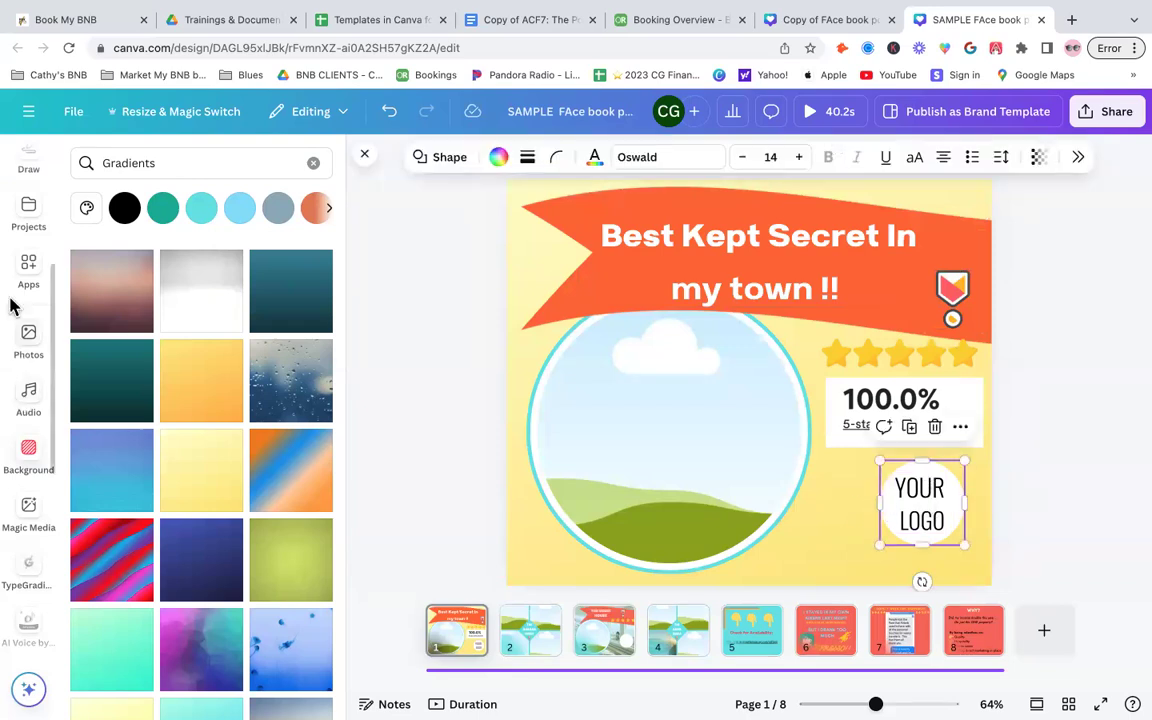
{"action": "scroll", "coordinate": [21, 416], "scroll_direction": "down", "scroll_amount": 1}
{"action": "scroll", "coordinate": [21, 410], "scroll_direction": "down", "scroll_amount": 2}
{"action": "scroll", "coordinate": [30, 405], "scroll_direction": "up", "scroll_amount": 5}
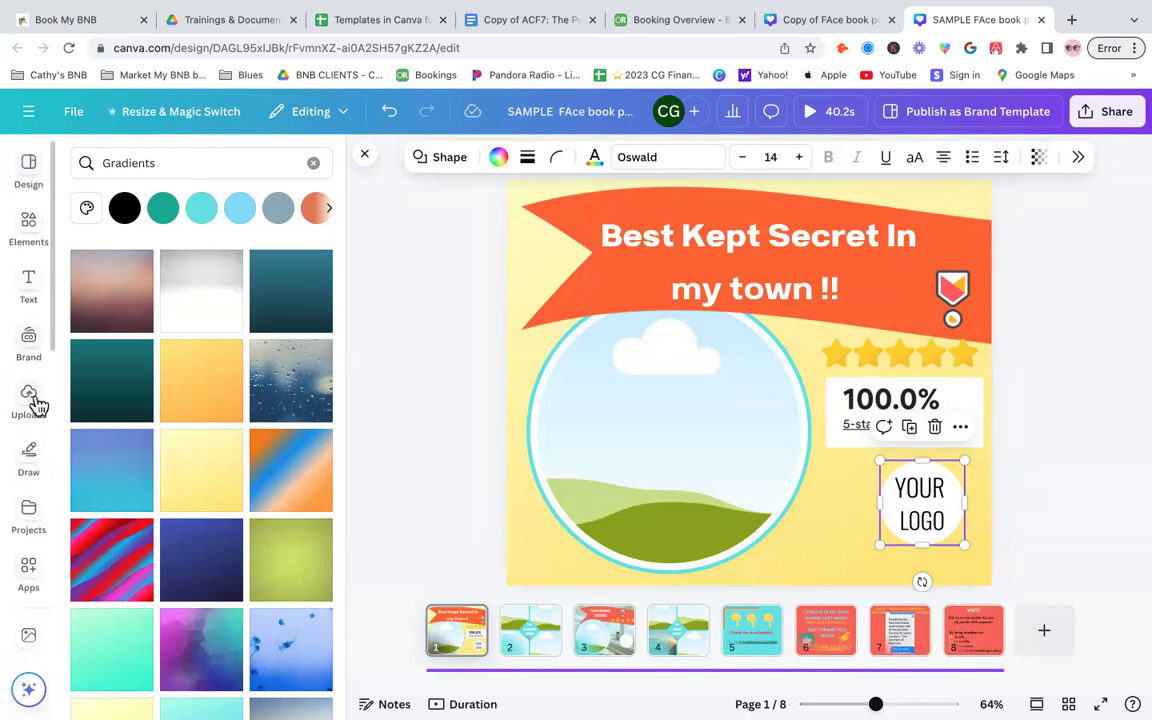
{"action": "left_click", "coordinate": [29, 398]}
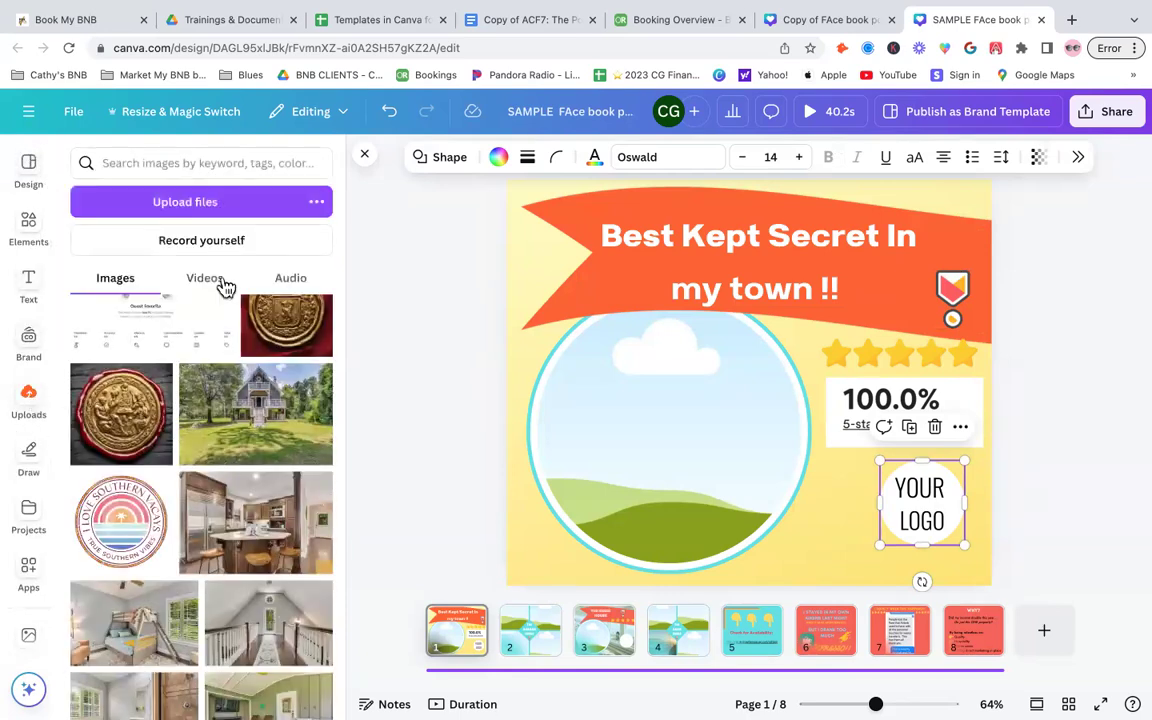
{"action": "scroll", "coordinate": [228, 577], "scroll_direction": "down", "scroll_amount": 3}
{"action": "scroll", "coordinate": [226, 576], "scroll_direction": "up", "scroll_amount": 4}
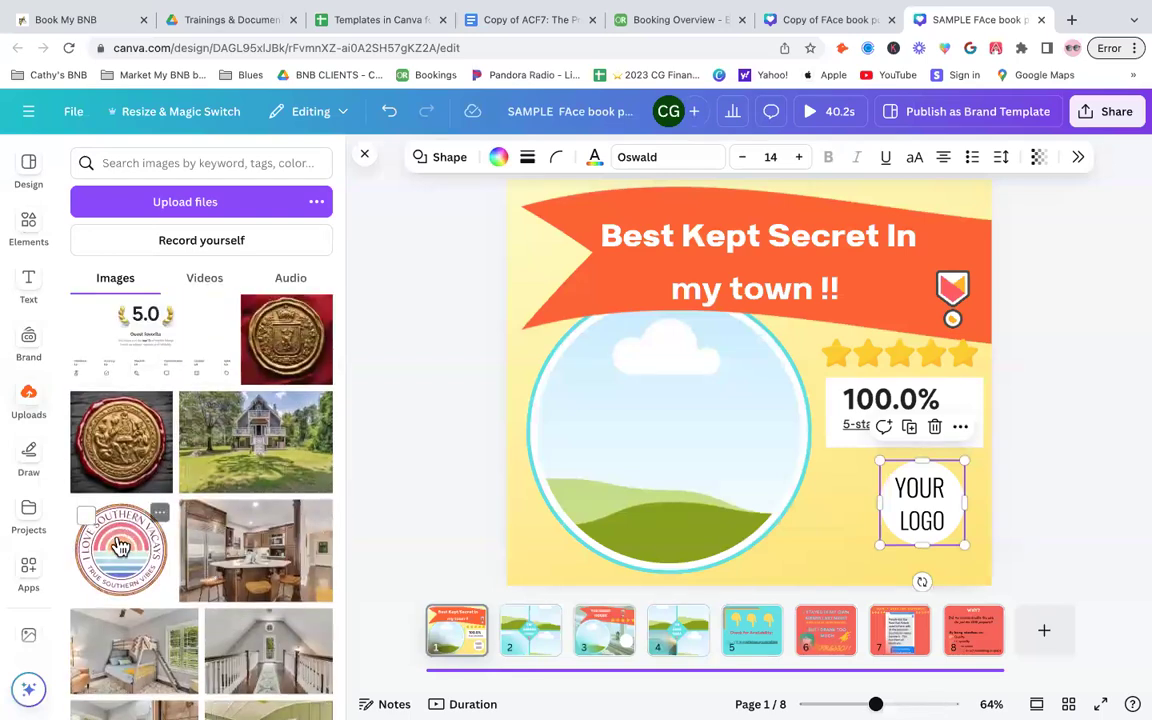
{"action": "left_click_drag", "start_coordinate": [120, 547], "coordinate": [941, 525]}
{"action": "left_click", "coordinate": [922, 486]}
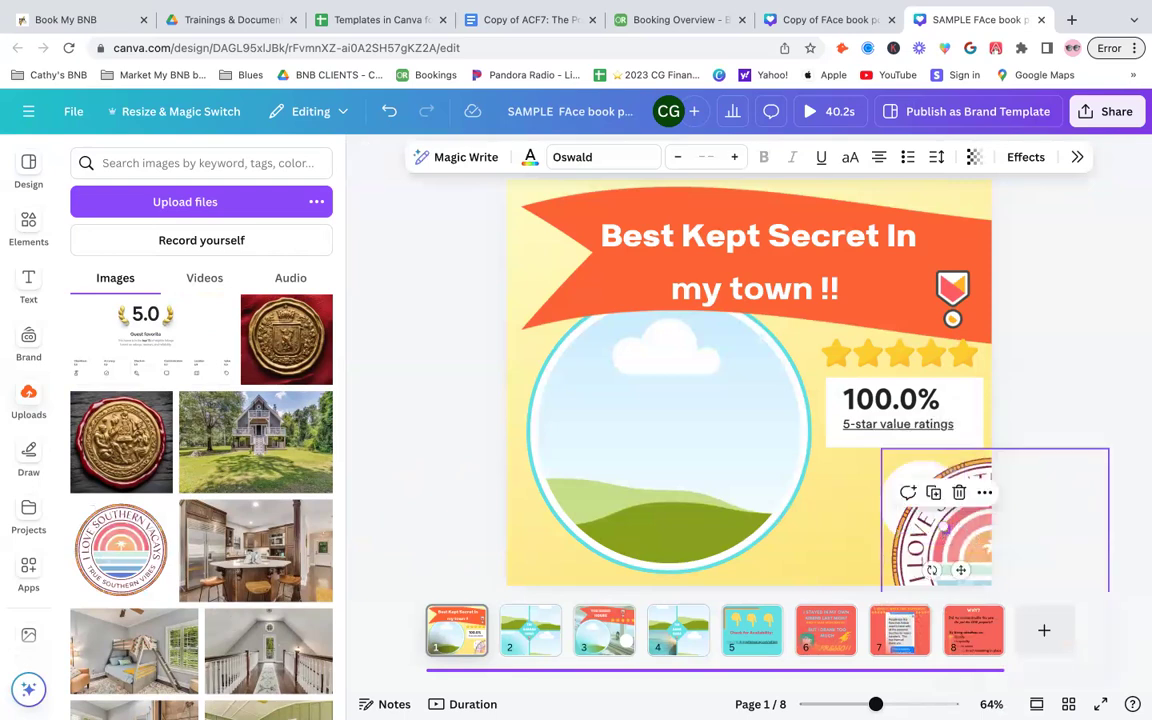
{"action": "key", "text": "Delete"}
- Delete the YOUR LOGO text from the white logo circle
{"action": "left_click", "coordinate": [908, 492]}
{"action": "key", "text": "Delete"}
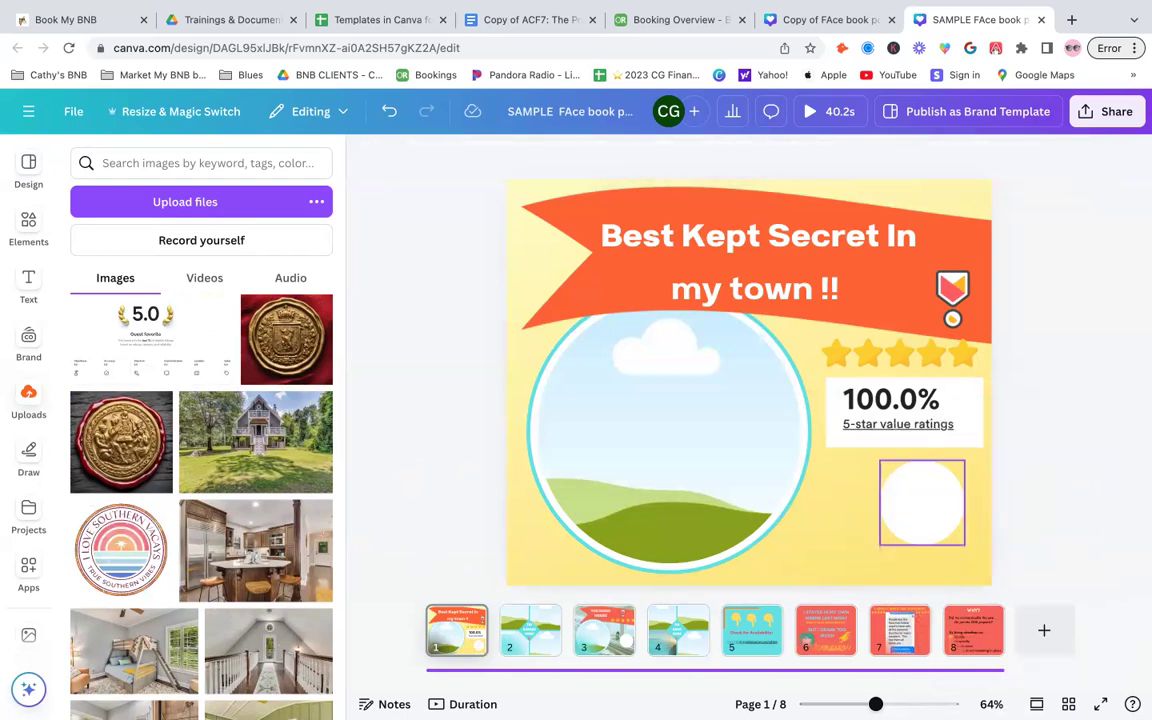
- Search the uploads and then the elements library for 'frame round'
{"action": "left_click", "coordinate": [955, 525]}
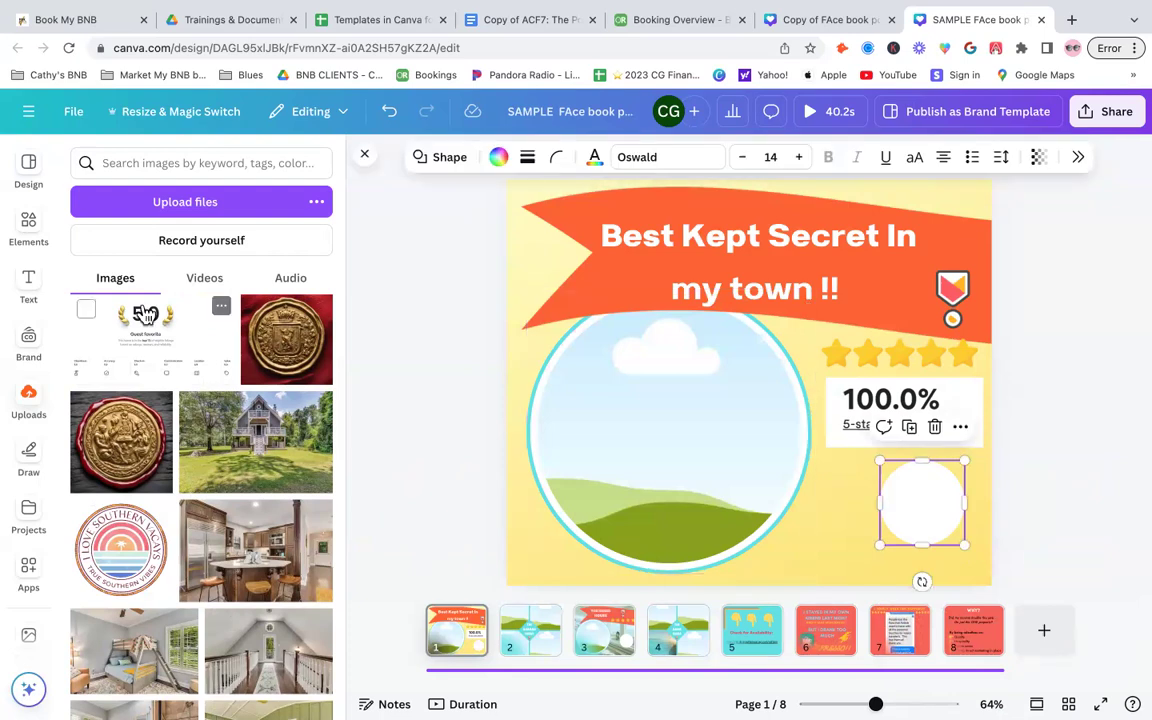
{"action": "left_click", "coordinate": [134, 166]}
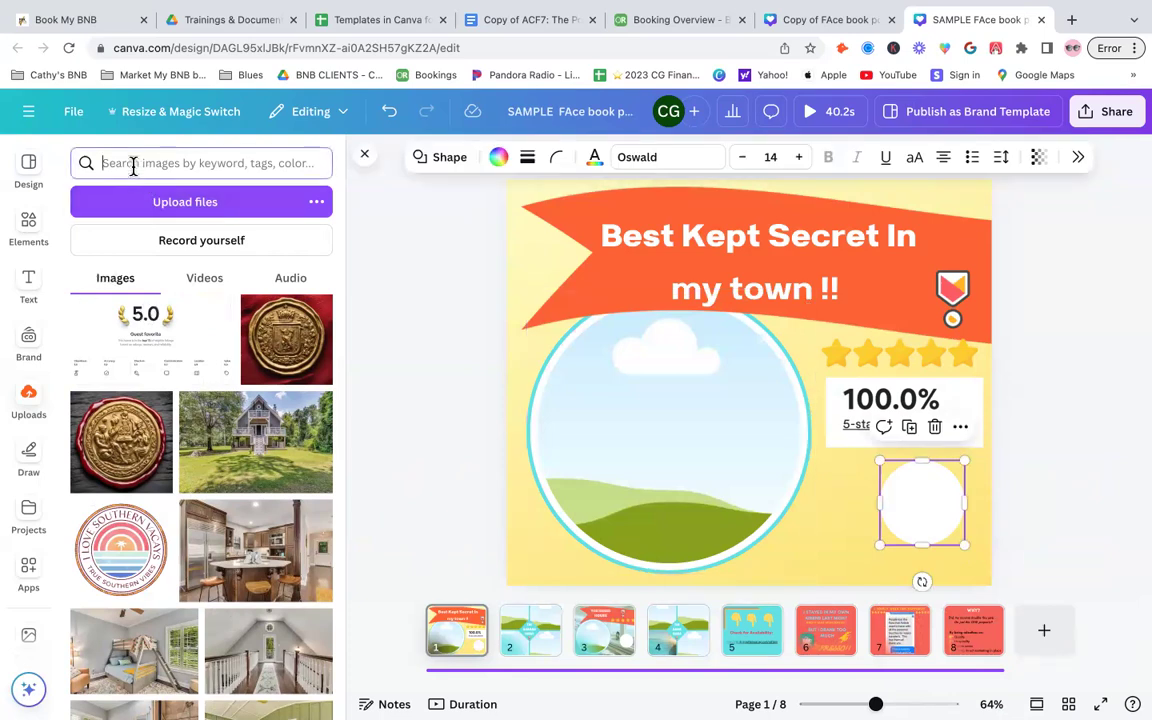
{"action": "type", "text": "frame"}
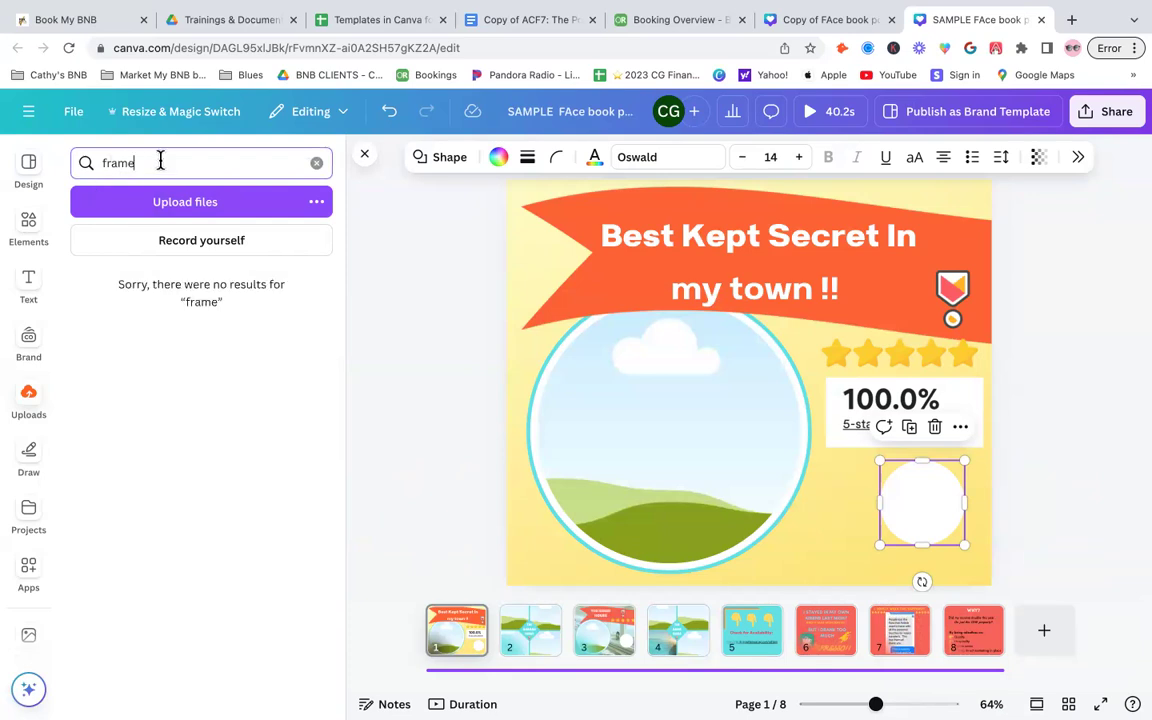
{"action": "left_click", "coordinate": [31, 220]}
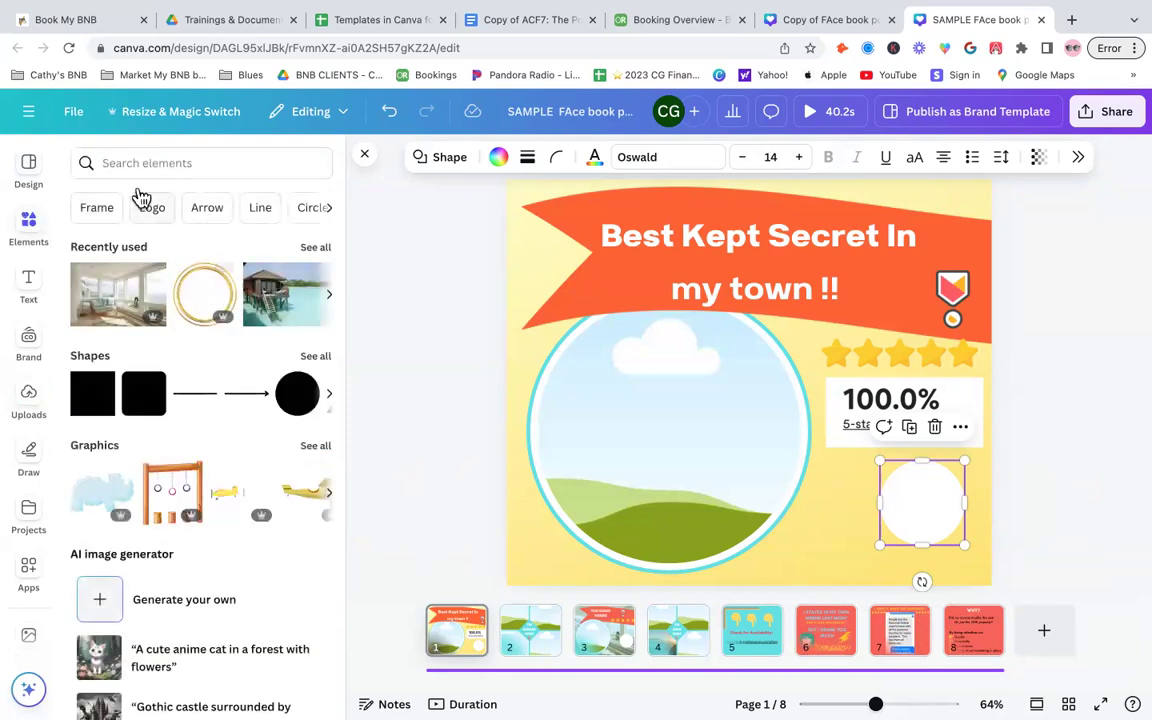
{"action": "left_click", "coordinate": [121, 163]}
{"action": "type", "text": "frame rpi"}
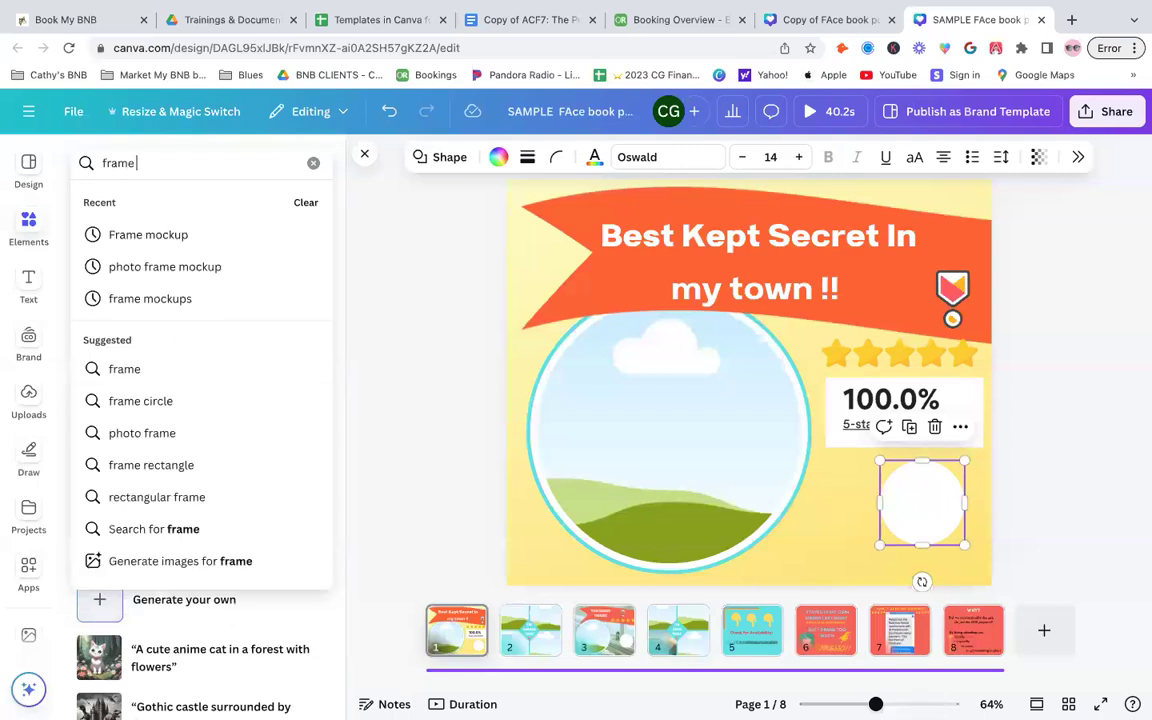
{"action": "key", "text": "BackSpace"}
{"action": "key", "text": "BackSpace"}
{"action": "type", "text": "round"}
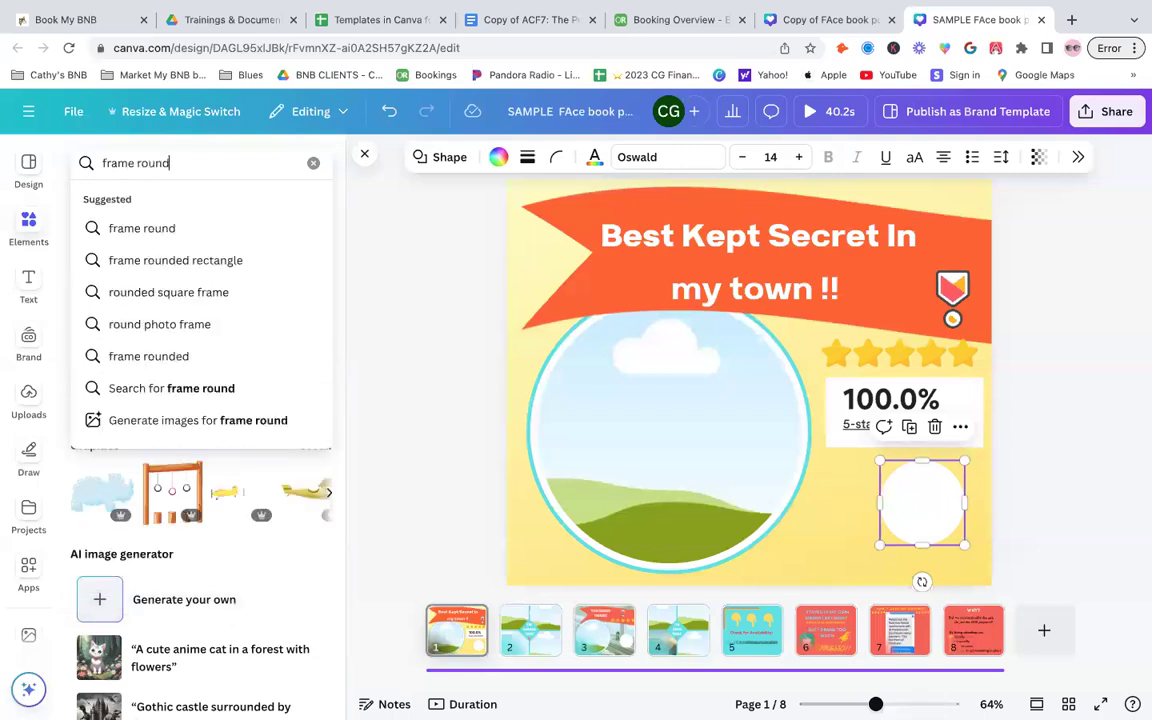
{"action": "key", "text": "Return"}
- Duplicate the large circular photo frame, shrink the copy and move it onto the white logo circle
{"action": "left_click", "coordinate": [630, 439]}
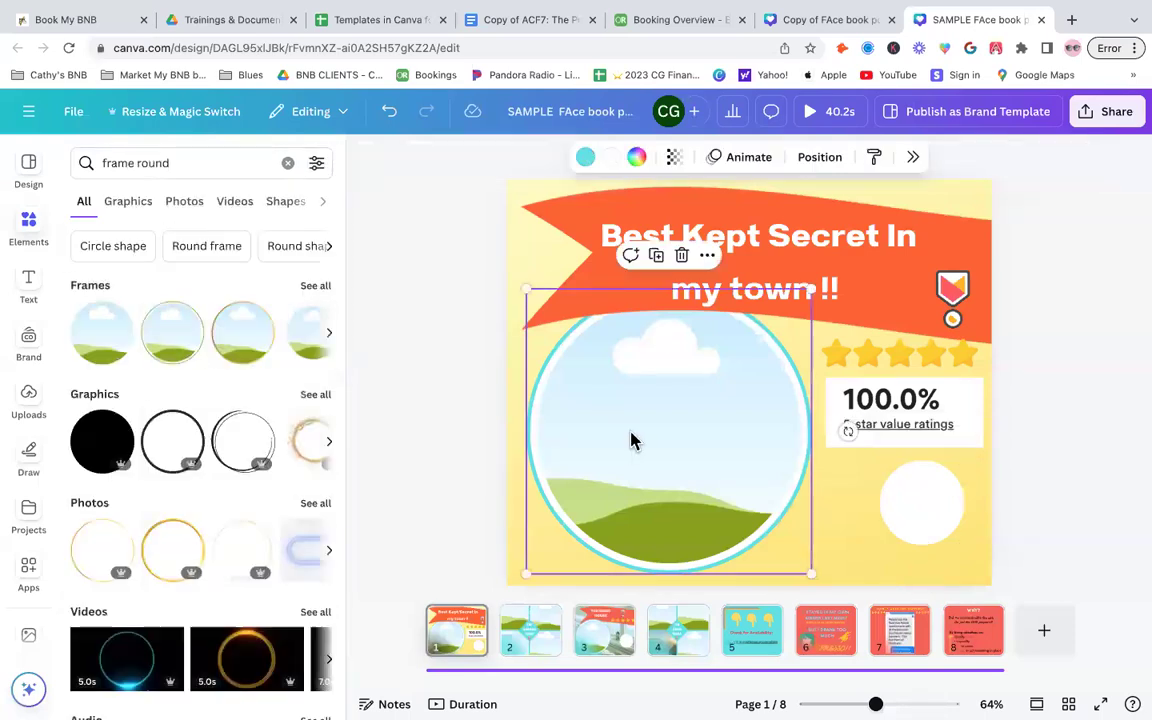
{"action": "right_click", "coordinate": [633, 441]}
{"action": "left_click", "coordinate": [686, 408]}
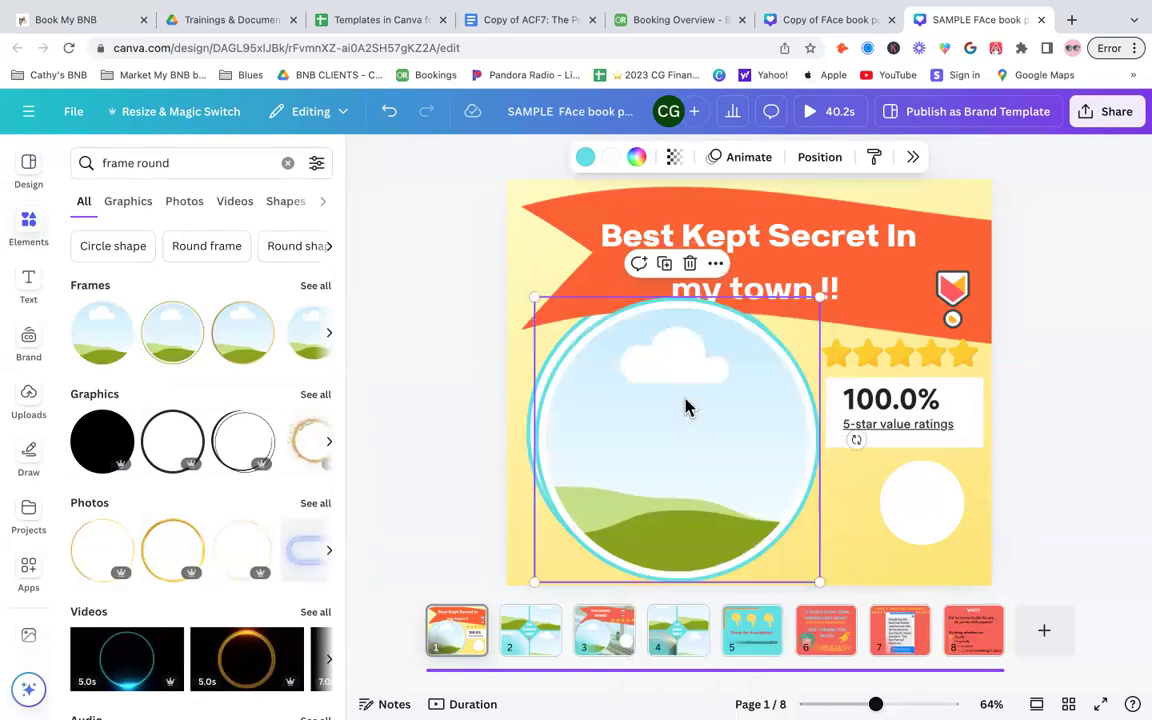
{"action": "left_click_drag", "start_coordinate": [568, 325], "coordinate": [737, 500]}
{"action": "left_click_drag", "start_coordinate": [784, 551], "coordinate": [918, 510]}
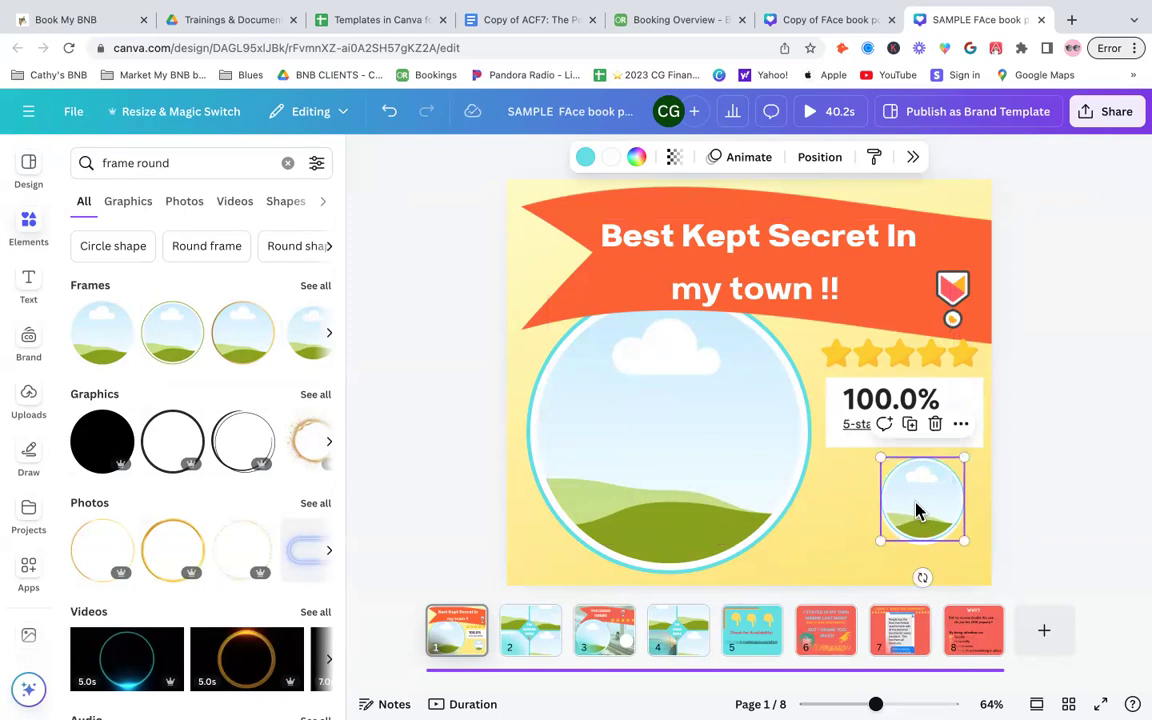
- Fine-tune the small frame's position so it sits centred in the logo circle
{"action": "left_click_drag", "start_coordinate": [917, 511], "coordinate": [916, 512]}
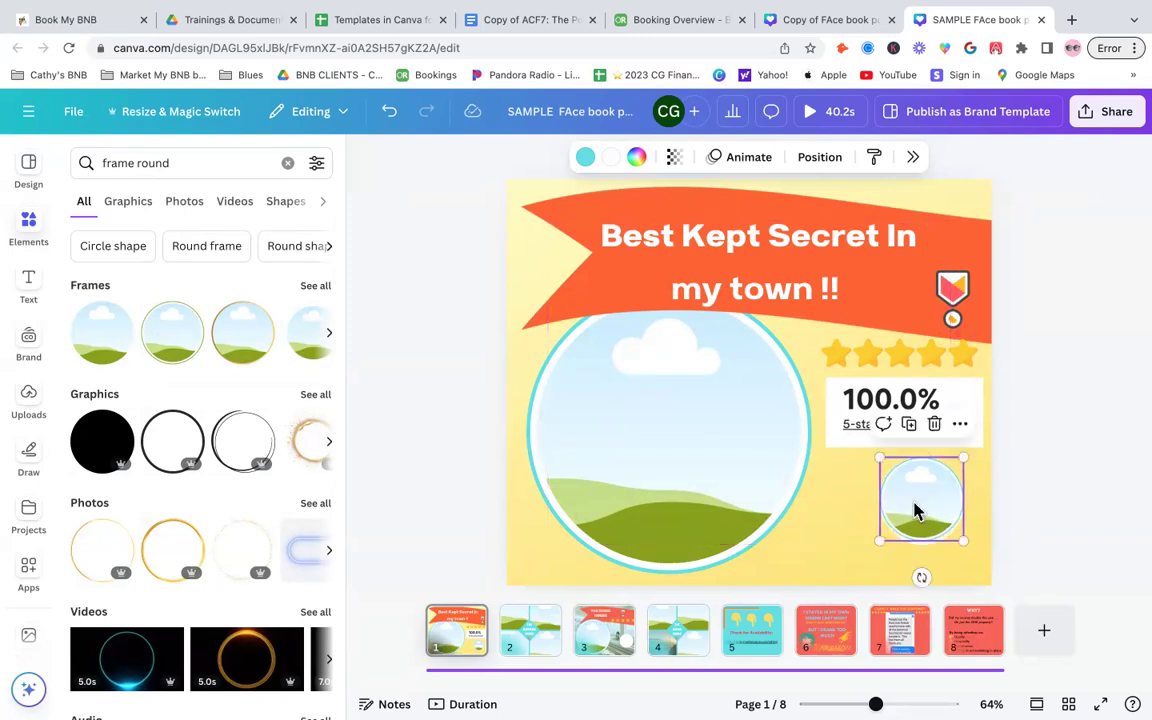
{"action": "left_click", "coordinate": [829, 539]}
{"action": "left_click", "coordinate": [923, 495]}
{"action": "left_click_drag", "start_coordinate": [922, 498], "coordinate": [922, 502]}
{"action": "left_click", "coordinate": [1136, 509]}
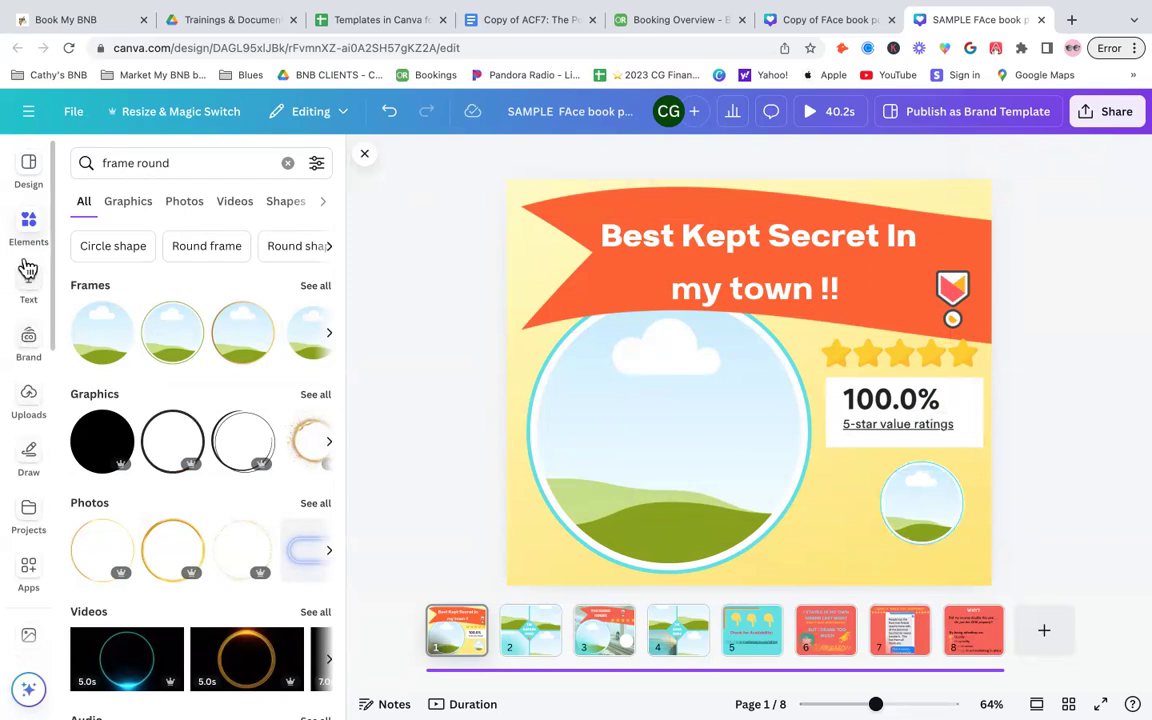
- Drop the I Love Southern Vacays logo from Uploads into the small round frame
{"action": "scroll", "coordinate": [28, 260], "scroll_direction": "down", "scroll_amount": 2}
{"action": "scroll", "coordinate": [28, 268], "scroll_direction": "down", "scroll_amount": 5}
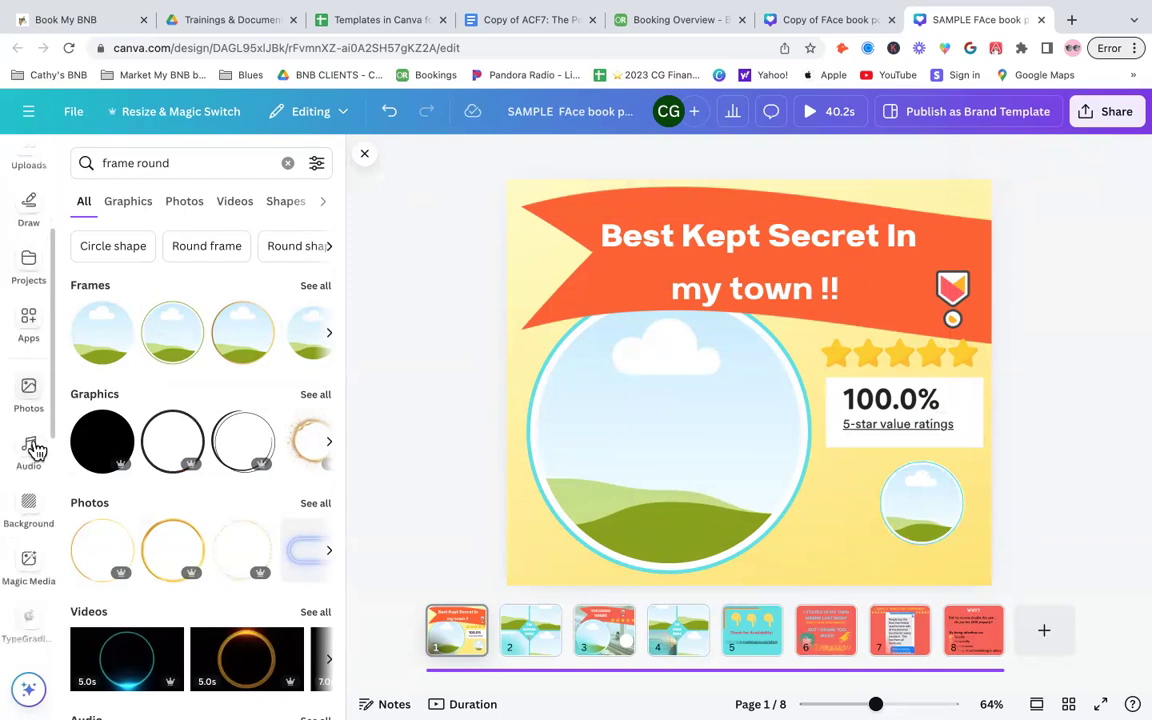
{"action": "scroll", "coordinate": [35, 450], "scroll_direction": "down", "scroll_amount": 3}
{"action": "scroll", "coordinate": [35, 450], "scroll_direction": "up", "scroll_amount": 4}
{"action": "scroll", "coordinate": [35, 450], "scroll_direction": "up", "scroll_amount": 5}
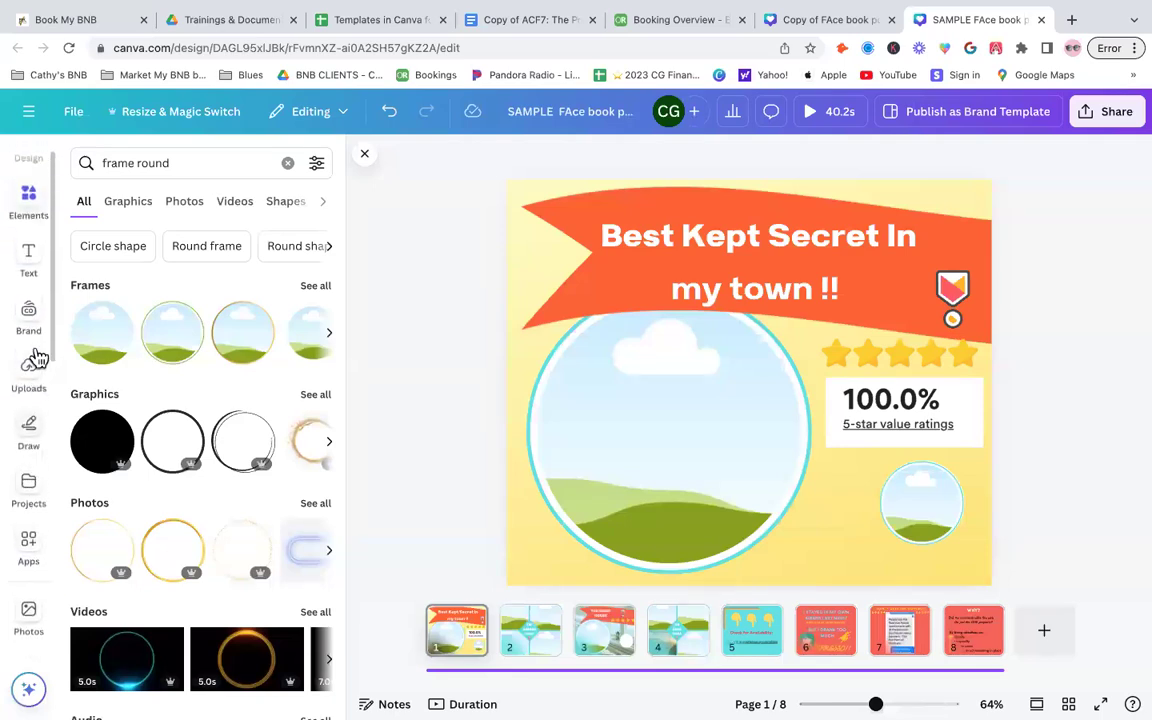
{"action": "left_click", "coordinate": [31, 373]}
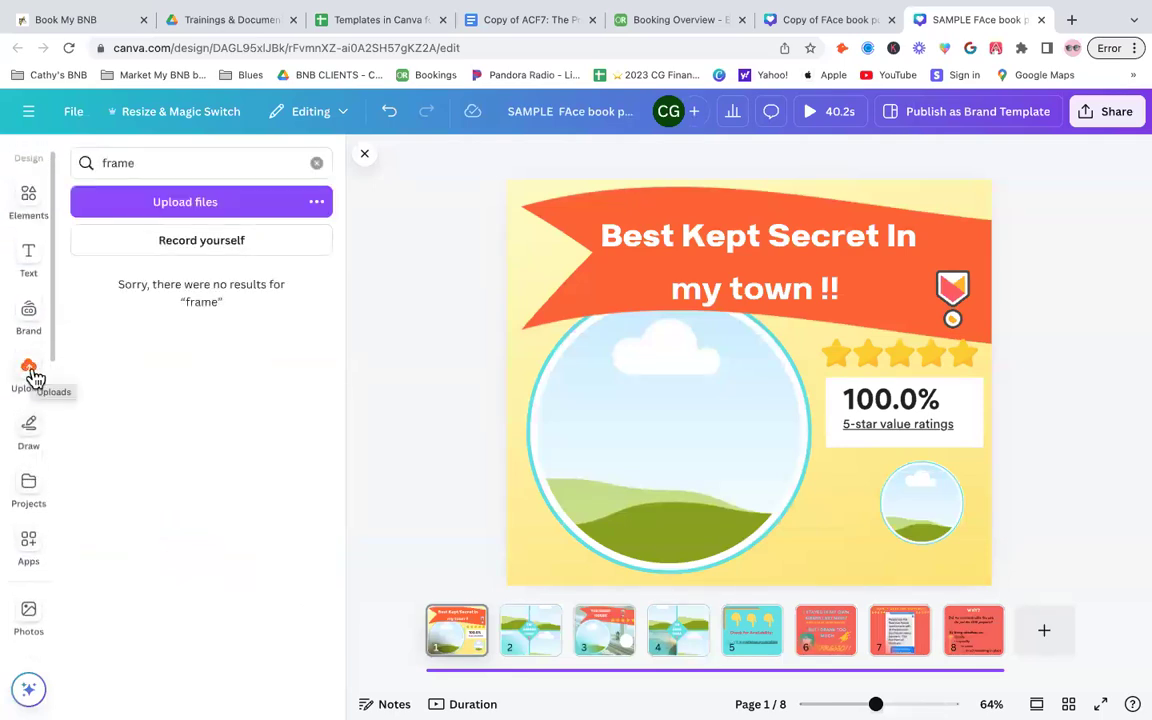
{"action": "left_click", "coordinate": [316, 163]}
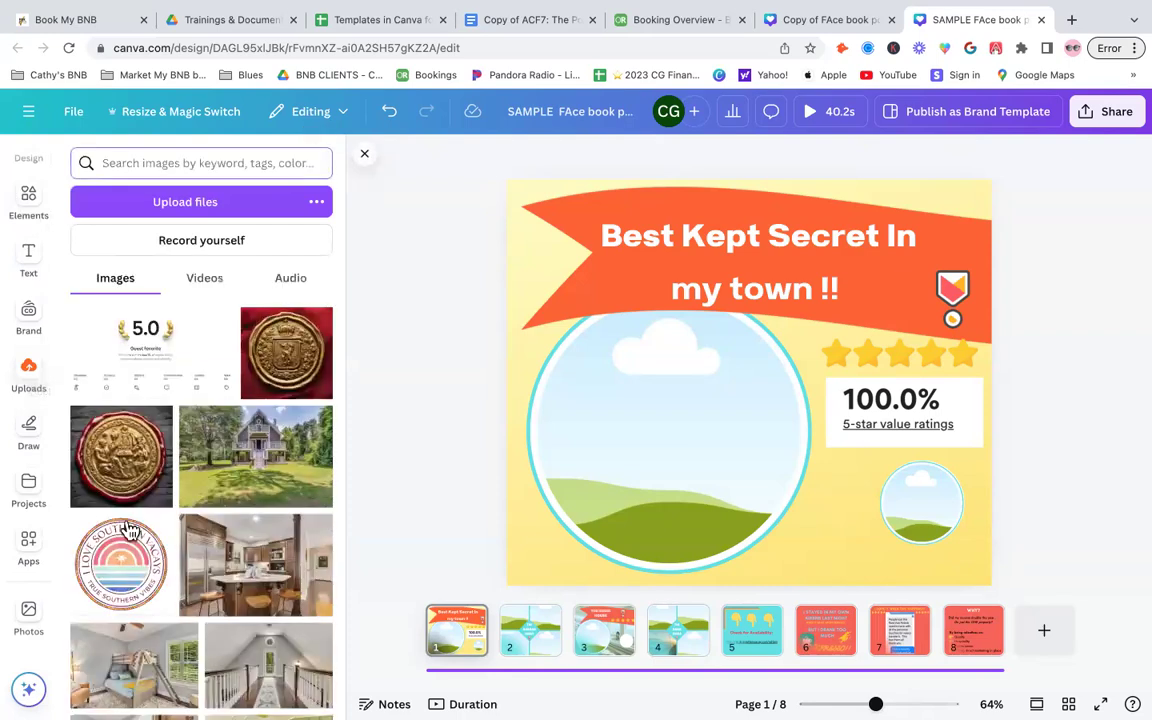
{"action": "scroll", "coordinate": [125, 490], "scroll_direction": "down", "scroll_amount": 2}
{"action": "left_click_drag", "start_coordinate": [113, 453], "coordinate": [921, 502]}
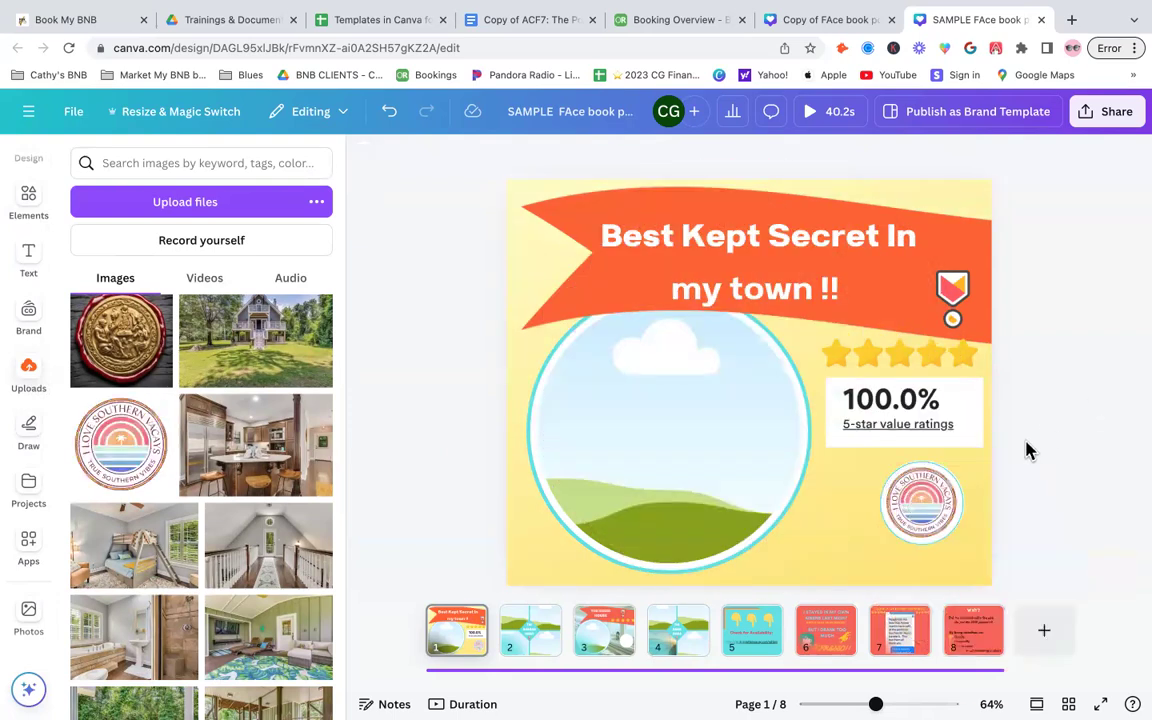
- Slightly enlarge and reposition the framed logo
{"action": "left_click", "coordinate": [929, 492]}
{"action": "left_click_drag", "start_coordinate": [880, 462], "coordinate": [876, 458]}
{"action": "left_click_drag", "start_coordinate": [925, 500], "coordinate": [925, 502]}
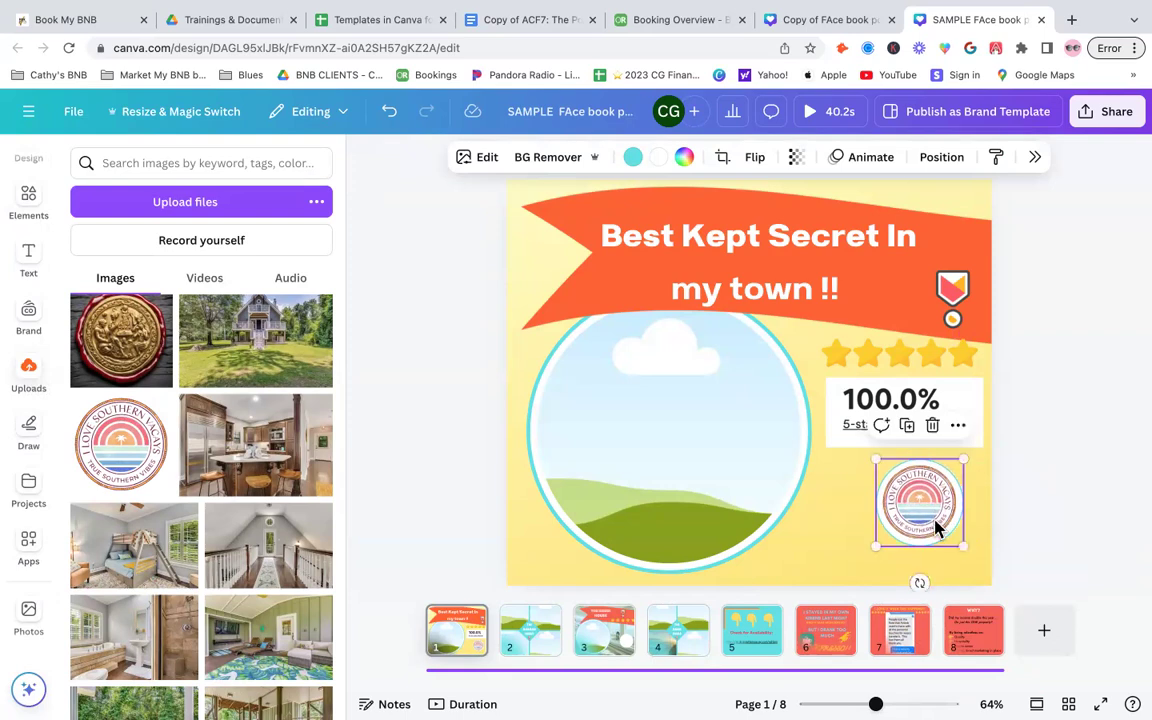
- Shrink and re-centre the small logo frame so it fits inside the white logo circle
{"action": "left_click", "coordinate": [1115, 472]}
{"action": "left_click", "coordinate": [921, 548]}
{"action": "mouse_move", "coordinate": [916, 520]}
{"action": "left_mouse_down"}
{"action": "mouse_move", "coordinate": [969, 517]}
{"action": "mouse_move", "coordinate": [893, 526]}
{"action": "left_mouse_up"}
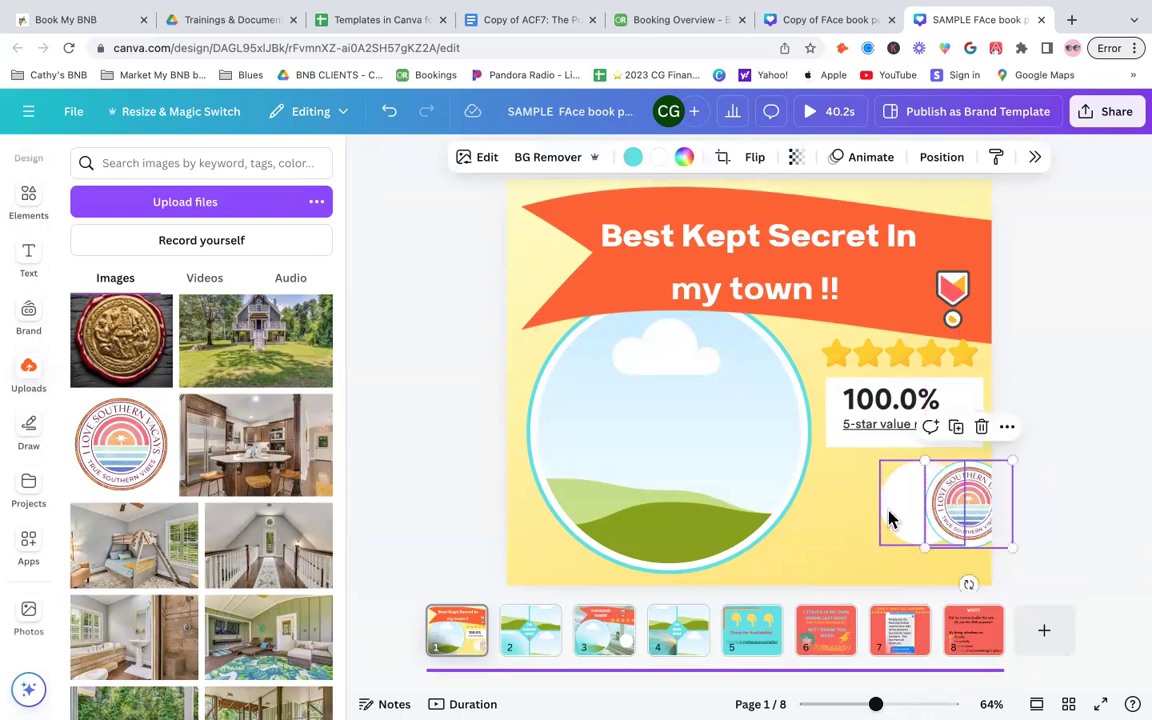
{"action": "left_click", "coordinate": [893, 519]}
{"action": "left_click_drag", "start_coordinate": [881, 460], "coordinate": [893, 474]}
{"action": "left_click_drag", "start_coordinate": [966, 517], "coordinate": [934, 513]}
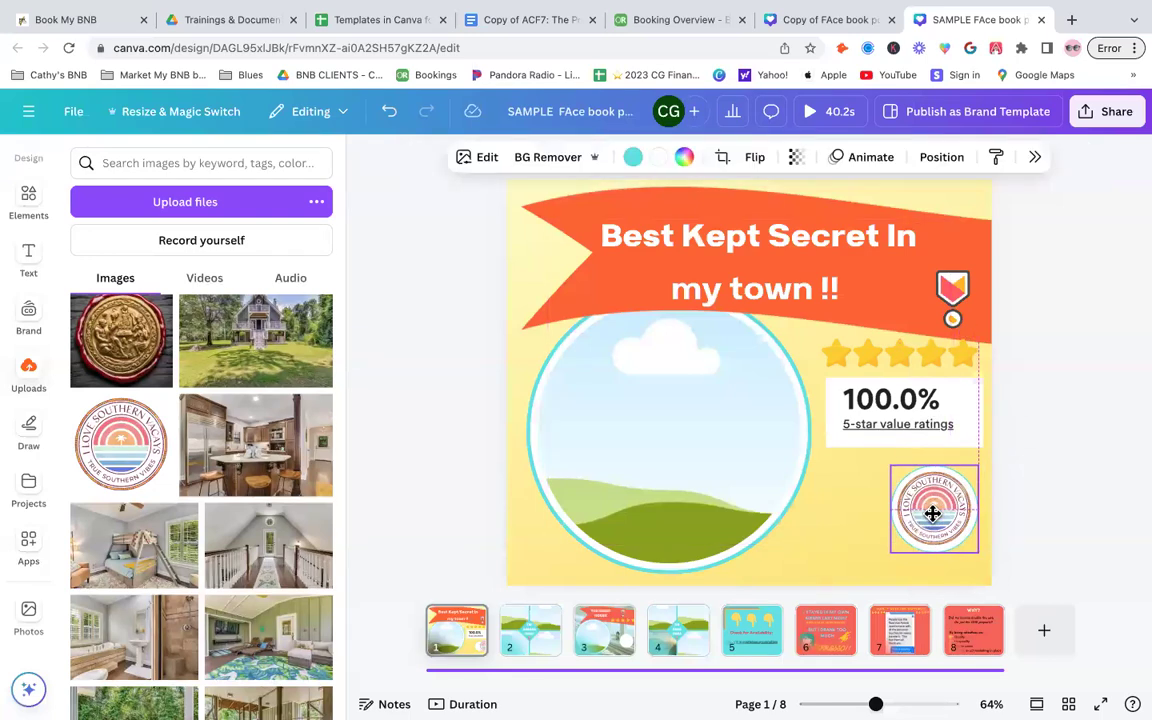
{"action": "left_click", "coordinate": [1116, 443]}
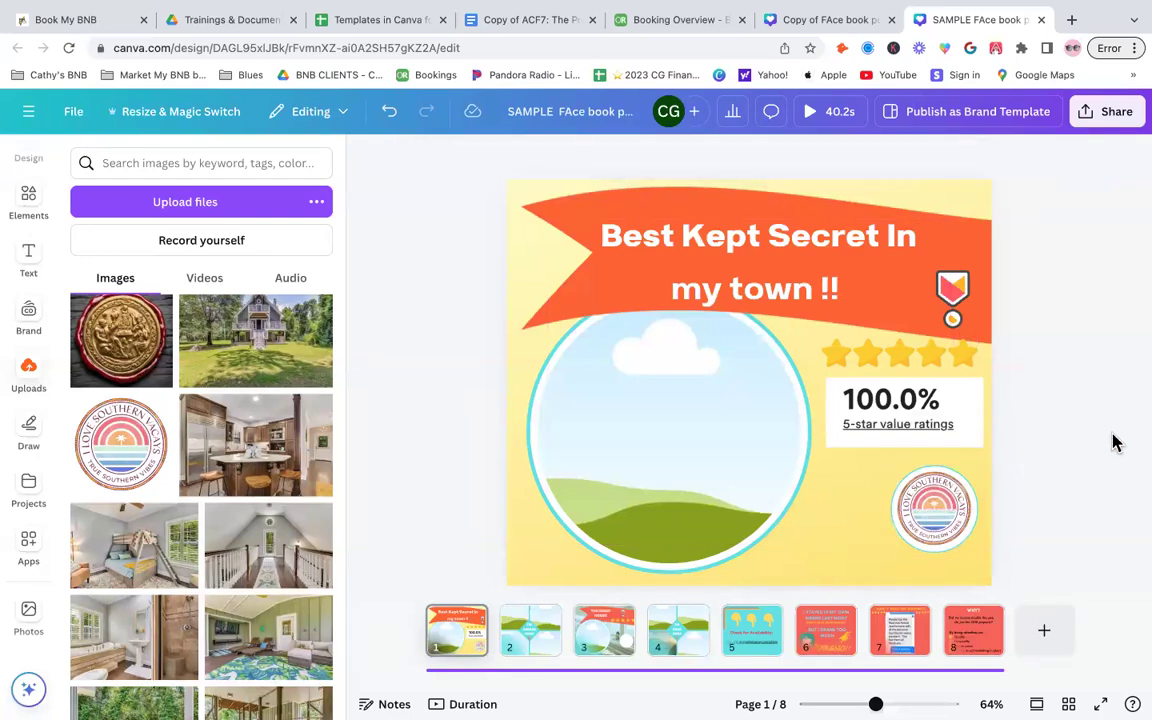
{"action": "left_click", "coordinate": [951, 507]}
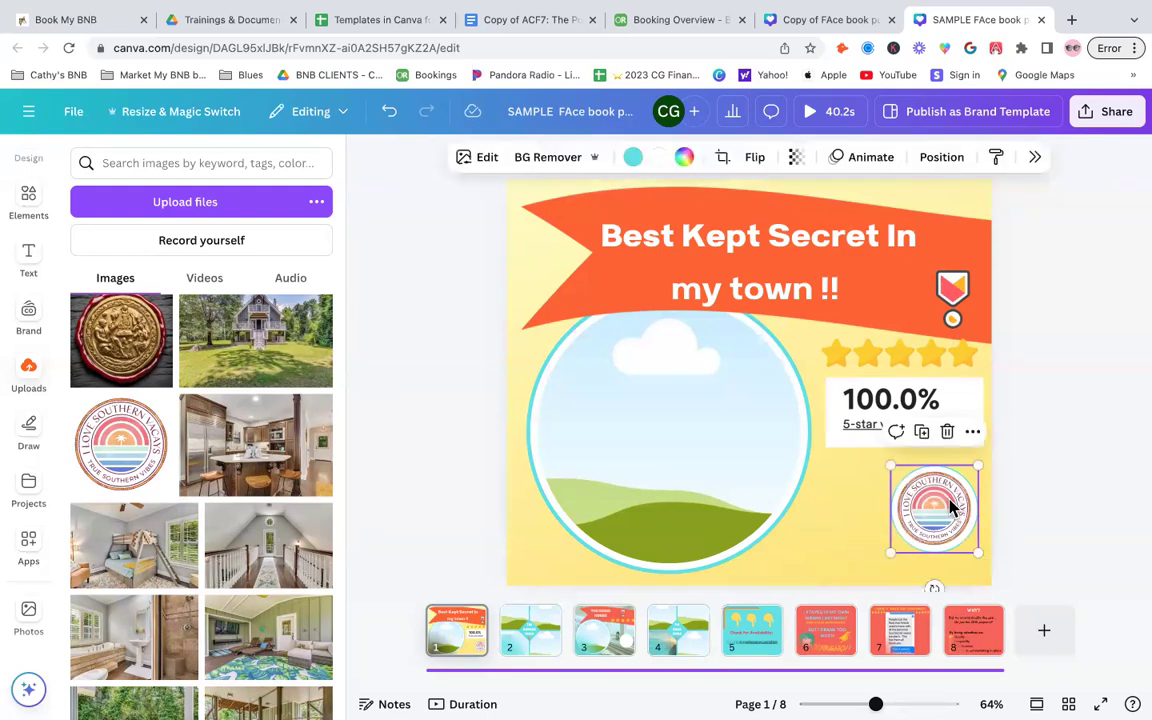
{"action": "left_click", "coordinate": [1097, 453]}
- Fill the large circular frame with the A-frame house photo from Uploads
{"action": "left_click", "coordinate": [627, 438]}
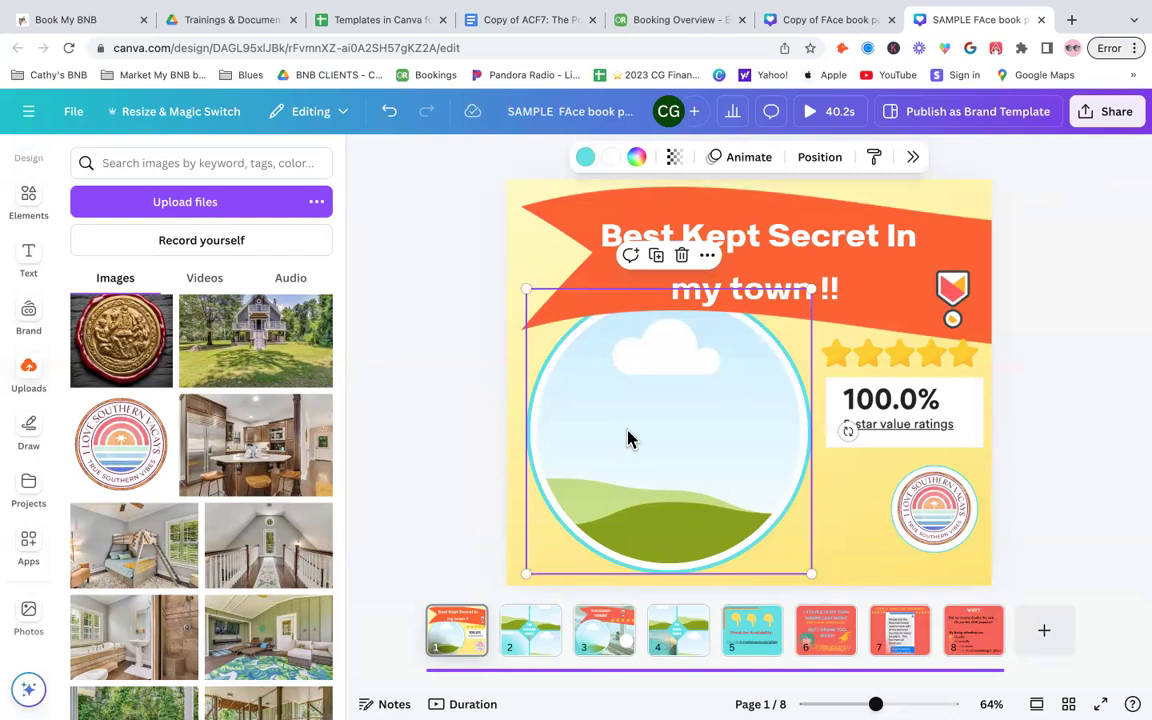
{"action": "scroll", "coordinate": [210, 515], "scroll_direction": "down", "scroll_amount": 4}
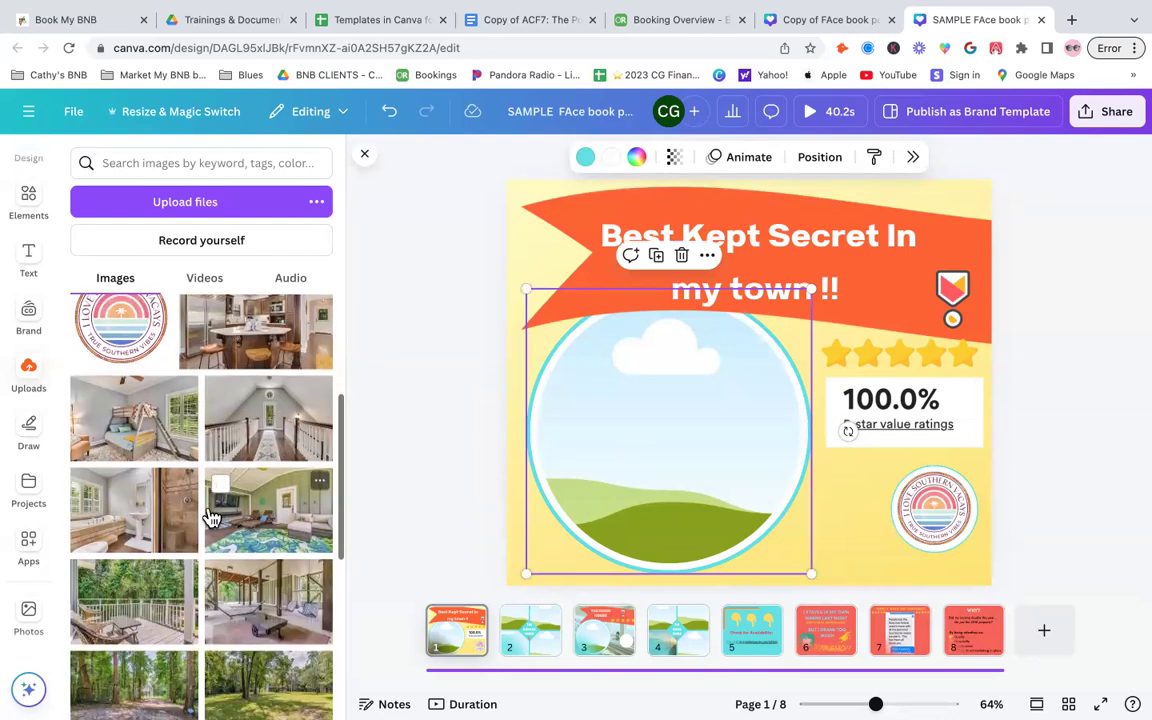
{"action": "scroll", "coordinate": [210, 515], "scroll_direction": "down", "scroll_amount": 5}
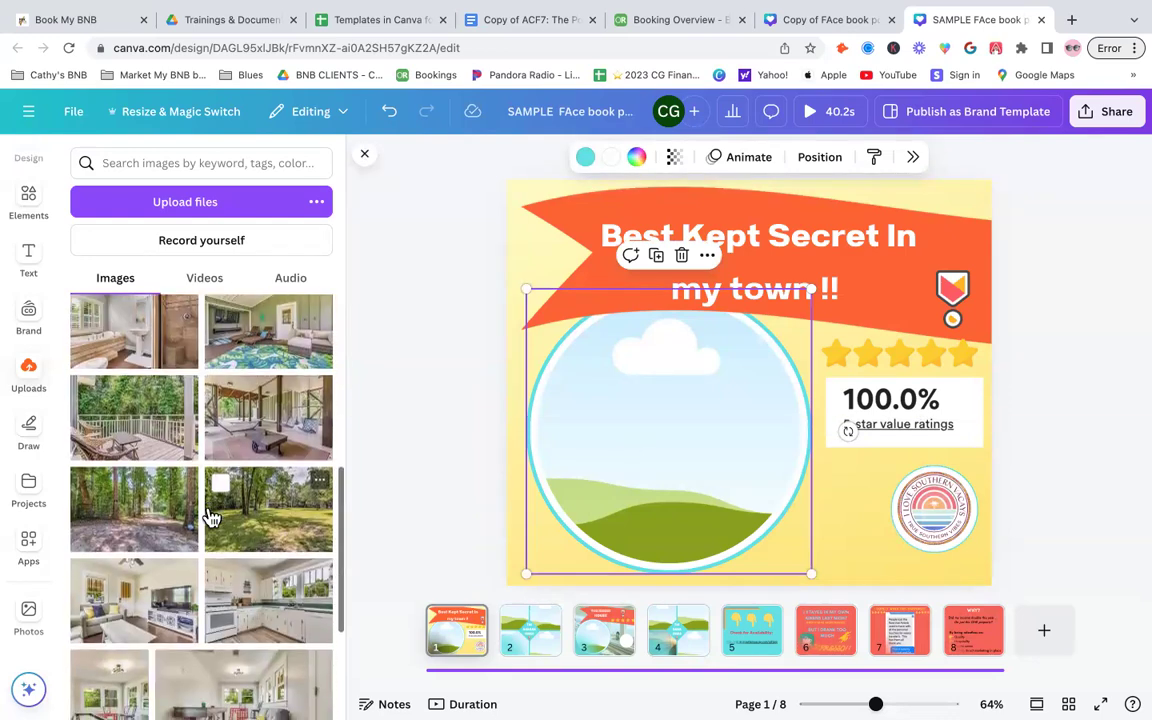
{"action": "scroll", "coordinate": [210, 515], "scroll_direction": "down", "scroll_amount": 2}
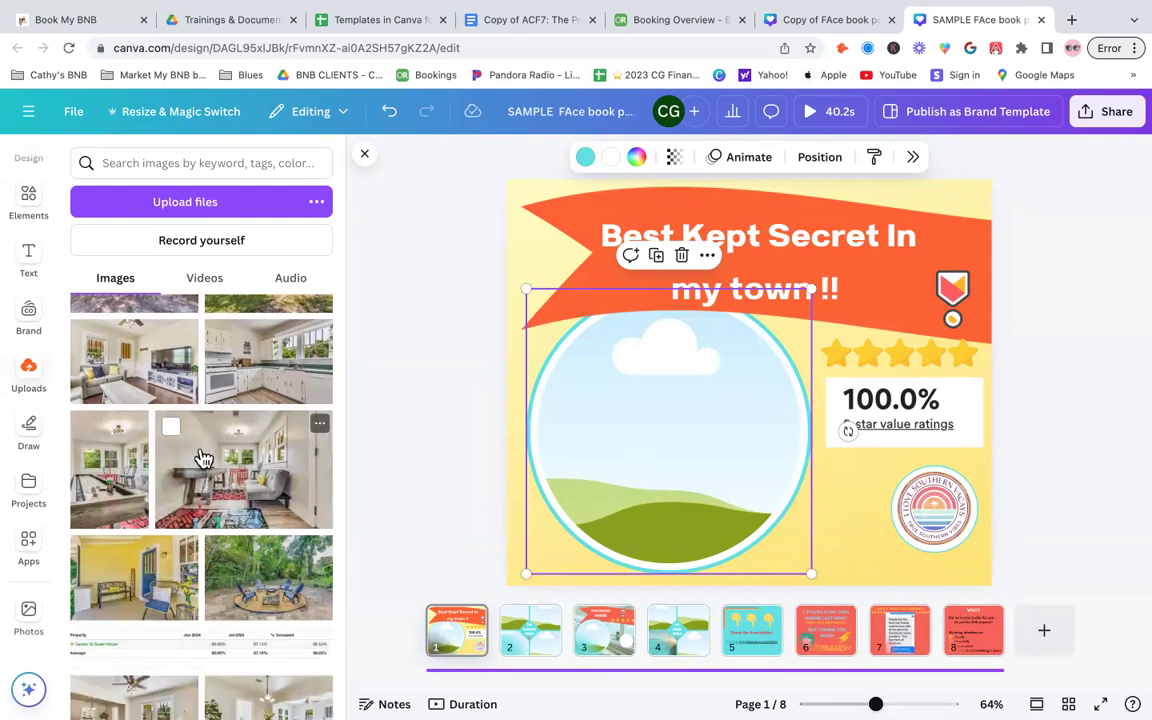
{"action": "scroll", "coordinate": [203, 458], "scroll_direction": "down", "scroll_amount": 1}
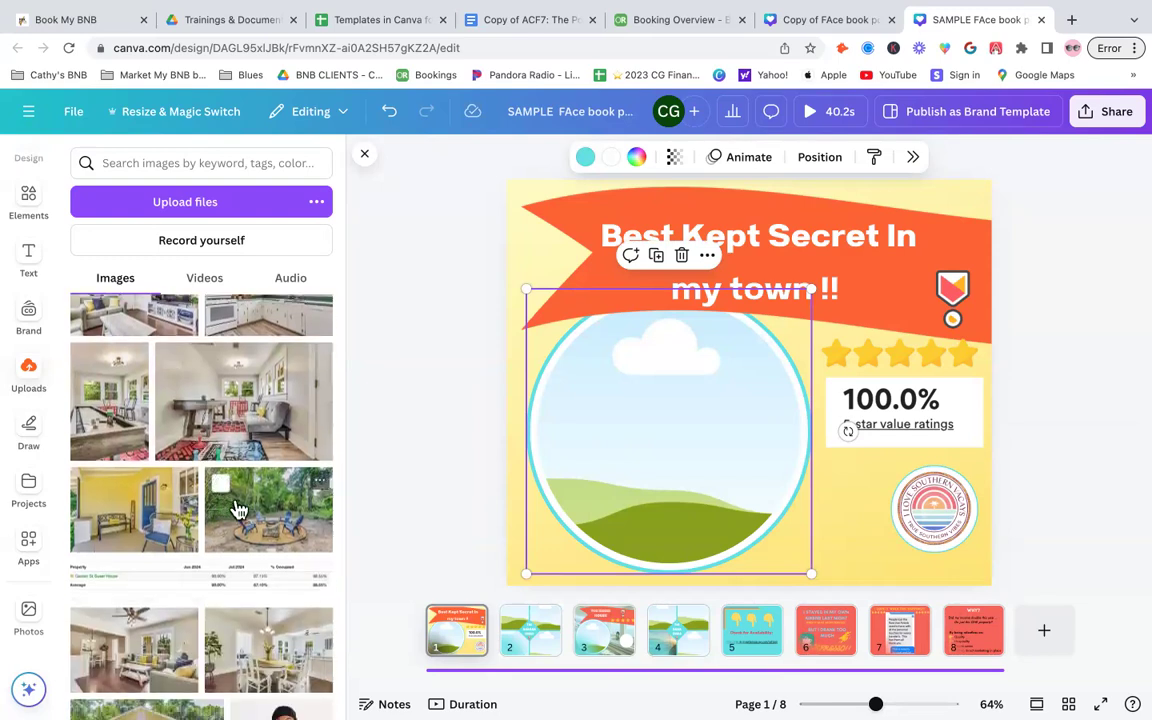
{"action": "scroll", "coordinate": [238, 510], "scroll_direction": "up", "scroll_amount": 5}
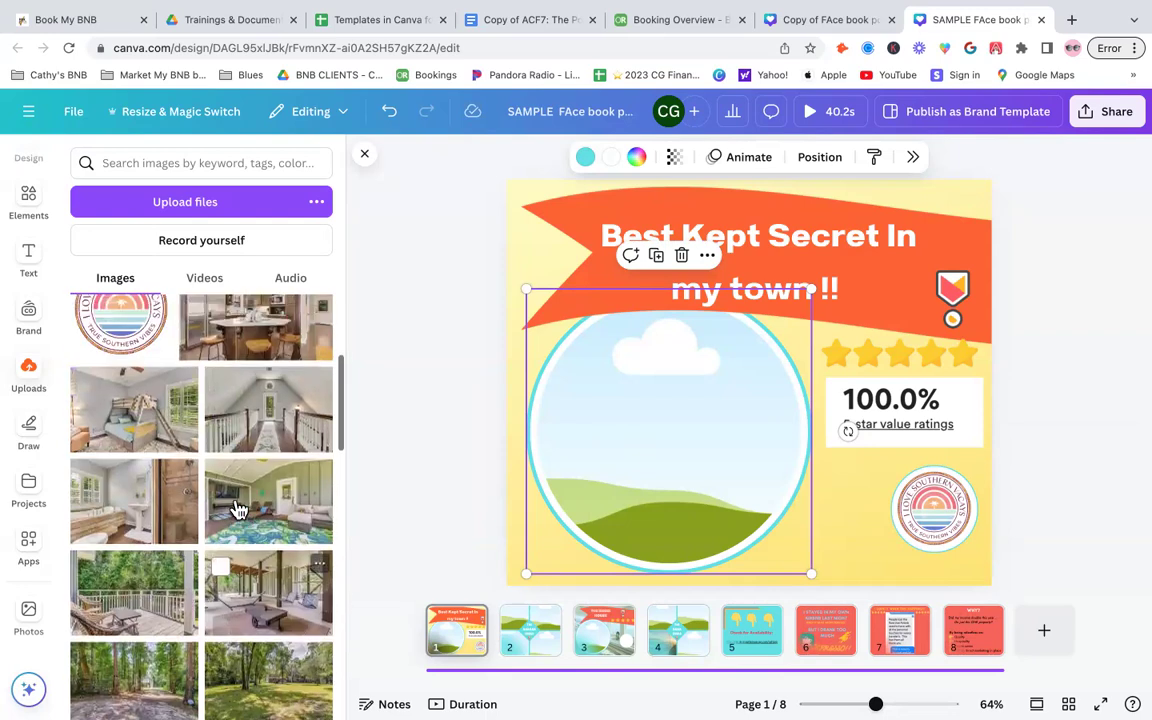
{"action": "scroll", "coordinate": [238, 510], "scroll_direction": "up", "scroll_amount": 1}
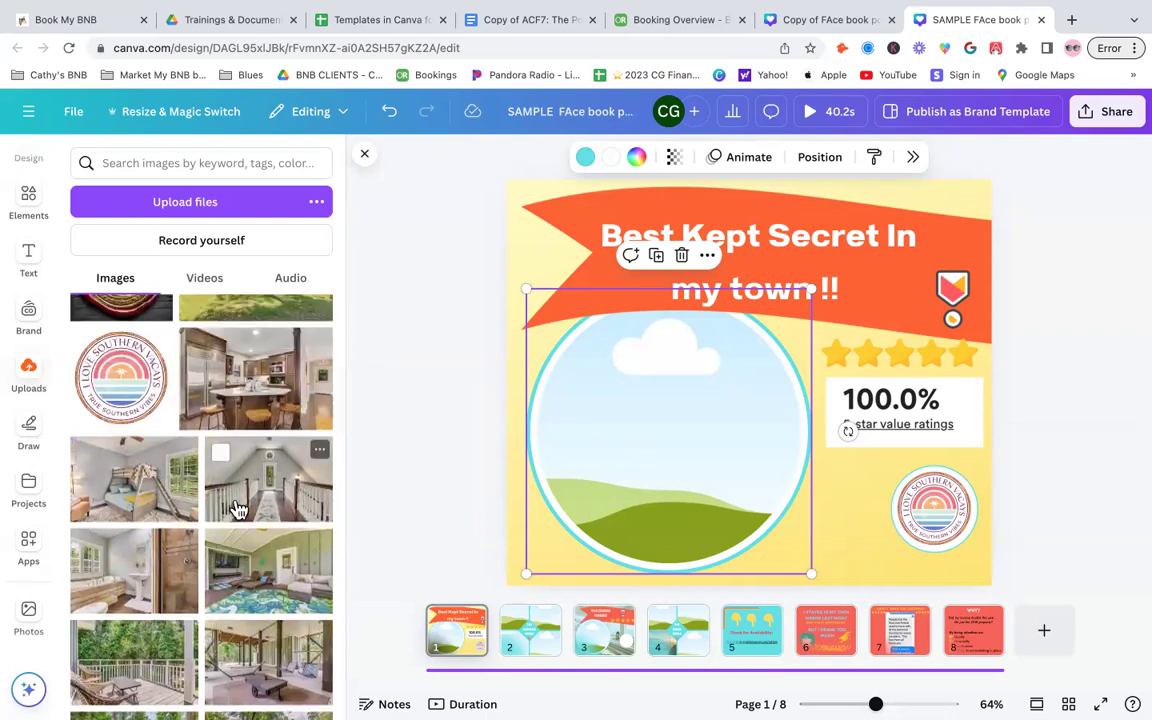
{"action": "scroll", "coordinate": [238, 510], "scroll_direction": "up", "scroll_amount": 2}
{"action": "left_click_drag", "start_coordinate": [232, 360], "coordinate": [645, 465]}
{"action": "left_click", "coordinate": [1092, 457]}
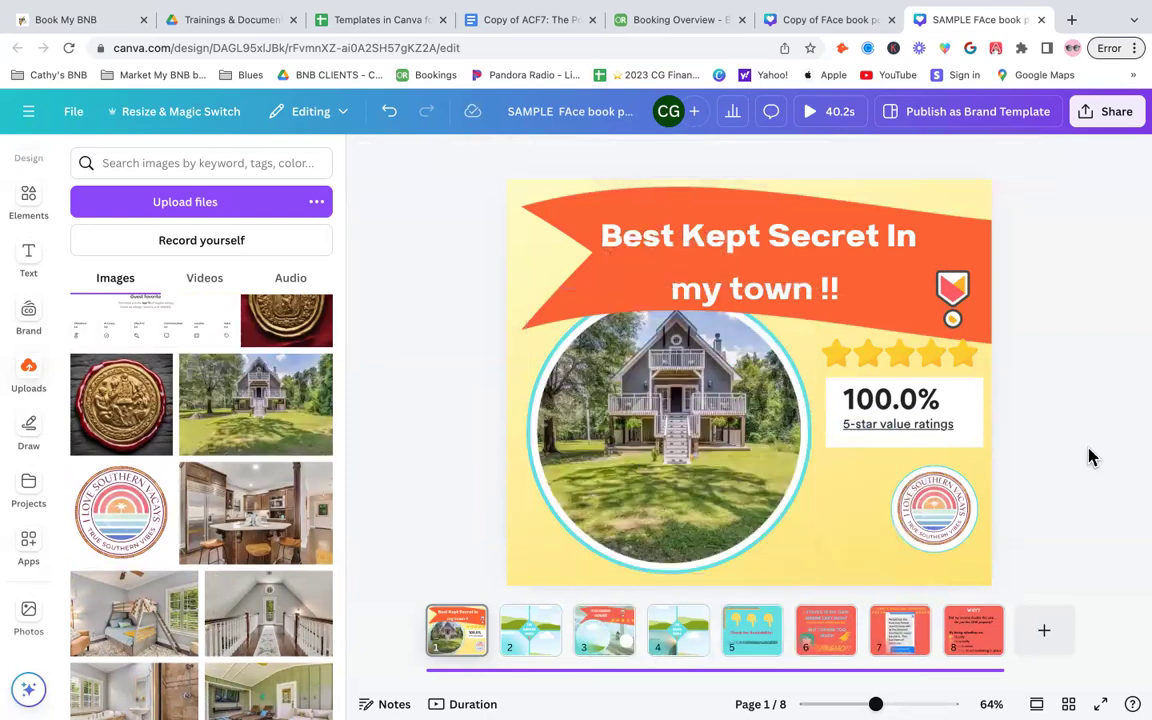
- Enlarge and reposition the house photo inside the circular frame
{"action": "double_click", "coordinate": [619, 468]}
{"action": "left_click_drag", "start_coordinate": [757, 564], "coordinate": [938, 682]}
{"action": "left_click_drag", "start_coordinate": [566, 456], "coordinate": [447, 447]}
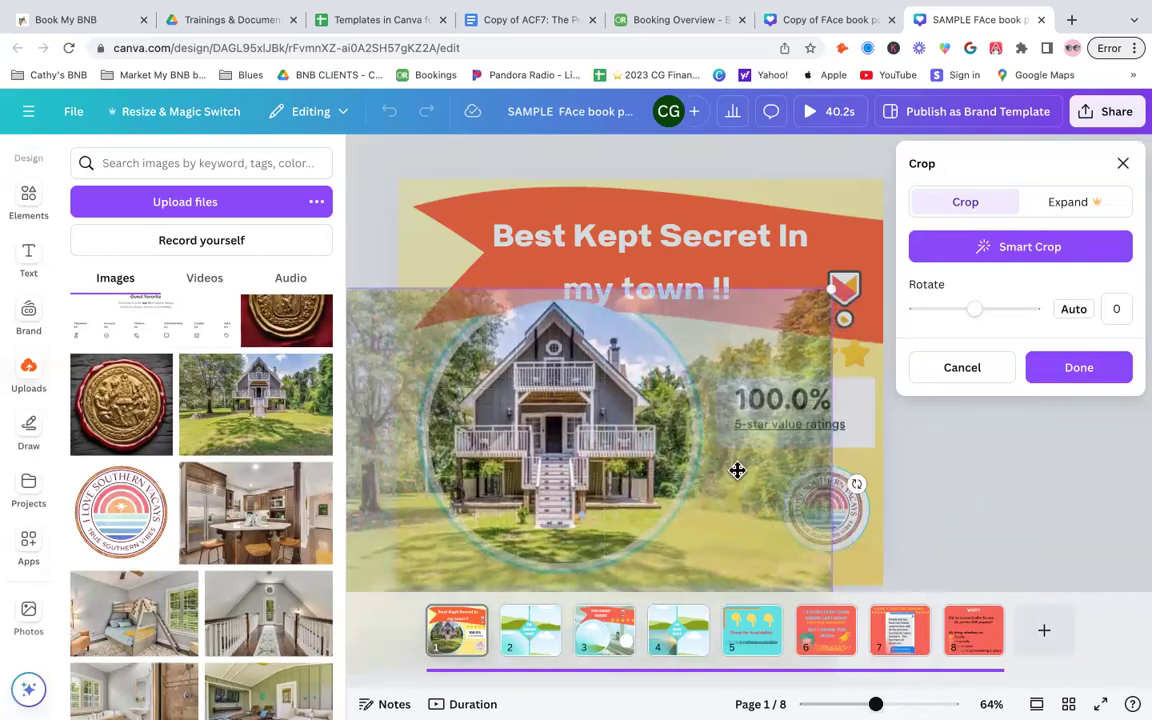
{"action": "left_click", "coordinate": [940, 497]}
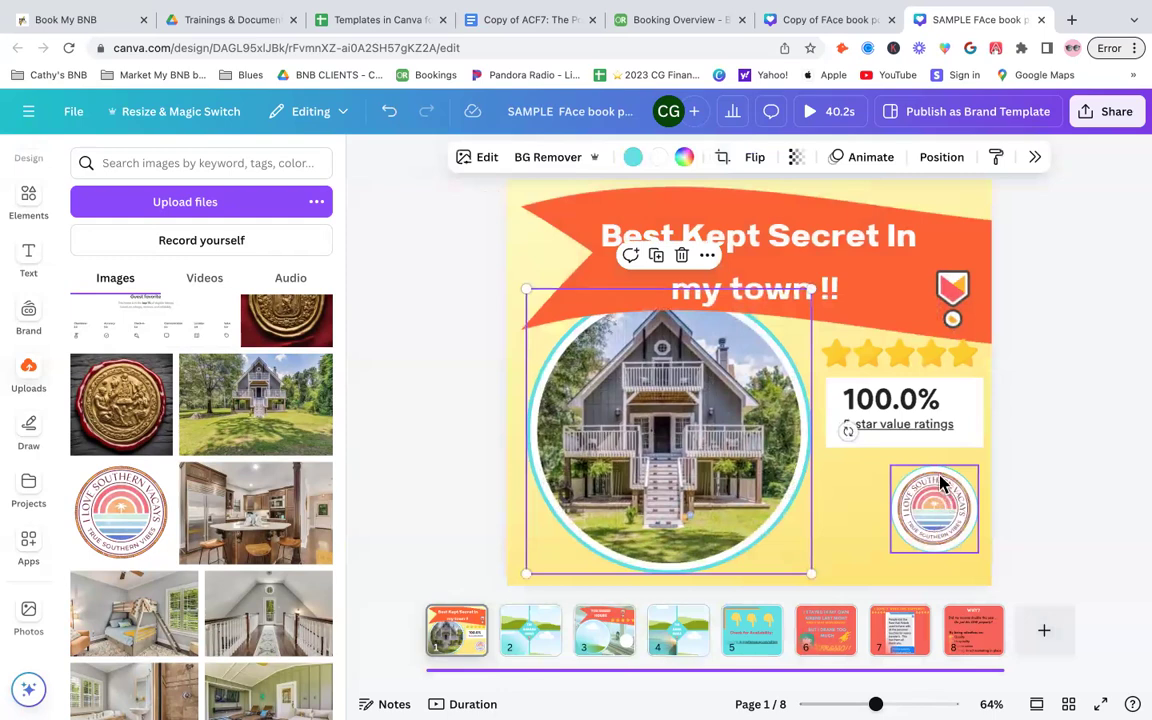
- Open page 2, drop the covered porch photo into its top-left frame and shift it within the frame
{"action": "left_click", "coordinate": [876, 565]}
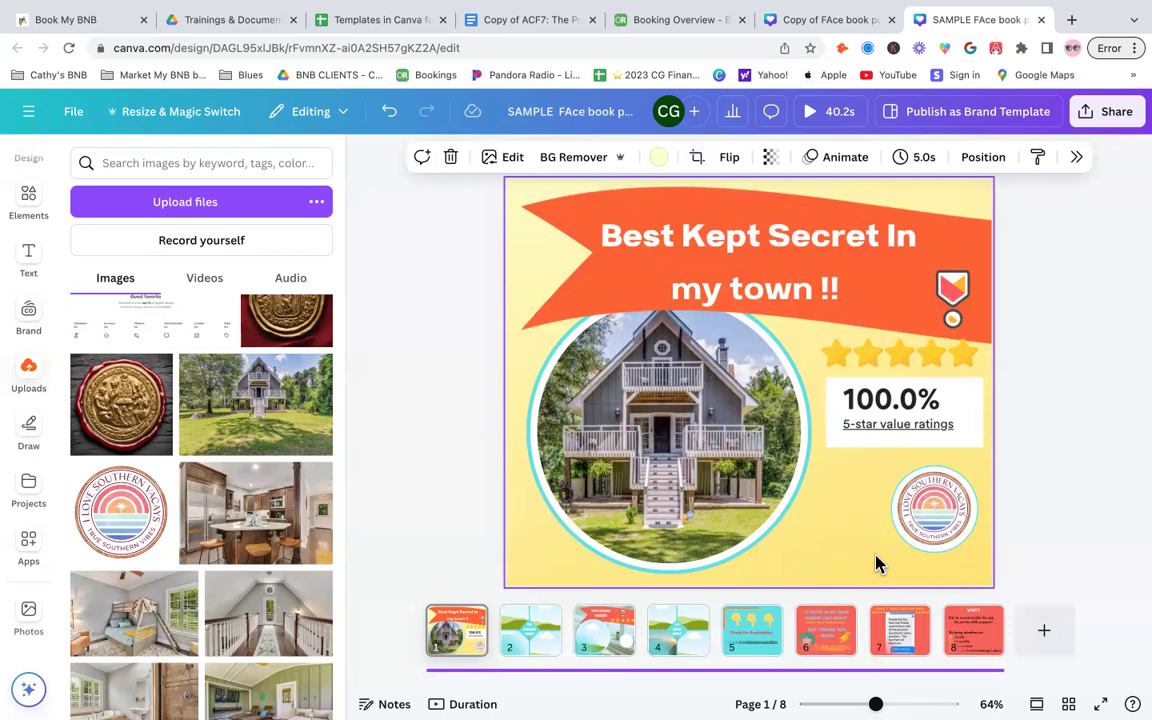
{"action": "left_click", "coordinate": [546, 652]}
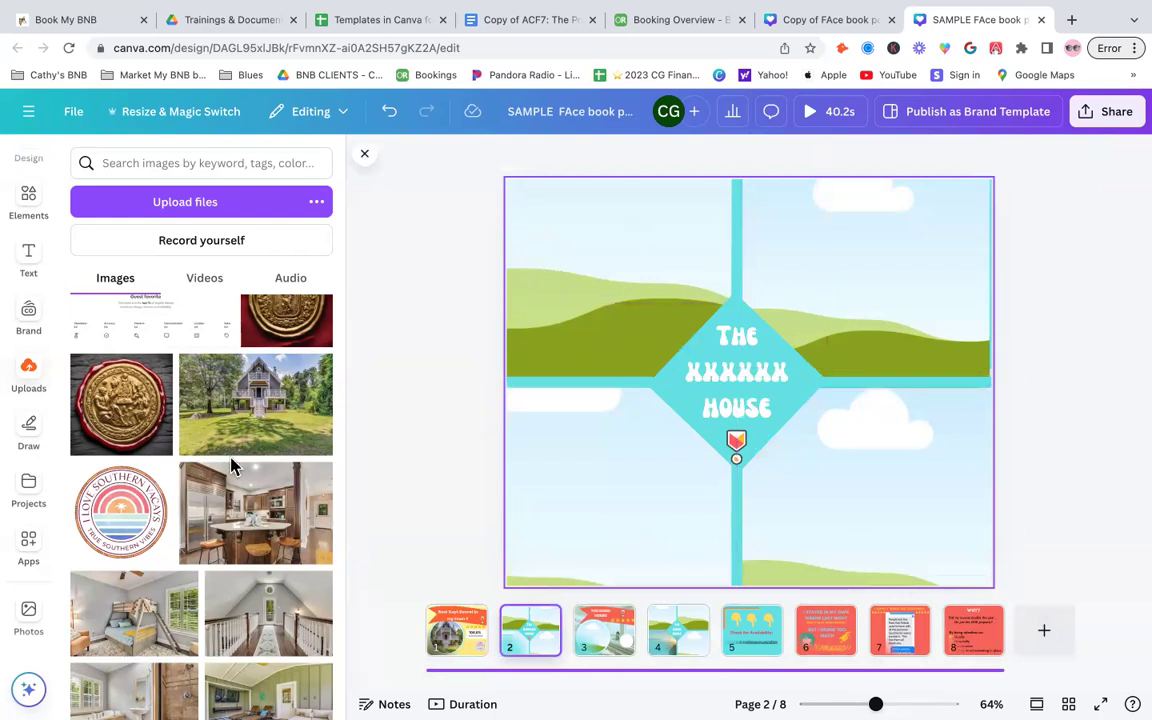
{"action": "scroll", "coordinate": [190, 470], "scroll_direction": "down", "scroll_amount": 2}
{"action": "scroll", "coordinate": [178, 566], "scroll_direction": "down", "scroll_amount": 2}
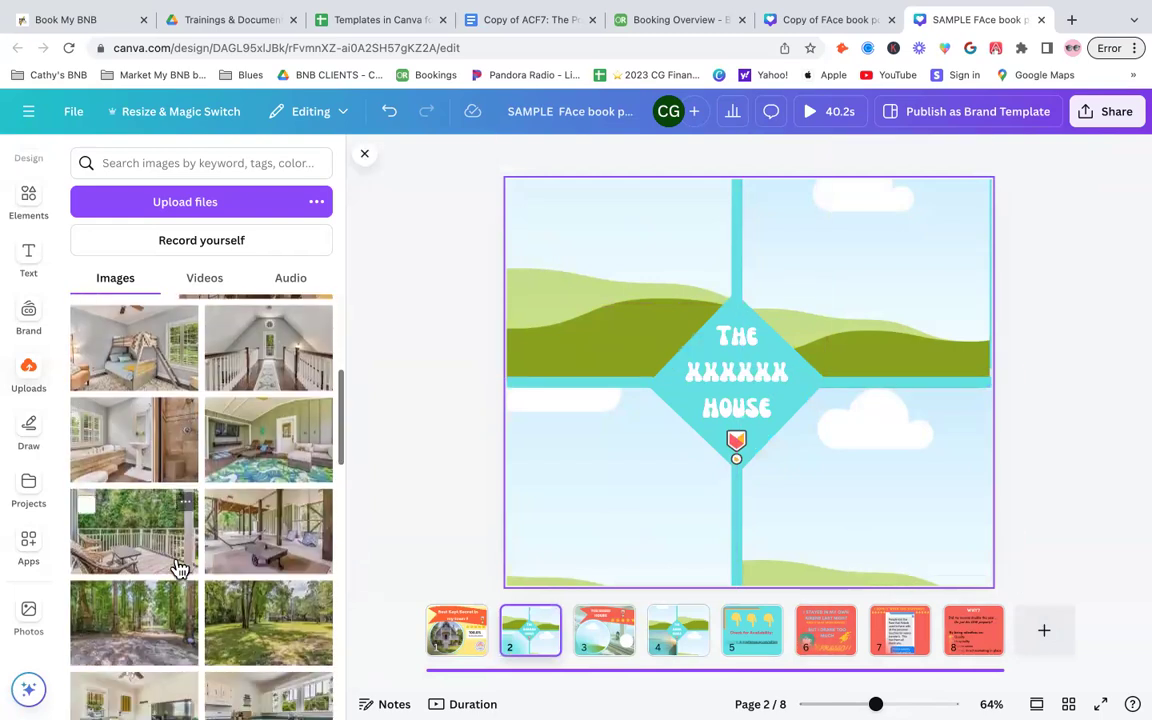
{"action": "scroll", "coordinate": [178, 566], "scroll_direction": "down", "scroll_amount": 2}
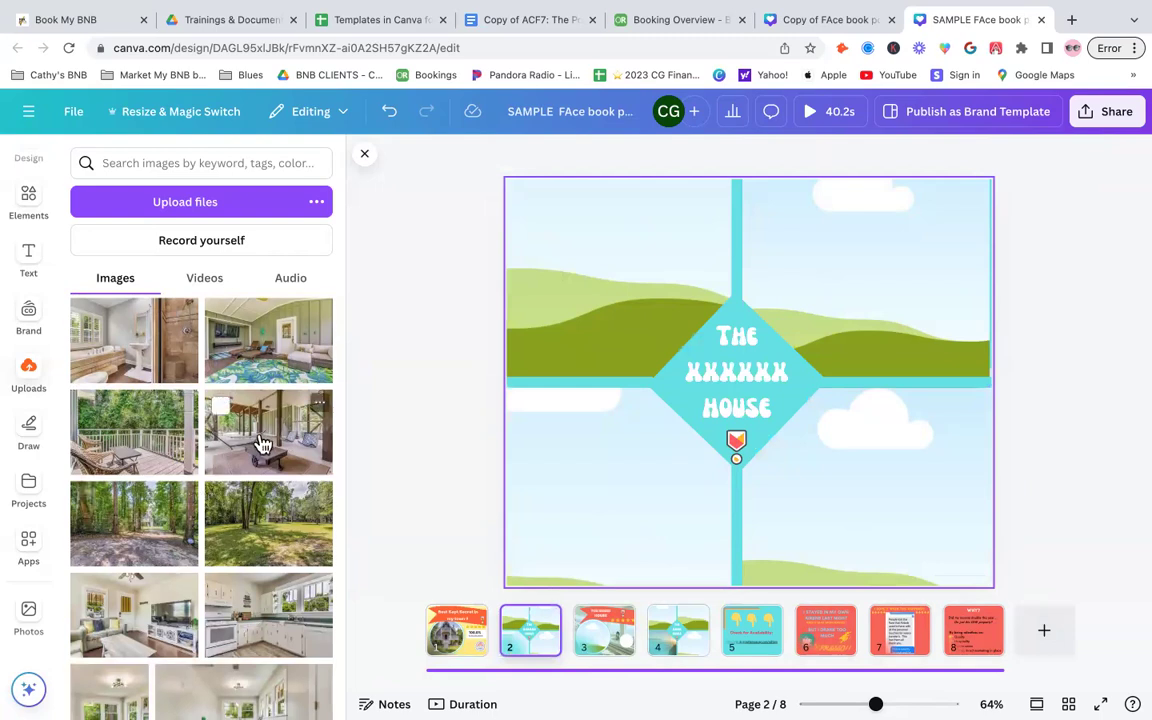
{"action": "left_click_drag", "start_coordinate": [260, 443], "coordinate": [562, 250]}
{"action": "double_click", "coordinate": [601, 273]}
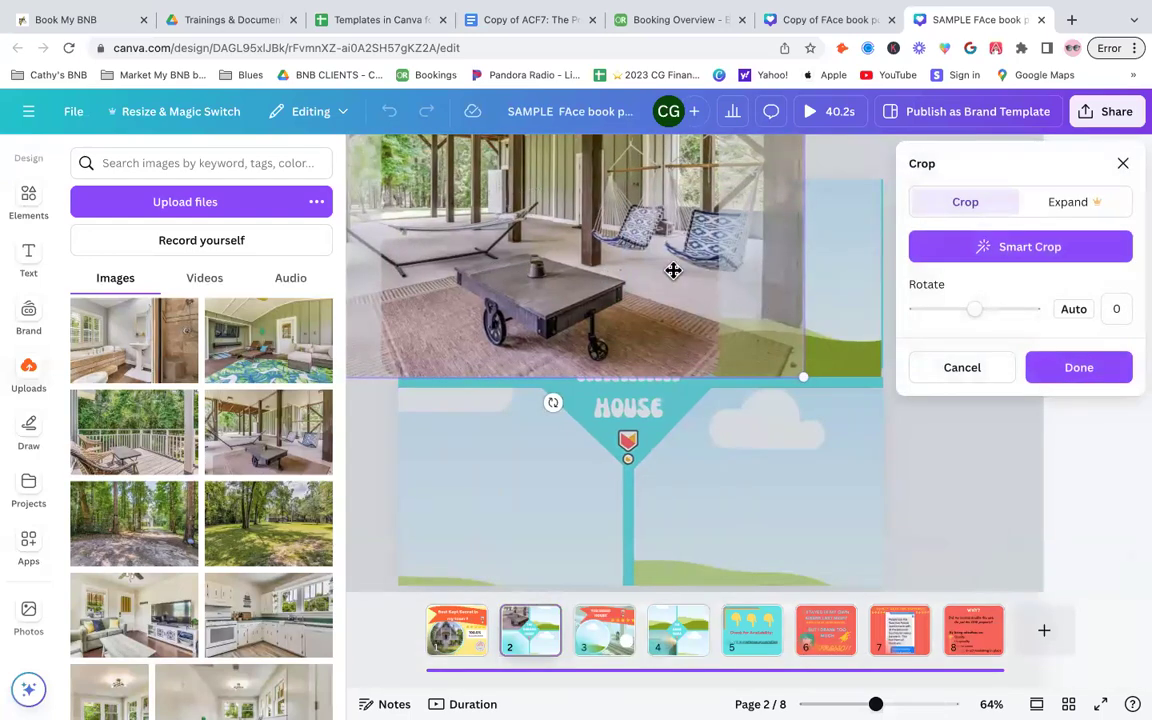
{"action": "left_click_drag", "start_coordinate": [609, 279], "coordinate": [536, 279]}
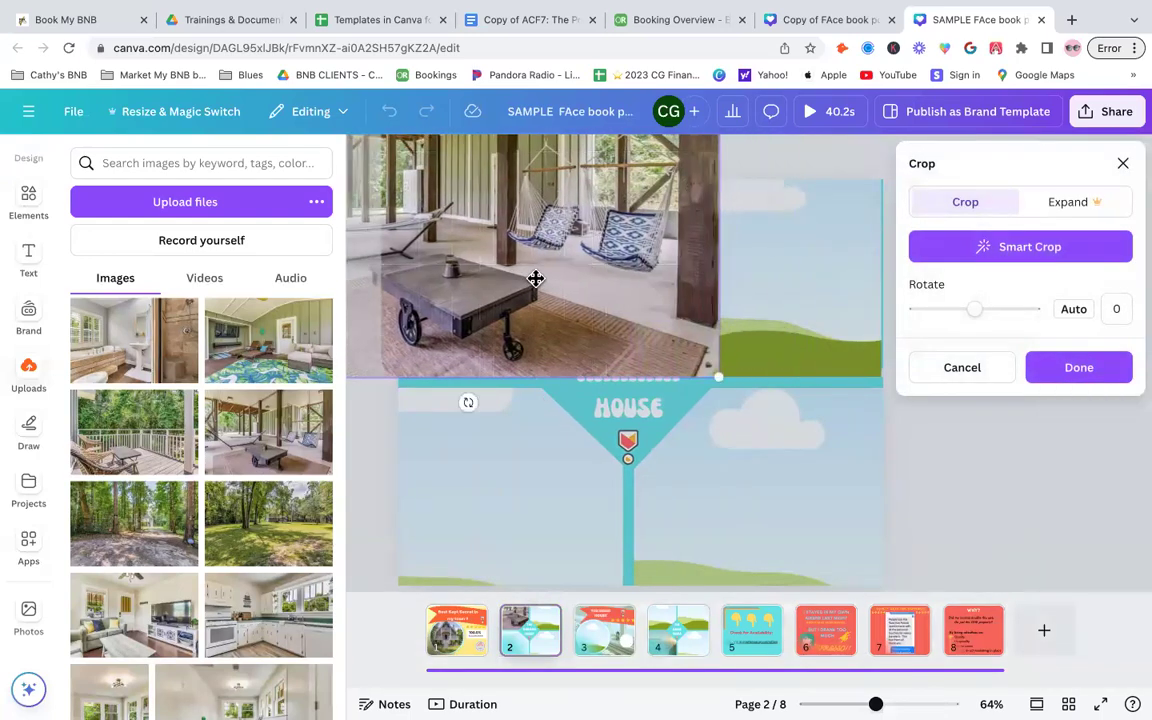
{"action": "left_click", "coordinate": [1005, 498]}
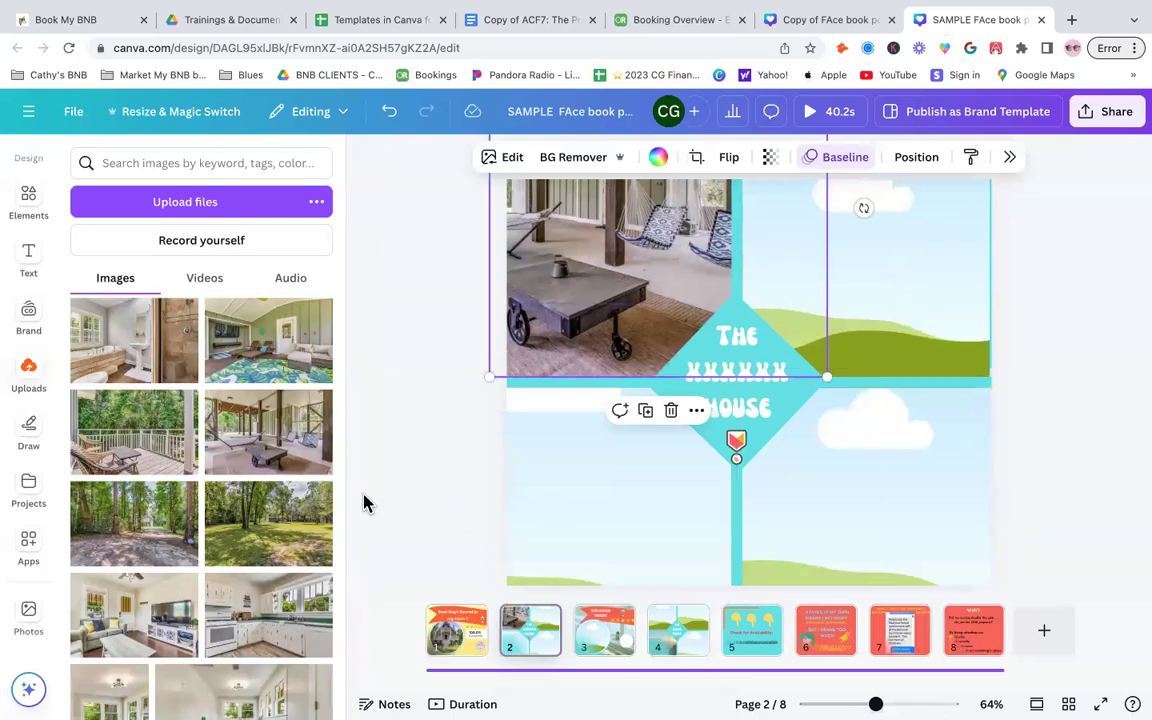
- Delete the porch photo from page 2's top-left frame
{"action": "scroll", "coordinate": [365, 496], "scroll_direction": "down", "scroll_amount": 3}
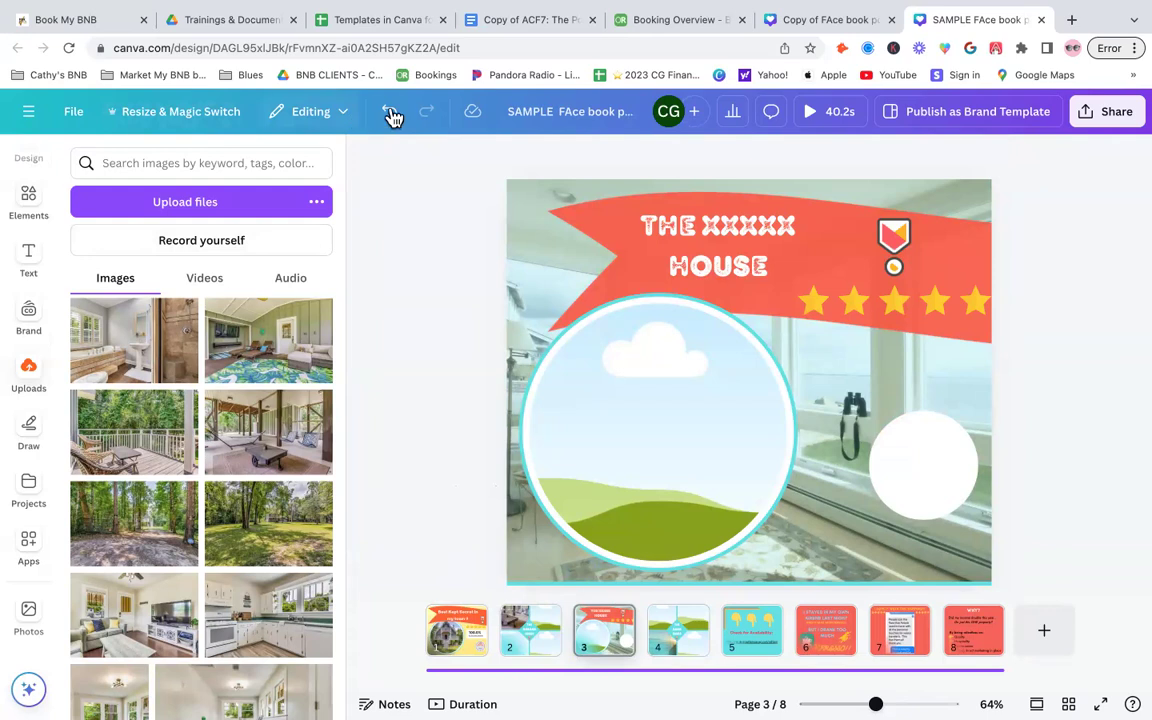
{"action": "left_click", "coordinate": [553, 650]}
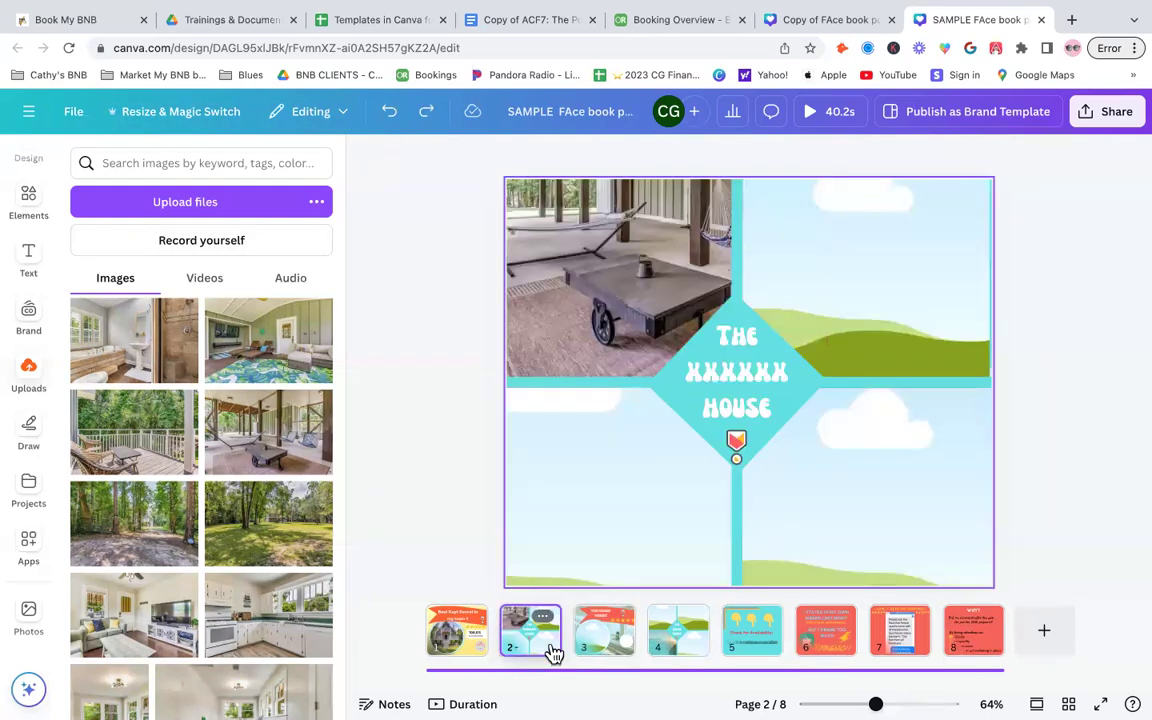
{"action": "left_click", "coordinate": [848, 284]}
{"action": "scroll", "coordinate": [231, 476], "scroll_direction": "down", "scroll_amount": 3}
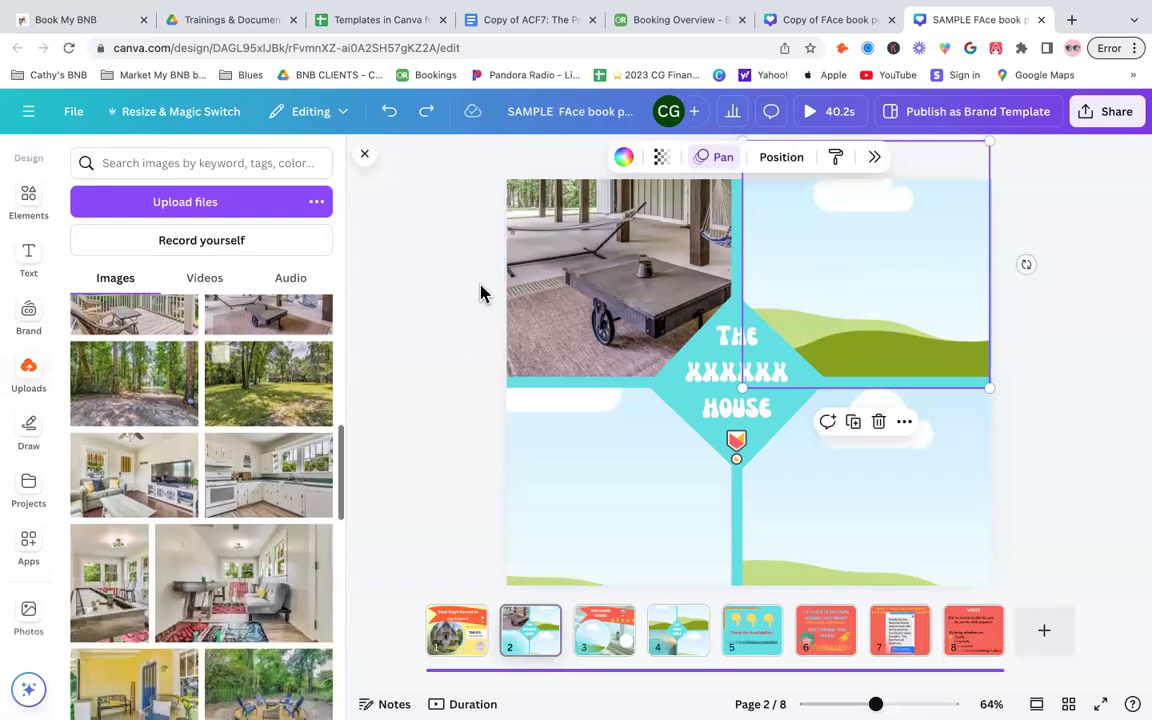
{"action": "left_click", "coordinate": [604, 260]}
{"action": "key", "text": "Delete"}
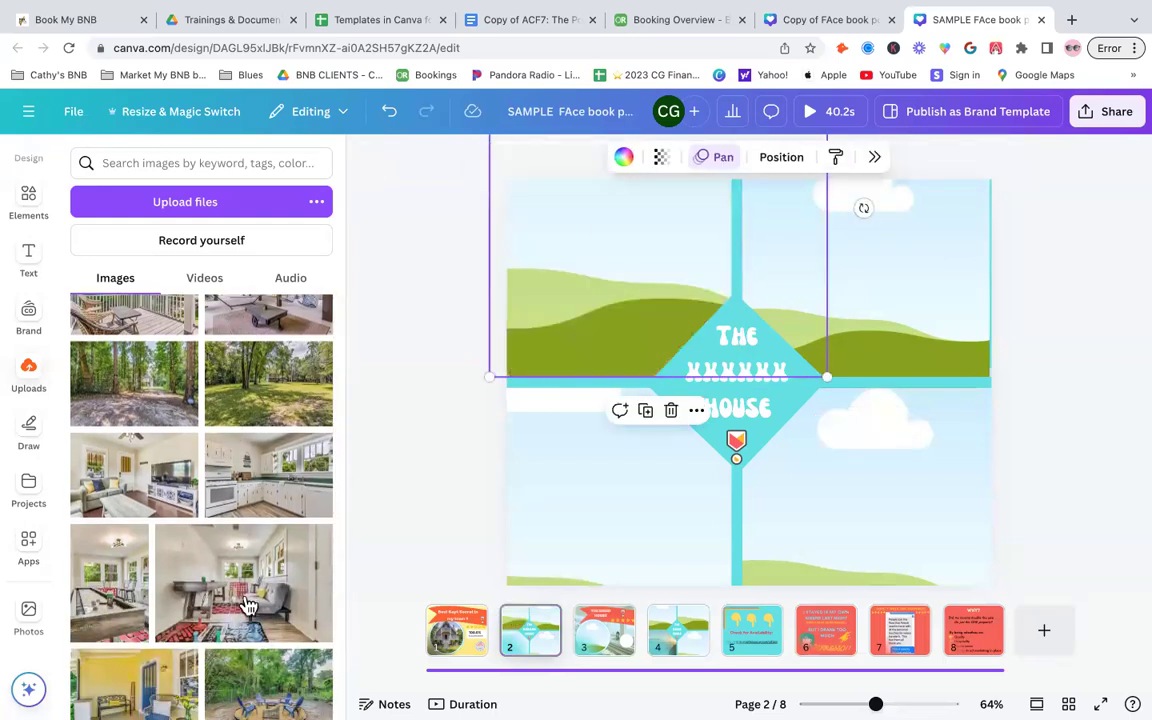
- Fill page 2's top-left frame with the game room photo and the top-right frame with the kitchen photo
{"action": "left_click_drag", "start_coordinate": [212, 600], "coordinate": [527, 316]}
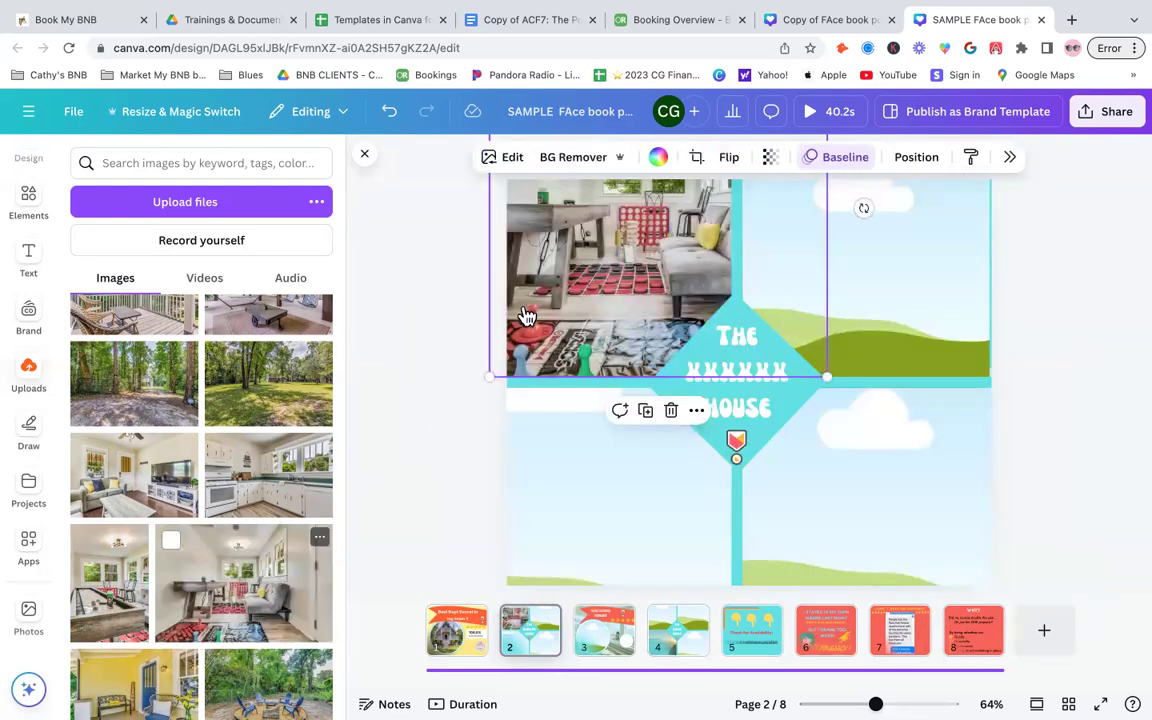
{"action": "left_click_drag", "start_coordinate": [240, 473], "coordinate": [985, 300]}
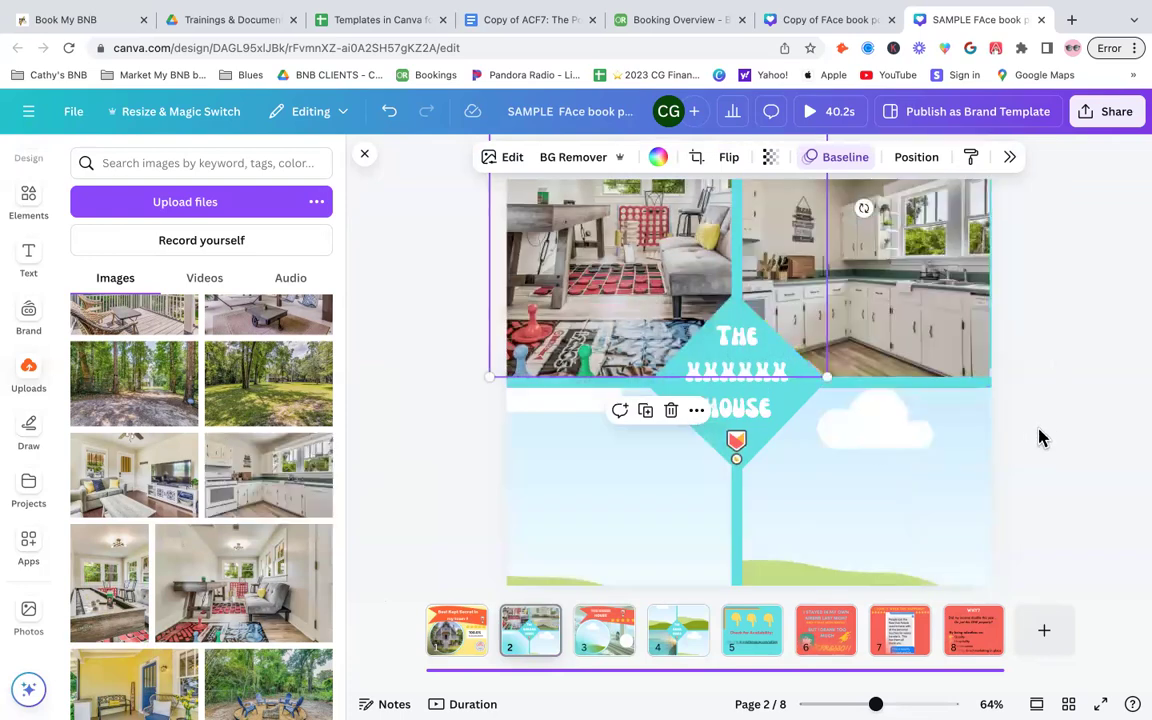
{"action": "scroll", "coordinate": [253, 612], "scroll_direction": "down", "scroll_amount": 1}
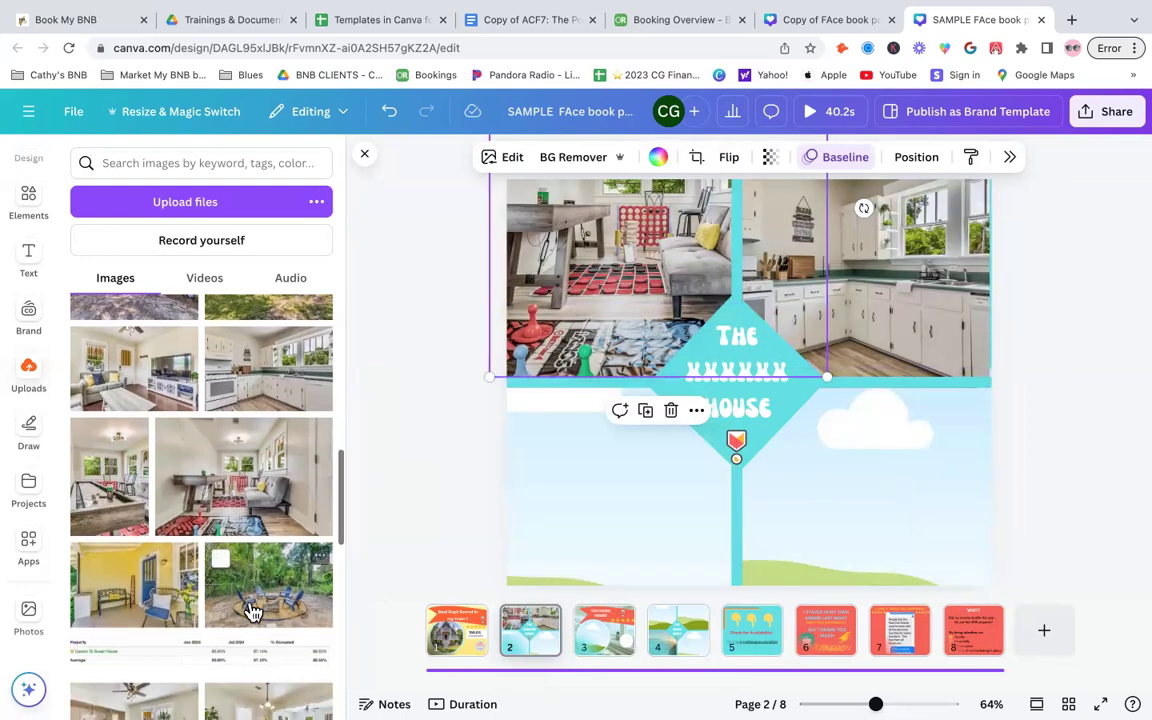
- Place the living room TV photo in the bottom-left frame and adjust its crop
{"action": "left_click_drag", "start_coordinate": [110, 345], "coordinate": [566, 482]}
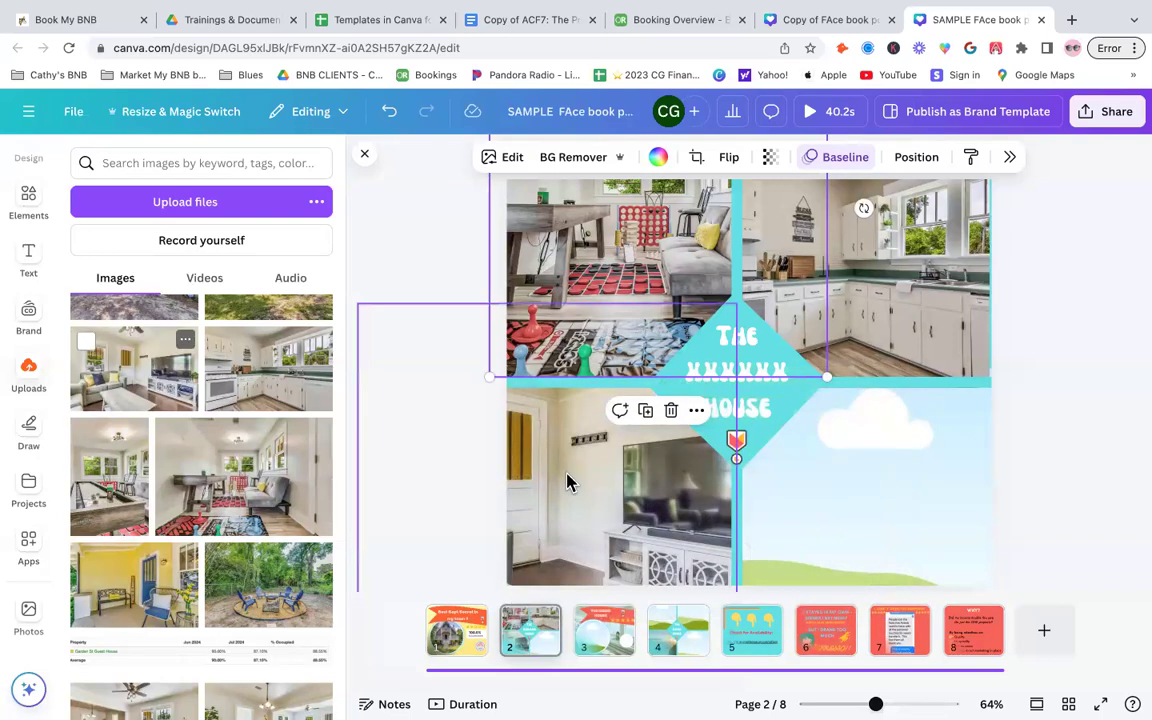
{"action": "double_click", "coordinate": [567, 476]}
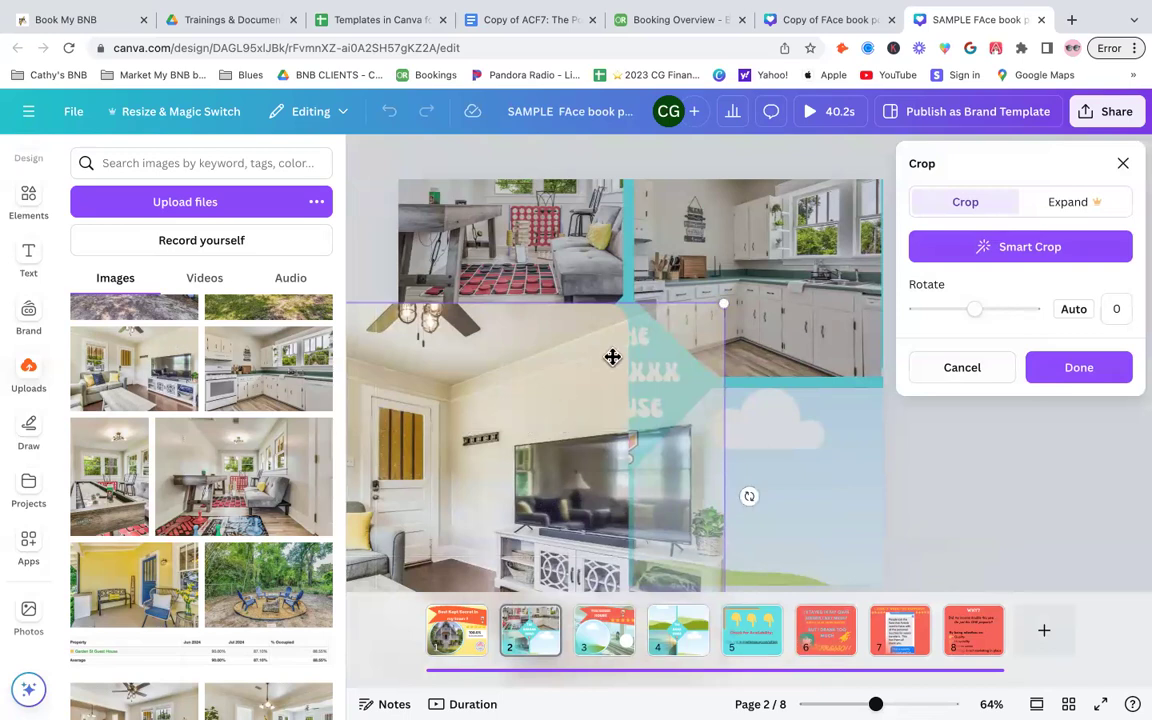
{"action": "left_click_drag", "start_coordinate": [612, 355], "coordinate": [704, 331]}
{"action": "left_click", "coordinate": [1047, 525]}
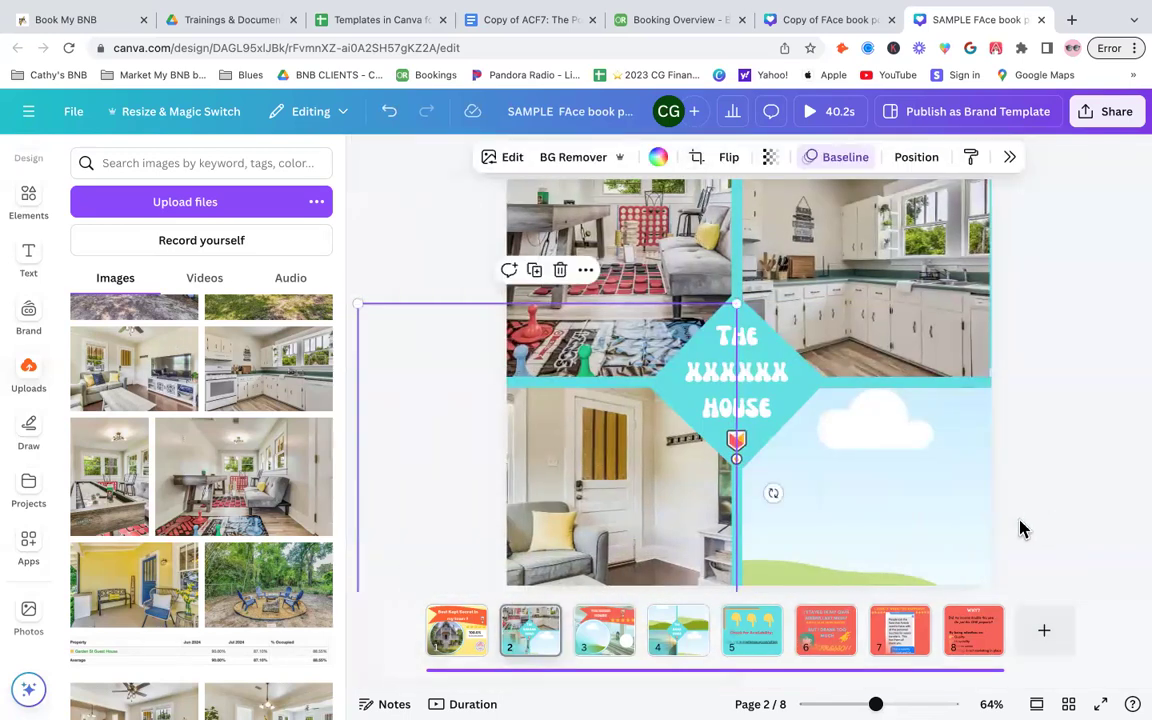
{"action": "double_click", "coordinate": [590, 510]}
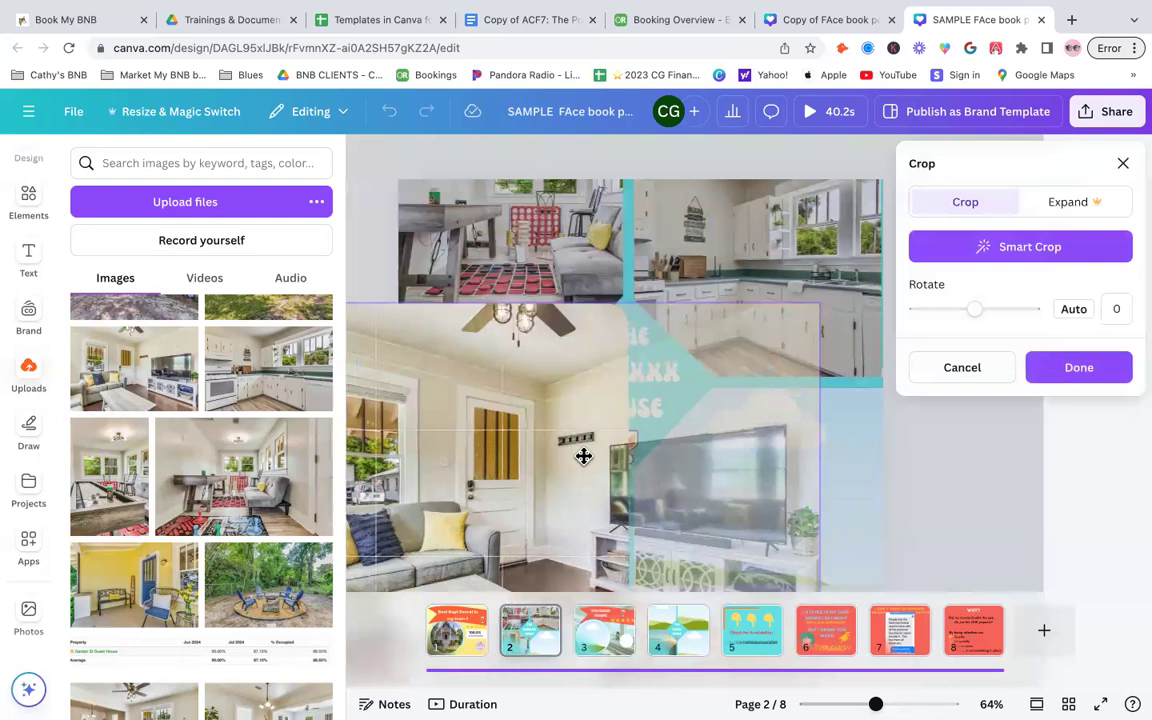
{"action": "left_click", "coordinate": [963, 483]}
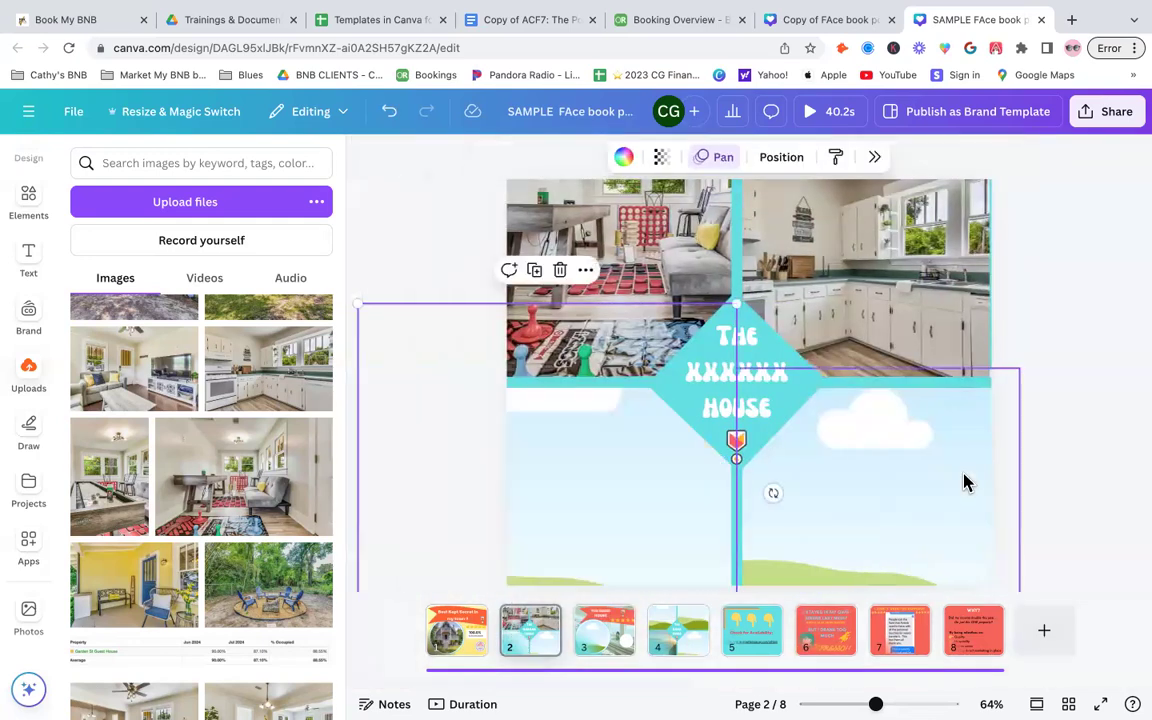
- Fill page 2's bottom-left frame with the fire pit photo, adjusting its crop, and the bottom-right frame with the dining room photo
{"action": "scroll", "coordinate": [219, 571], "scroll_direction": "down", "scroll_amount": 3}
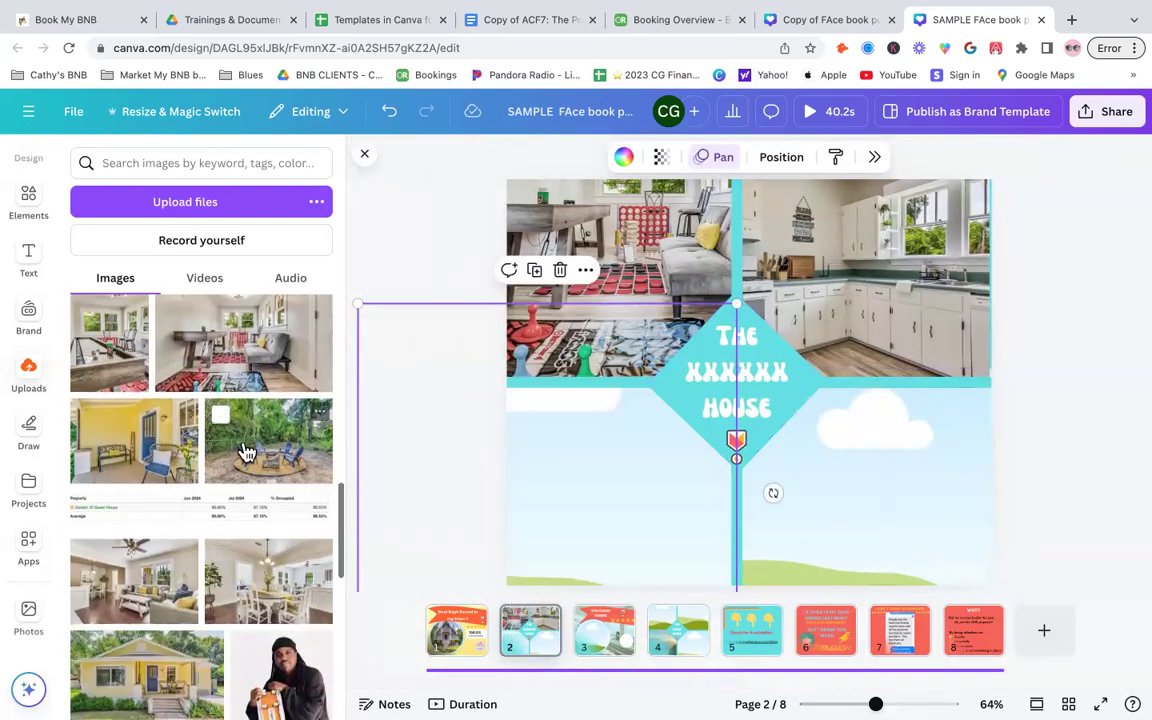
{"action": "left_click_drag", "start_coordinate": [405, 428], "coordinate": [580, 476]}
{"action": "double_click", "coordinate": [579, 468]}
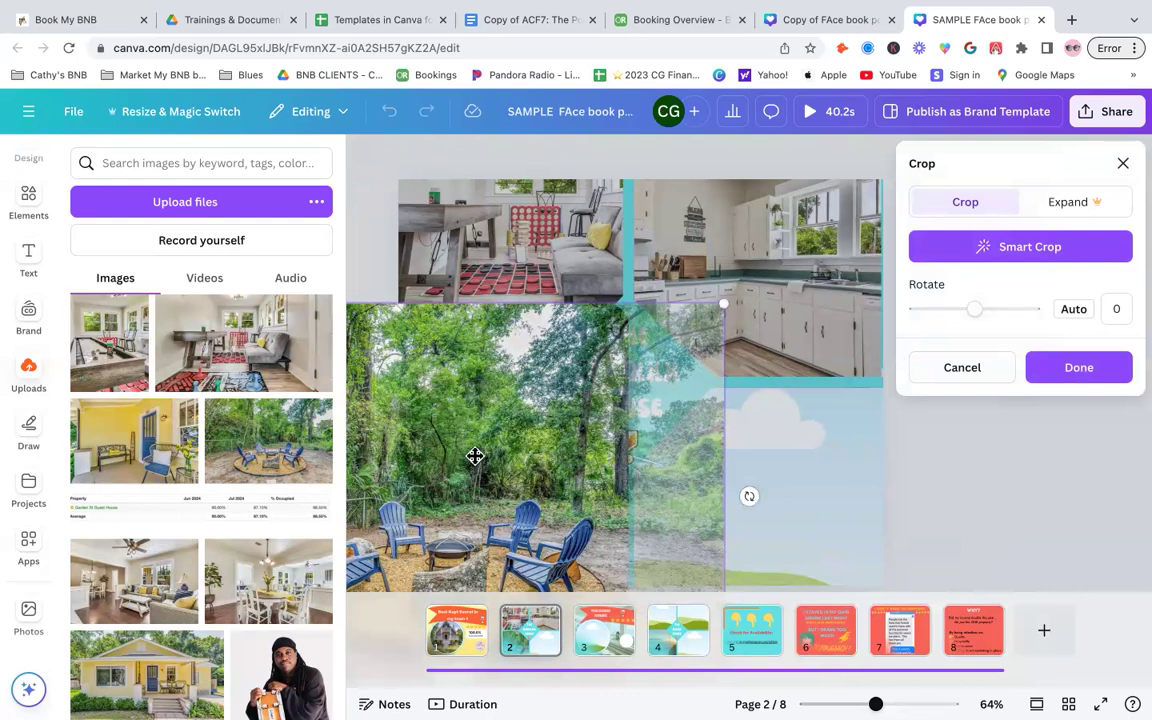
{"action": "left_click_drag", "start_coordinate": [502, 425], "coordinate": [534, 411]}
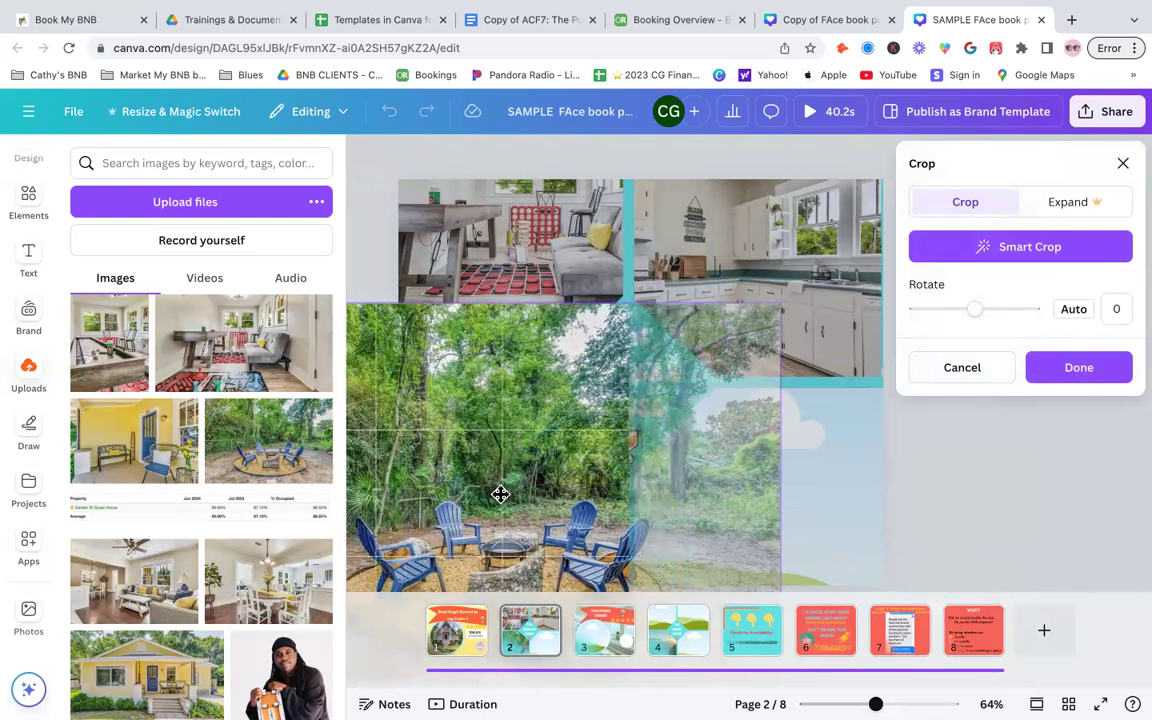
{"action": "left_click", "coordinate": [1108, 497]}
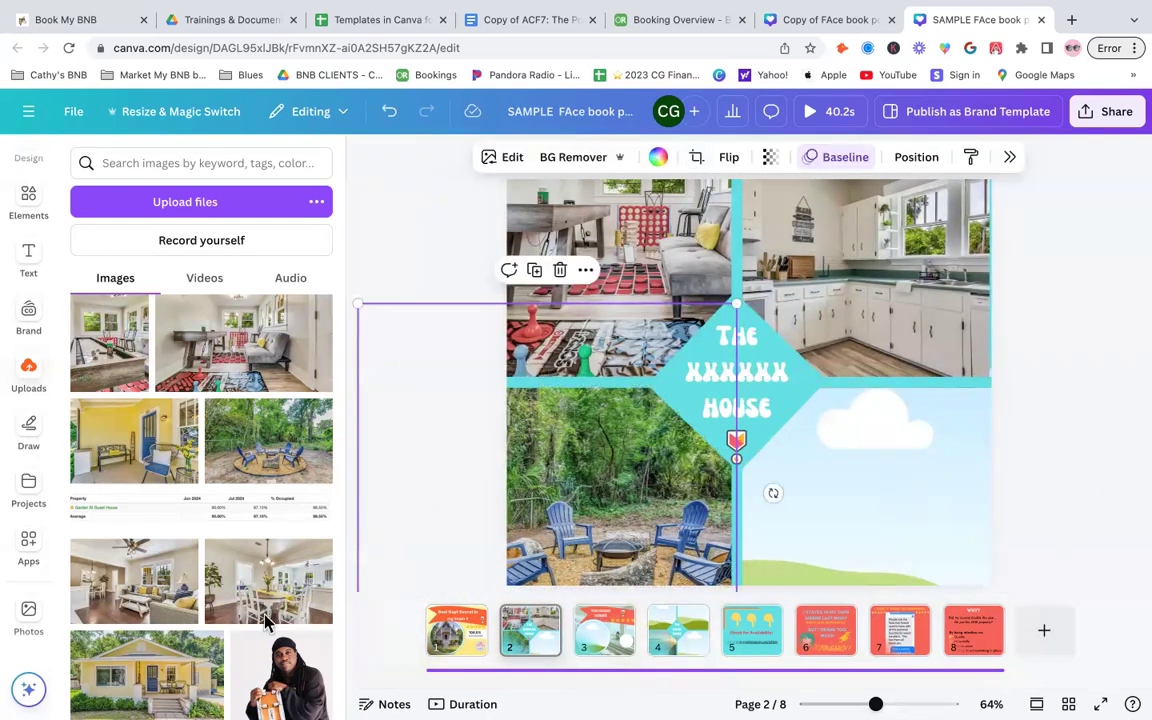
{"action": "left_click_drag", "start_coordinate": [262, 605], "coordinate": [930, 495]}
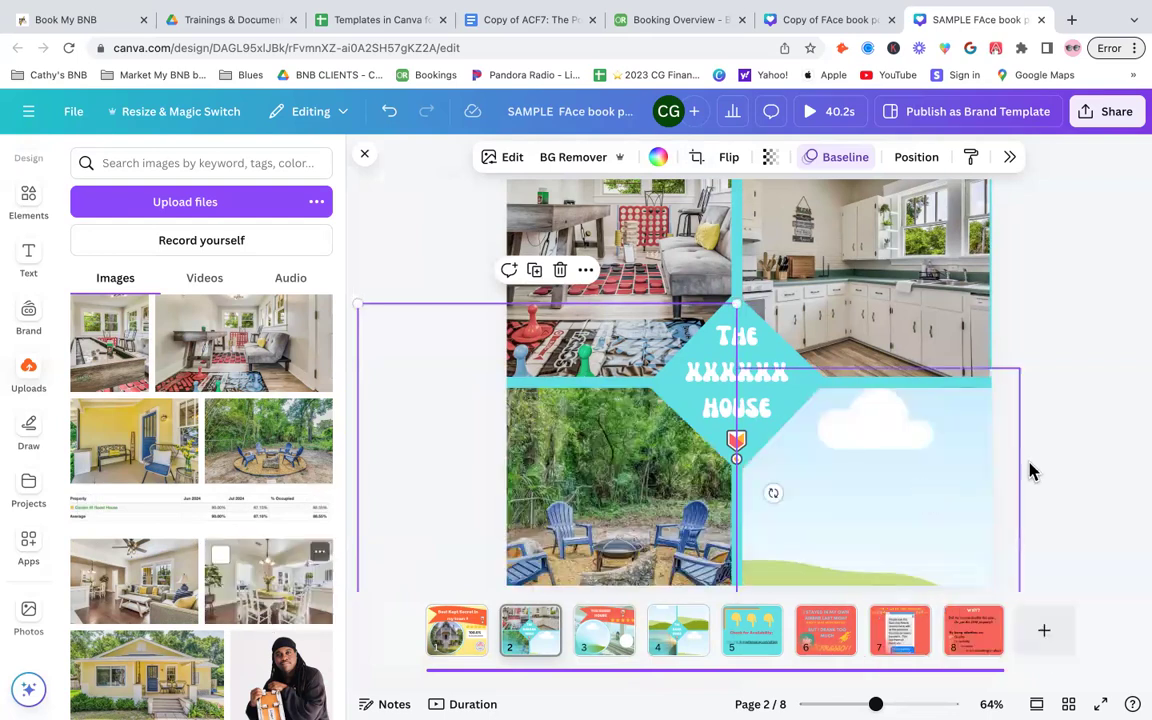
{"action": "left_click", "coordinate": [1135, 343]}
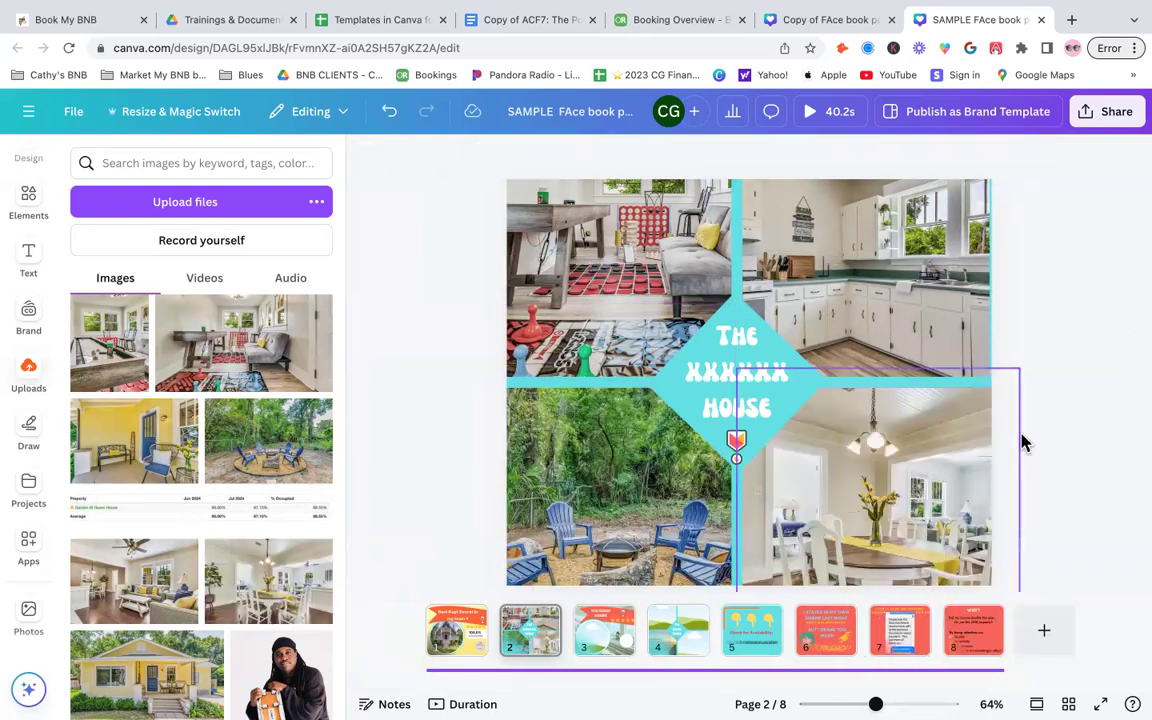
- Change the font of page 2's diamond title text to Luciole
{"action": "scroll", "coordinate": [1021, 434], "scroll_direction": "up", "scroll_amount": 3}
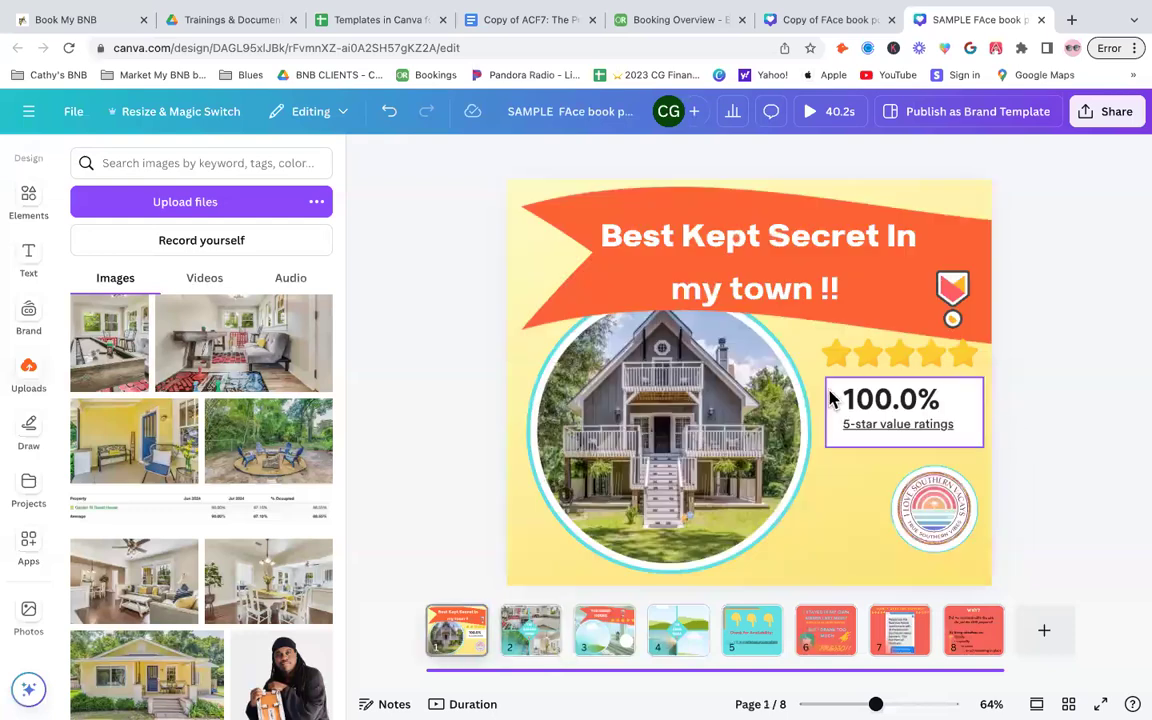
{"action": "left_click", "coordinate": [530, 628]}
{"action": "left_click", "coordinate": [738, 372]}
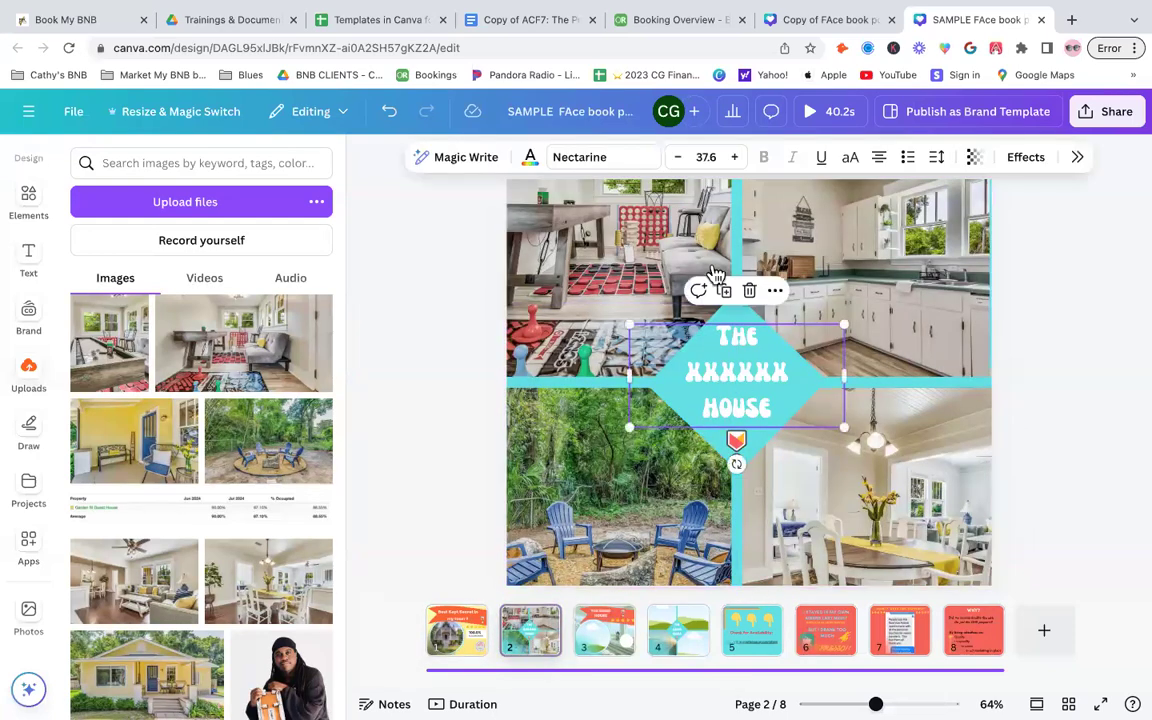
{"action": "left_click", "coordinate": [630, 148]}
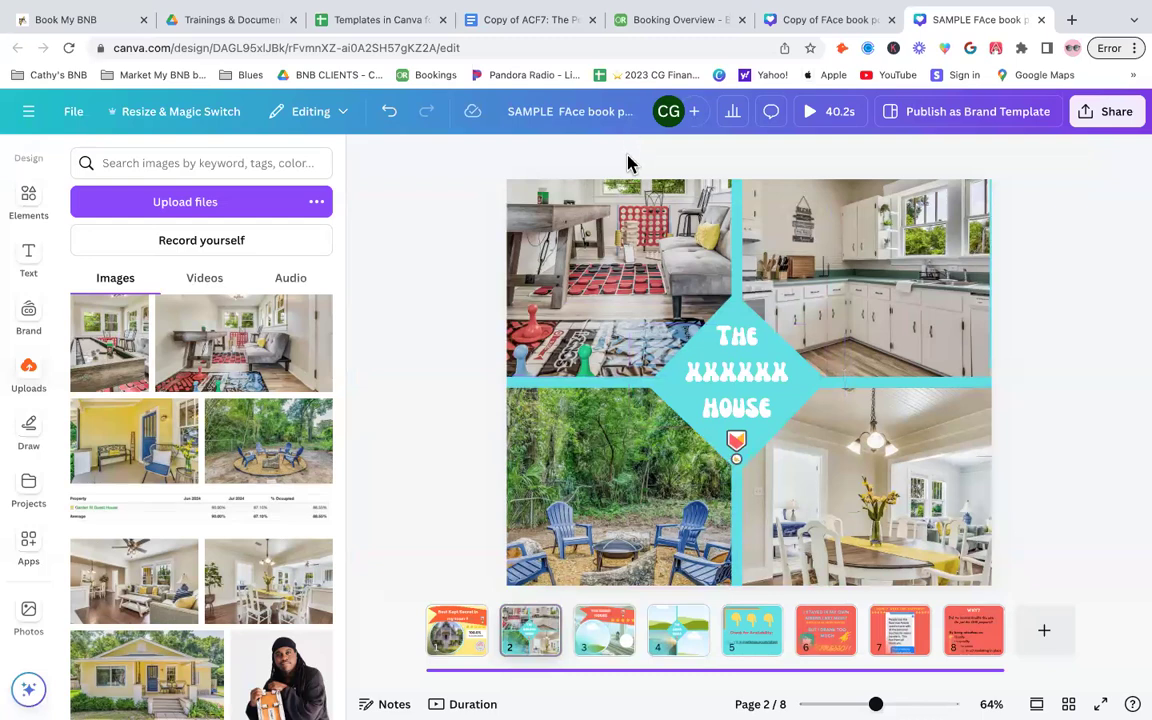
{"action": "left_click", "coordinate": [677, 350]}
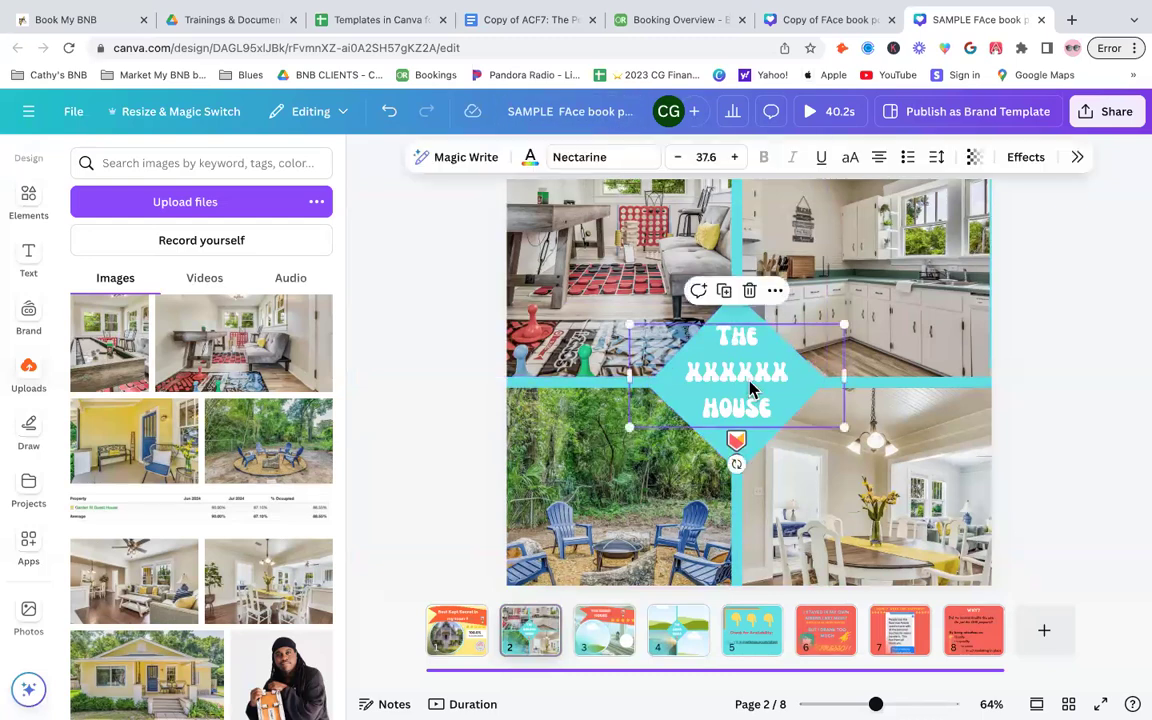
{"action": "left_click", "coordinate": [610, 162]}
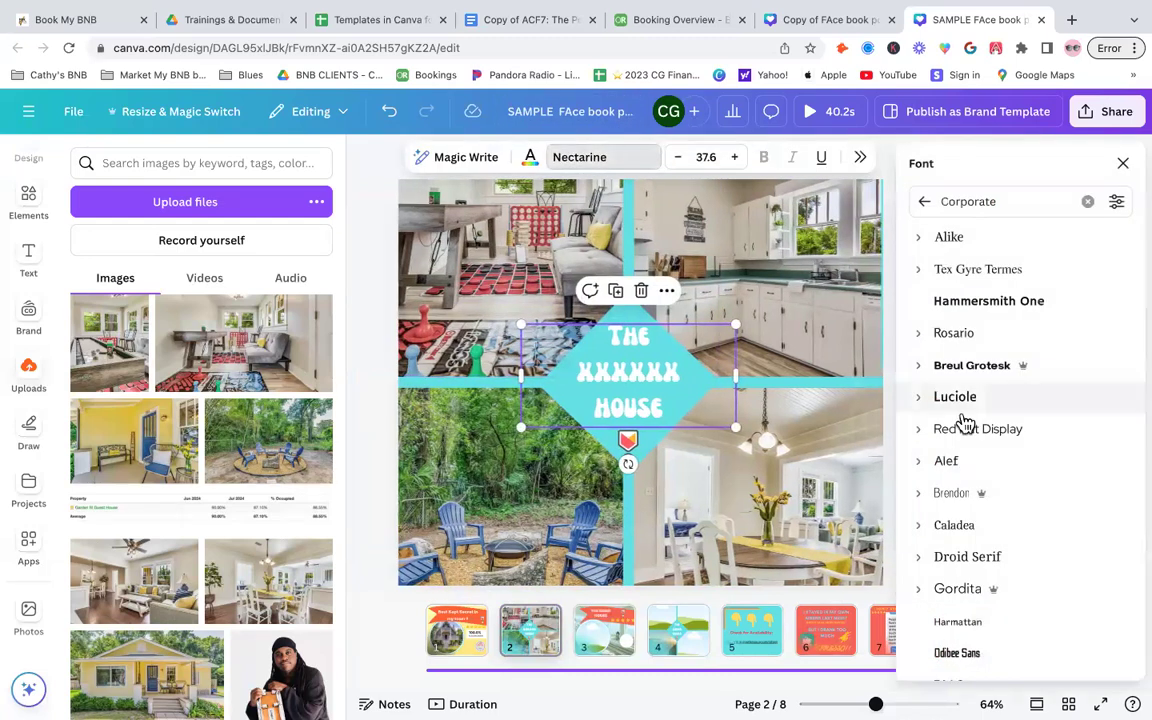
{"action": "left_click", "coordinate": [996, 302]}
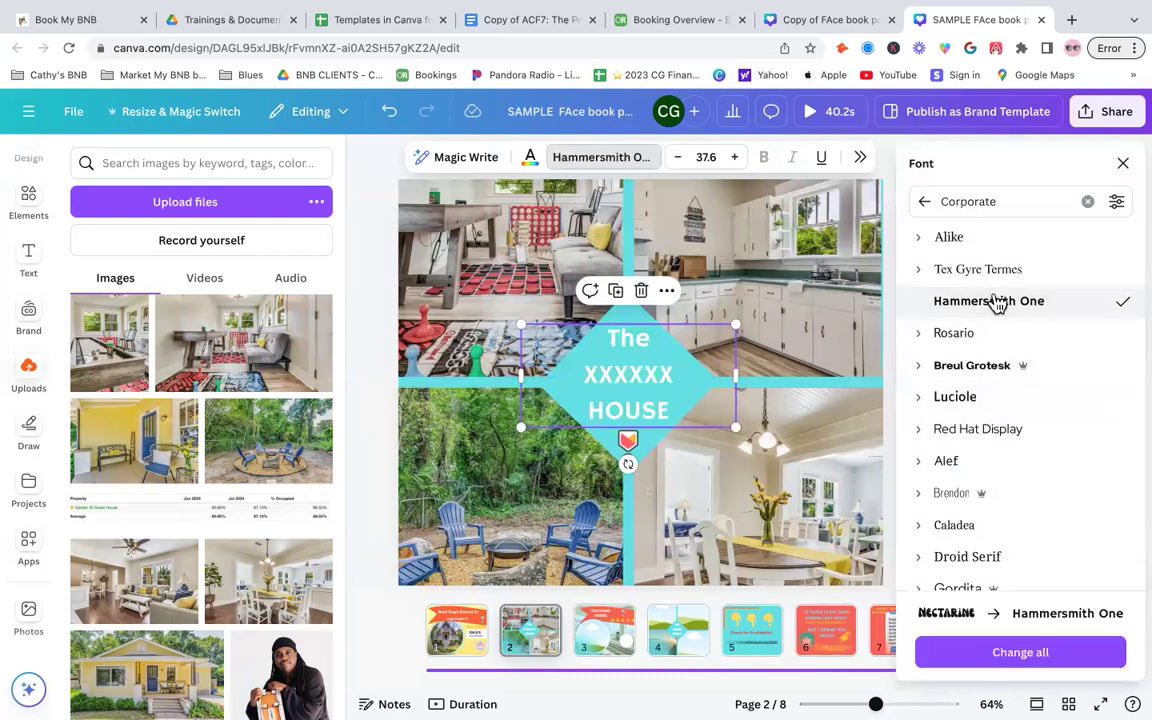
{"action": "left_click", "coordinate": [956, 396]}
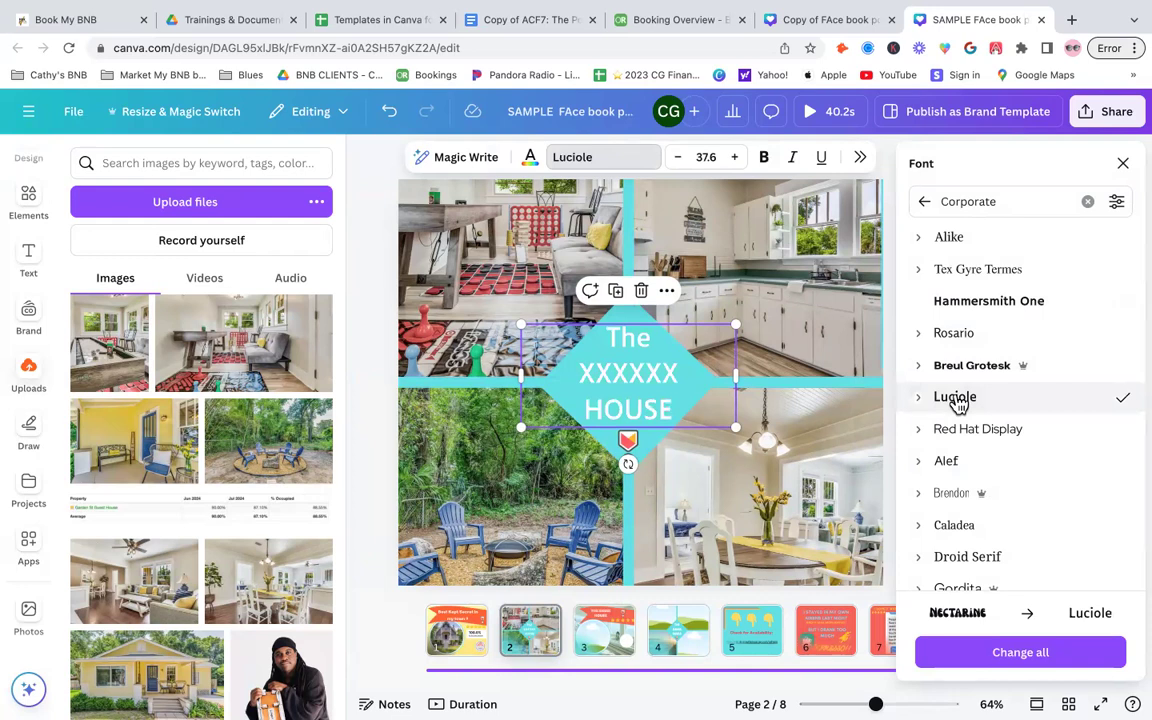
- Replace the XXXXXX placeholder in the title with K Street and try the Brendon font
{"action": "left_click", "coordinate": [621, 372]}
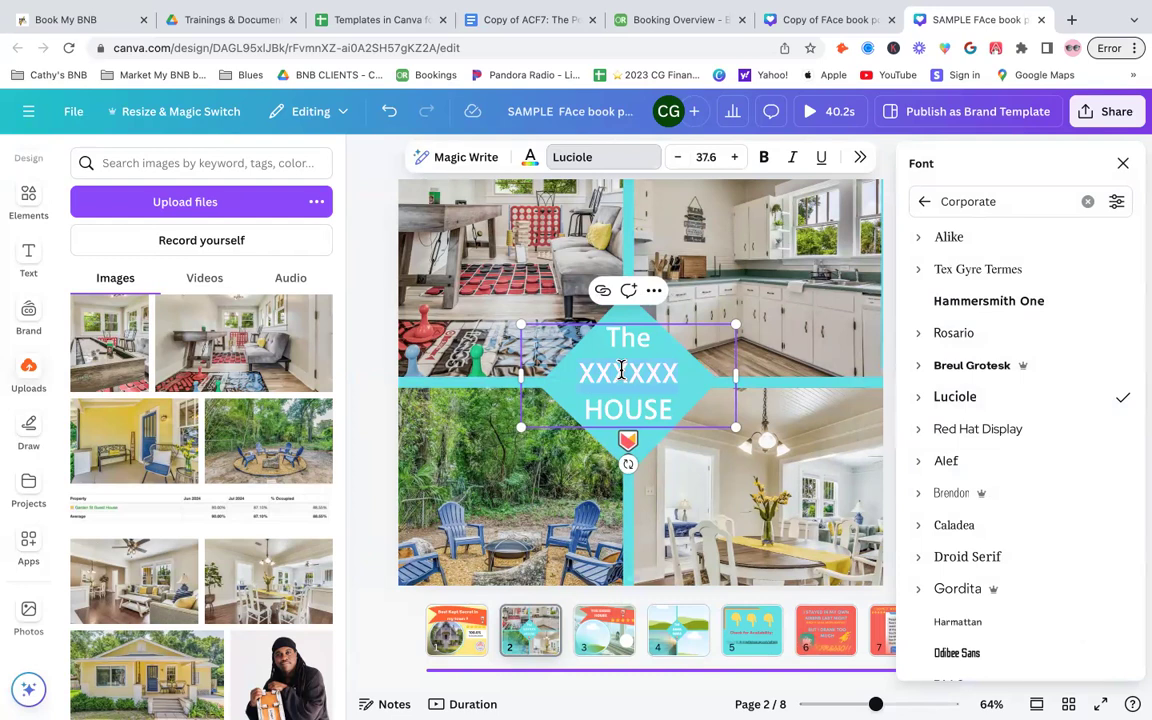
{"action": "double_click", "coordinate": [621, 372]}
{"action": "type", "text": "K stre"}
{"action": "key", "text": "BackSpace"}
{"action": "key", "text": "BackSpace"}
{"action": "key", "text": "BackSpace"}
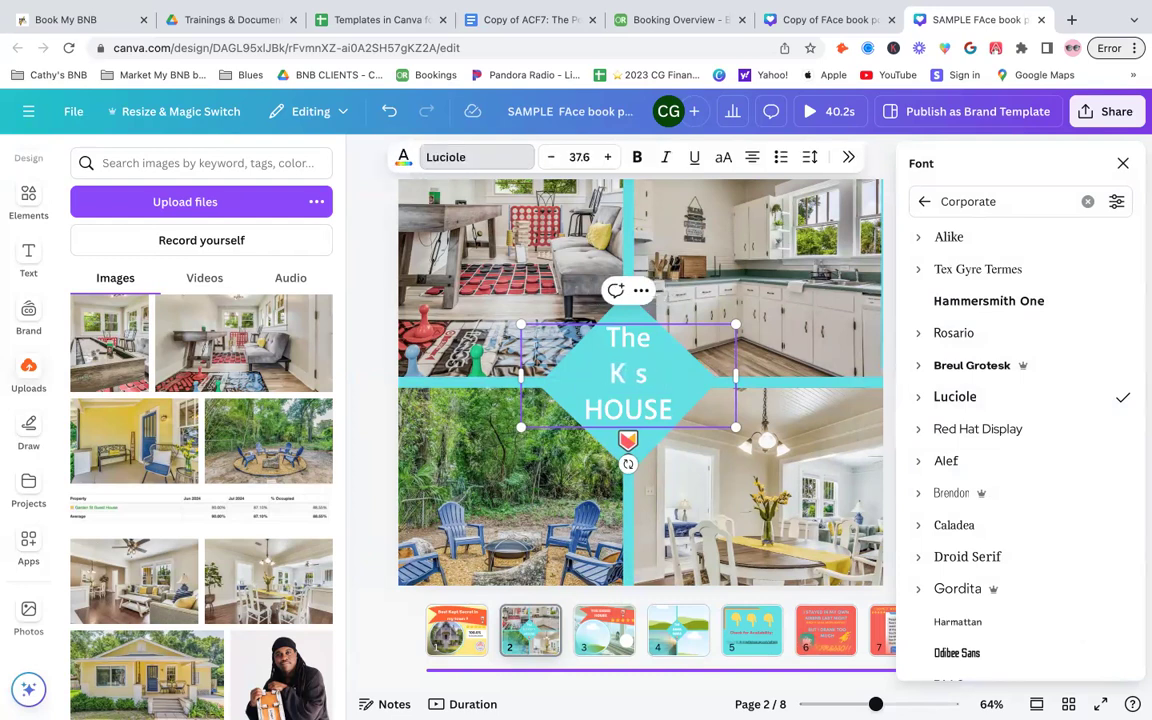
{"action": "type", "text": "tret"}
{"action": "key", "text": "BackSpace"}
{"action": "type", "text": "et"}
{"action": "left_click", "coordinate": [1055, 497]}
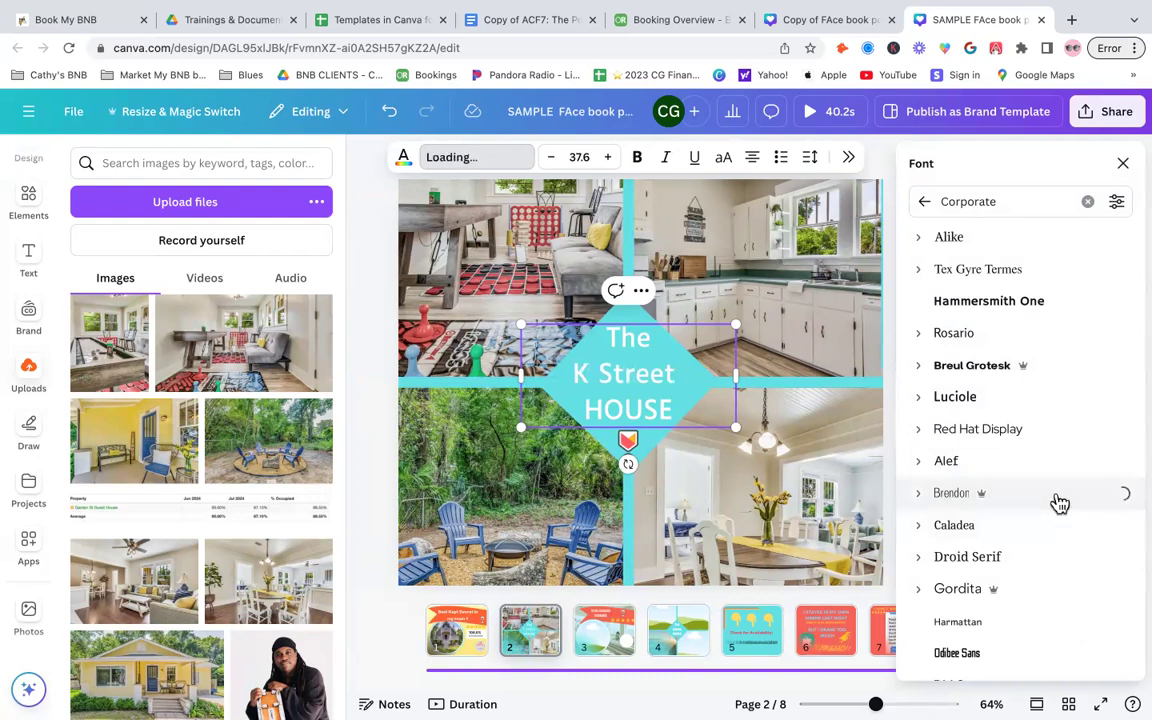
- Open page 3, select its background photo and clear the previous elements search
{"action": "left_click", "coordinate": [595, 638]}
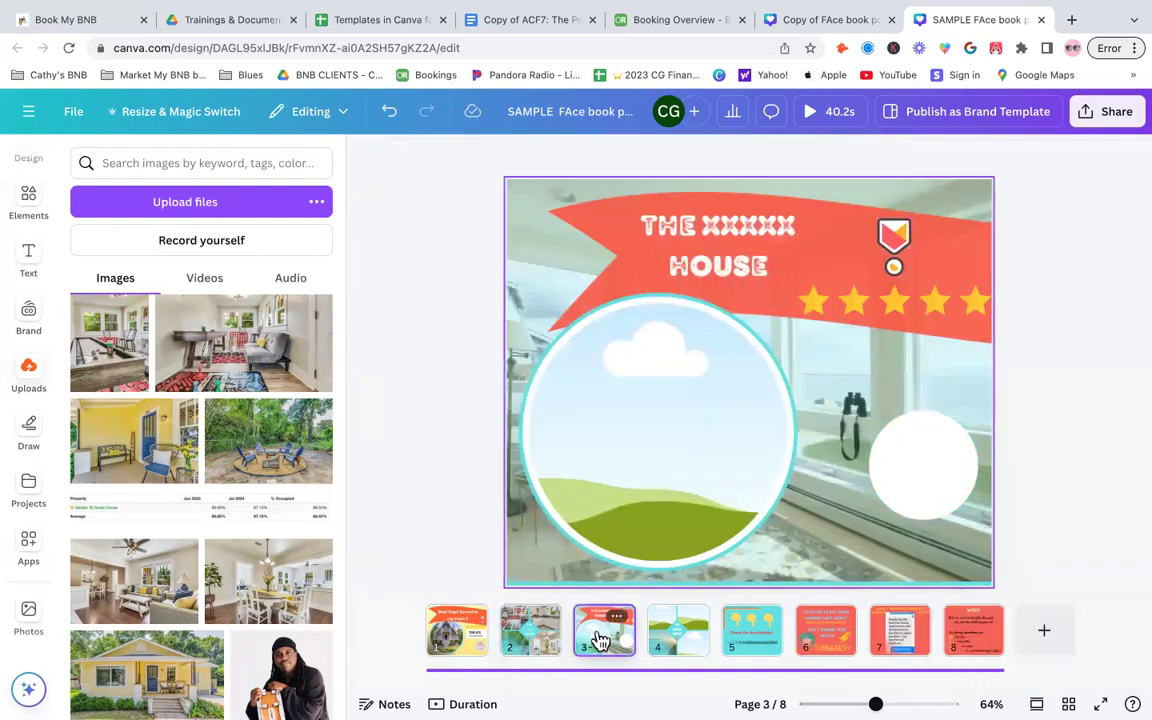
{"action": "left_click", "coordinate": [868, 543]}
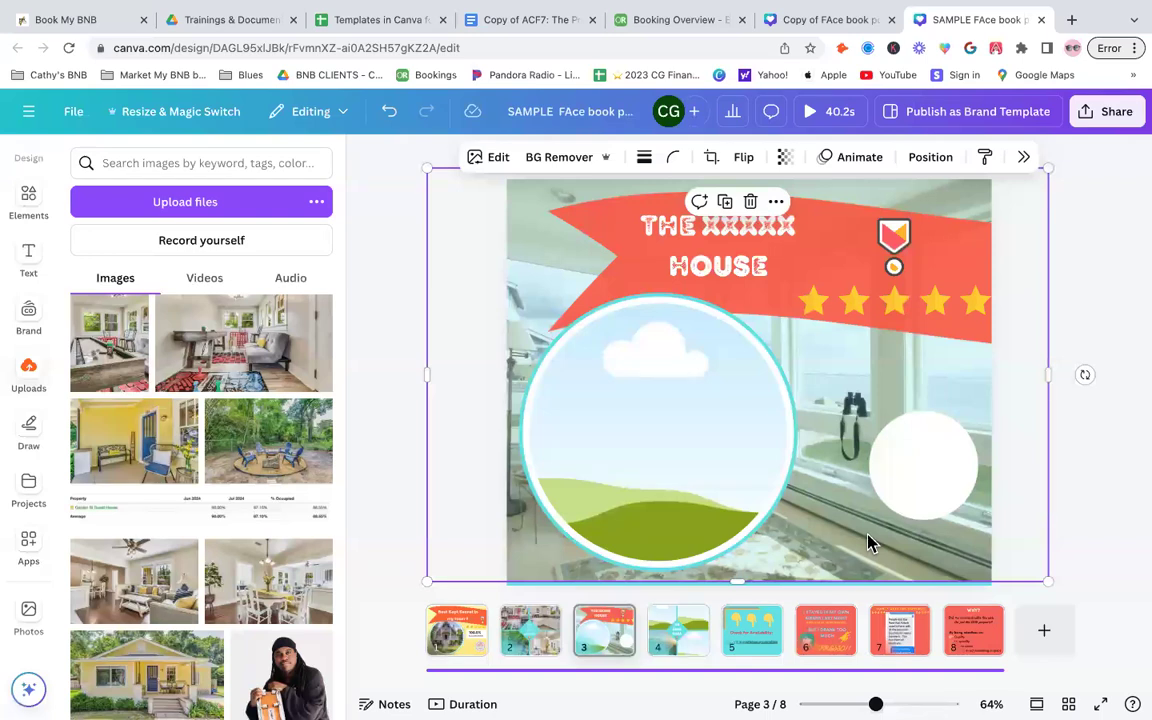
{"action": "left_click", "coordinate": [30, 199]}
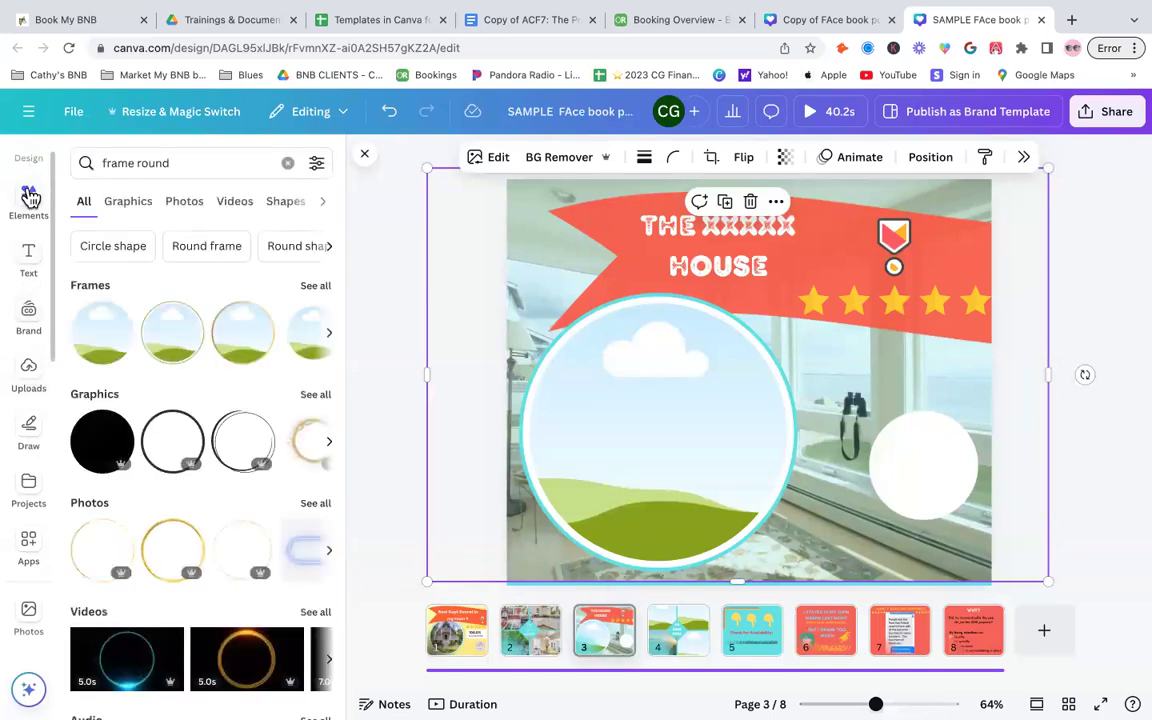
{"action": "left_click", "coordinate": [287, 162]}
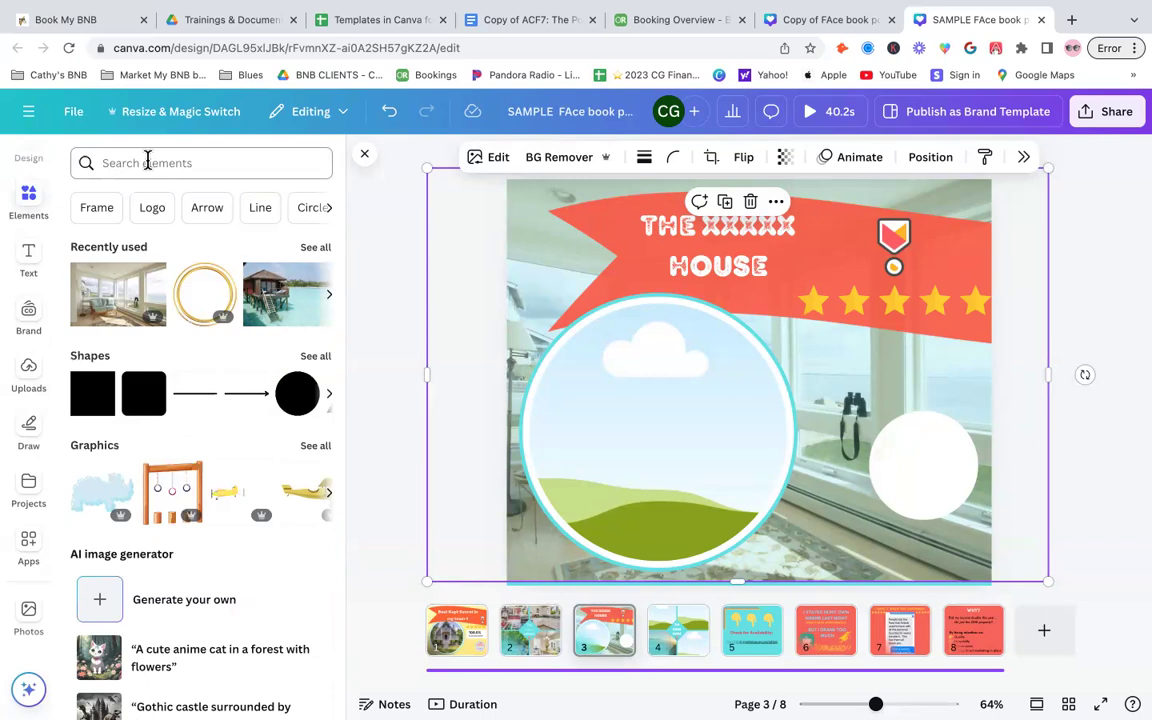
{"action": "type", "text": "YOUR PARAGRAPH TEXT"}
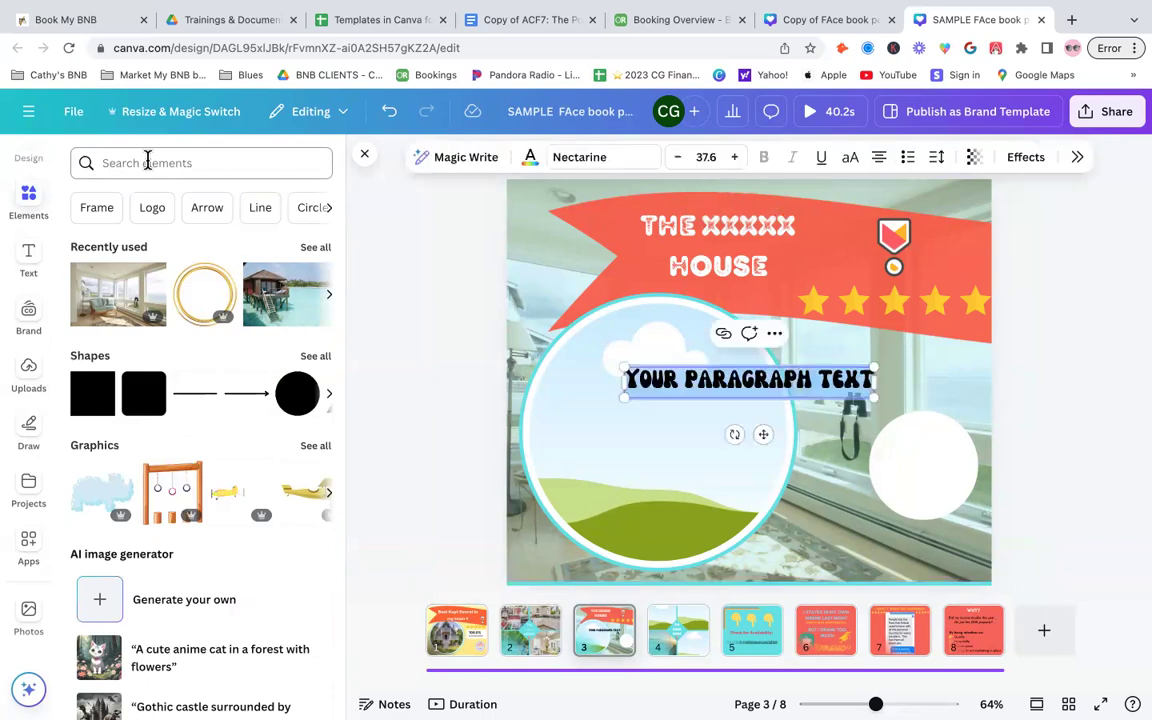
{"action": "left_click", "coordinate": [147, 162]}
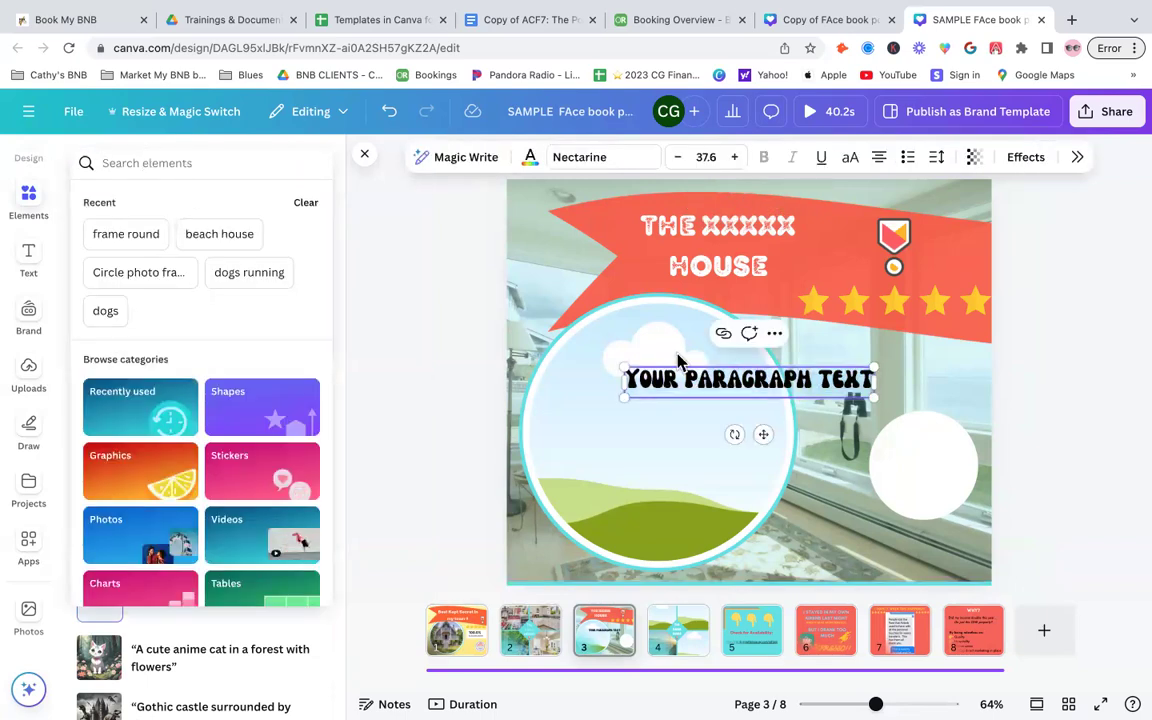
{"action": "left_click", "coordinate": [838, 378]}
{"action": "key", "text": "BackSpace"}
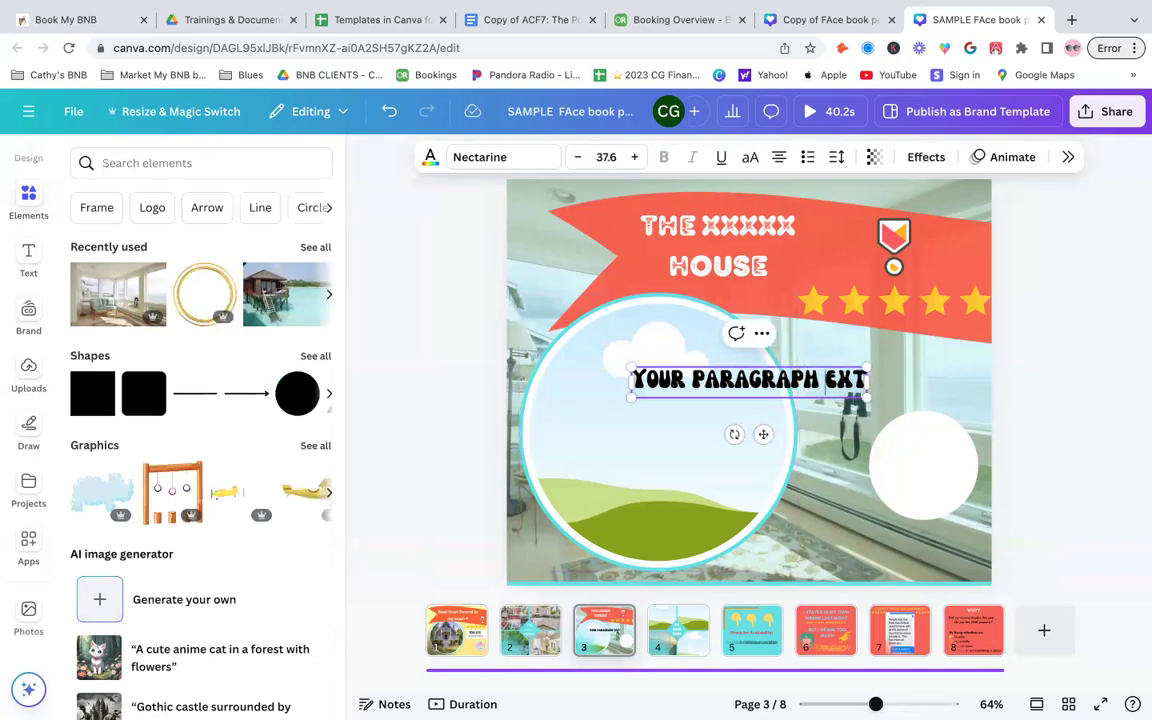
{"action": "left_click", "coordinate": [1137, 411]}
{"action": "left_click", "coordinate": [818, 386]}
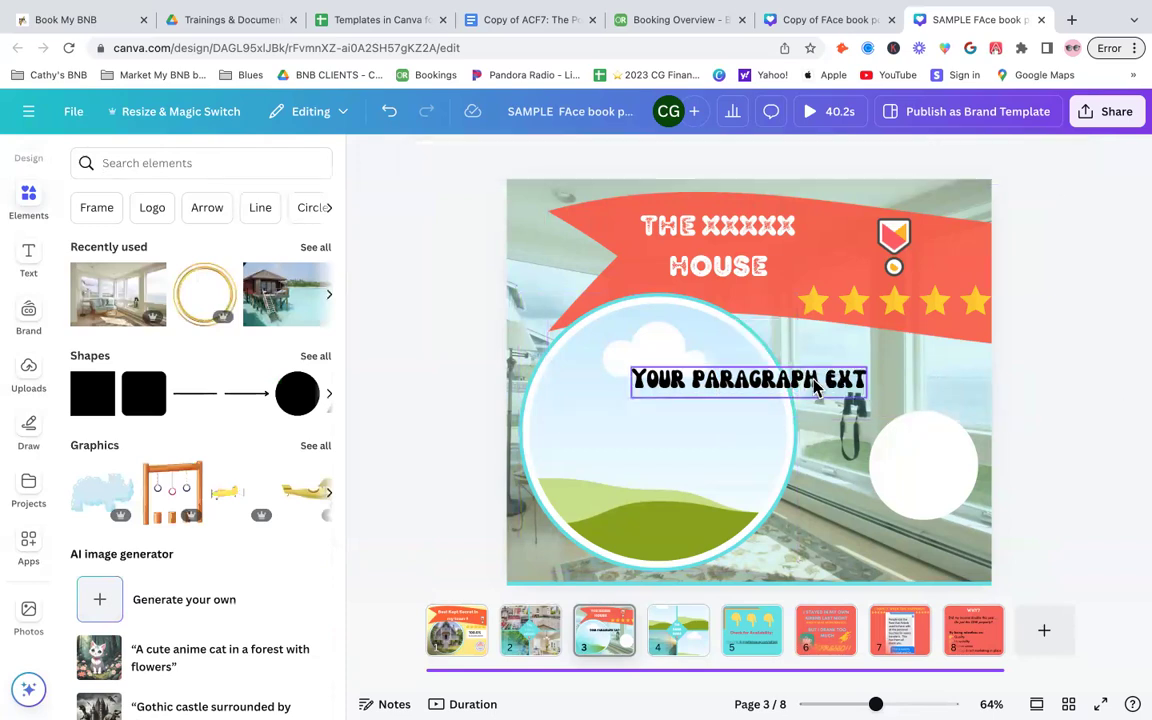
{"action": "key", "text": "Delete"}
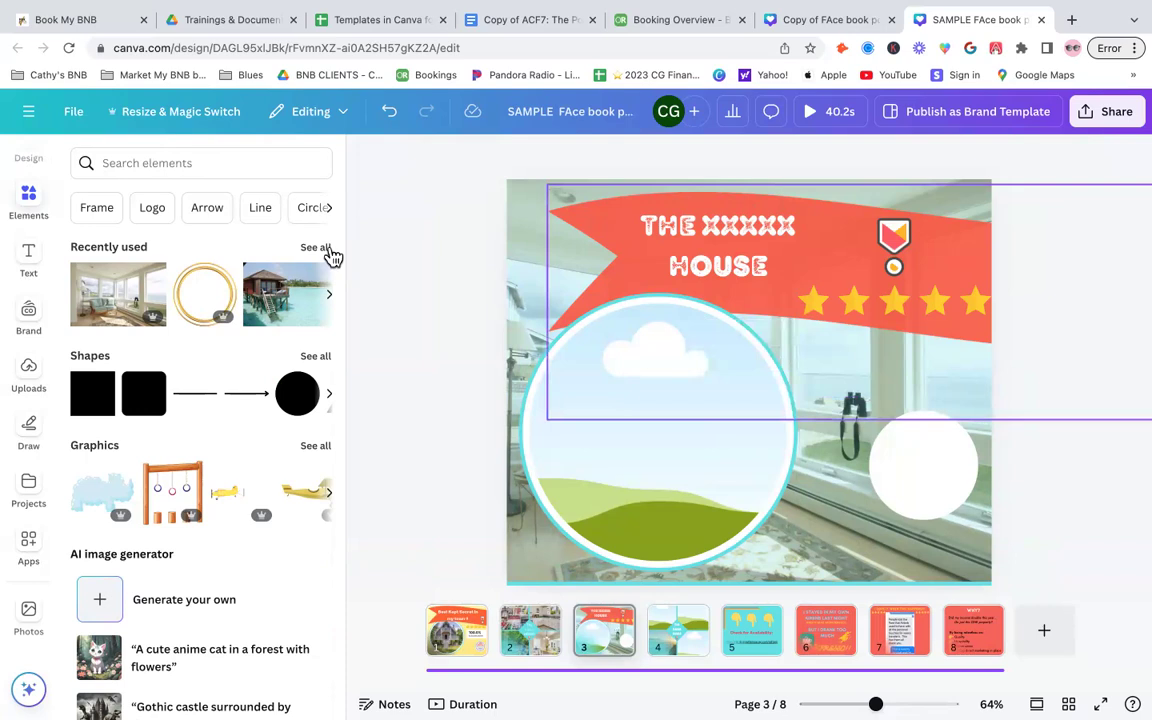
- Search elements for mountain house photos and drop a mountain cabin photo into page 3's large circle frame
{"action": "left_click", "coordinate": [211, 164]}
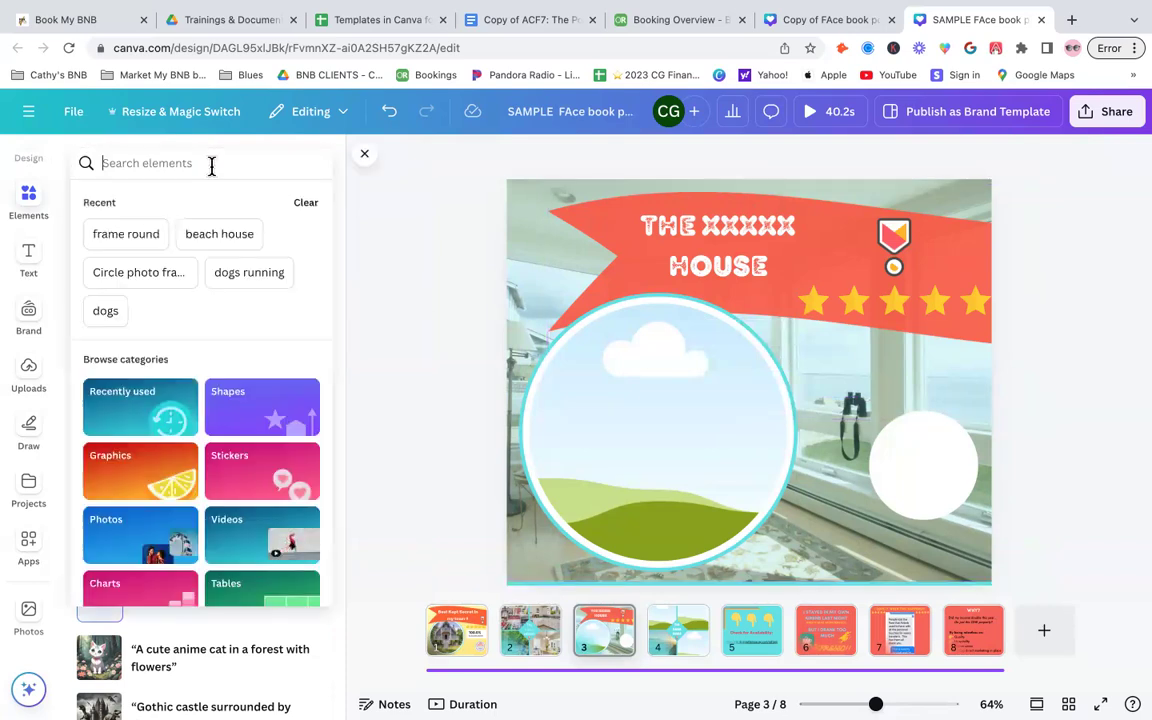
{"action": "type", "text": "mous"}
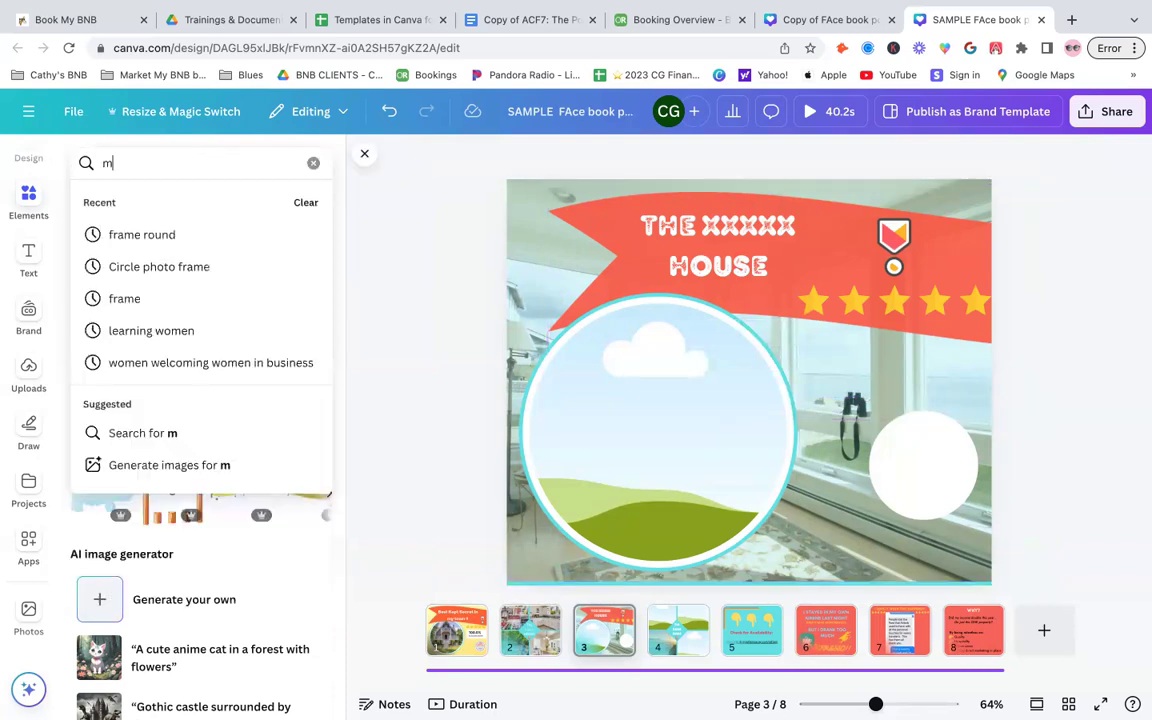
{"action": "key", "text": "BackSpace"}
{"action": "type", "text": "ntain house"}
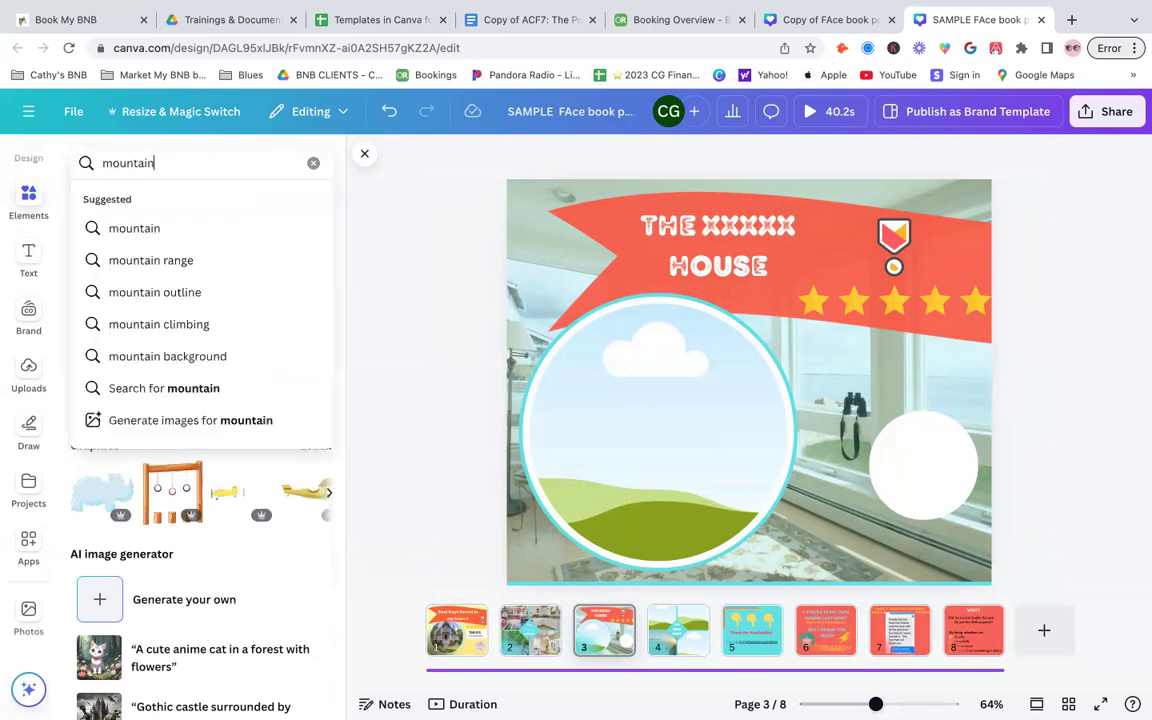
{"action": "key", "text": "Return"}
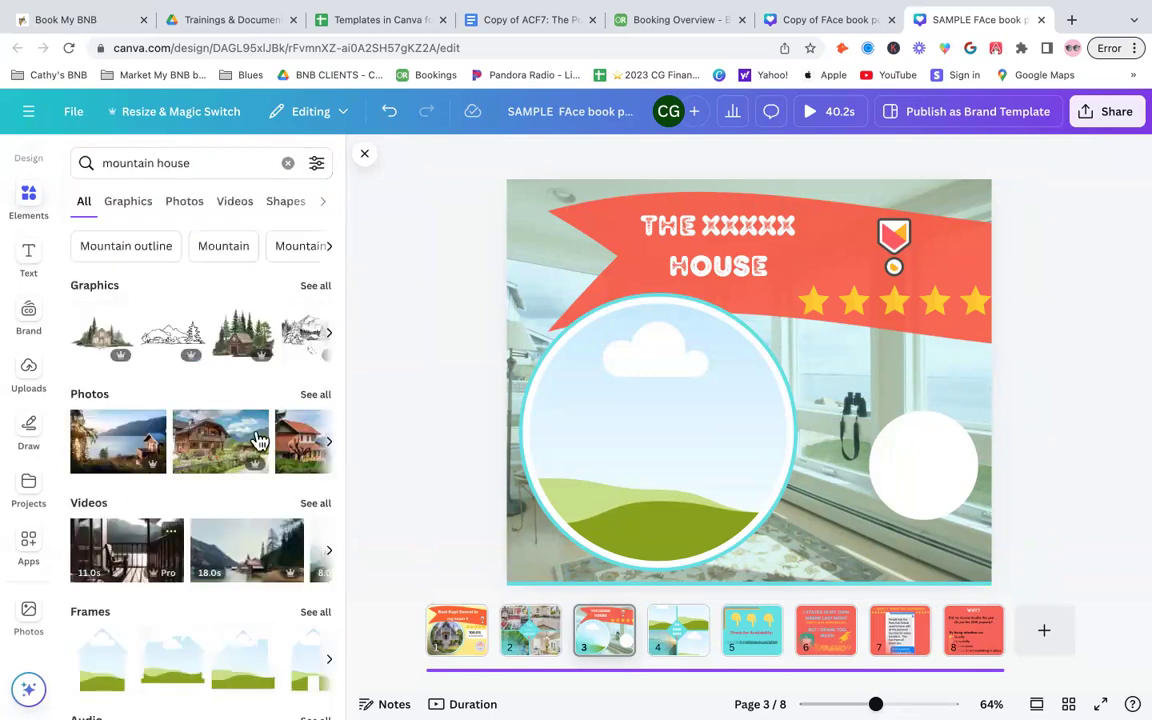
{"action": "left_click", "coordinate": [315, 396]}
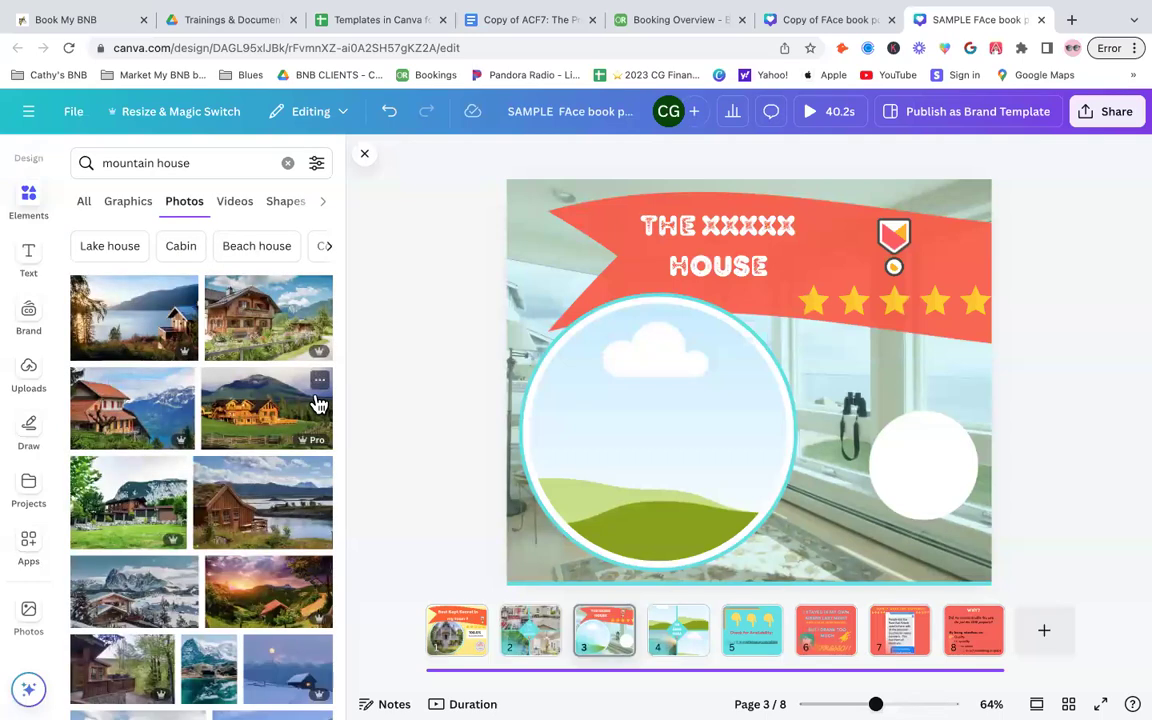
{"action": "scroll", "coordinate": [186, 558], "scroll_direction": "down", "scroll_amount": 2}
{"action": "scroll", "coordinate": [186, 558], "scroll_direction": "down", "scroll_amount": 1}
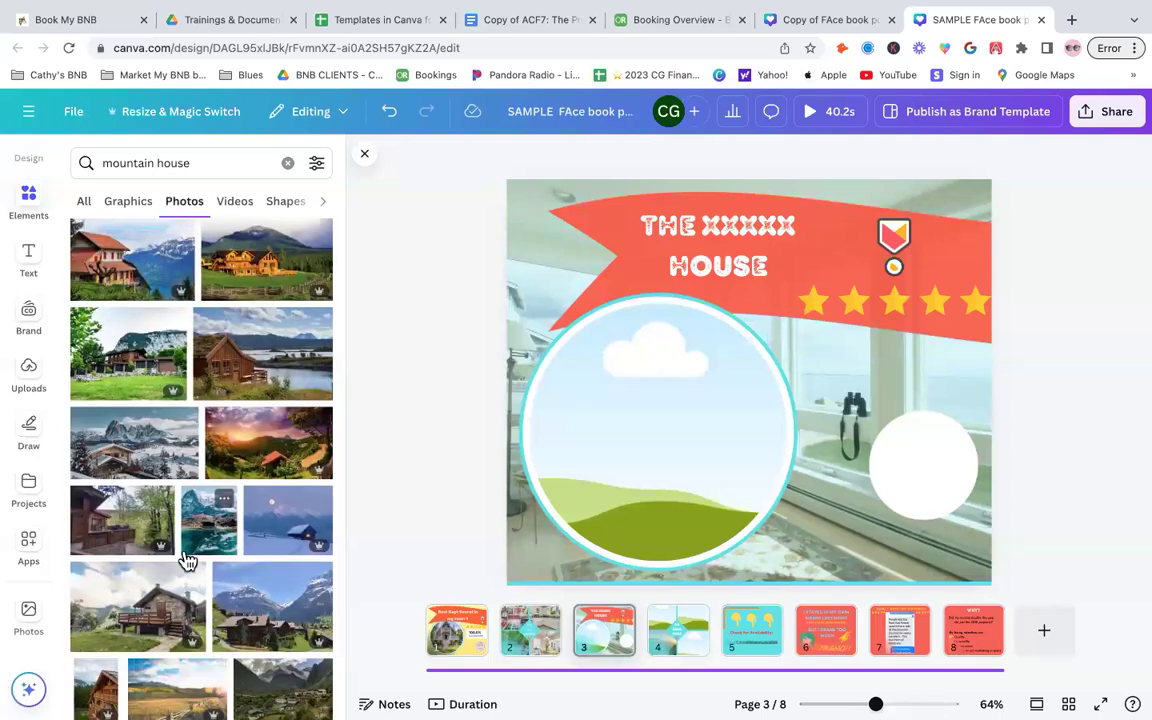
{"action": "scroll", "coordinate": [186, 558], "scroll_direction": "down", "scroll_amount": 3}
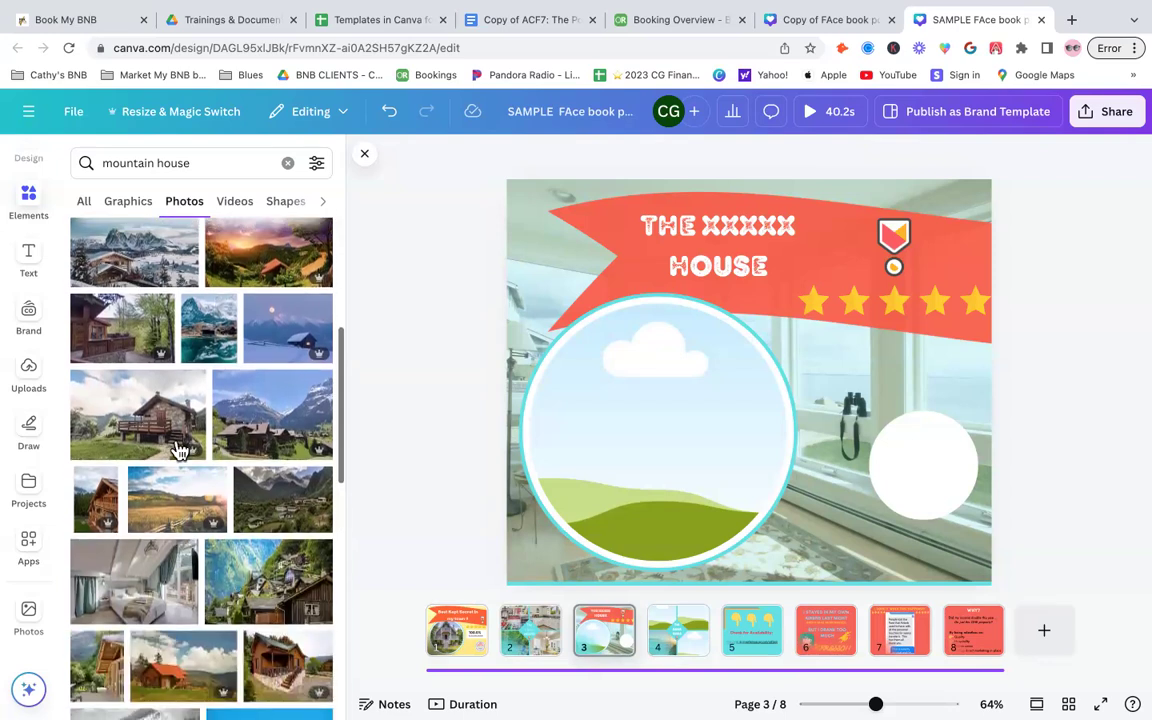
{"action": "left_click_drag", "start_coordinate": [128, 405], "coordinate": [656, 398]}
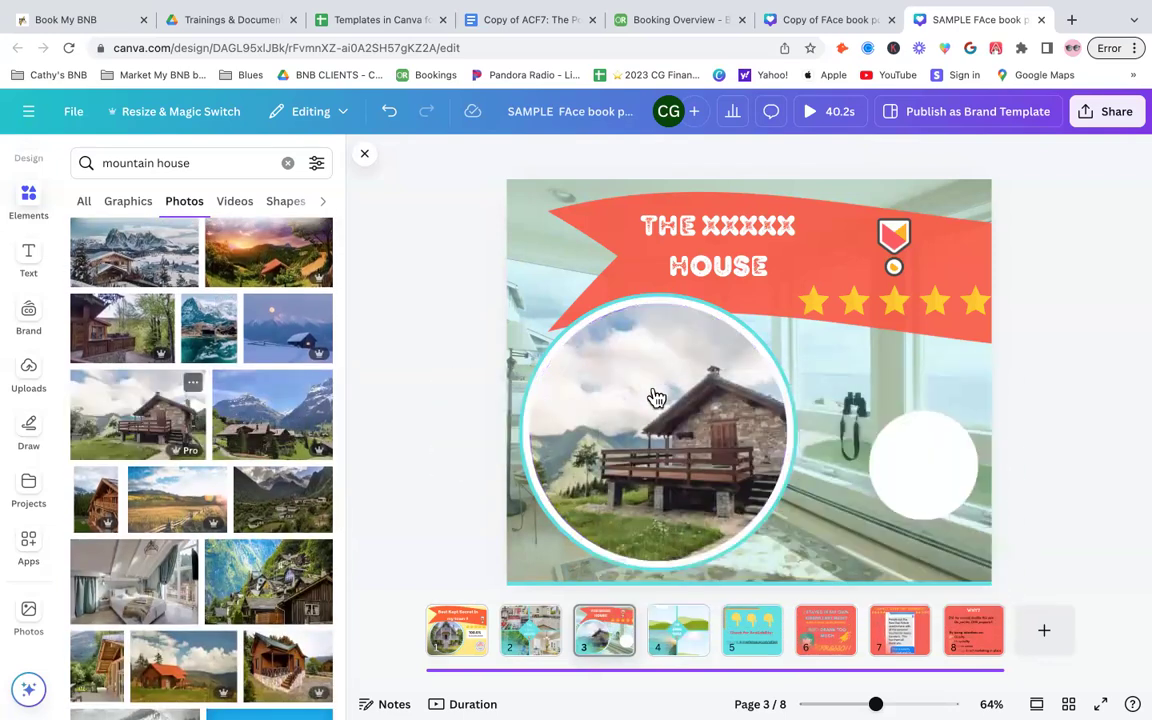
- Add the uploaded I Love Southern Vacays logo to page 3 and size it over the small white circle
{"action": "left_click", "coordinate": [902, 457]}
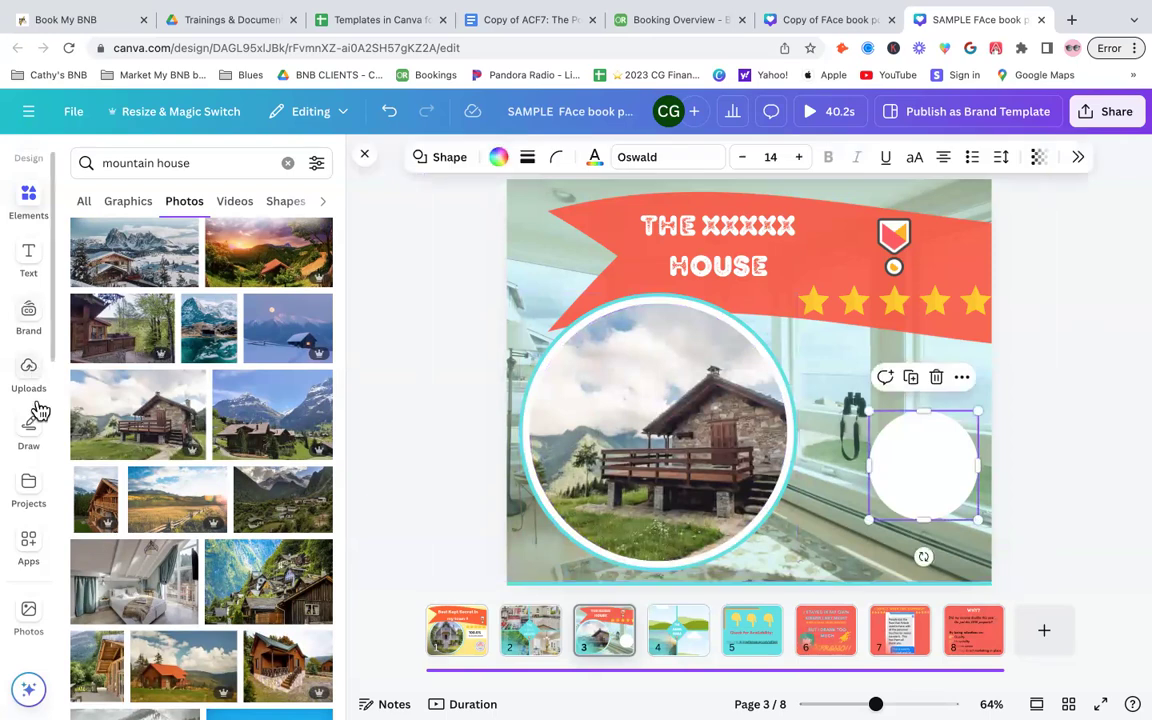
{"action": "scroll", "coordinate": [38, 411], "scroll_direction": "down", "scroll_amount": 2}
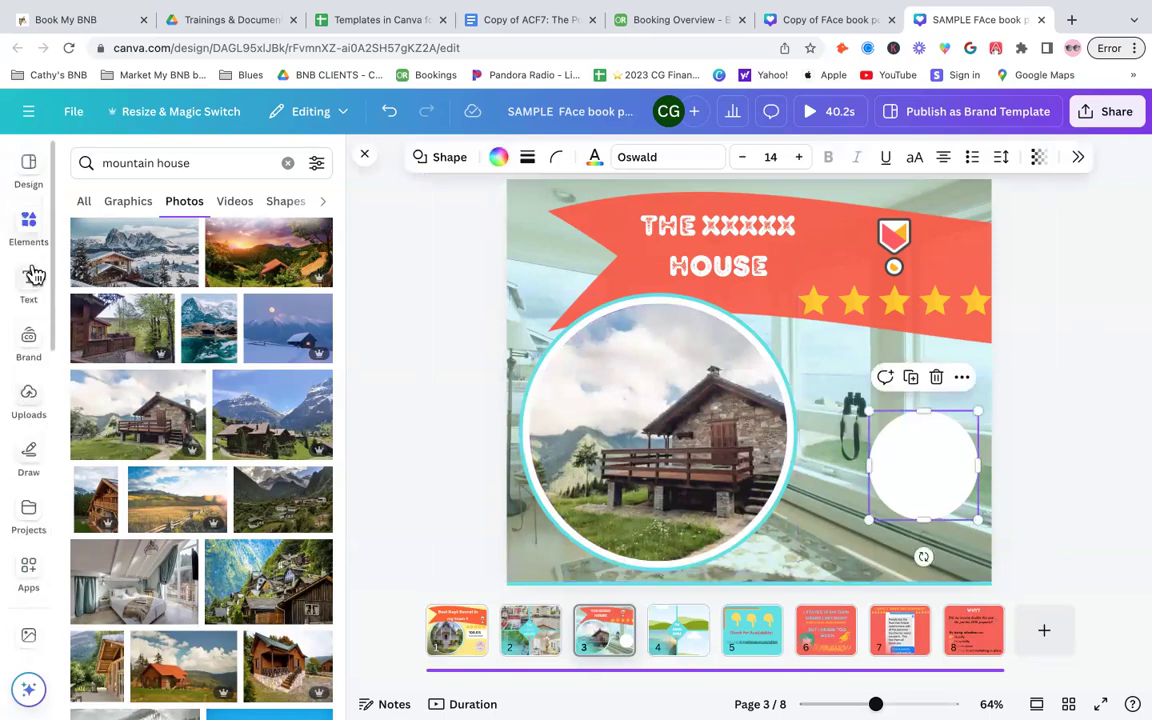
{"action": "left_click", "coordinate": [30, 398]}
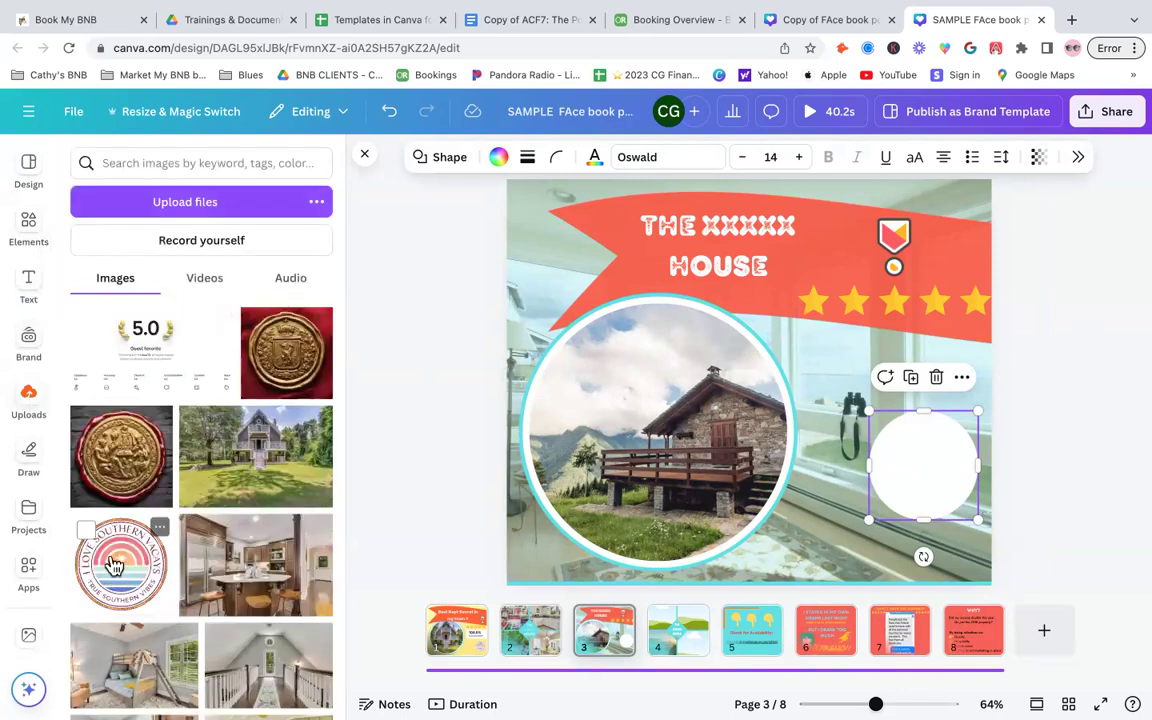
{"action": "left_click_drag", "start_coordinate": [830, 513], "coordinate": [925, 470]}
{"action": "left_click_drag", "start_coordinate": [880, 421], "coordinate": [963, 502]}
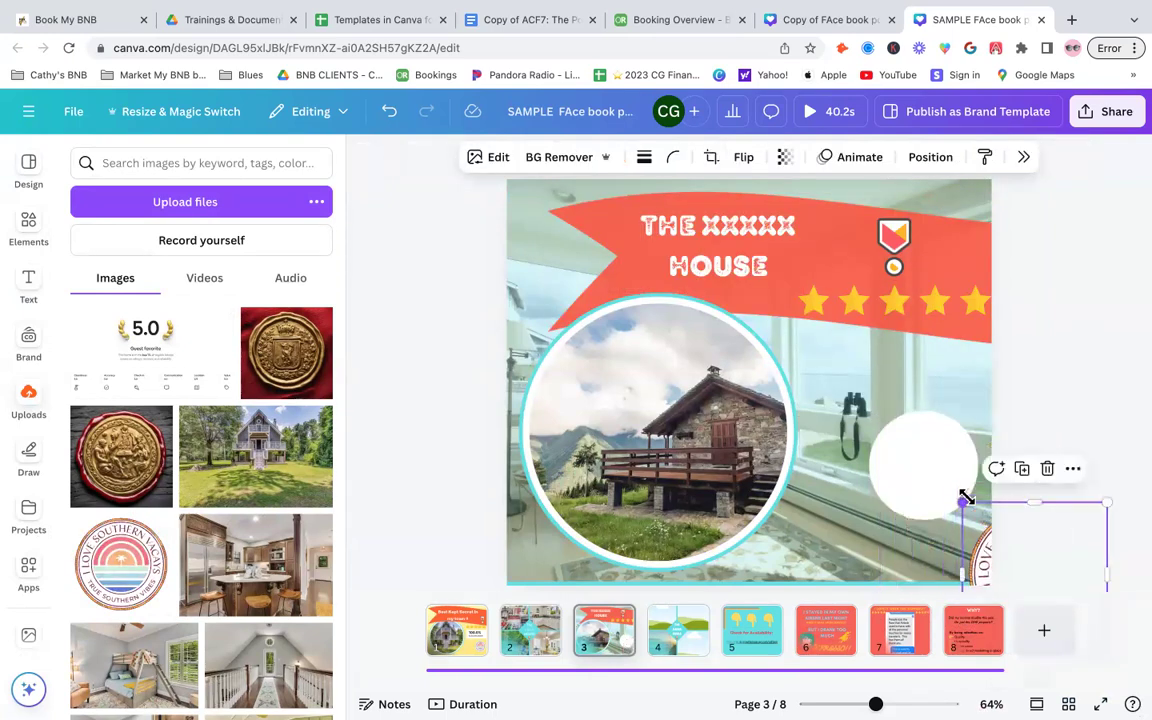
{"action": "left_click_drag", "start_coordinate": [1033, 539], "coordinate": [860, 407]}
{"action": "left_click_drag", "start_coordinate": [925, 470], "coordinate": [877, 512]}
{"action": "left_click", "coordinate": [963, 490]}
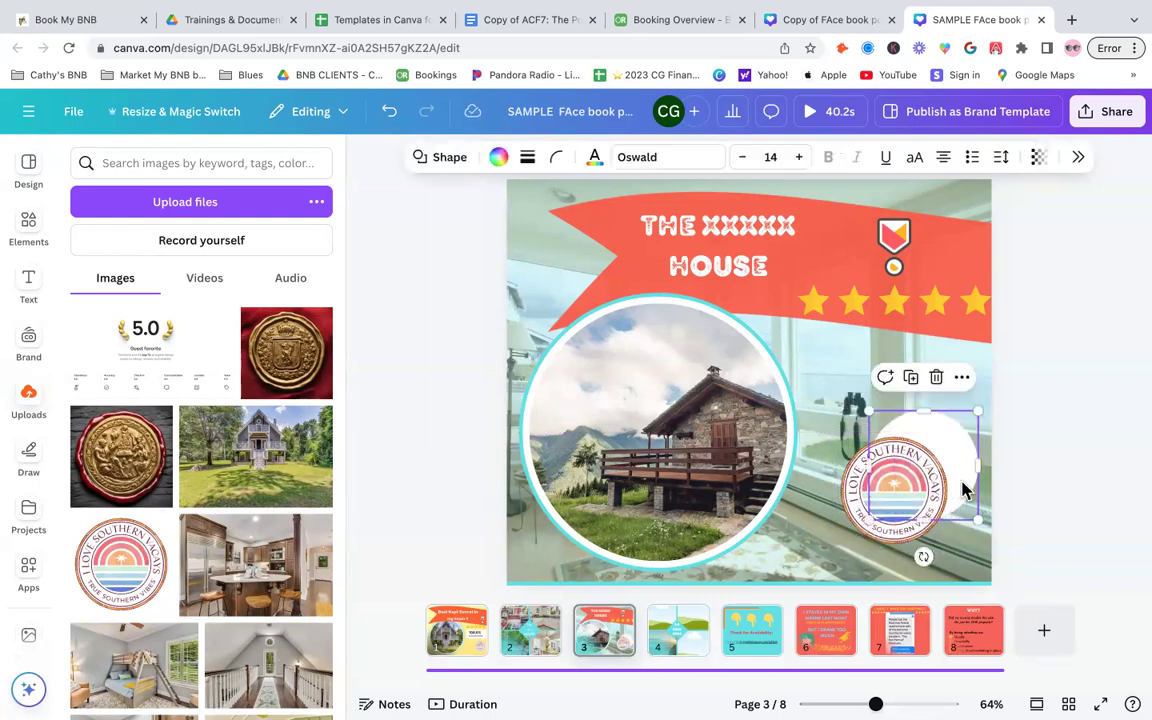
- Delete the small white circle and move the logo into its place in the lower-right corner
{"action": "key", "text": "Delete"}
{"action": "left_click", "coordinate": [890, 500]}
{"action": "left_click_drag", "start_coordinate": [890, 500], "coordinate": [915, 490]}
{"action": "left_click", "coordinate": [1092, 392]}
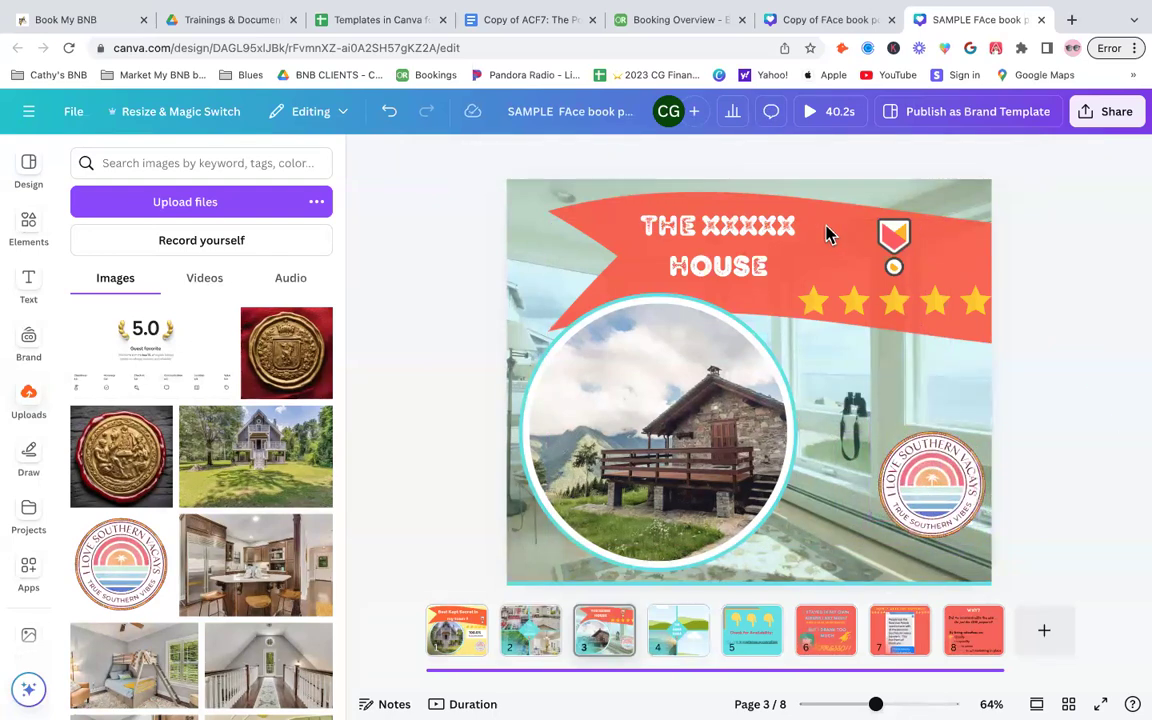
- Change page 3's title font to Luciole, after trying Breul Grotesk and Hammersmith One
{"action": "left_click", "coordinate": [790, 247]}
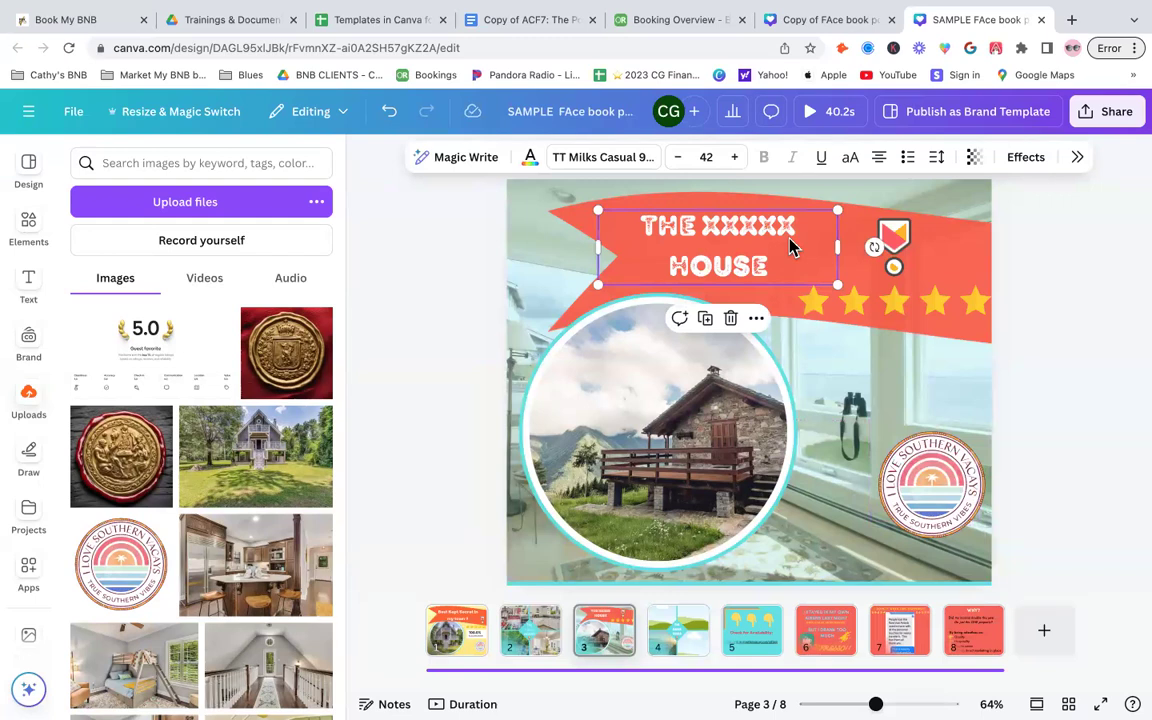
{"action": "left_click", "coordinate": [612, 158]}
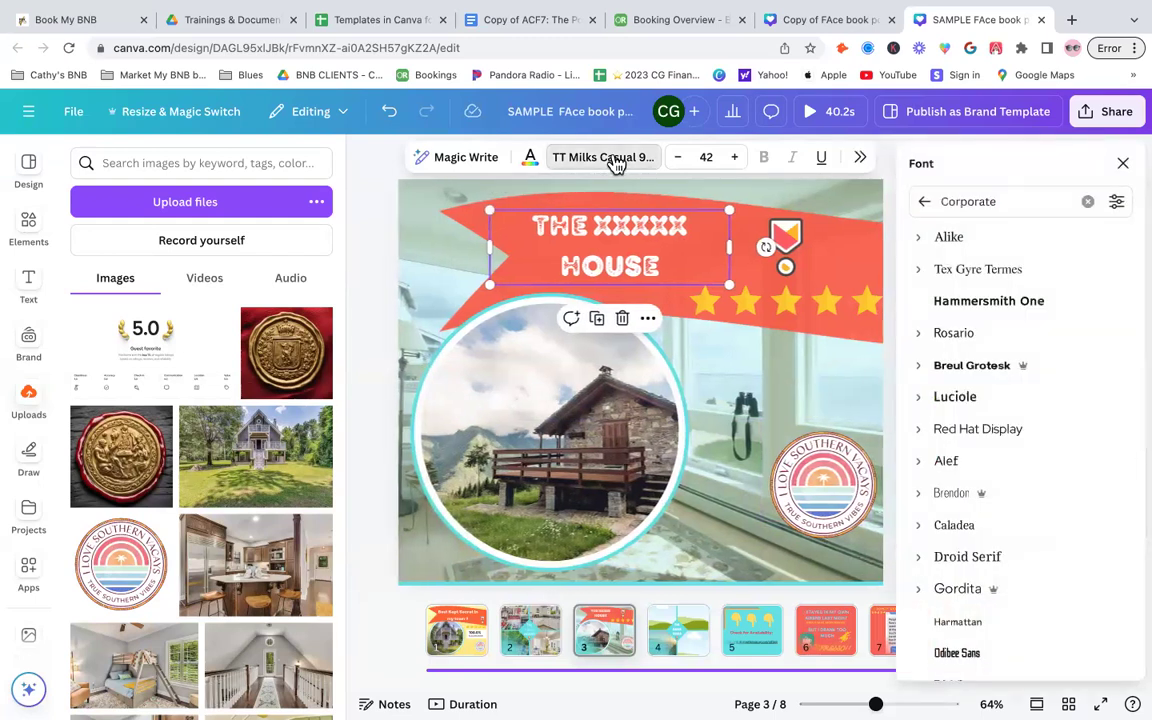
{"action": "left_click", "coordinate": [993, 367]}
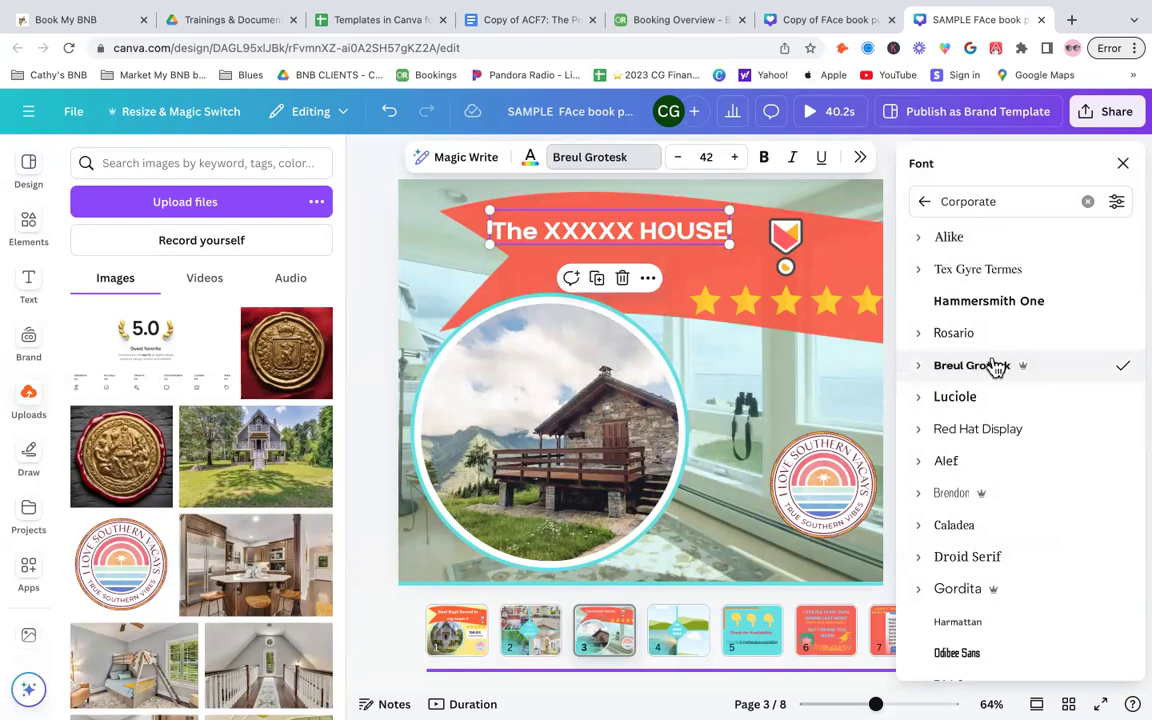
{"action": "left_click", "coordinate": [1008, 304]}
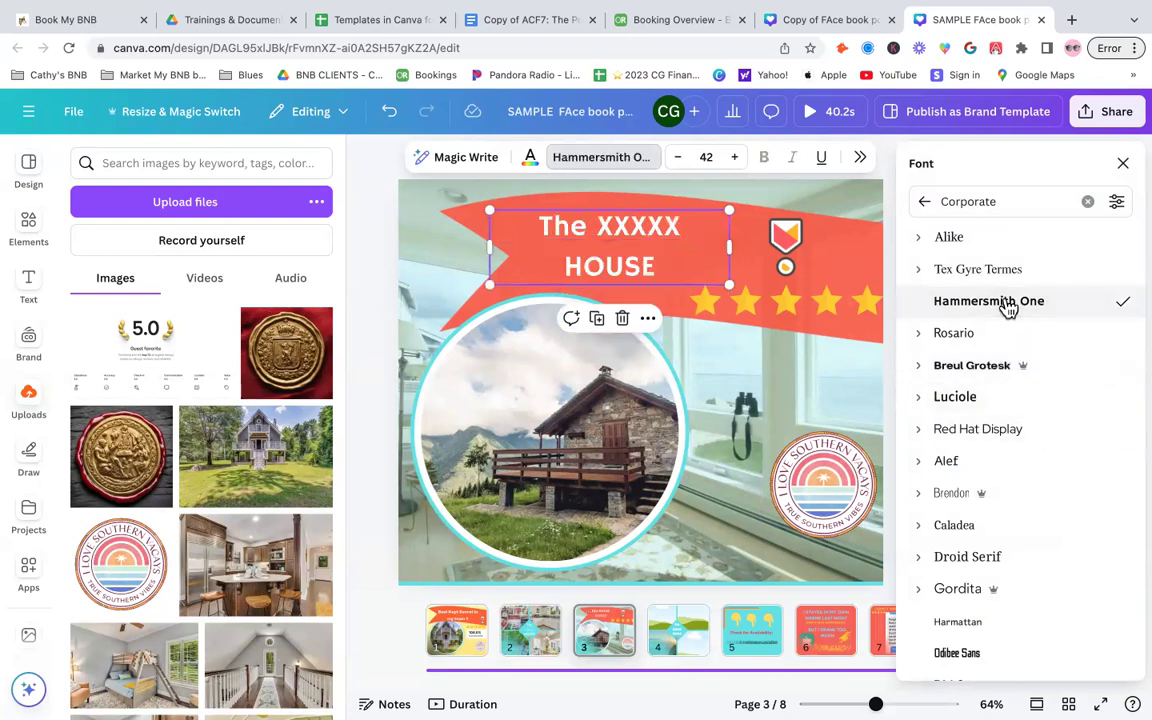
{"action": "left_click", "coordinate": [1064, 400]}
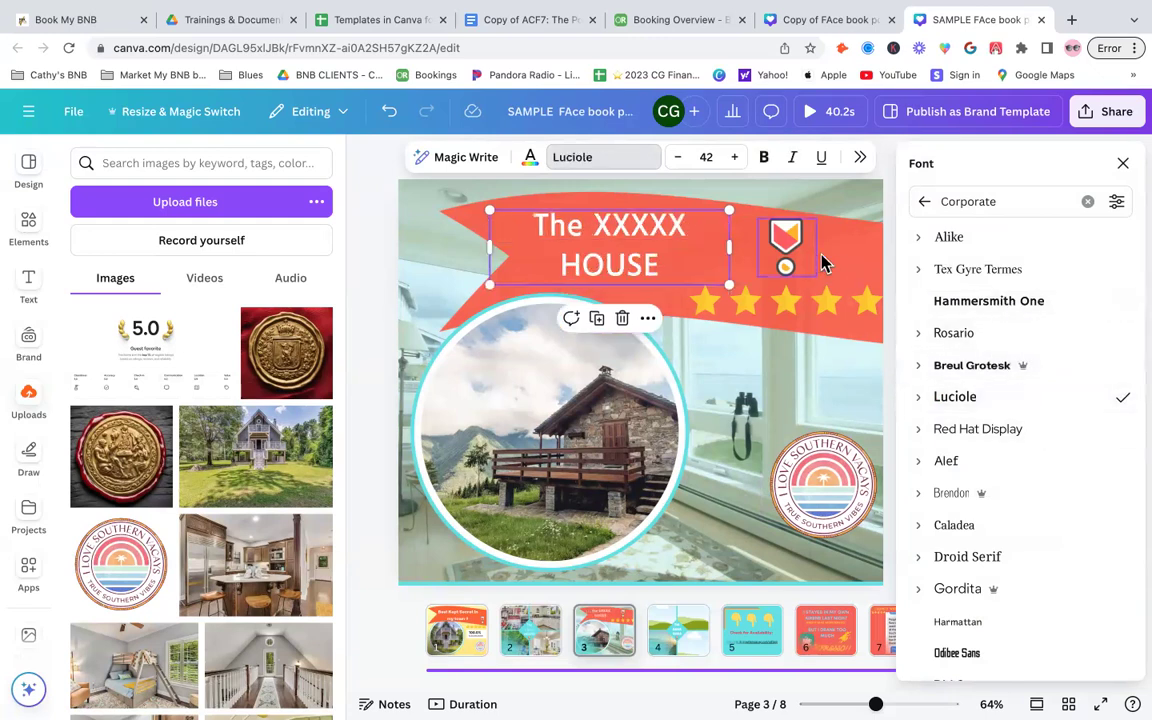
- Select the banner image on page 3 and open its image editing options
{"action": "left_click", "coordinate": [866, 241]}
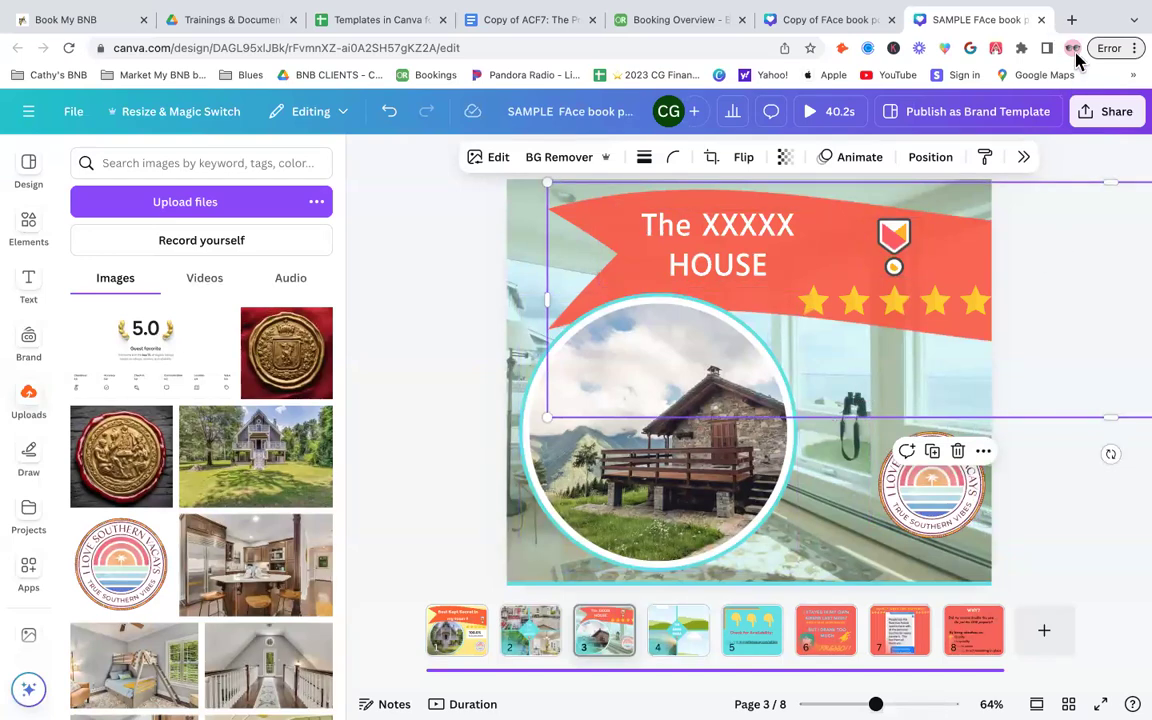
{"action": "left_click", "coordinate": [485, 160]}
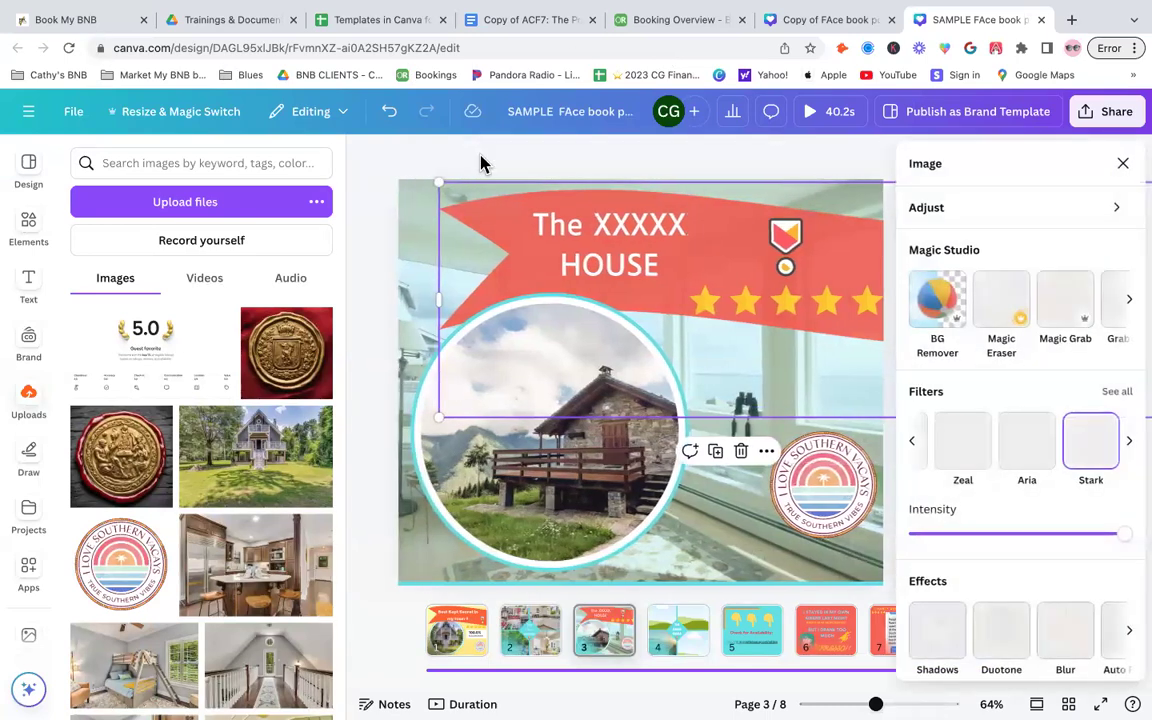
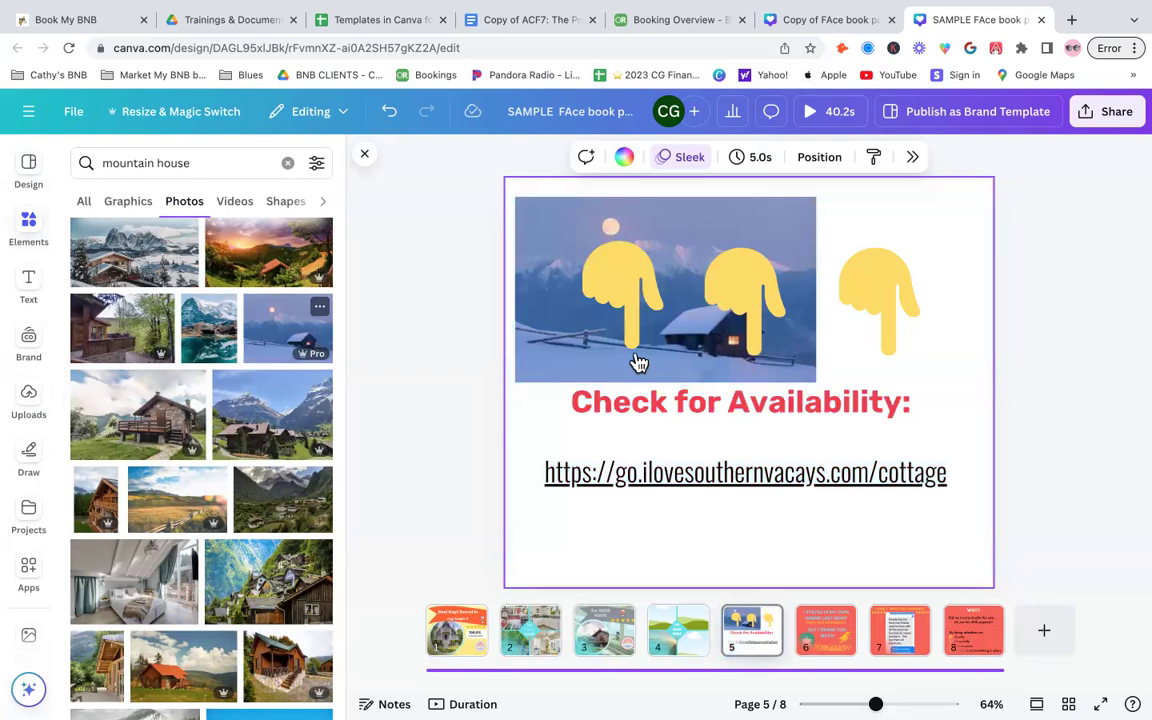
- Undo the last two changes on page 5
{"action": "left_click", "coordinate": [390, 114]}
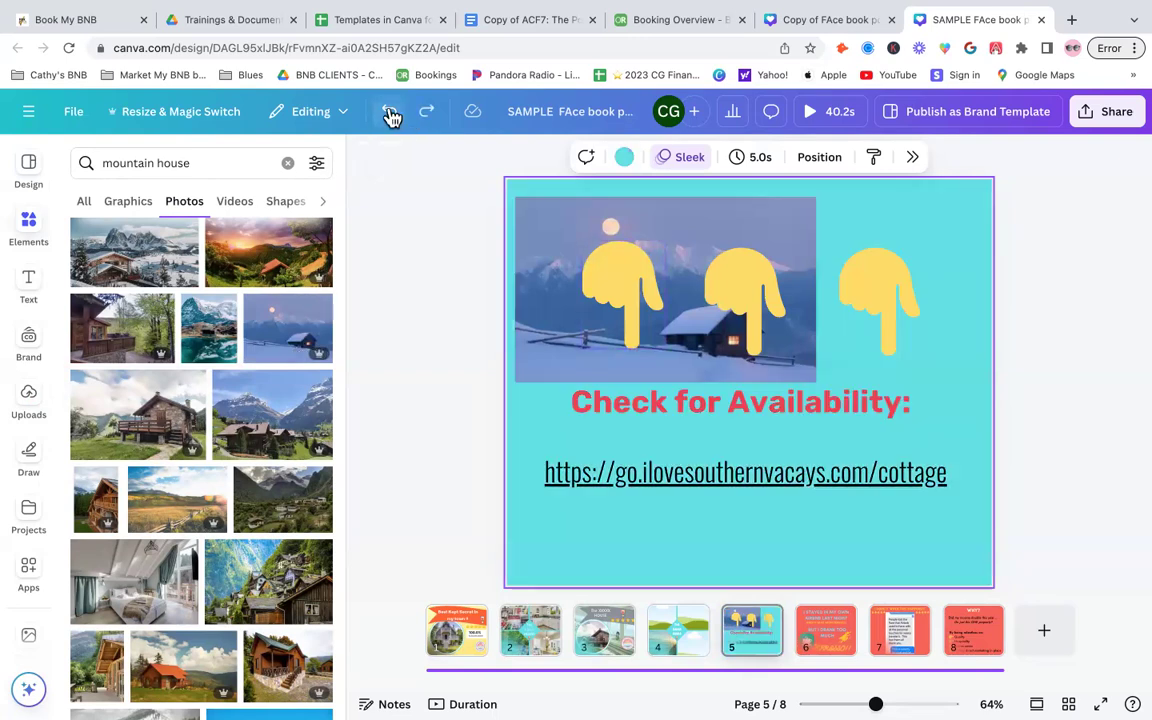
{"action": "left_click", "coordinate": [390, 114]}
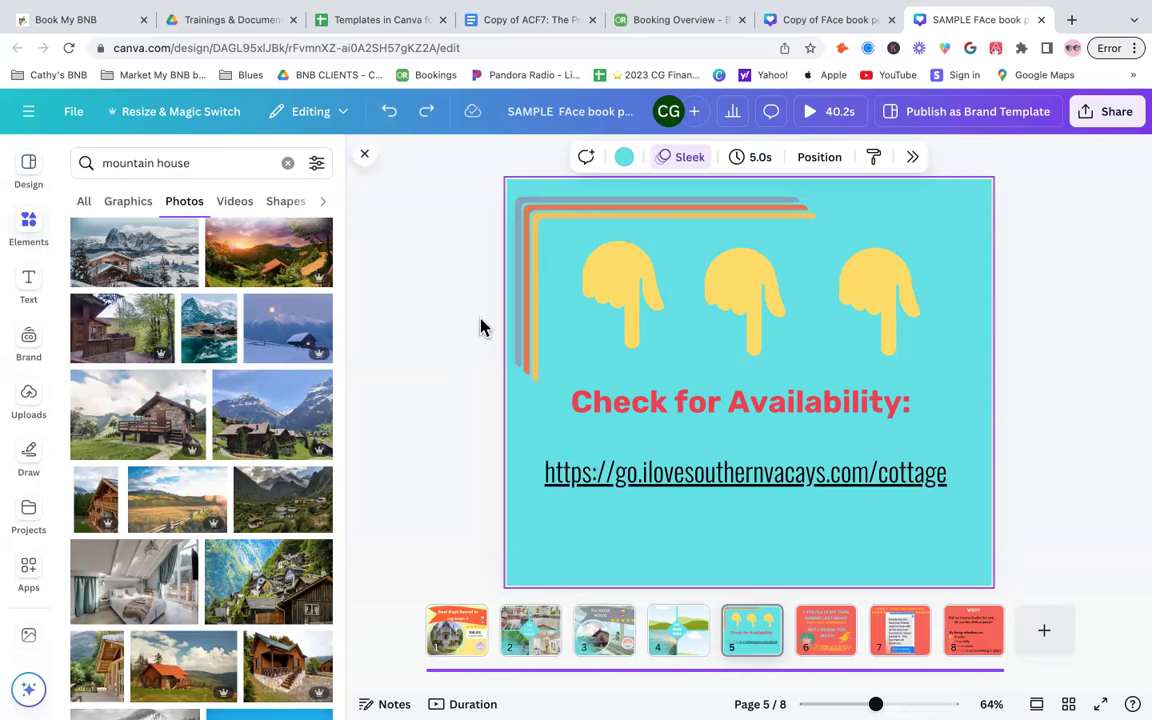
- Search the design templates for arrow down
{"action": "left_click", "coordinate": [22, 230]}
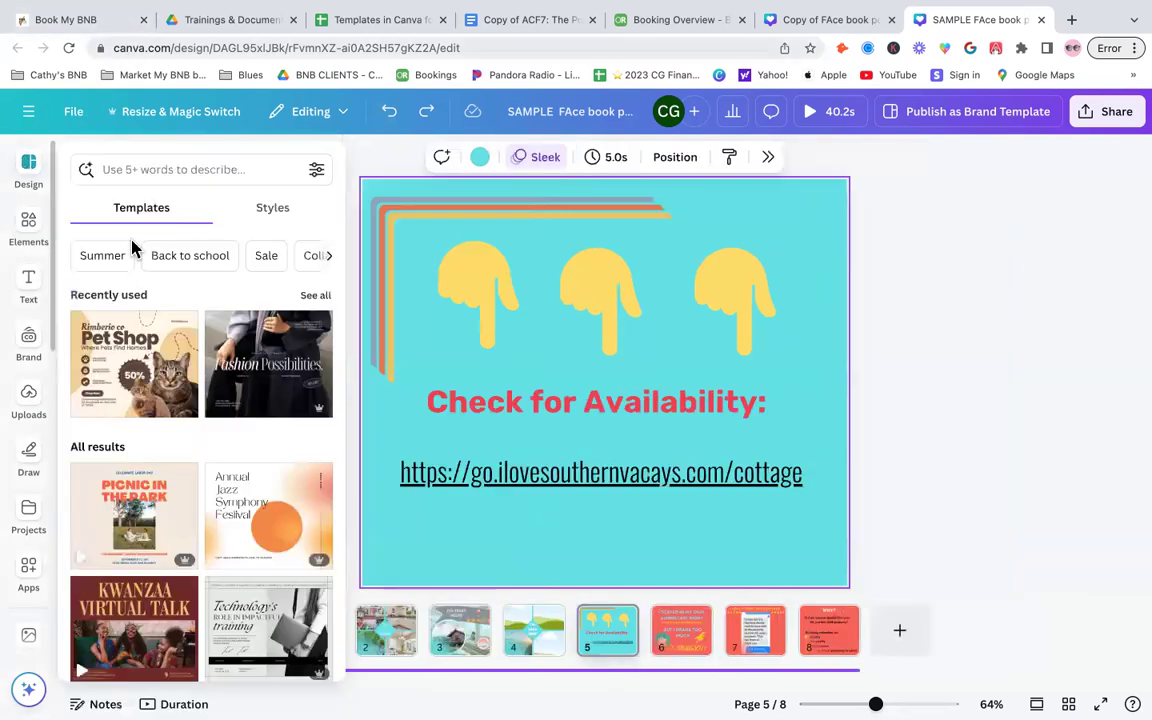
{"action": "left_click", "coordinate": [257, 168]}
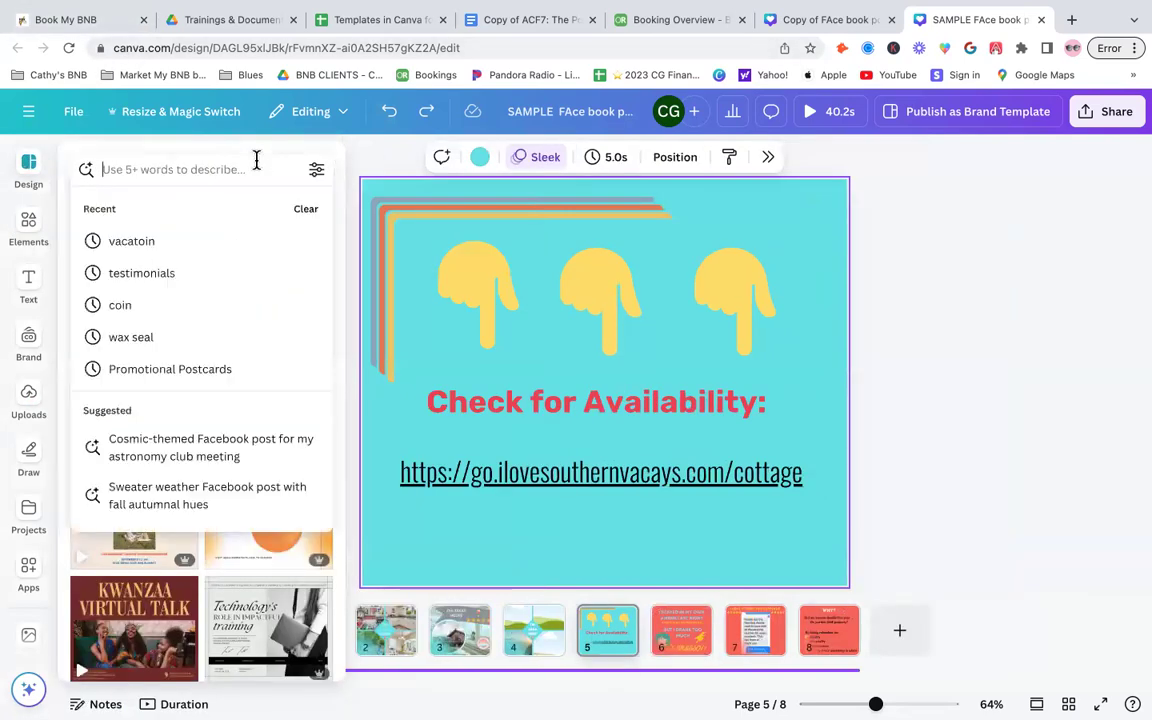
{"action": "type", "text": "arrow down"}
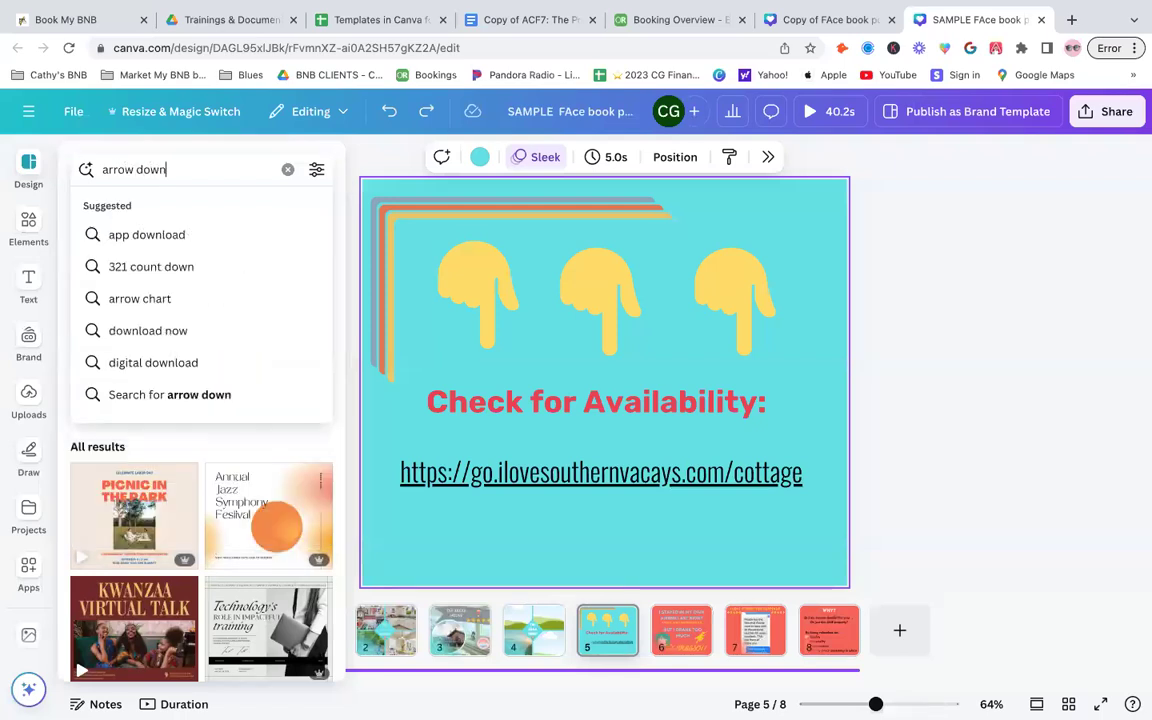
{"action": "key", "text": "Return"}
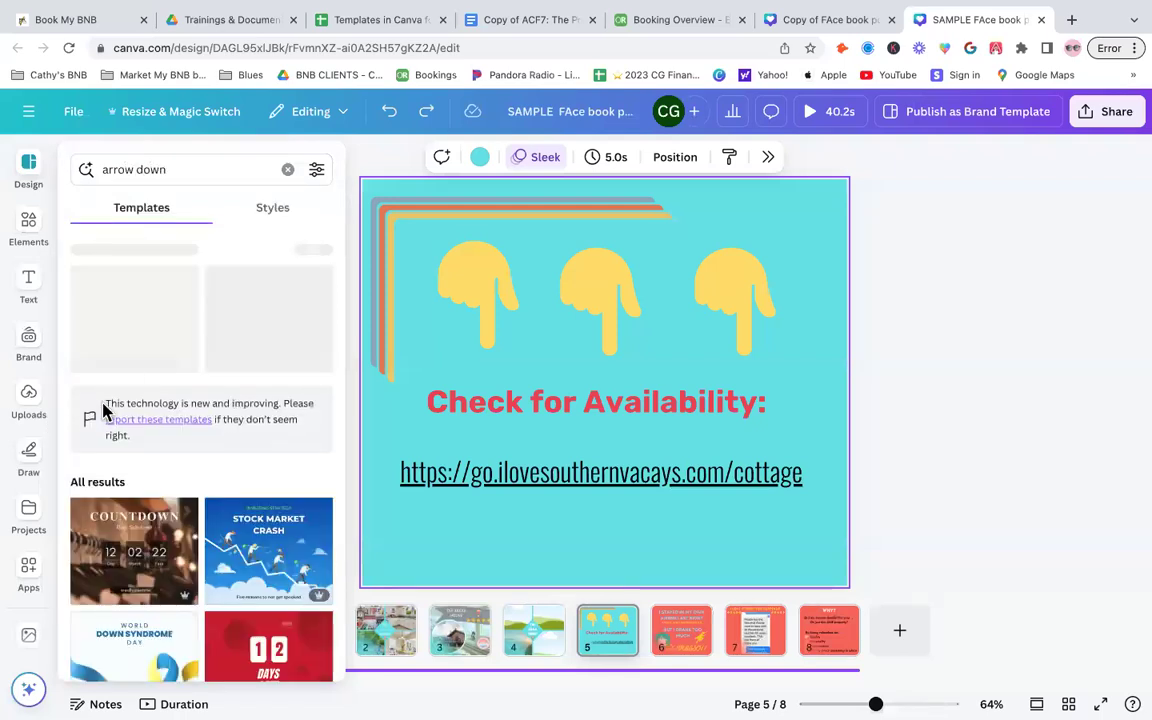
- Search the elements for arrow down and replace the first yellow pointing hand with a double chevron graphic
{"action": "left_click", "coordinate": [28, 222]}
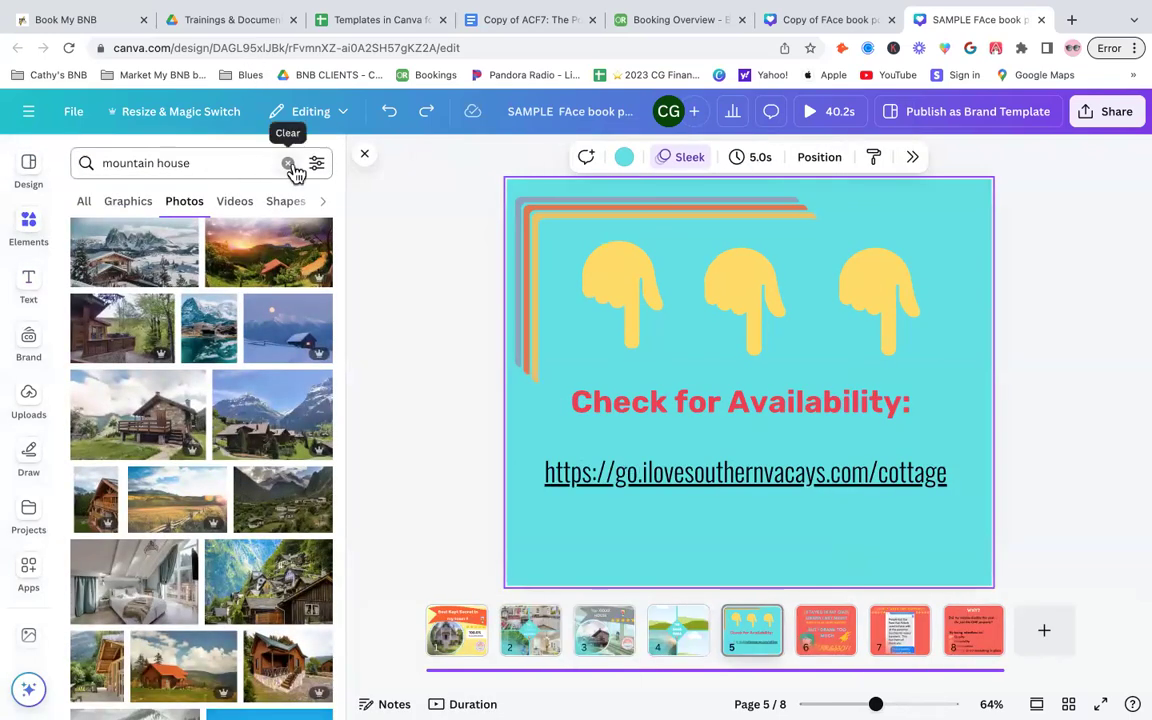
{"action": "left_click", "coordinate": [288, 163]}
{"action": "left_click", "coordinate": [149, 162]}
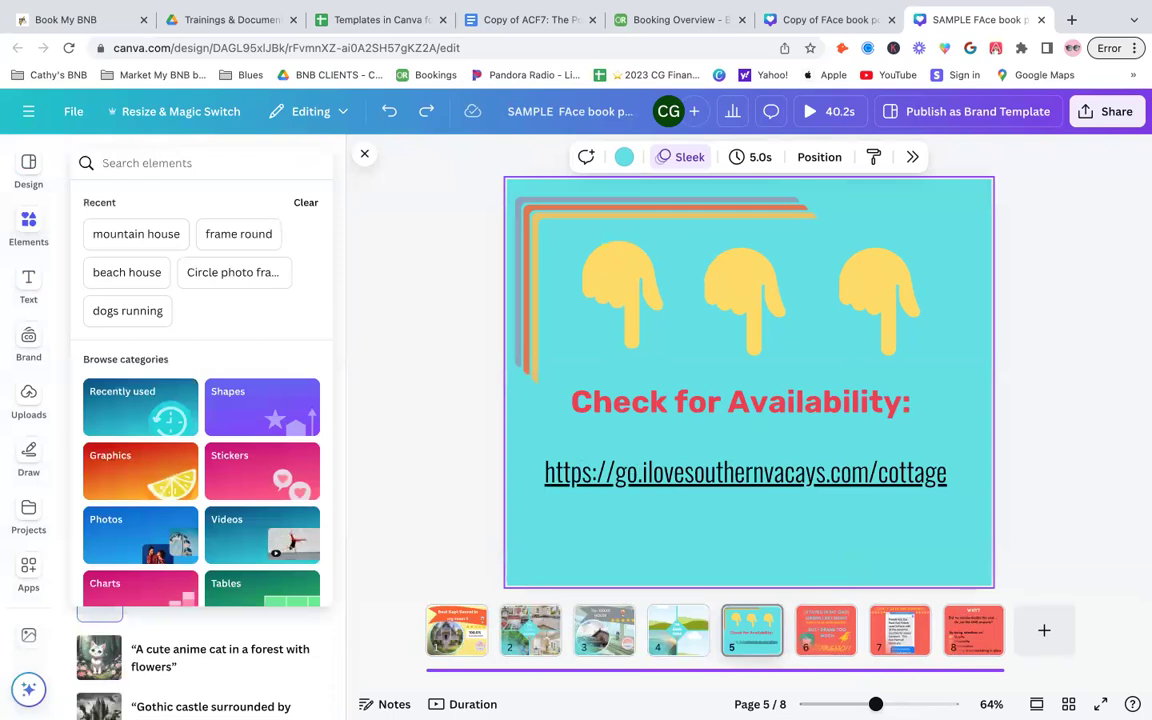
{"action": "type", "text": "arrow"}
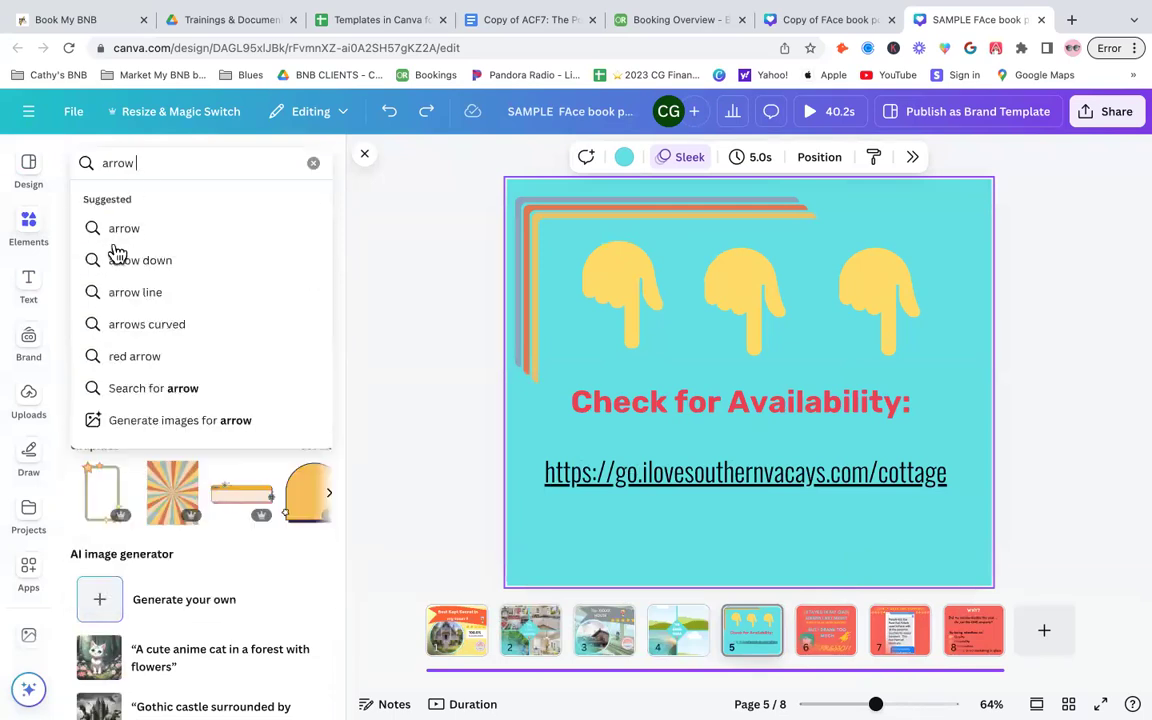
{"action": "left_click", "coordinate": [138, 260]}
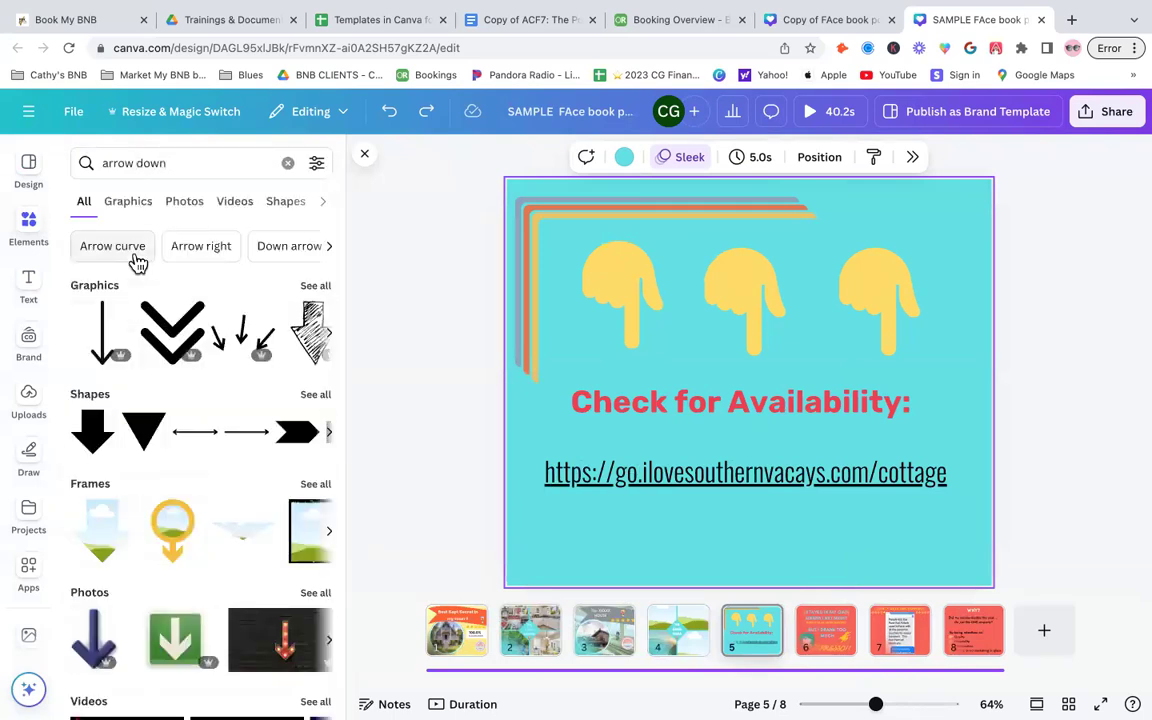
{"action": "left_click", "coordinate": [620, 303]}
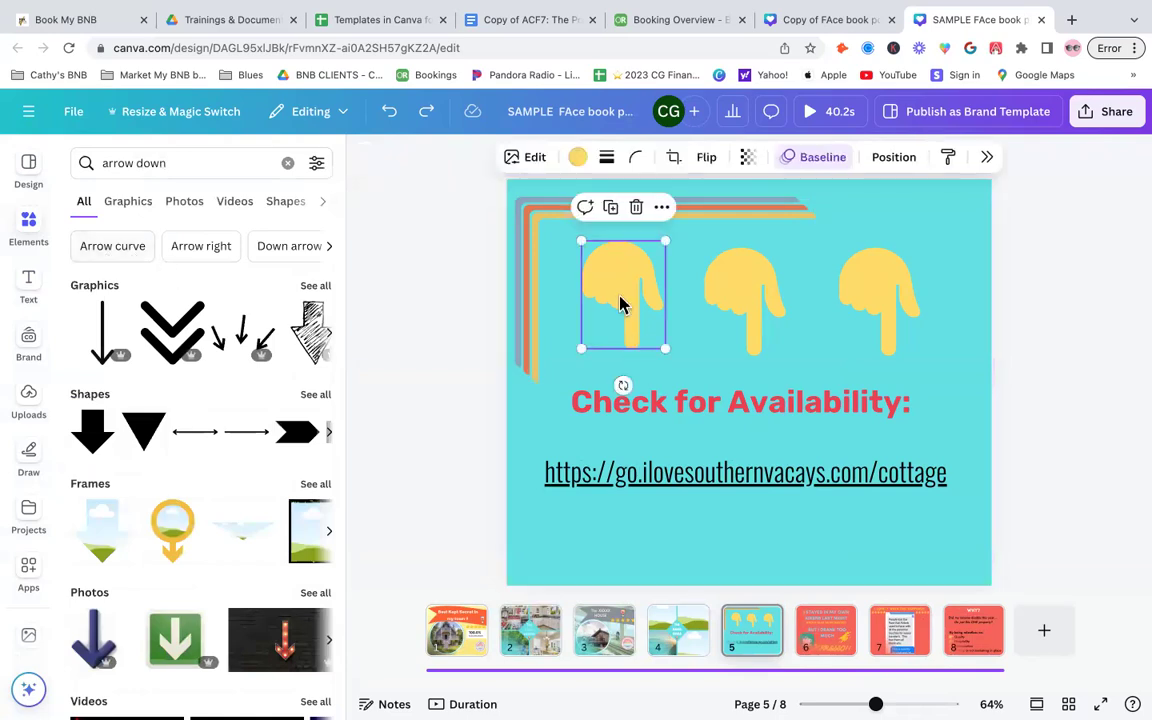
{"action": "key", "text": "Delete"}
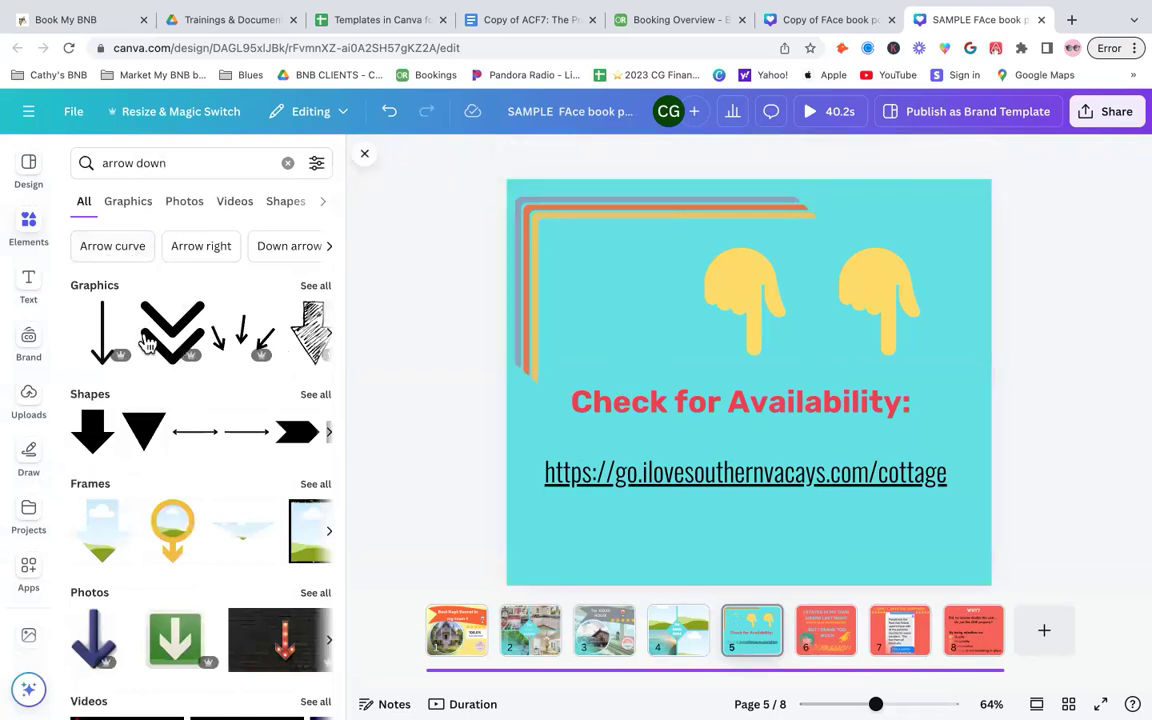
{"action": "left_click", "coordinate": [174, 337]}
{"action": "left_click_drag", "start_coordinate": [738, 355], "coordinate": [625, 285]}
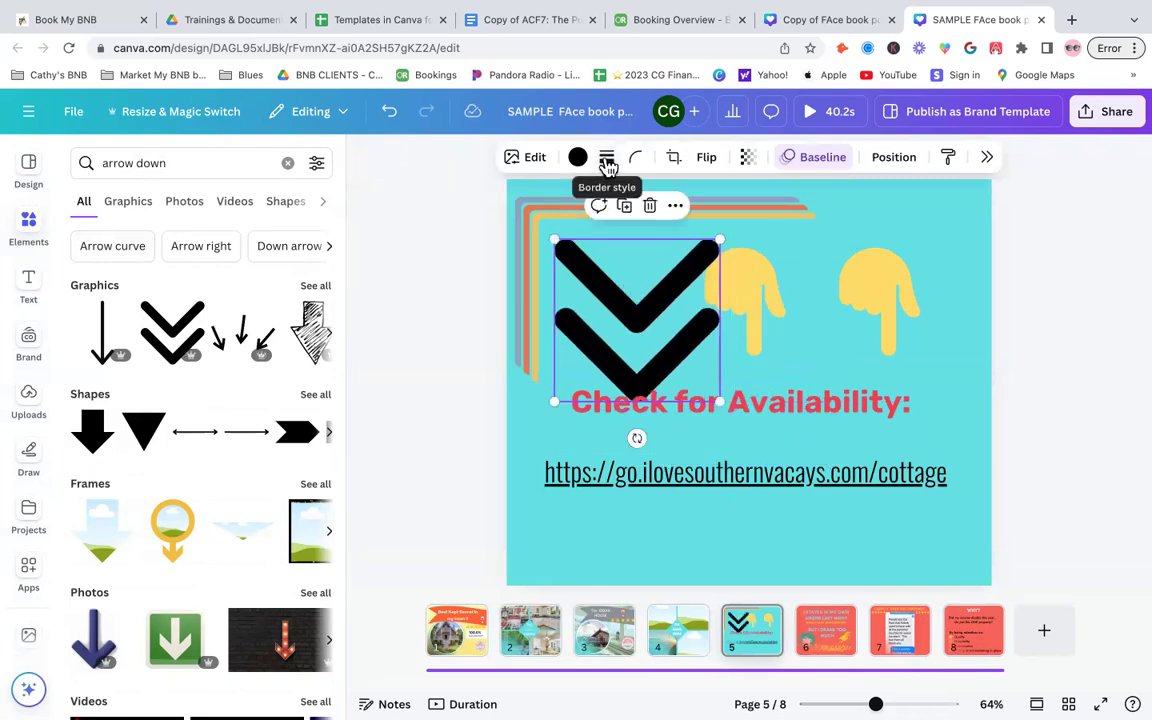
- Color the chevron red from the brand kit and resize it slightly
{"action": "left_click", "coordinate": [577, 158]}
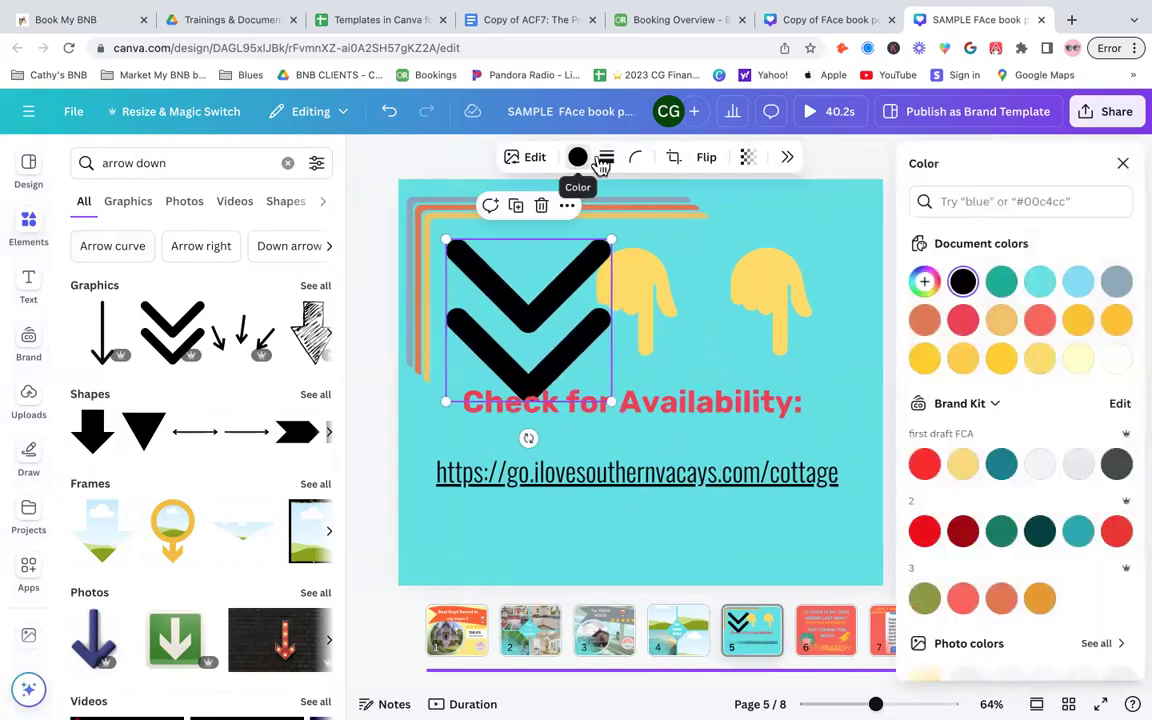
{"action": "left_click", "coordinate": [924, 464]}
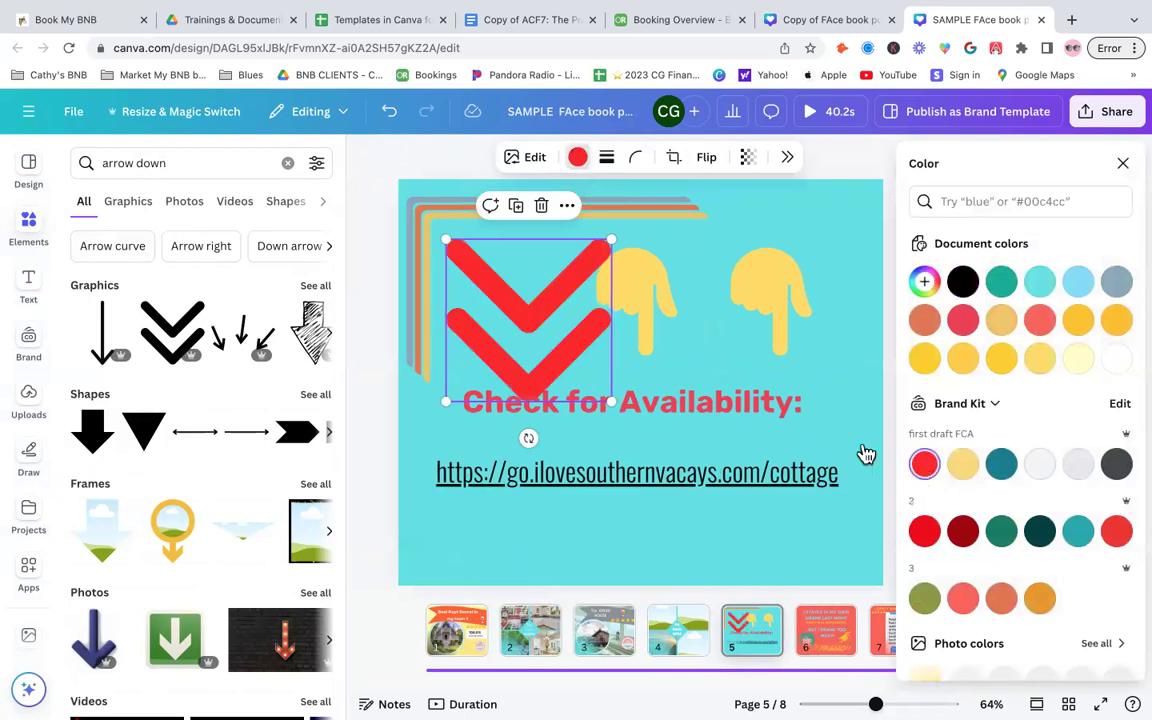
{"action": "left_click_drag", "start_coordinate": [445, 236], "coordinate": [472, 246]}
{"action": "left_click_drag", "start_coordinate": [563, 372], "coordinate": [571, 365]}
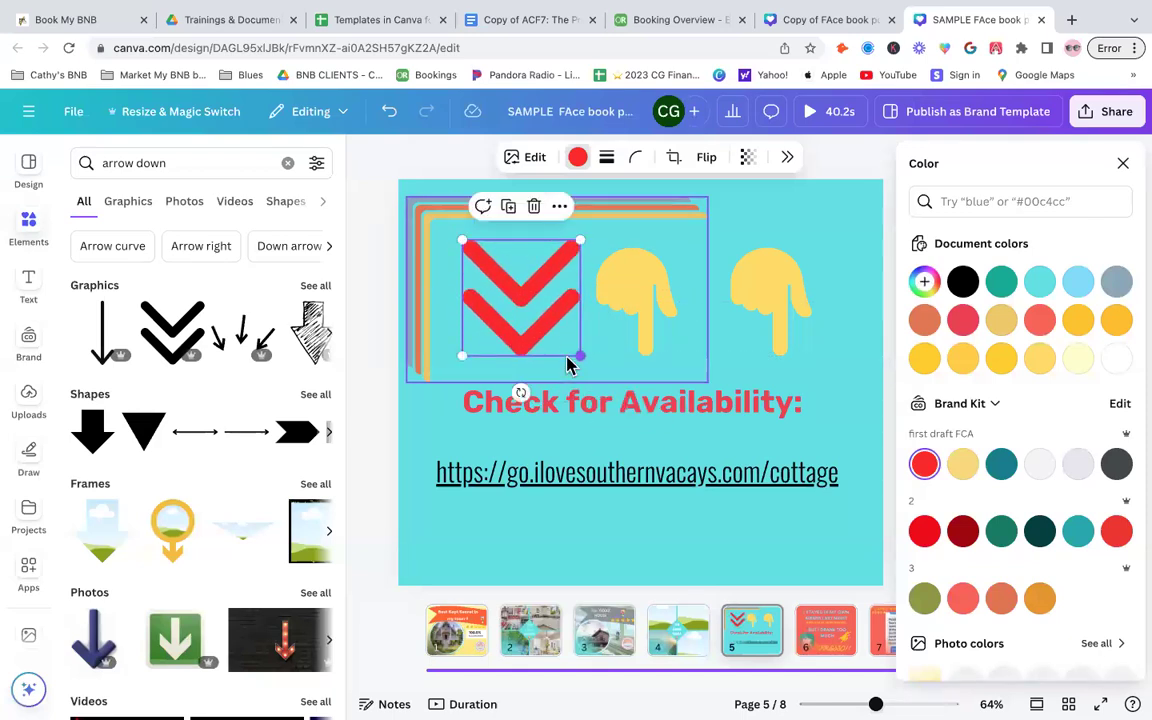
- Delete the two remaining yellow pointing hands
{"action": "left_click", "coordinate": [655, 287]}
{"action": "key", "text": "Delete"}
{"action": "left_click", "coordinate": [864, 290]}
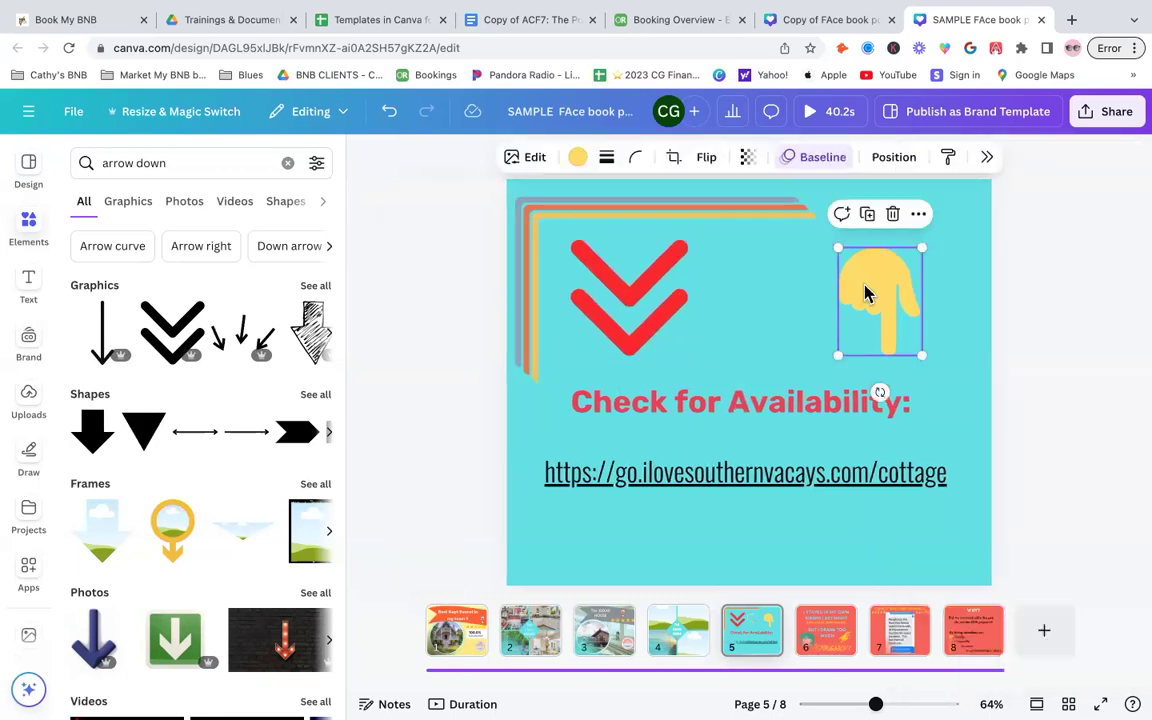
{"action": "key", "text": "Delete"}
- Duplicate the red chevron twice and place the copies in a row across the top
{"action": "left_click", "coordinate": [628, 309]}
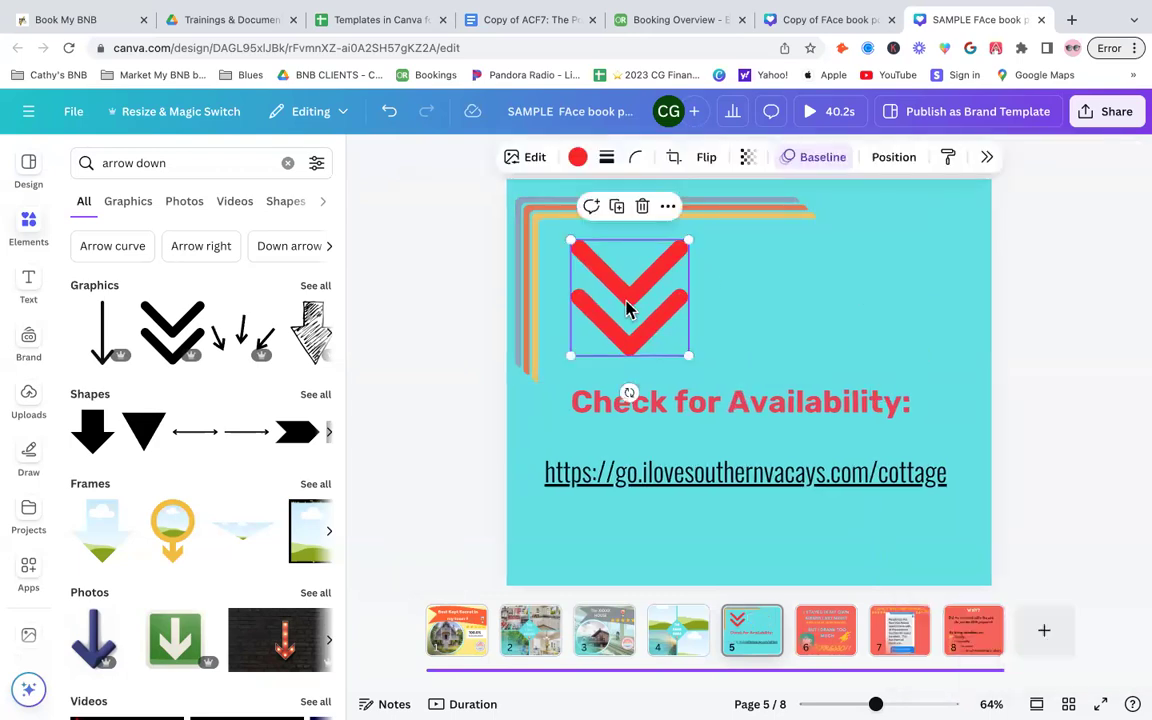
{"action": "right_click", "coordinate": [627, 309]}
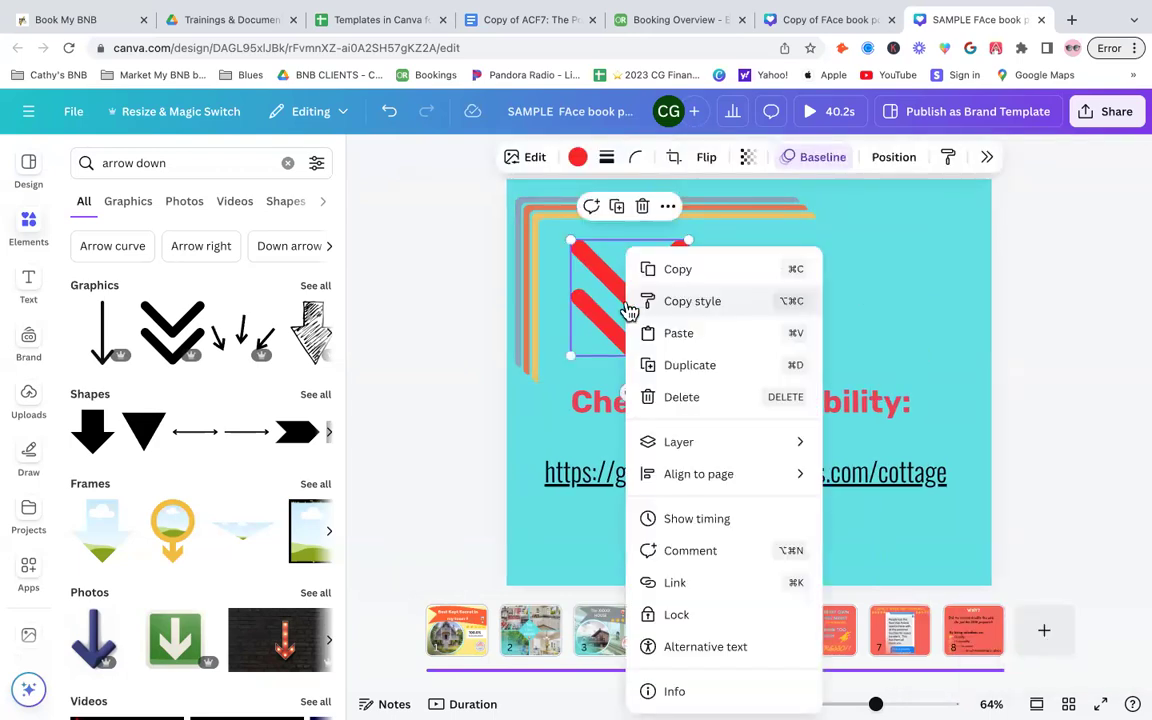
{"action": "left_click", "coordinate": [700, 367]}
{"action": "left_click_drag", "start_coordinate": [649, 306], "coordinate": [789, 297]}
{"action": "right_click", "coordinate": [789, 297]}
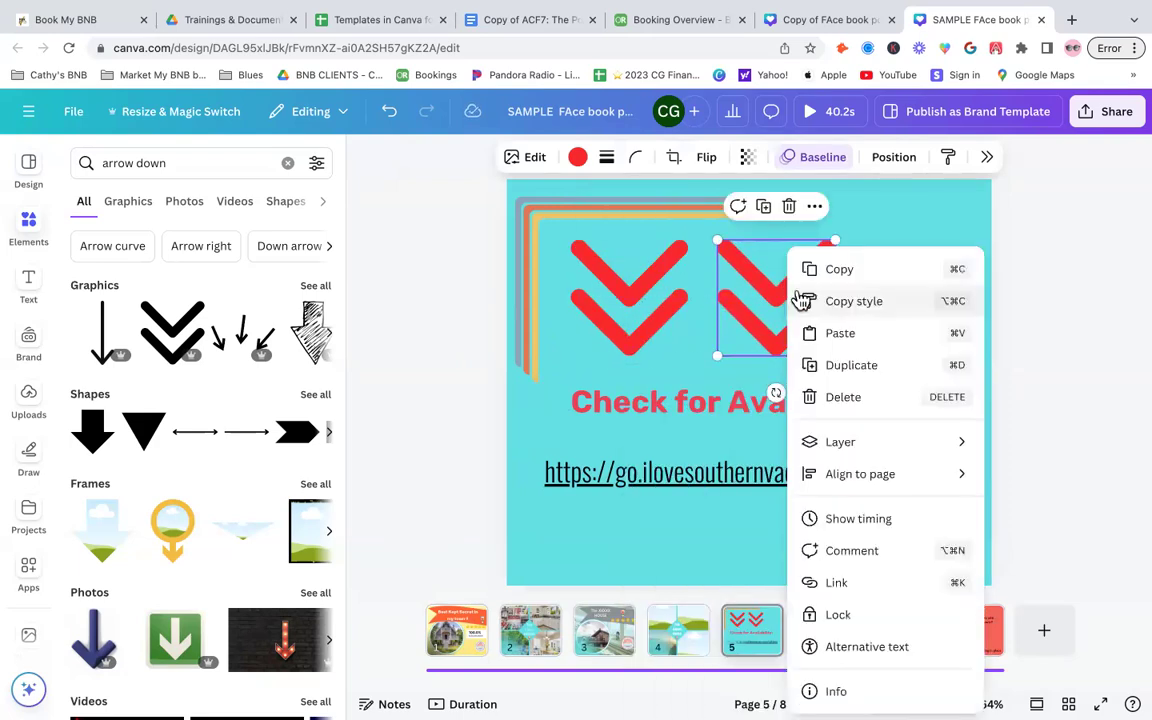
{"action": "left_click", "coordinate": [869, 367]}
{"action": "left_click", "coordinate": [1088, 313]}
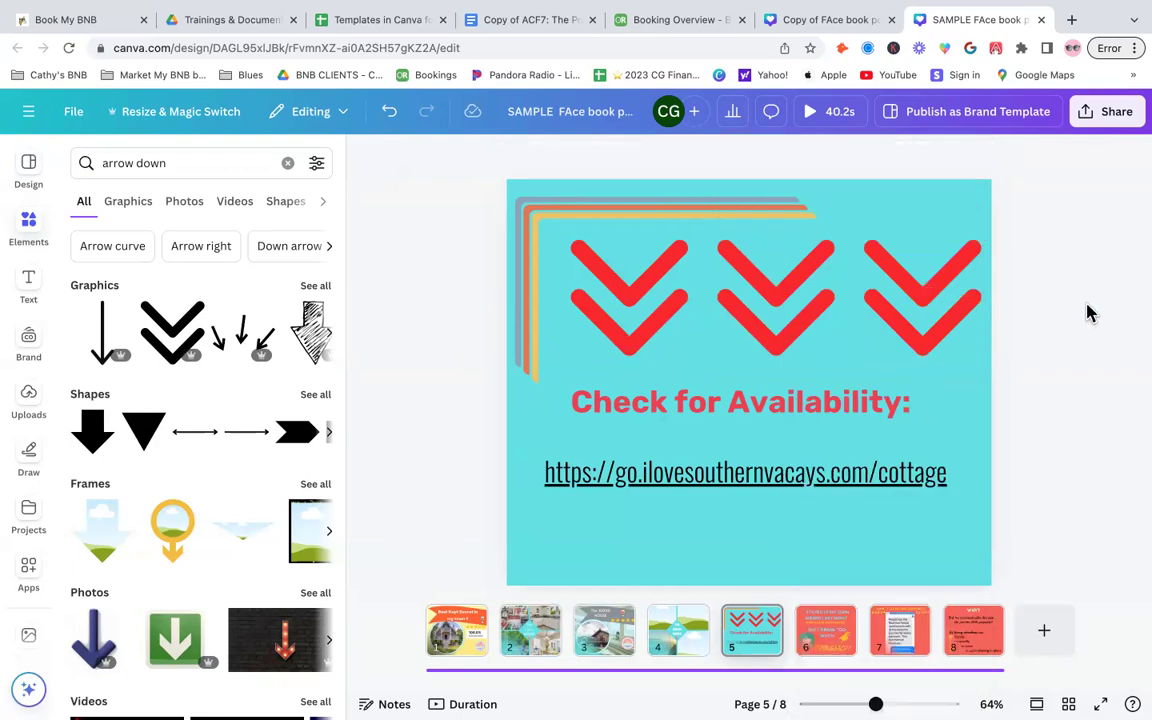
- Delete the stacked colored frames graphic and realign the three chevrons evenly across the top
{"action": "left_click", "coordinate": [607, 209]}
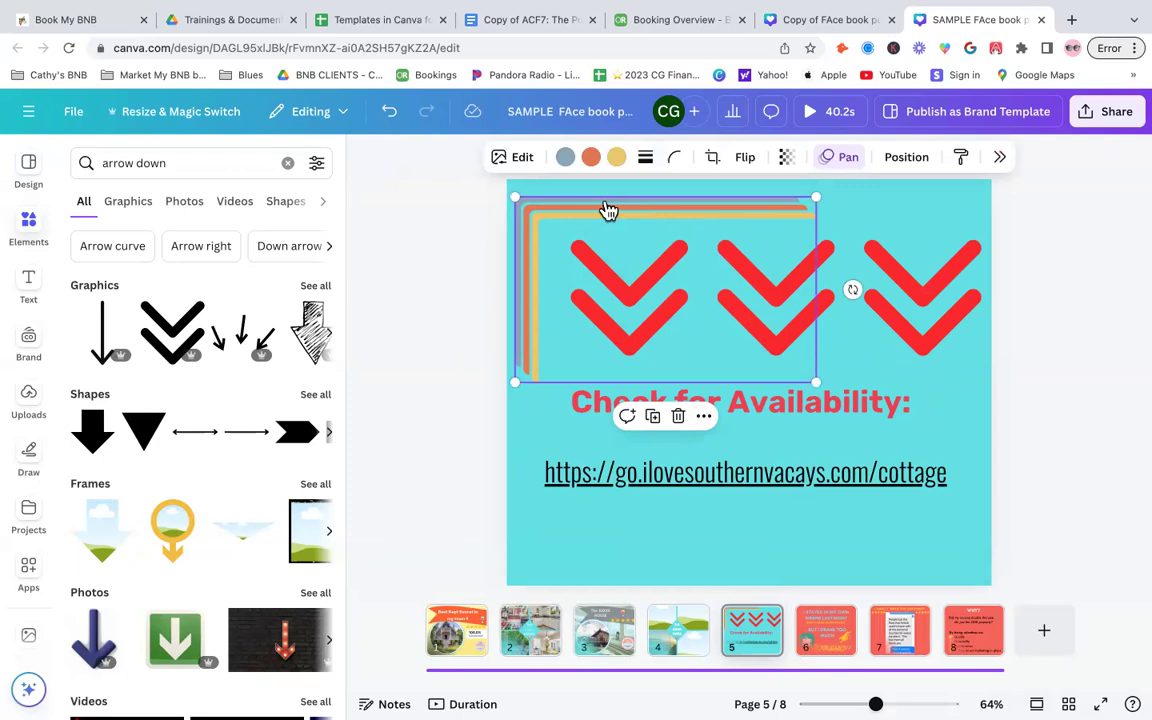
{"action": "key", "text": "Delete"}
{"action": "left_click_drag", "start_coordinate": [621, 268], "coordinate": [598, 266]}
{"action": "left_click_drag", "start_coordinate": [754, 287], "coordinate": [740, 275]}
{"action": "left_click", "coordinate": [914, 285]}
{"action": "left_click_drag", "start_coordinate": [919, 287], "coordinate": [905, 277]}
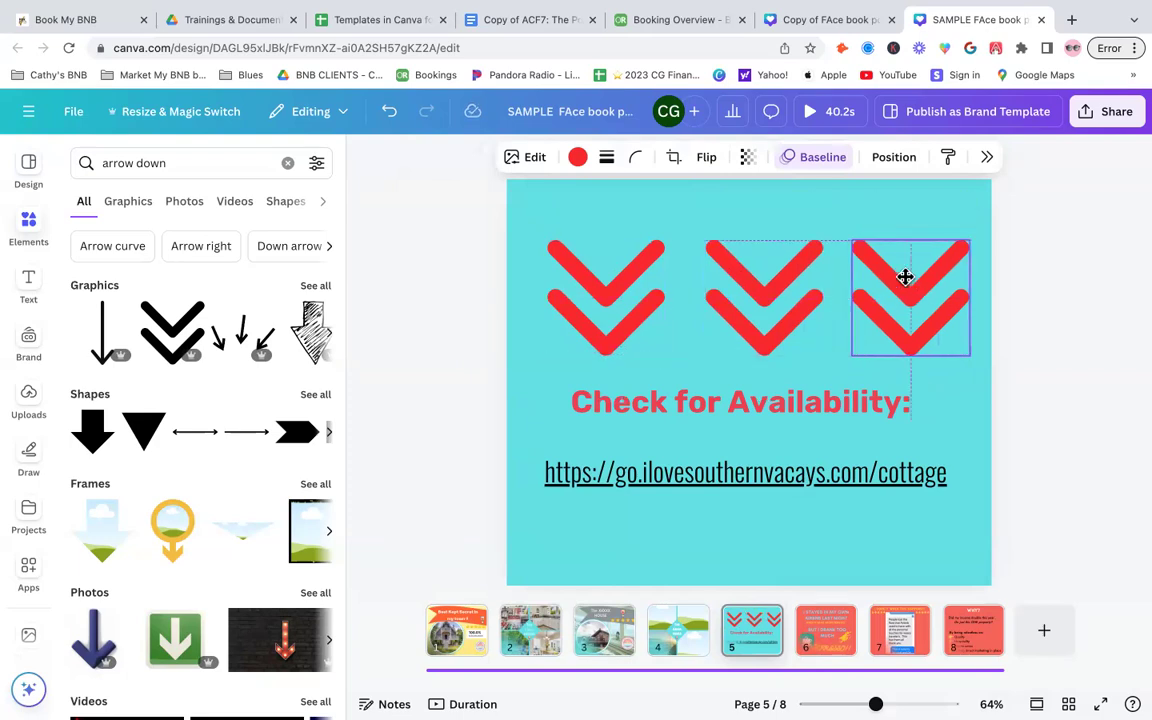
{"action": "left_click", "coordinate": [1096, 290]}
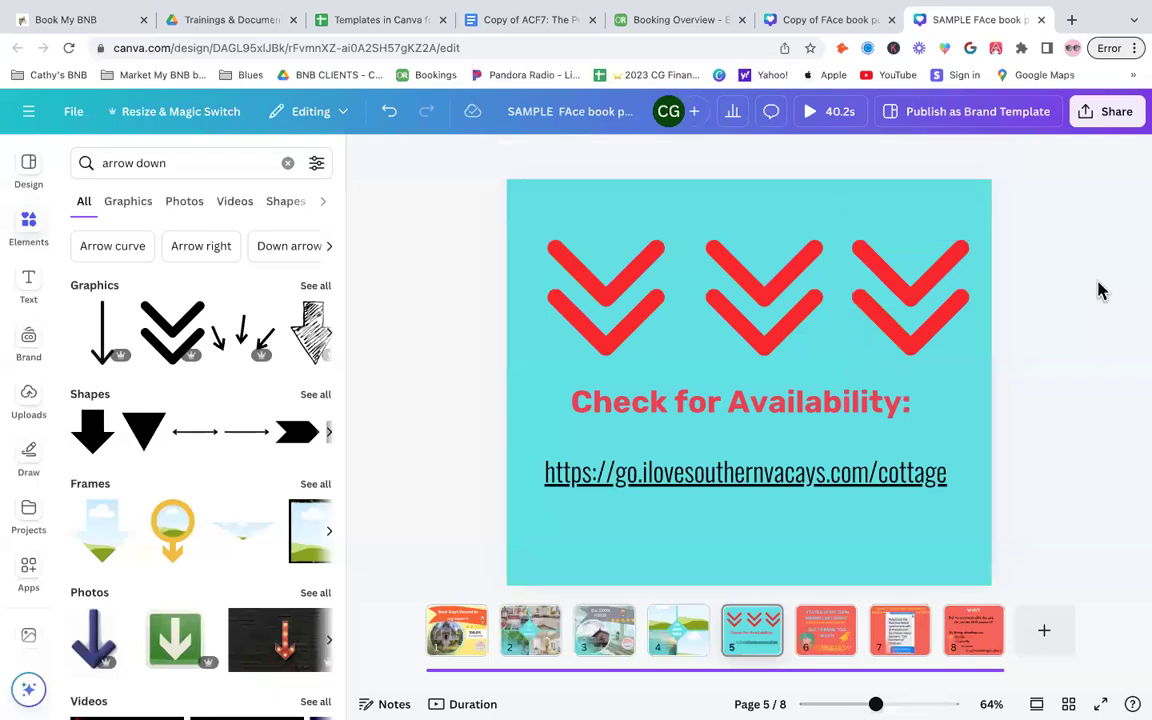
- Change the 'Check for Availability:' title color to the red #fc2421
{"action": "left_click", "coordinate": [799, 410]}
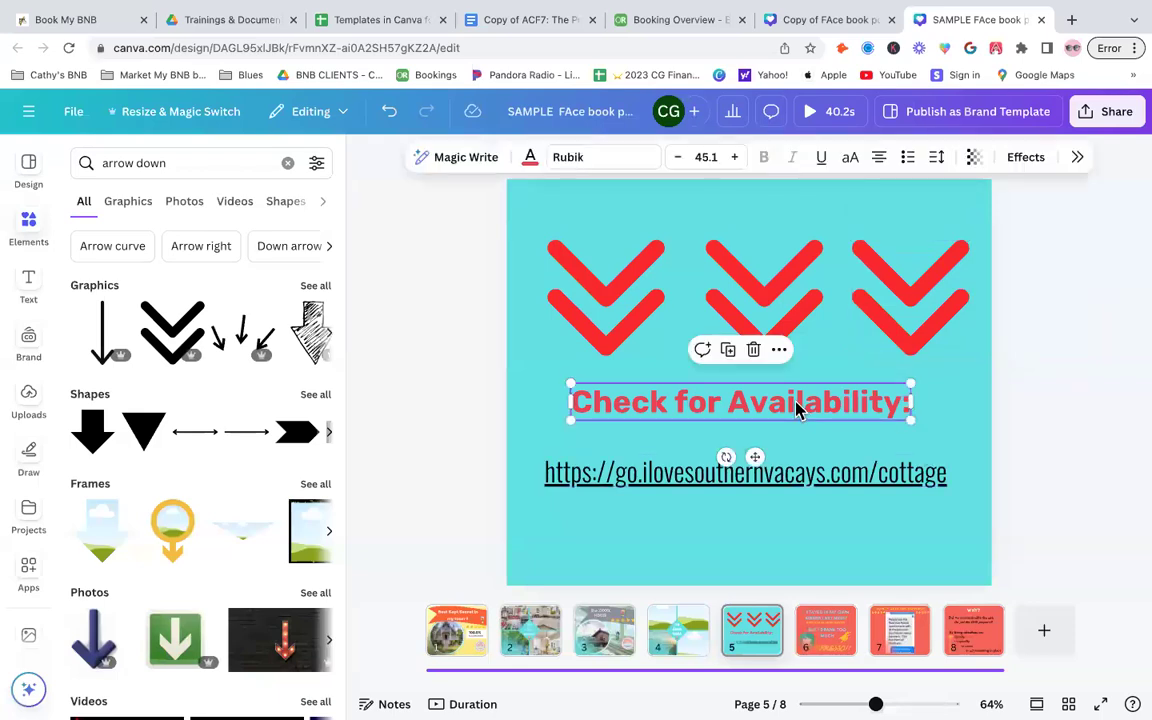
{"action": "left_click", "coordinate": [531, 158]}
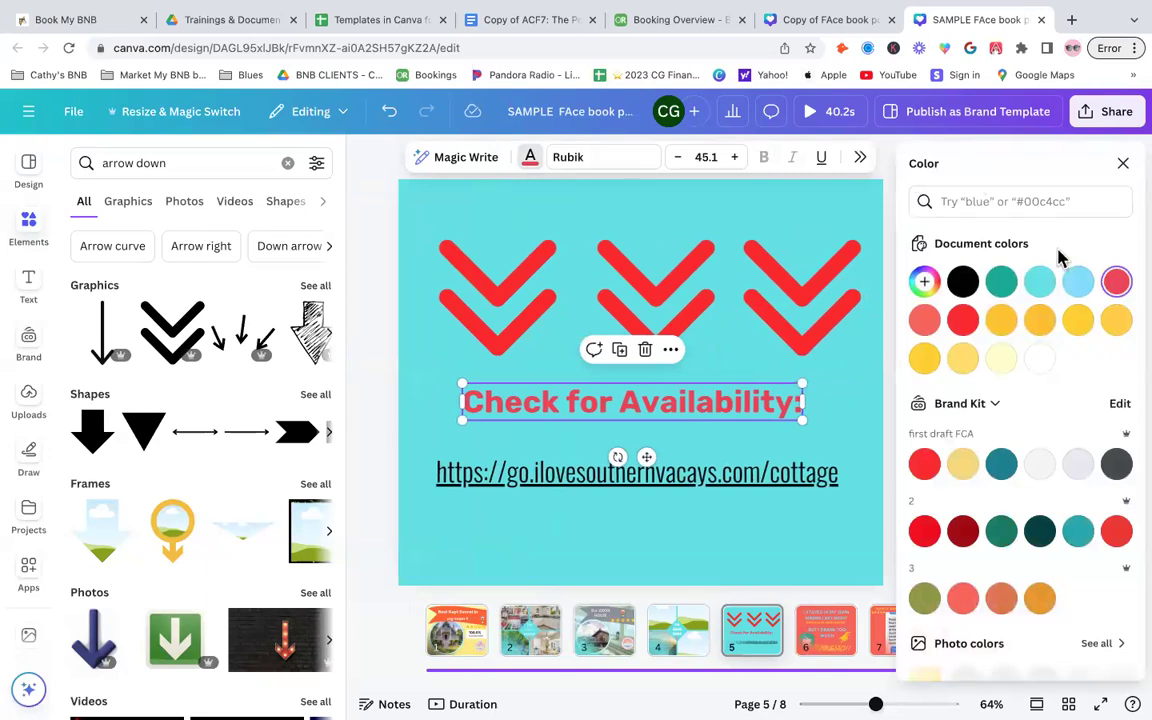
{"action": "left_click", "coordinate": [966, 324]}
{"action": "left_click", "coordinate": [1116, 281]}
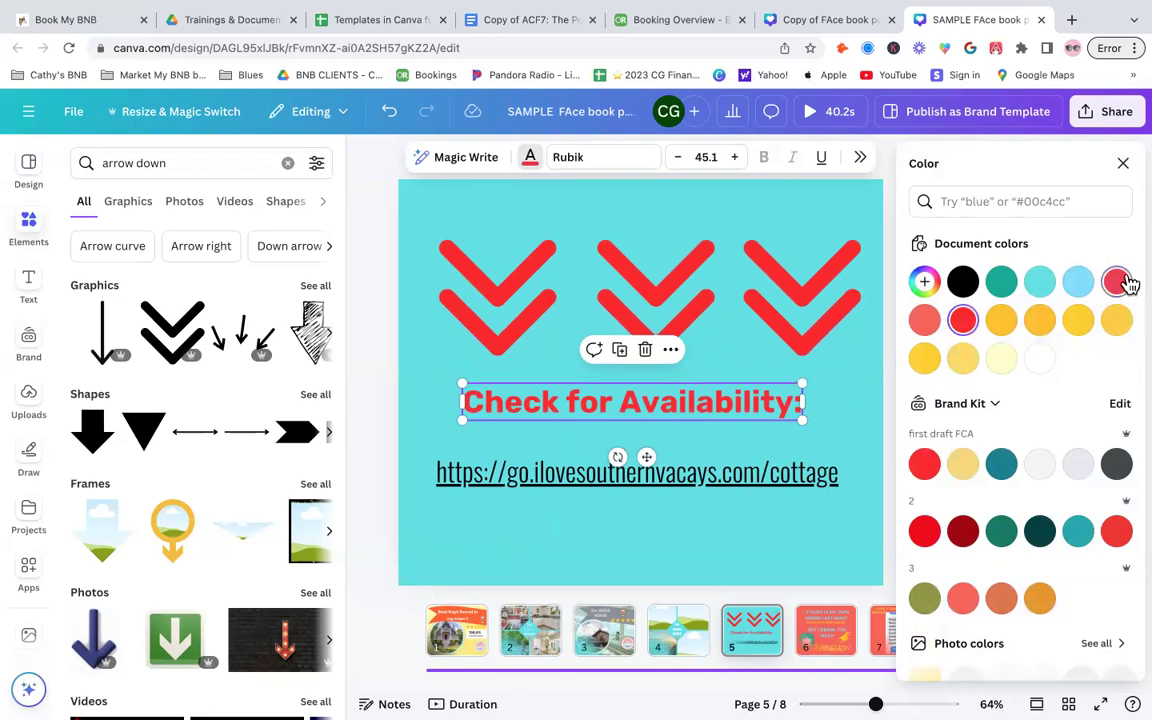
{"action": "left_click", "coordinate": [963, 321]}
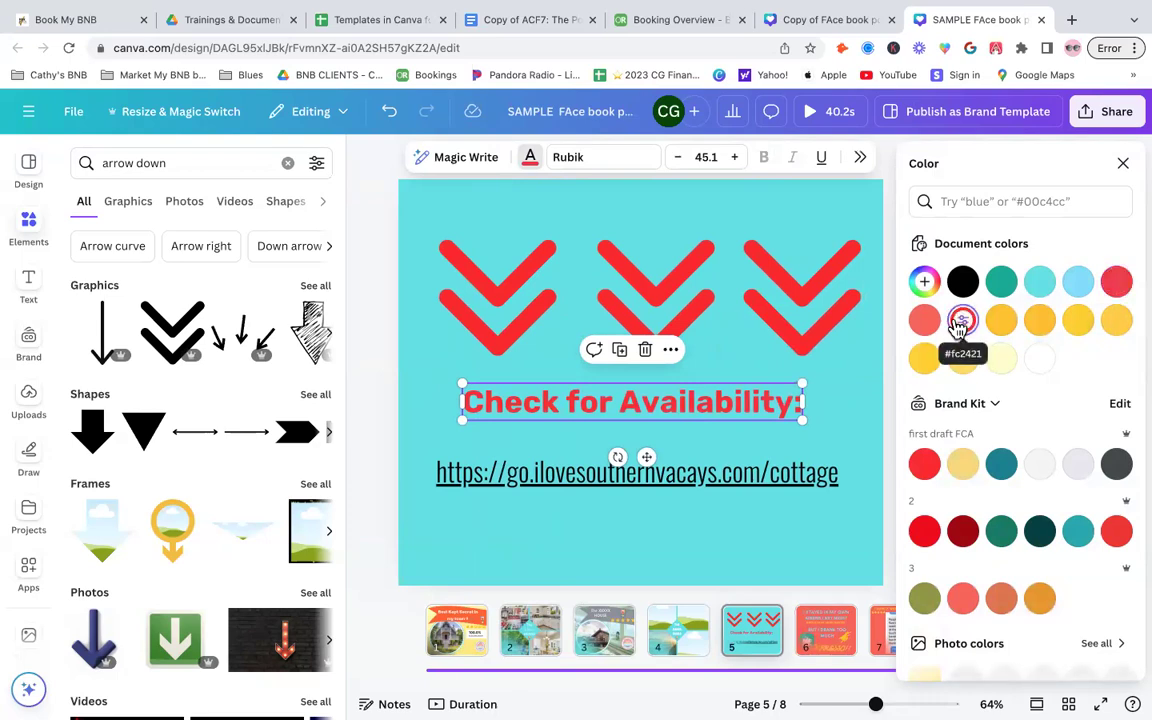
{"action": "scroll", "coordinate": [1010, 500], "scroll_direction": "down", "scroll_amount": 4}
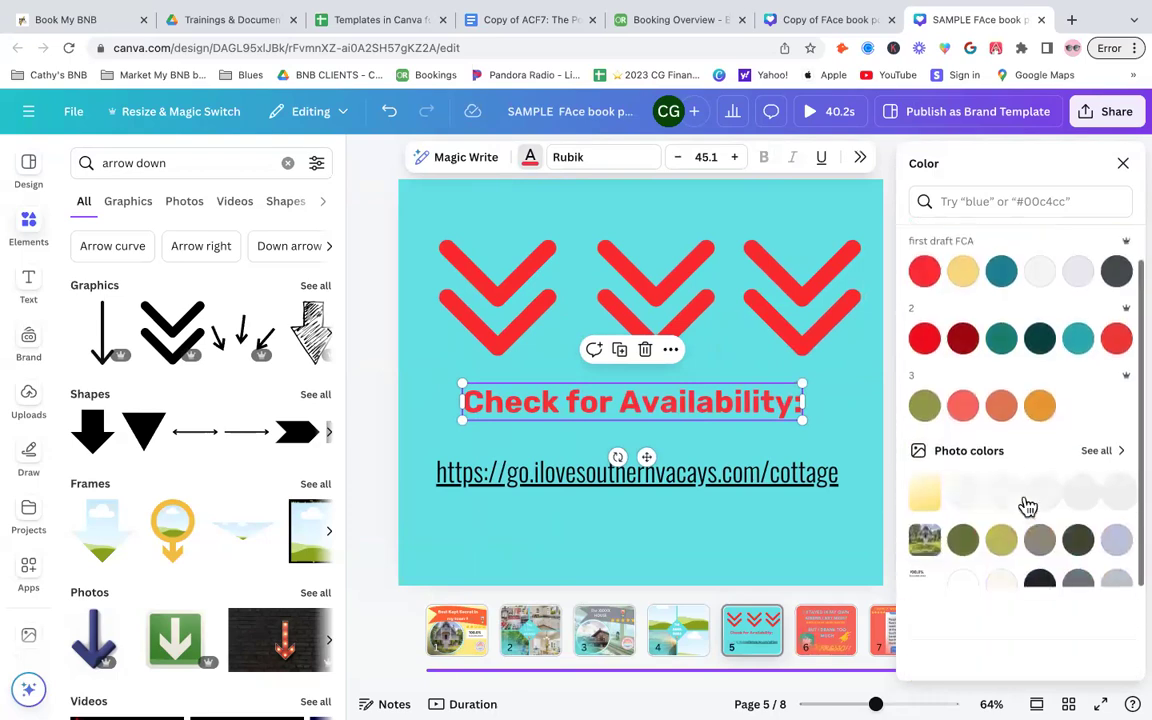
{"action": "scroll", "coordinate": [1028, 505], "scroll_direction": "down", "scroll_amount": 3}
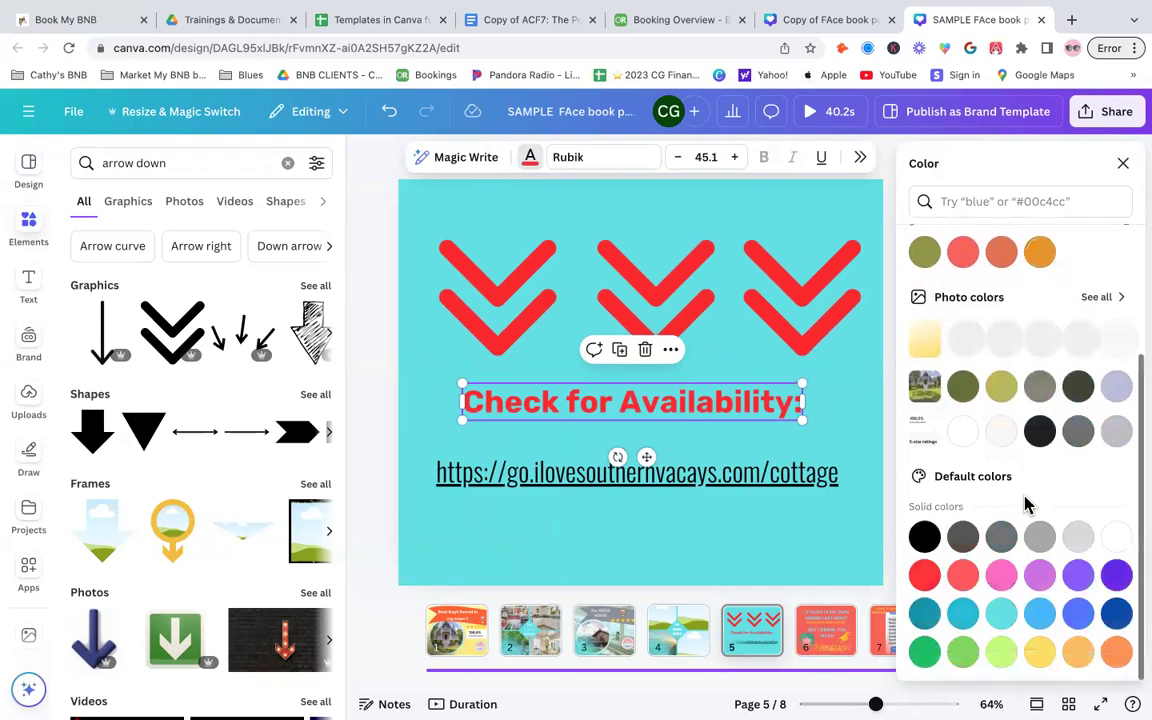
{"action": "left_click", "coordinate": [851, 440]}
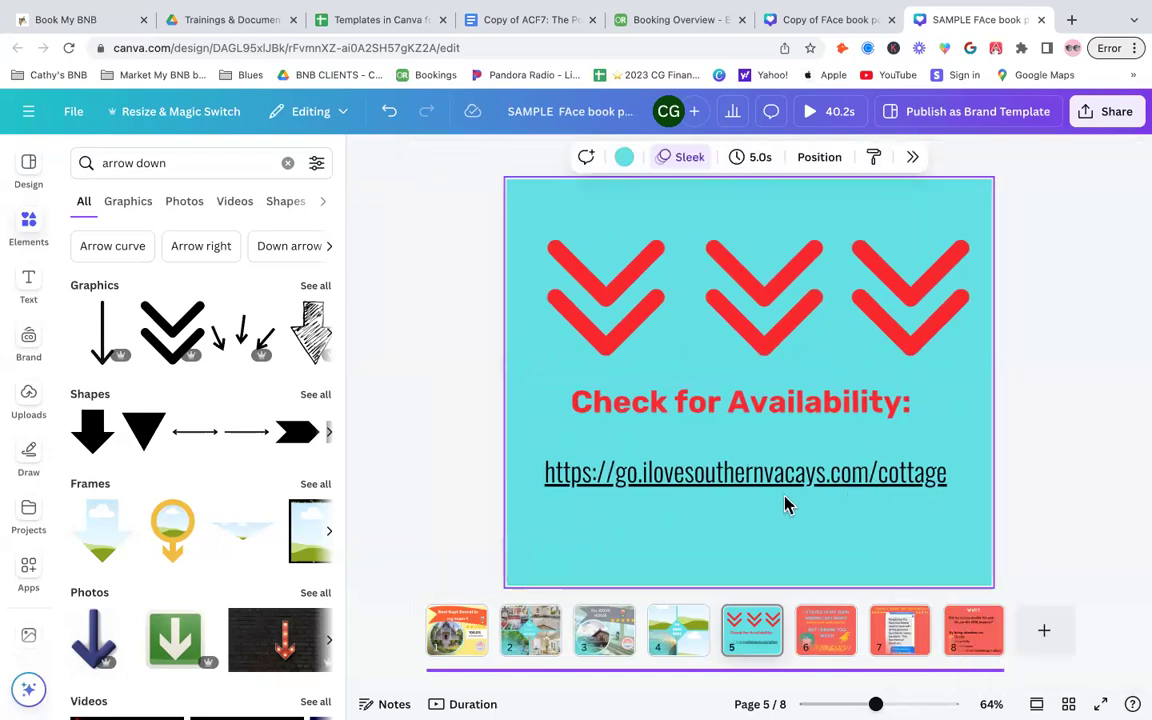
{"action": "left_click", "coordinate": [796, 474]}
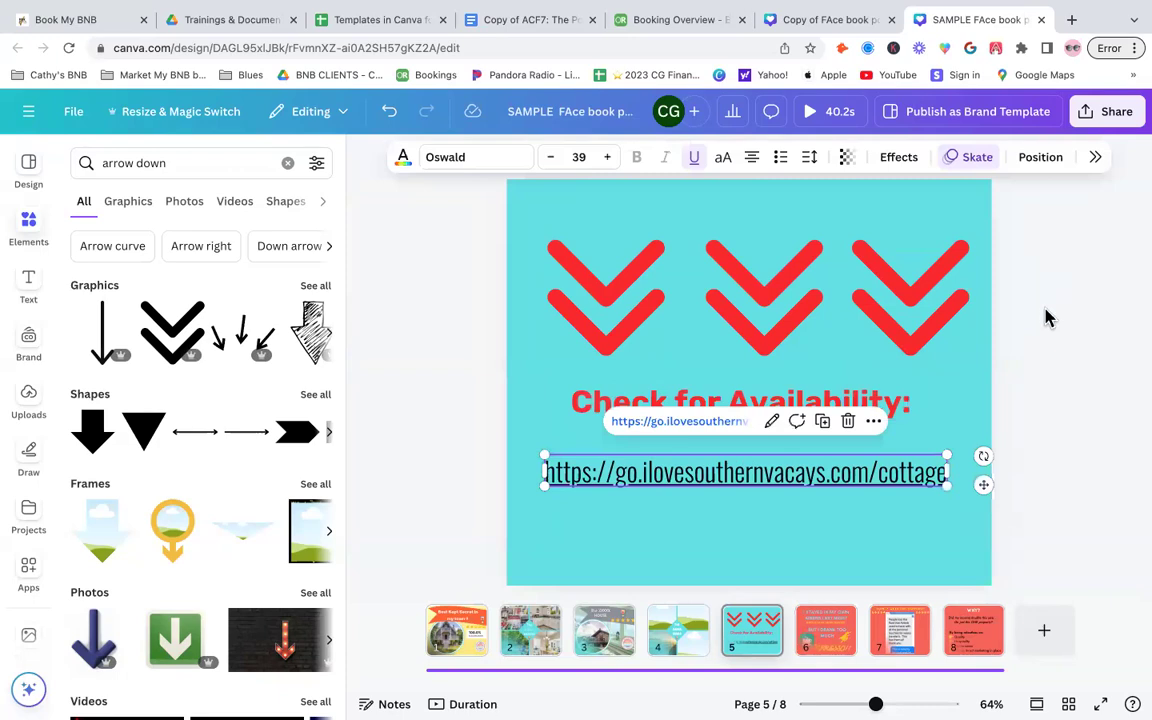
{"action": "left_click", "coordinate": [1087, 316]}
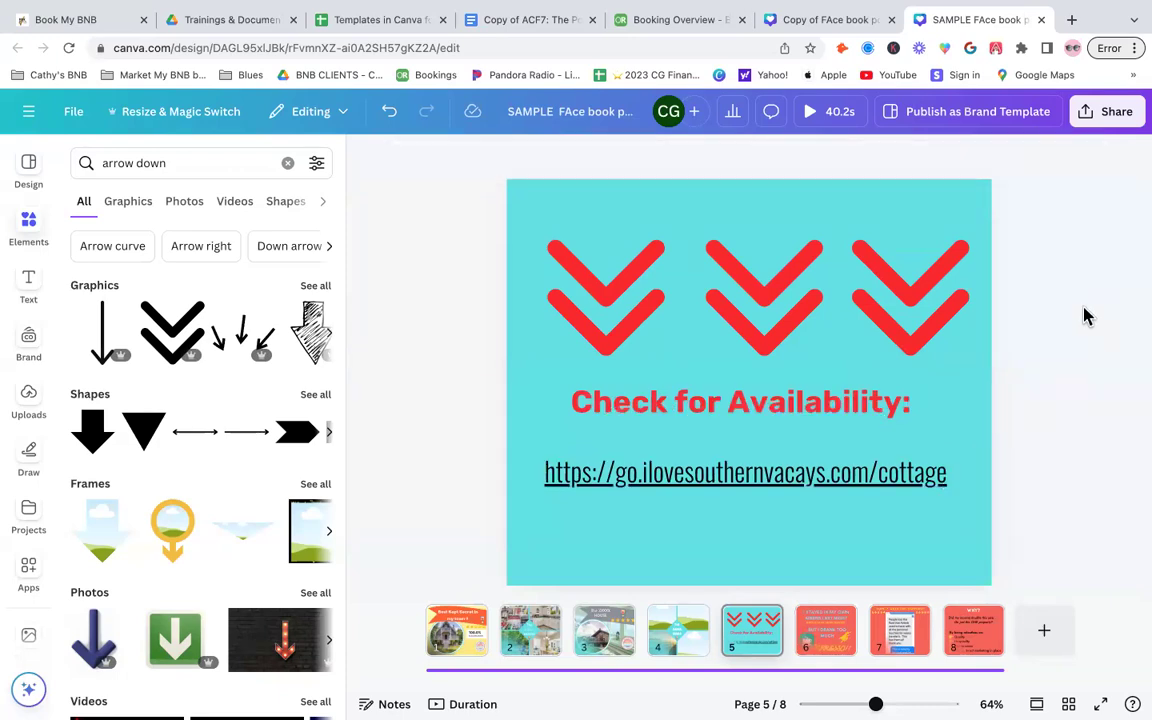
{"action": "left_click", "coordinate": [537, 565]}
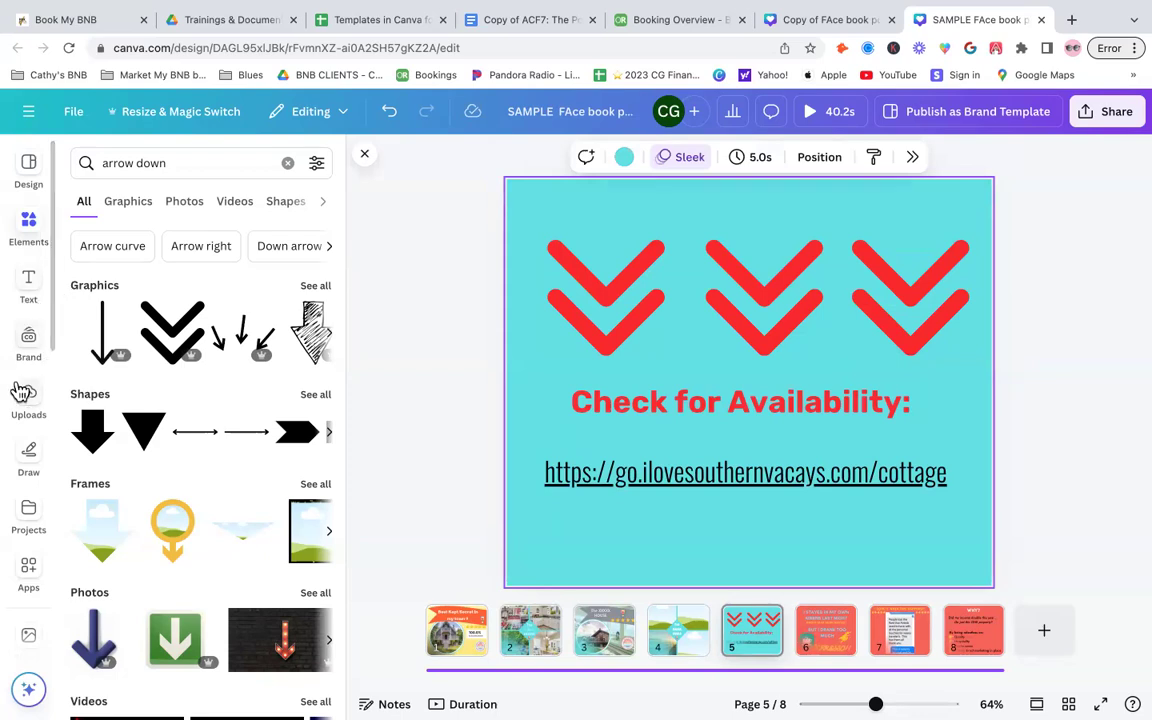
{"action": "scroll", "coordinate": [24, 390], "scroll_direction": "down", "scroll_amount": 2}
{"action": "scroll", "coordinate": [20, 390], "scroll_direction": "down", "scroll_amount": 4}
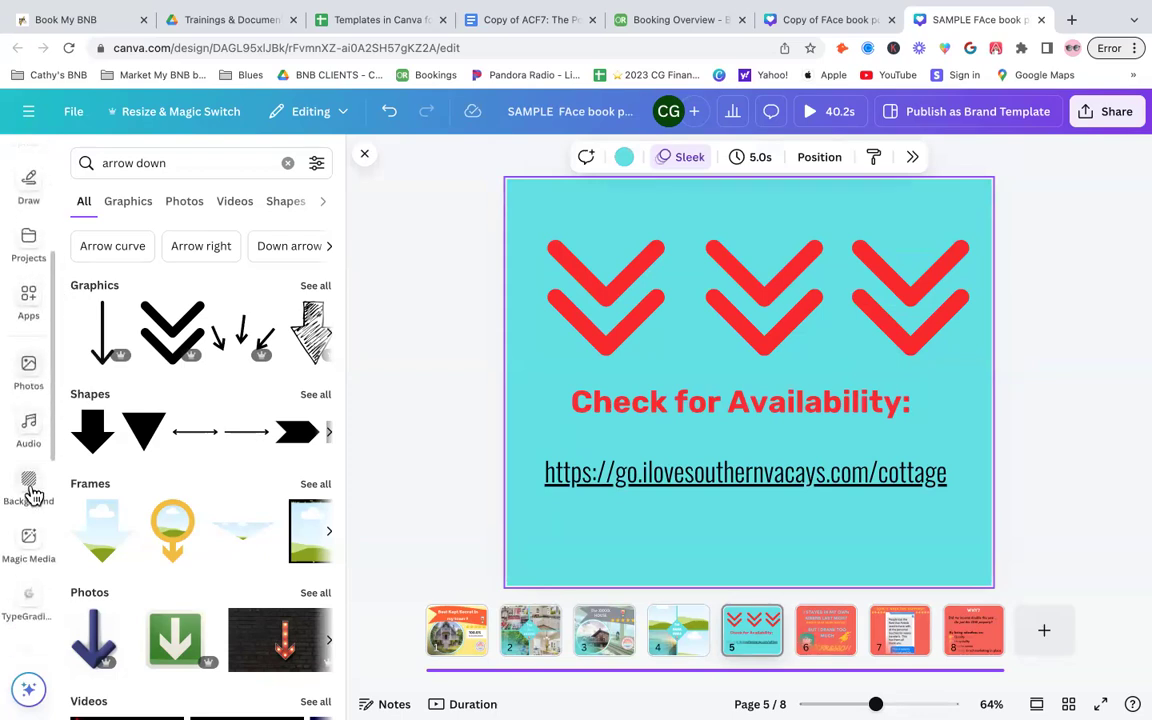
- Try red and green gradient backgrounds, then a yellow background colour, on the availability page
{"action": "left_click", "coordinate": [31, 488]}
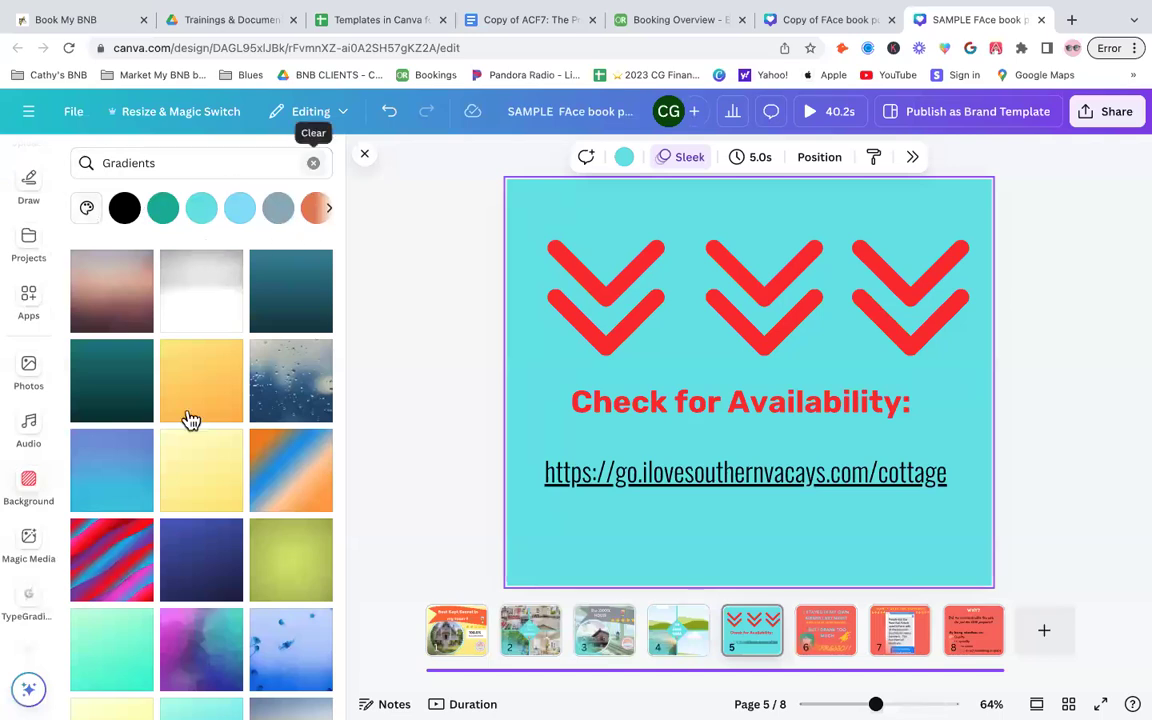
{"action": "scroll", "coordinate": [190, 420], "scroll_direction": "down", "scroll_amount": 3}
{"action": "scroll", "coordinate": [190, 420], "scroll_direction": "down", "scroll_amount": 8}
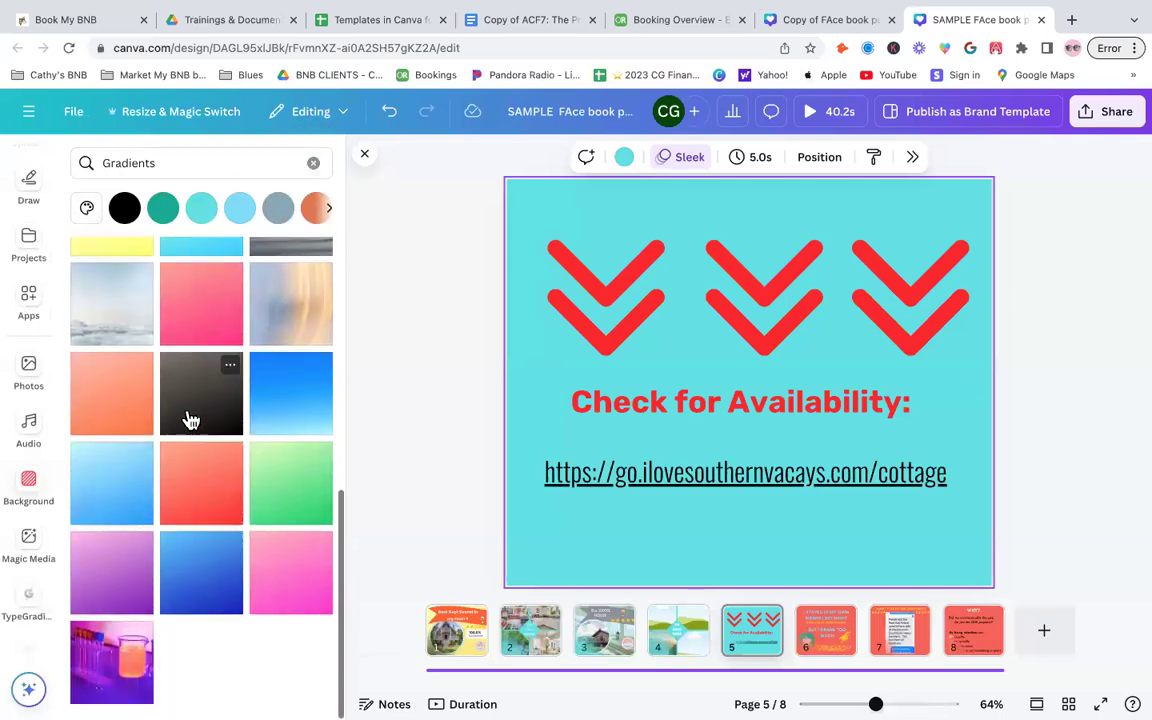
{"action": "left_click", "coordinate": [187, 487]}
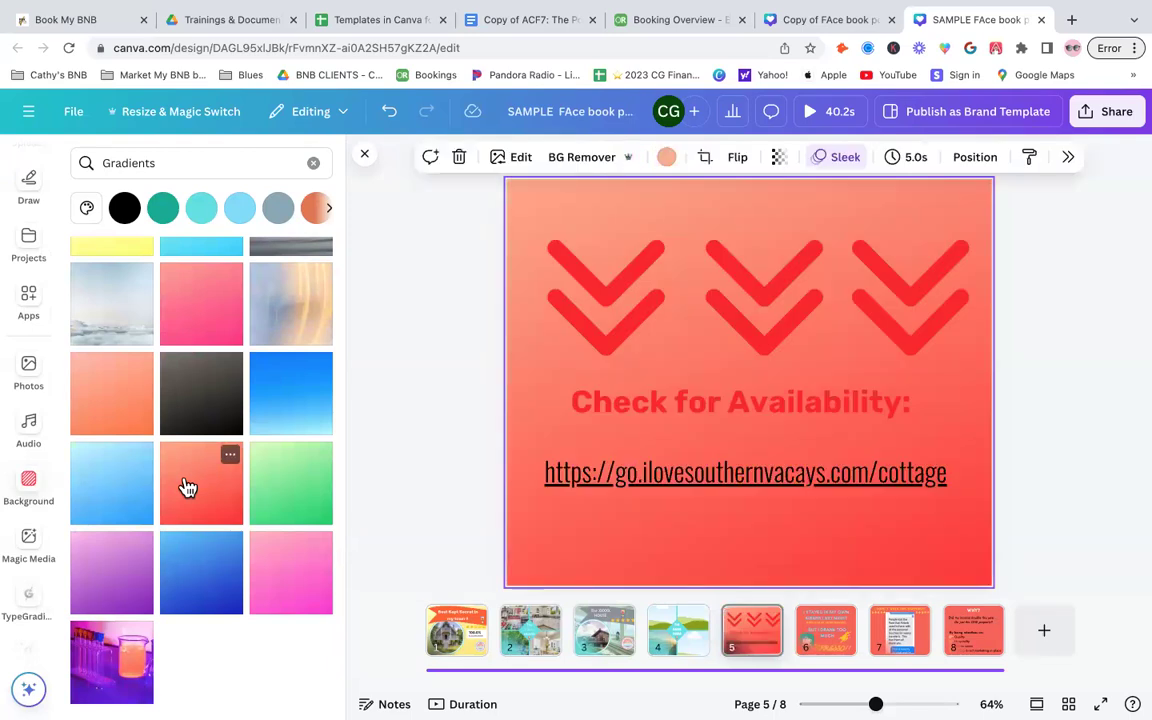
{"action": "left_click", "coordinate": [303, 500]}
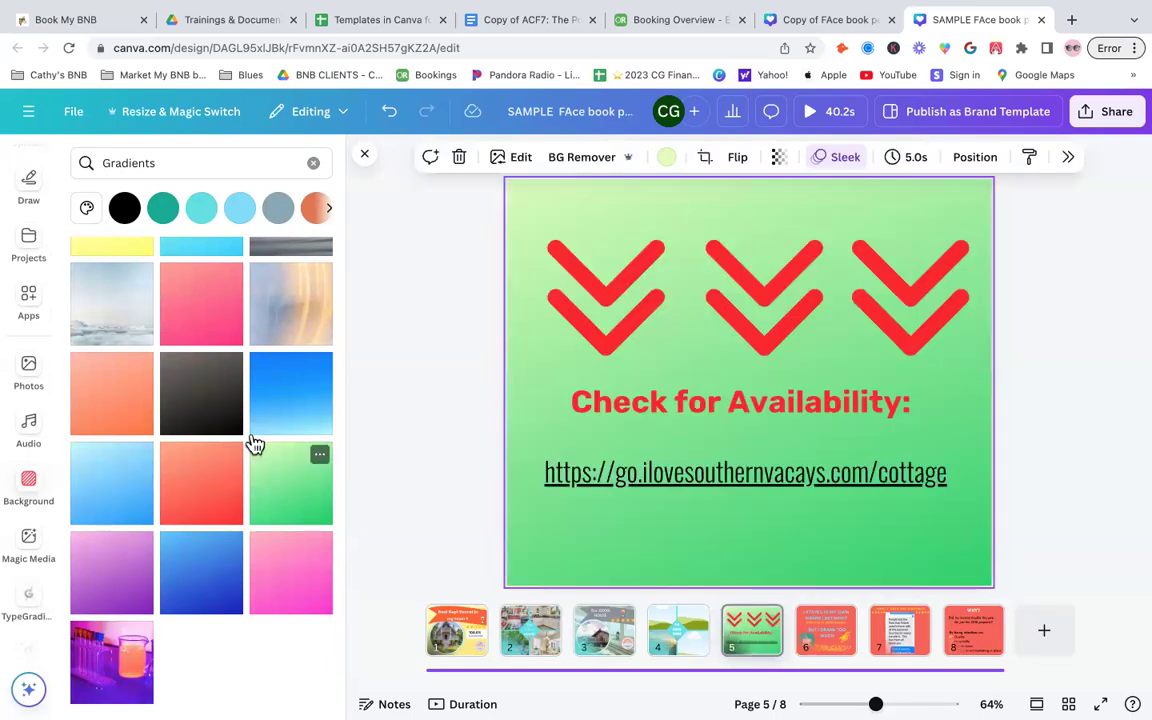
{"action": "scroll", "coordinate": [255, 443], "scroll_direction": "up", "scroll_amount": 10}
{"action": "left_click", "coordinate": [328, 210]}
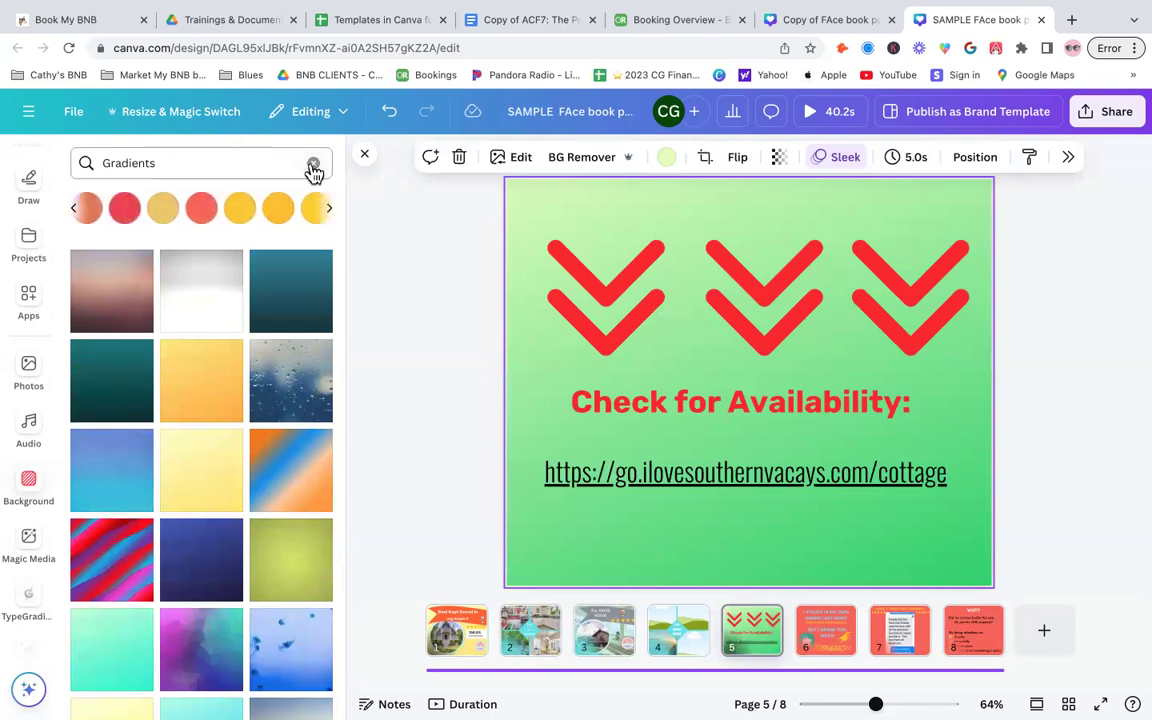
{"action": "left_click", "coordinate": [313, 165]}
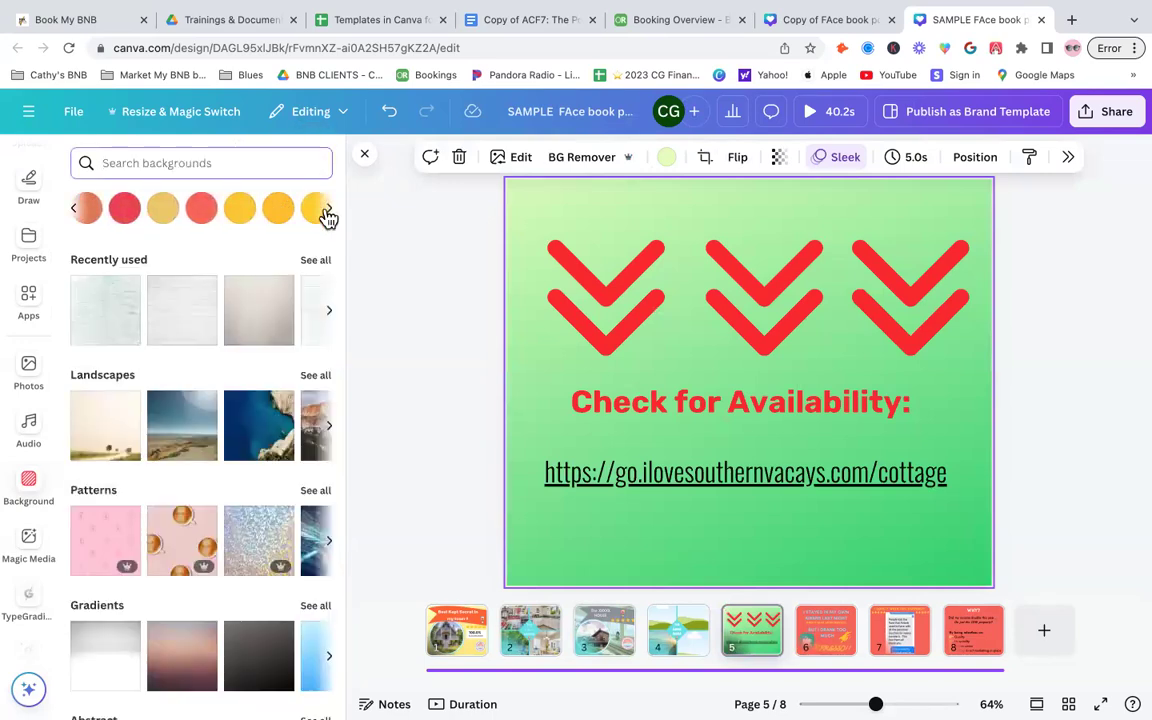
{"action": "left_click", "coordinate": [314, 212]}
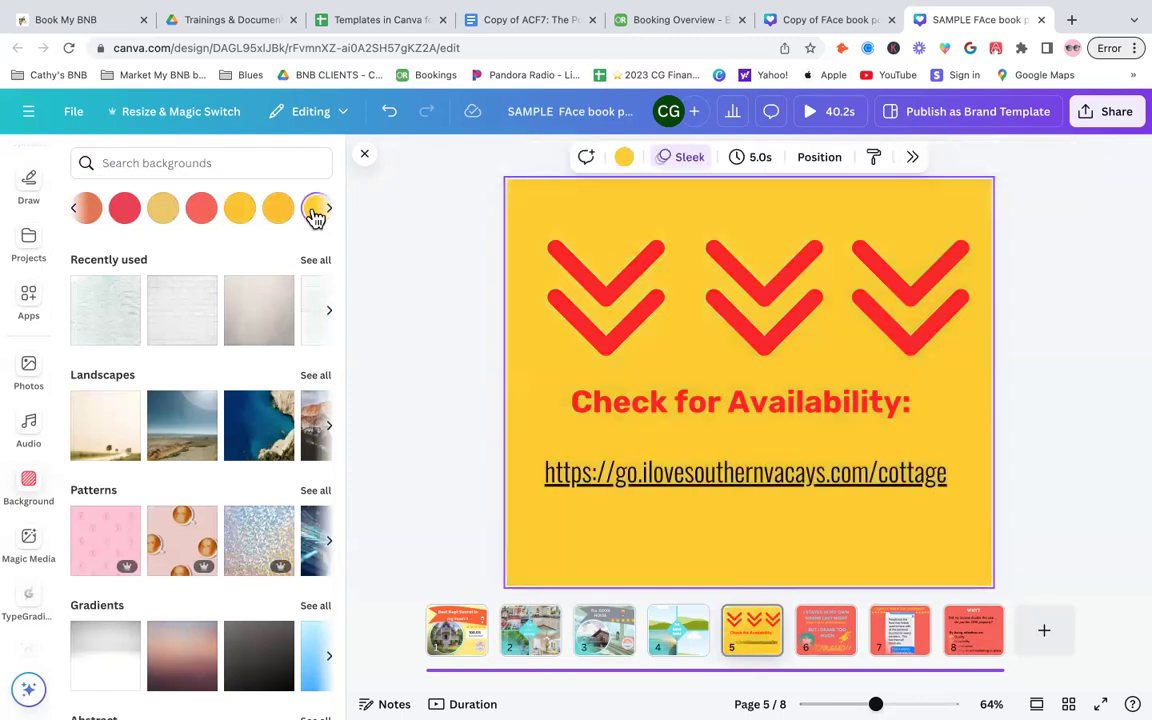
- Search backgrounds for white and set the availability page background to plain white
{"action": "left_click", "coordinate": [199, 162]}
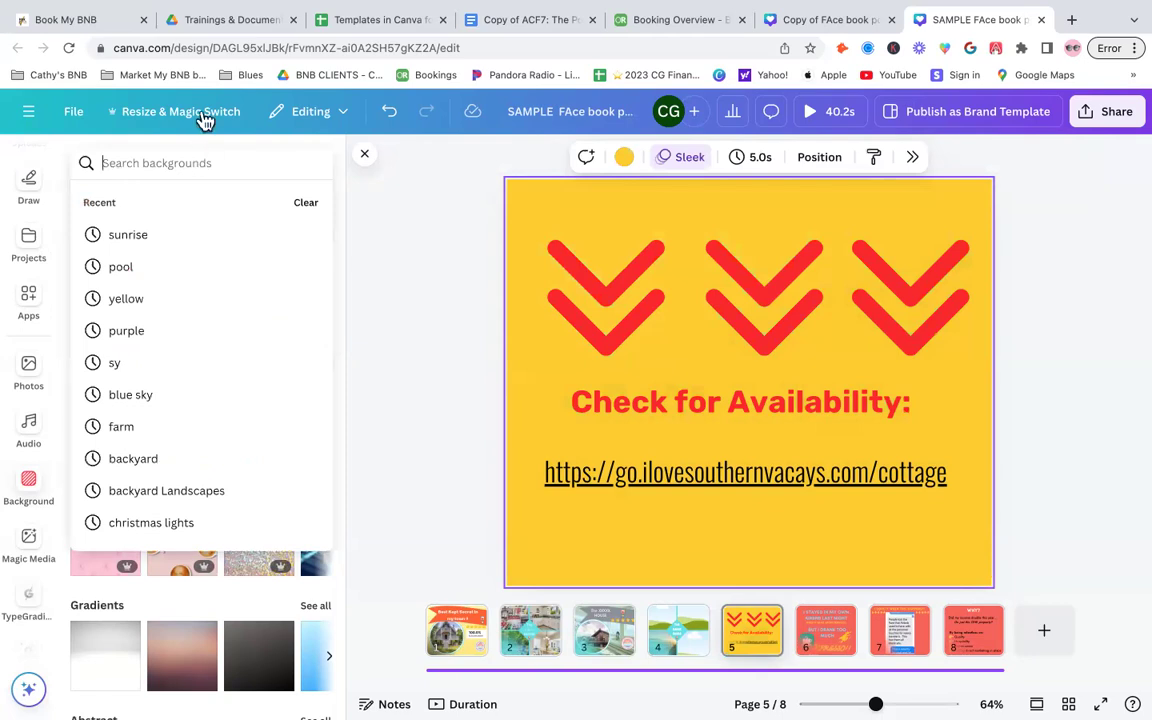
{"action": "type", "text": "white"}
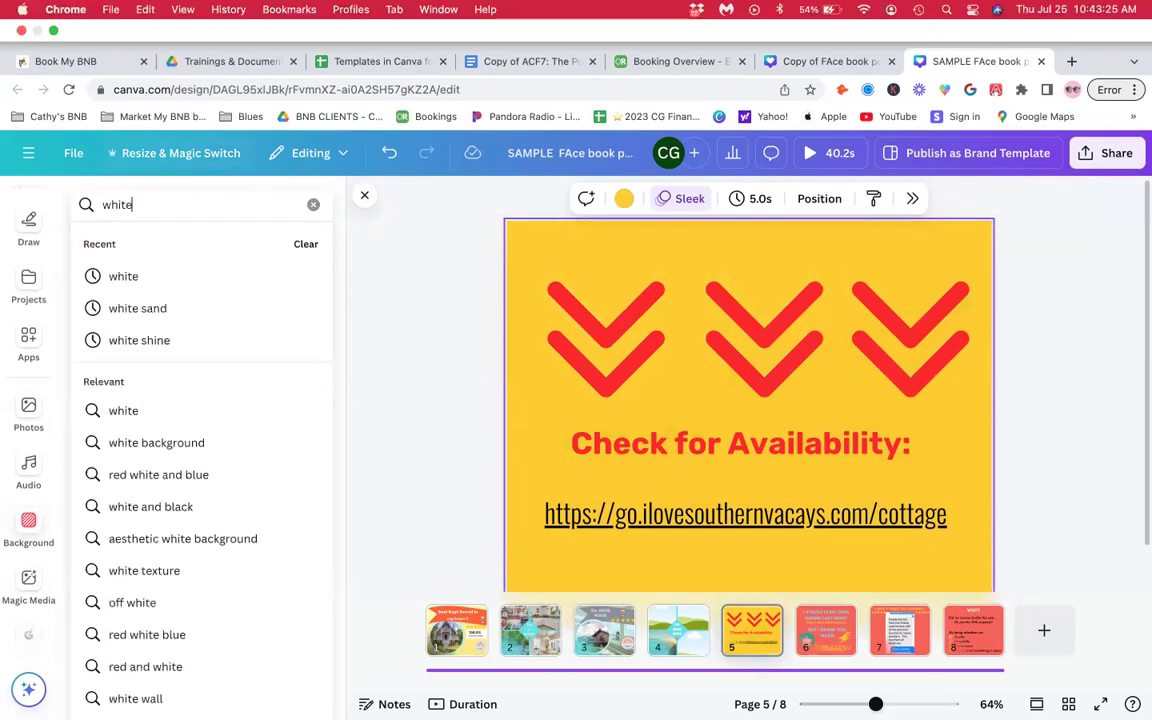
{"action": "key", "text": "Return"}
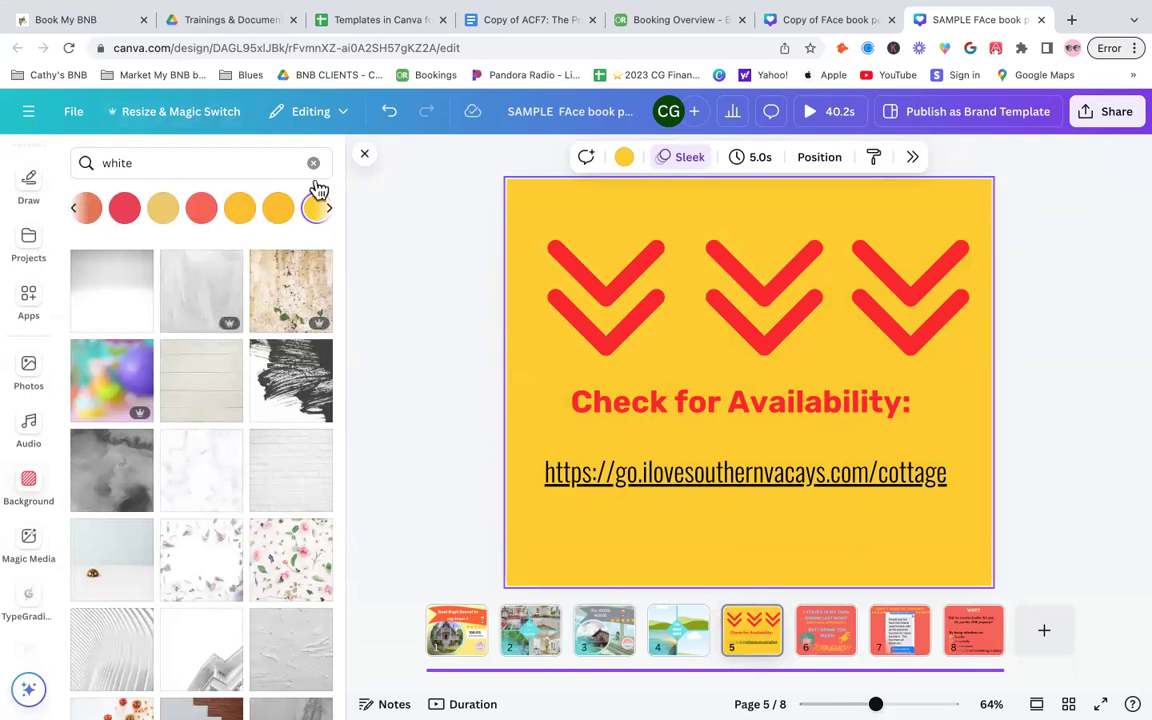
{"action": "left_click", "coordinate": [333, 213]}
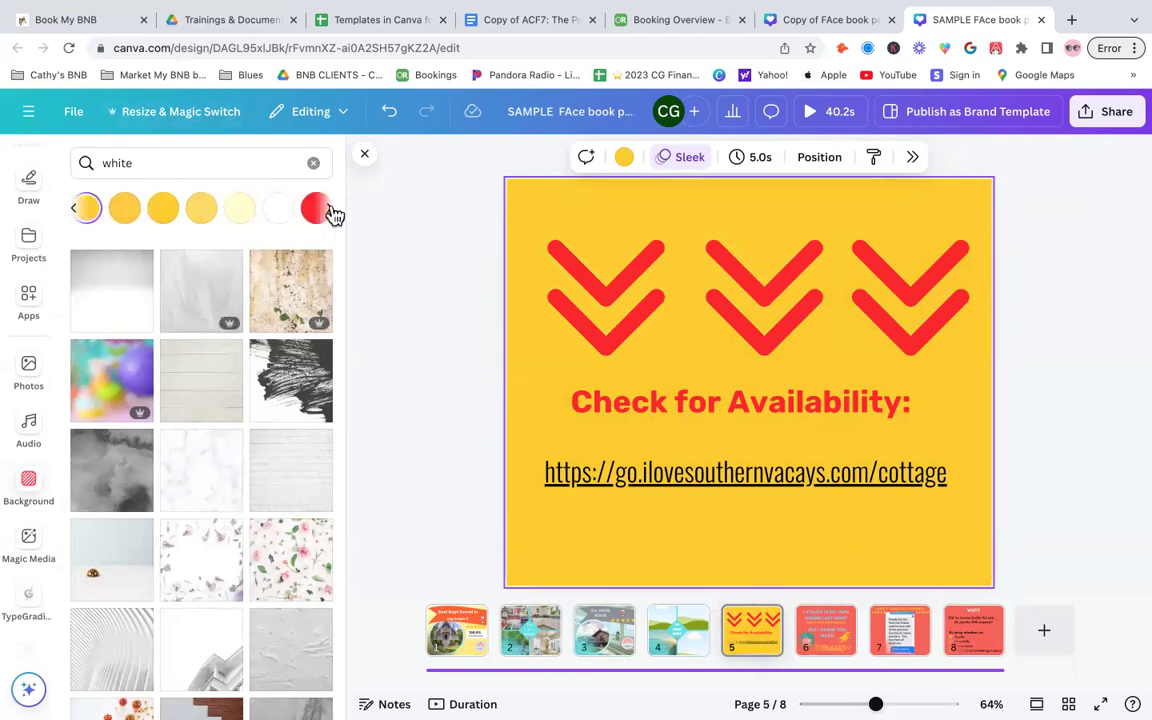
{"action": "left_click", "coordinate": [280, 212]}
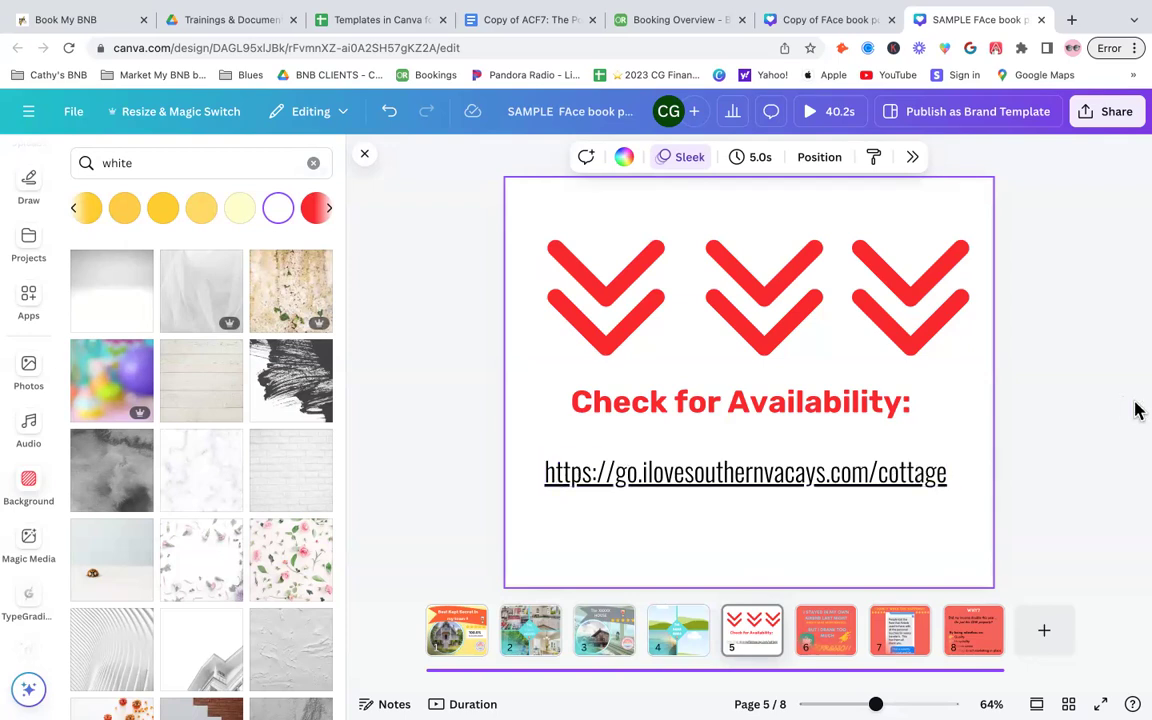
- Review the URL text's formatting options in the full text settings panel
{"action": "left_click", "coordinate": [913, 473]}
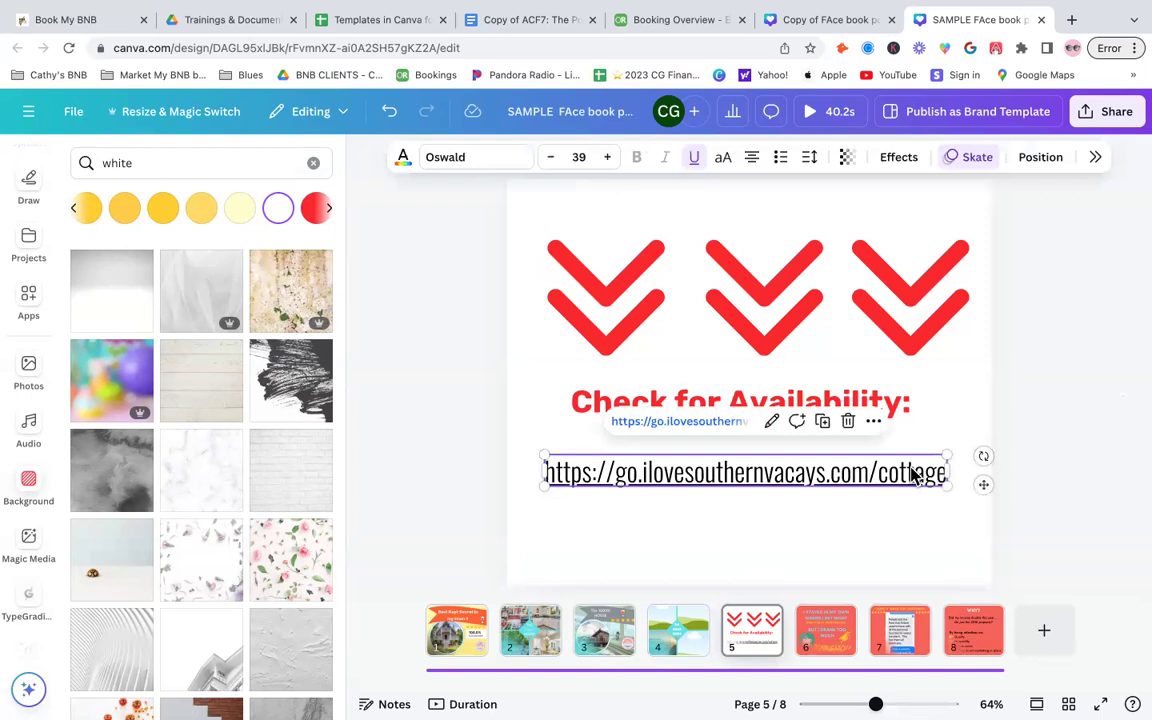
{"action": "left_click", "coordinate": [1097, 160]}
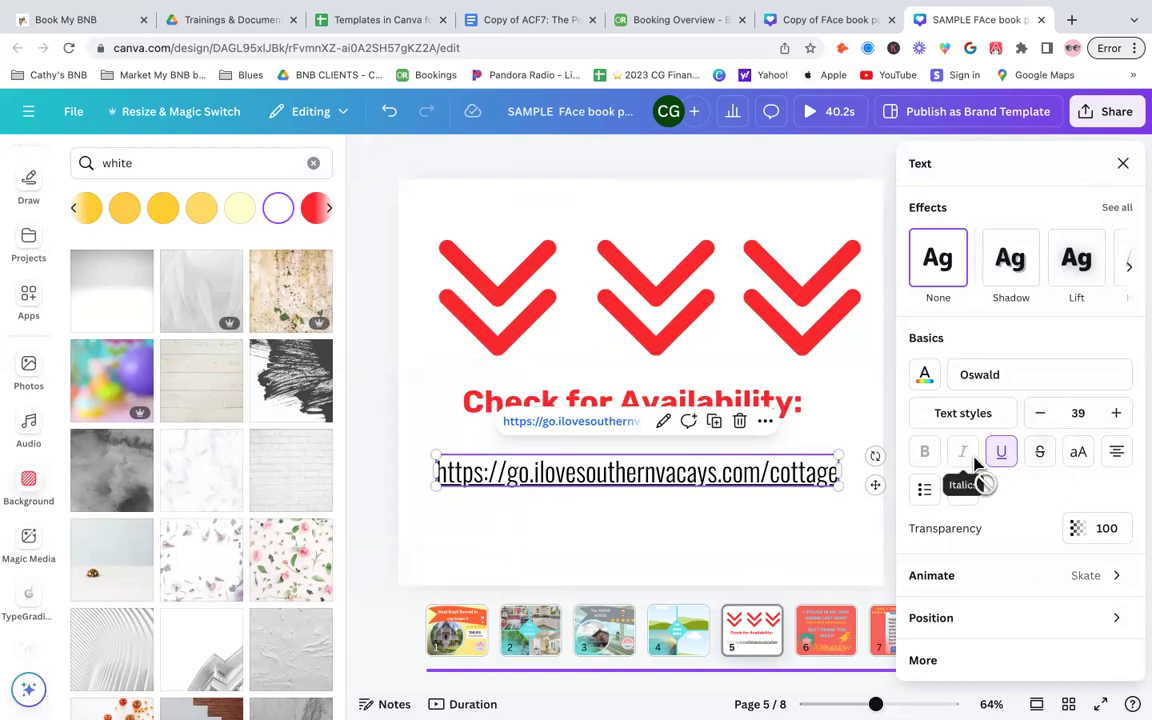
{"action": "double_click", "coordinate": [732, 456]}
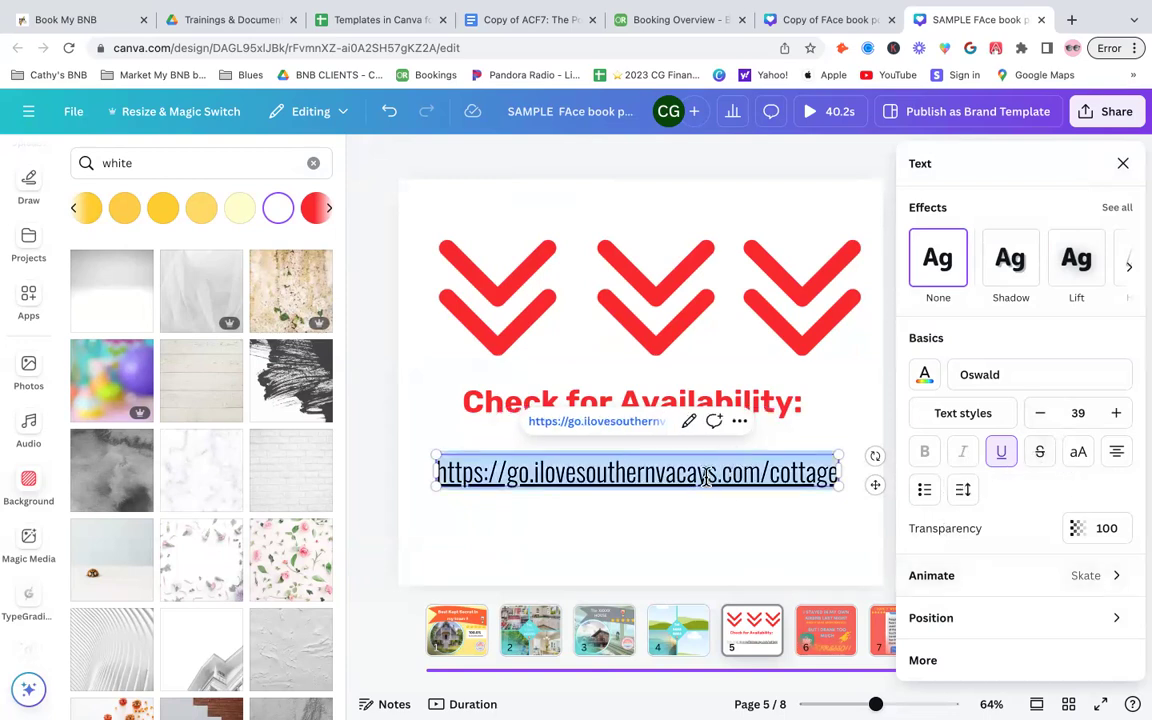
{"action": "left_click", "coordinate": [1125, 162]}
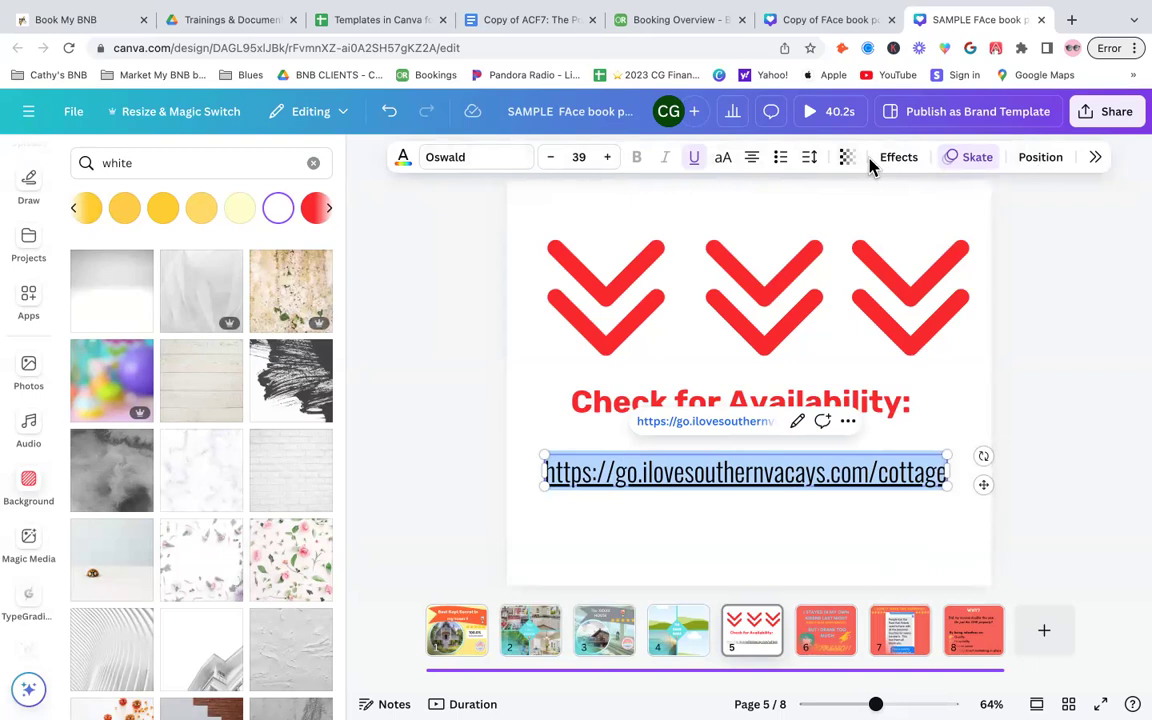
{"action": "left_click", "coordinate": [1092, 158]}
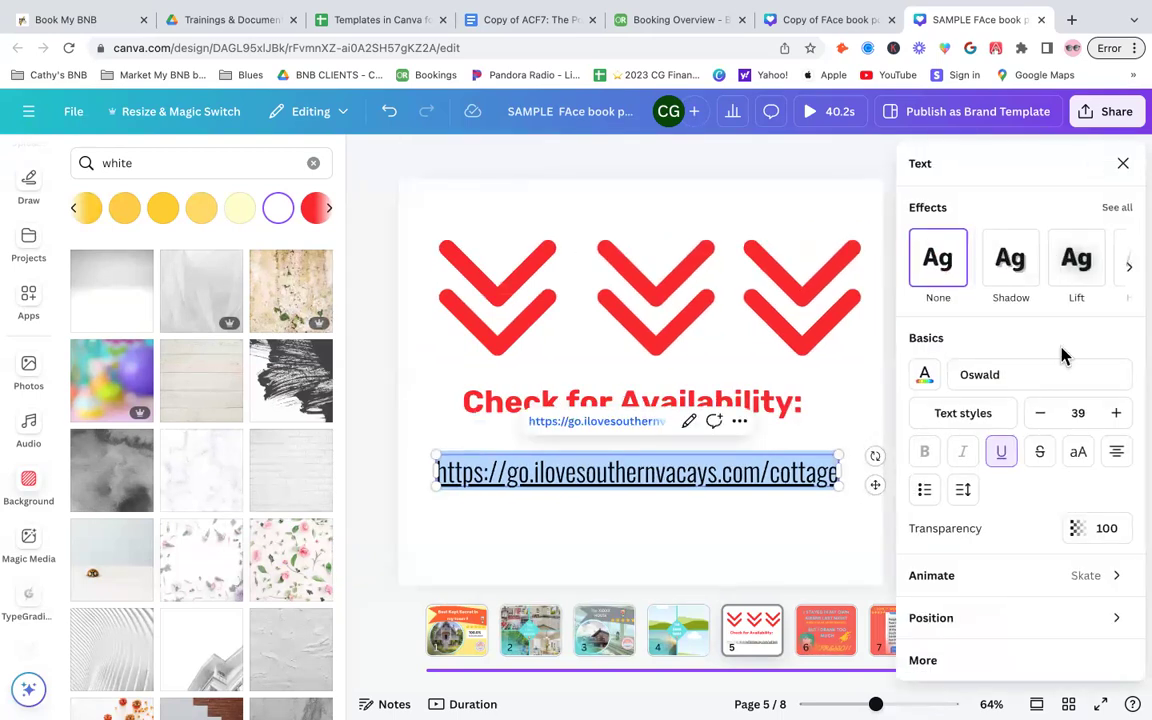
{"action": "scroll", "coordinate": [1062, 352], "scroll_direction": "down", "scroll_amount": 1}
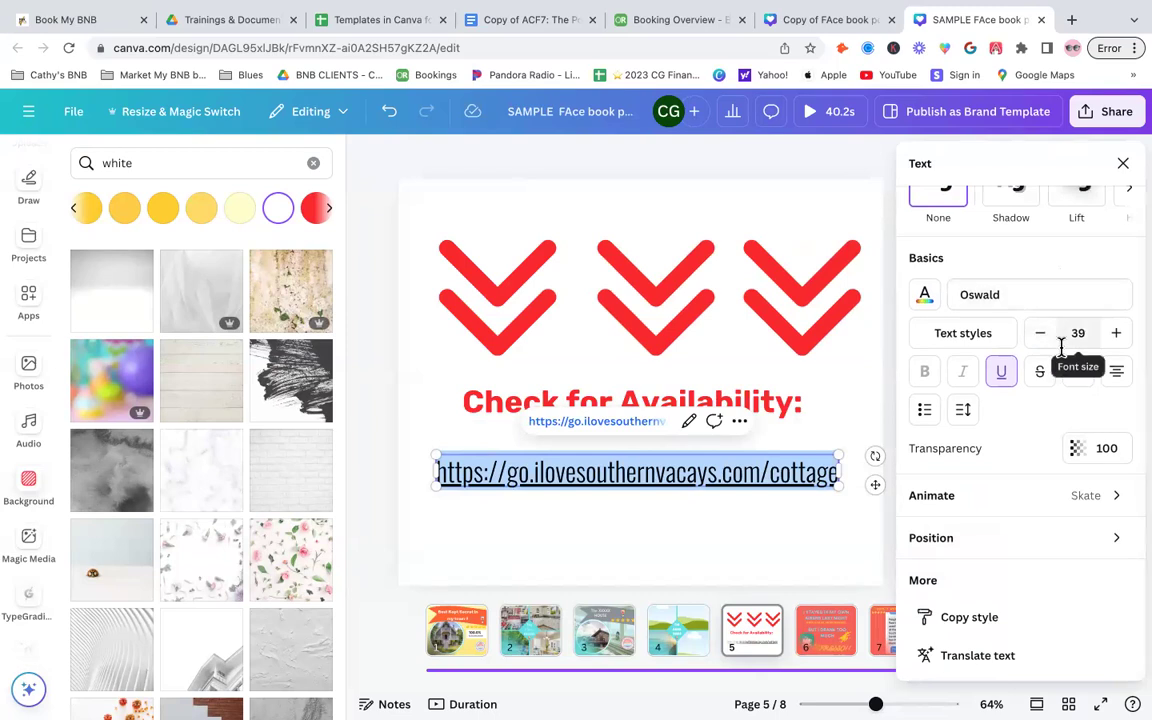
{"action": "scroll", "coordinate": [1062, 352], "scroll_direction": "up", "scroll_amount": 1}
{"action": "left_click", "coordinate": [1123, 163]}
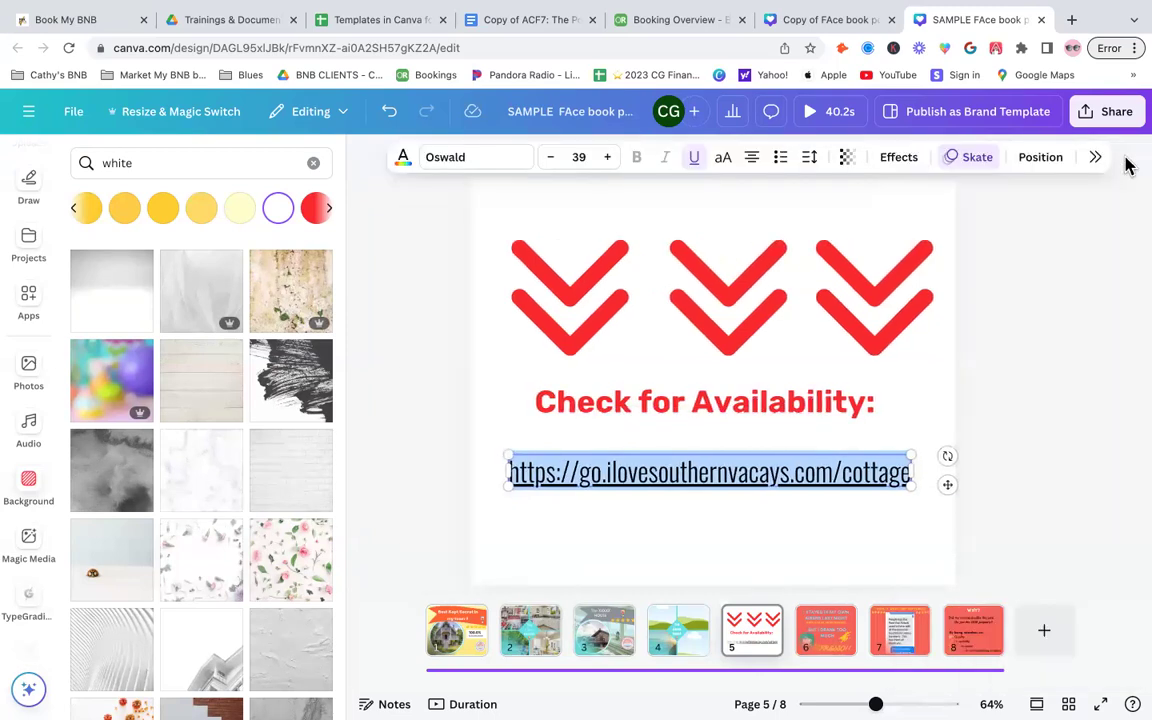
{"action": "left_click", "coordinate": [1045, 392]}
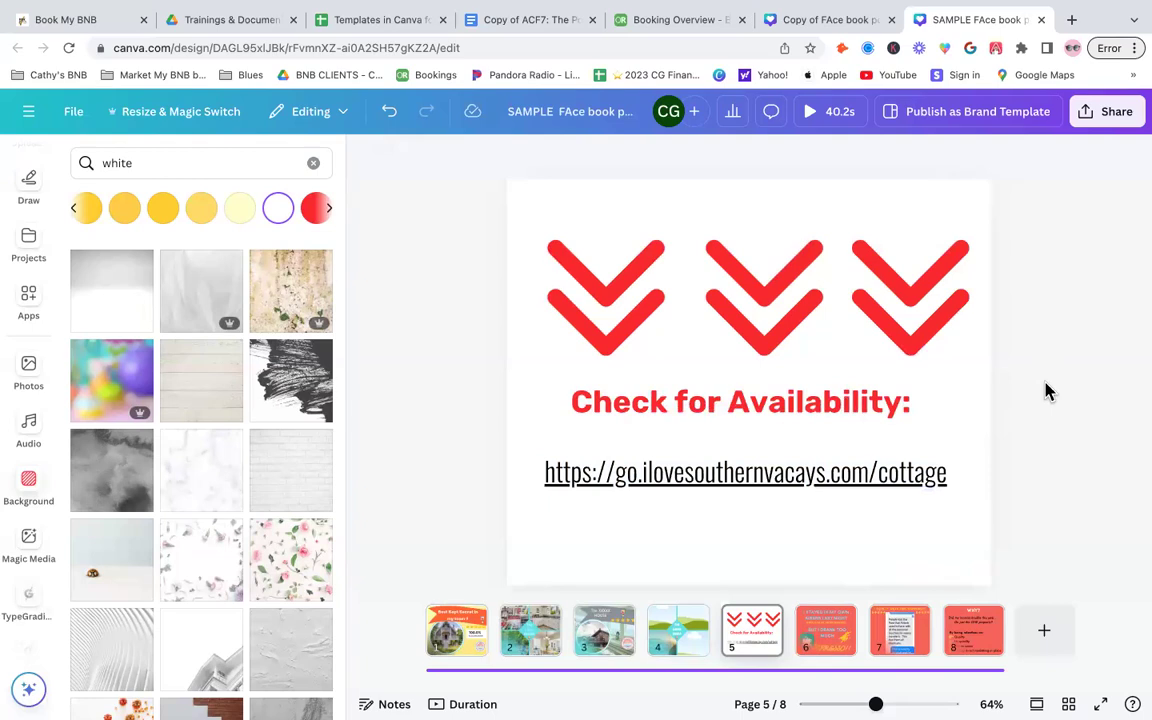
- Open page 6 and inspect its headline texts and coffee cup icon
{"action": "left_click", "coordinate": [836, 631]}
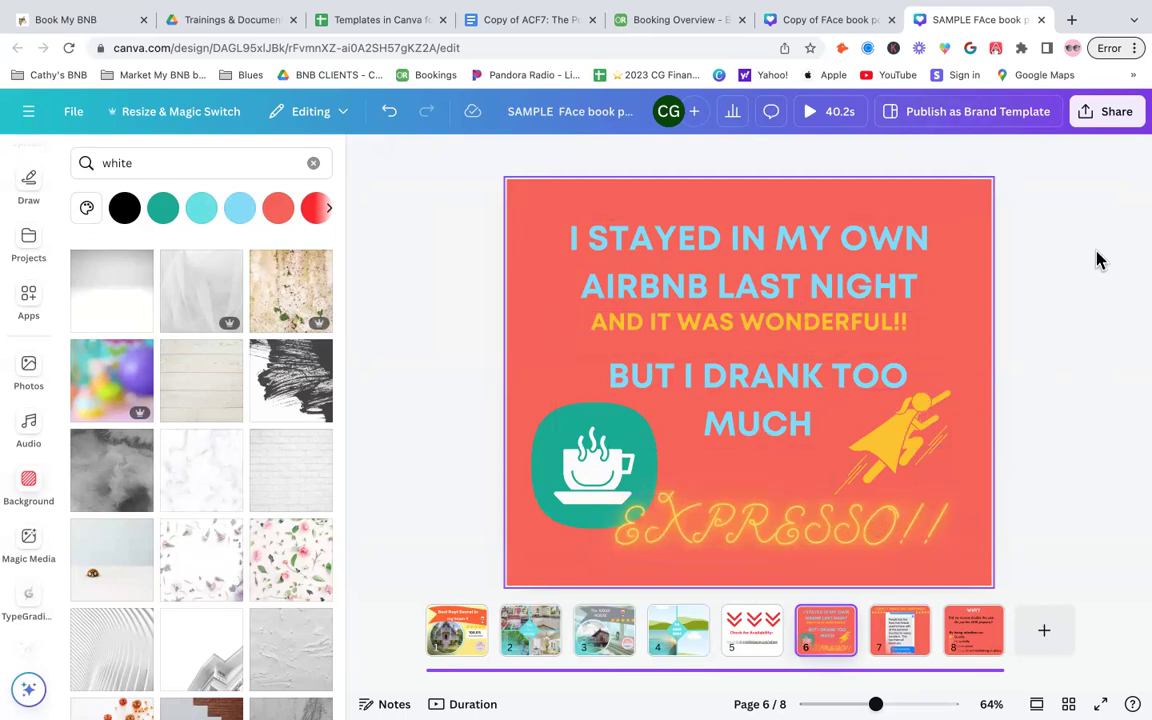
{"action": "left_click", "coordinate": [725, 245]}
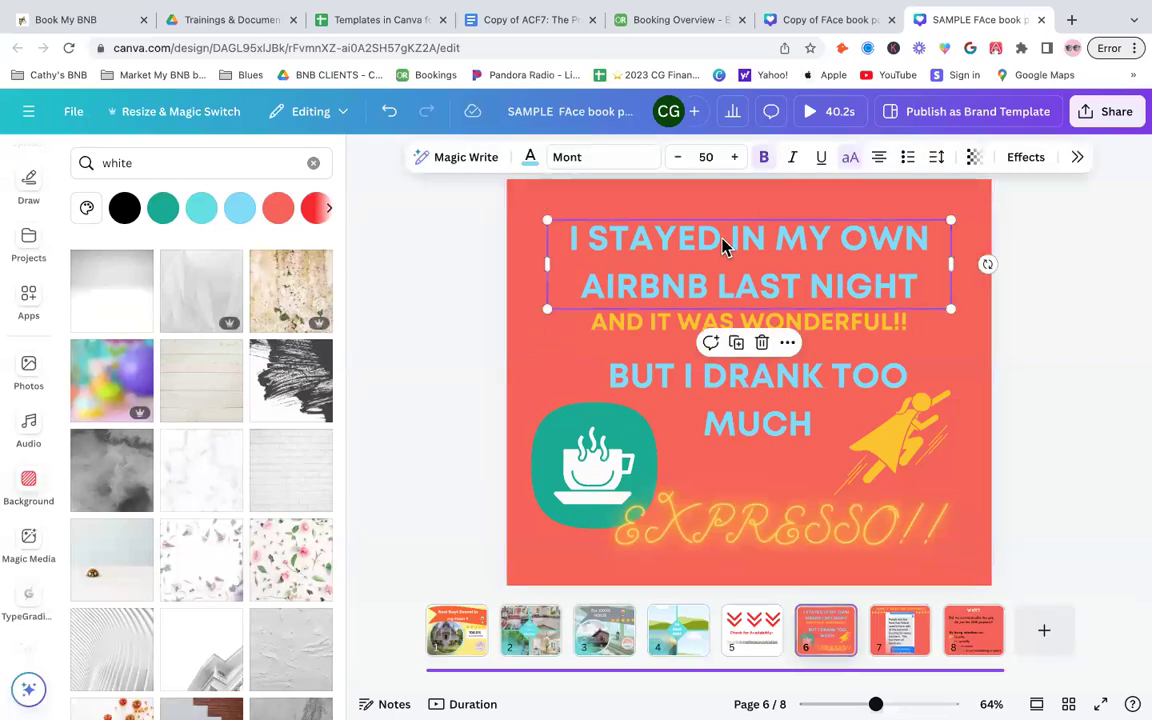
{"action": "left_click", "coordinate": [663, 324]}
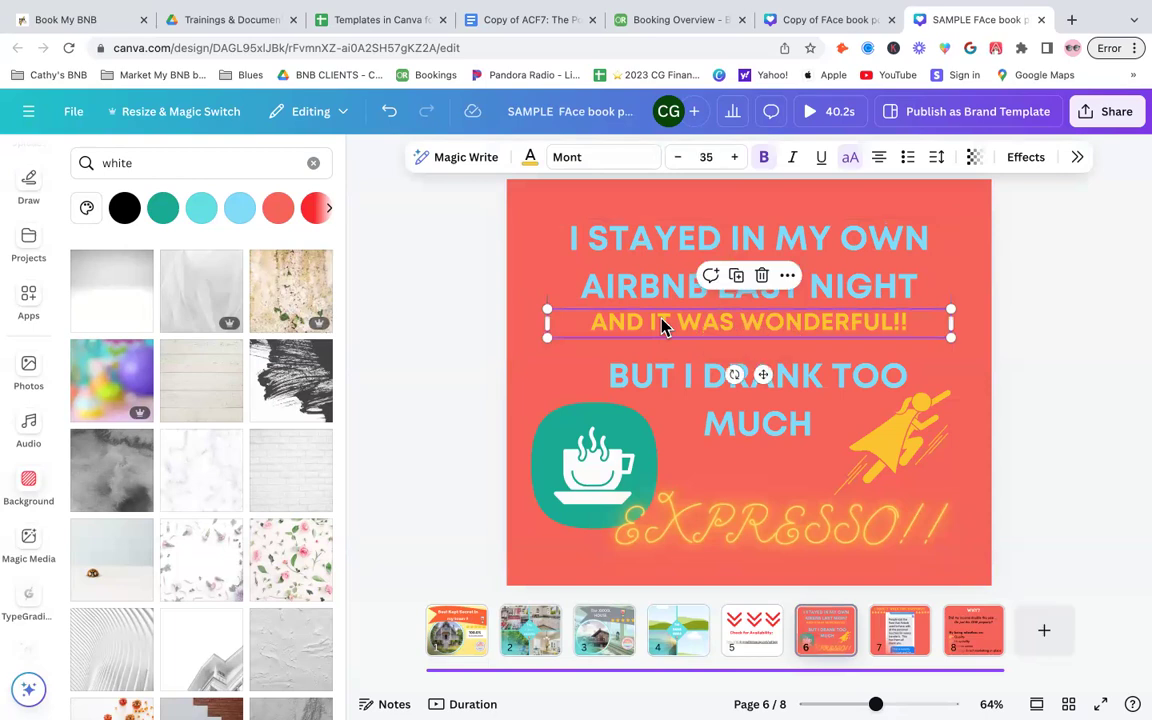
{"action": "left_click", "coordinate": [686, 388]}
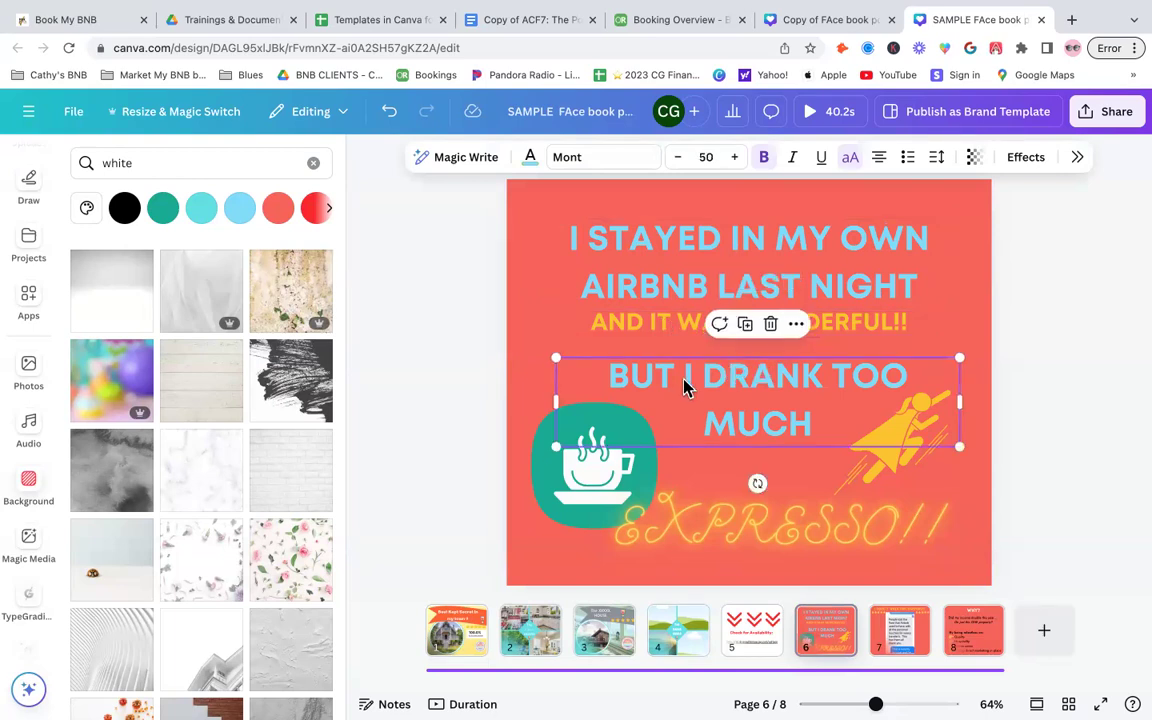
{"action": "left_click", "coordinate": [545, 487]}
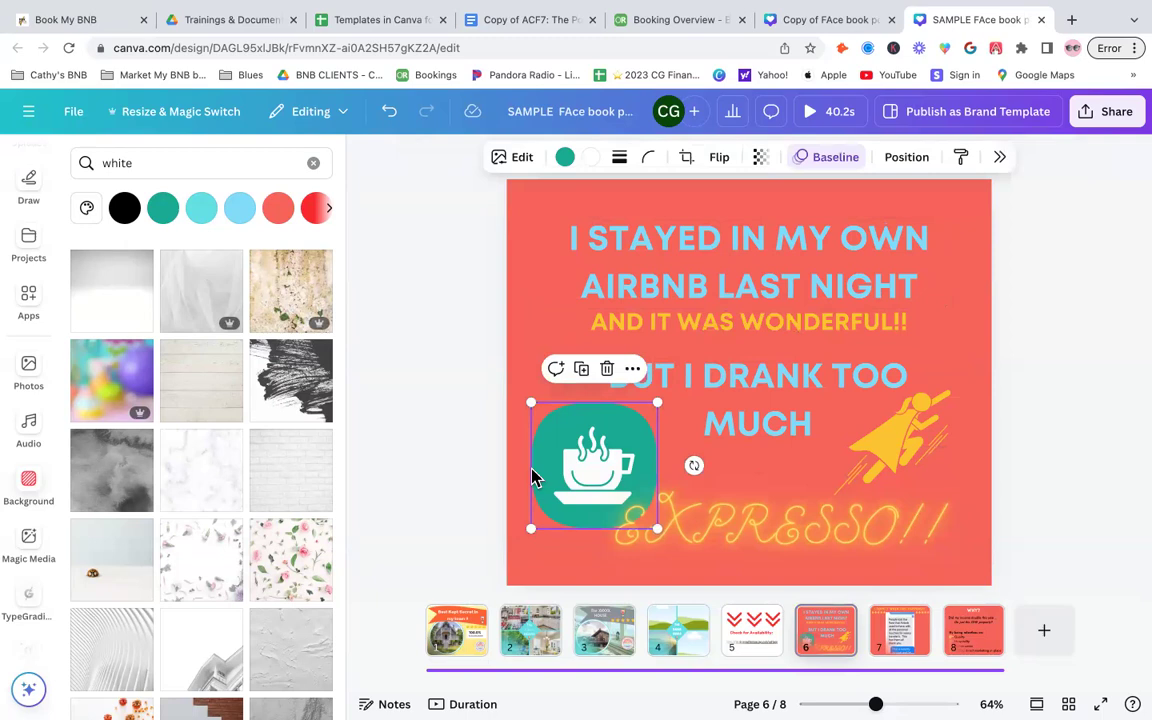
- Search elements for coffee, place a latte cup graphic over the cup icon on page 6, then delete it
{"action": "scroll", "coordinate": [33, 255], "scroll_direction": "up", "scroll_amount": 3}
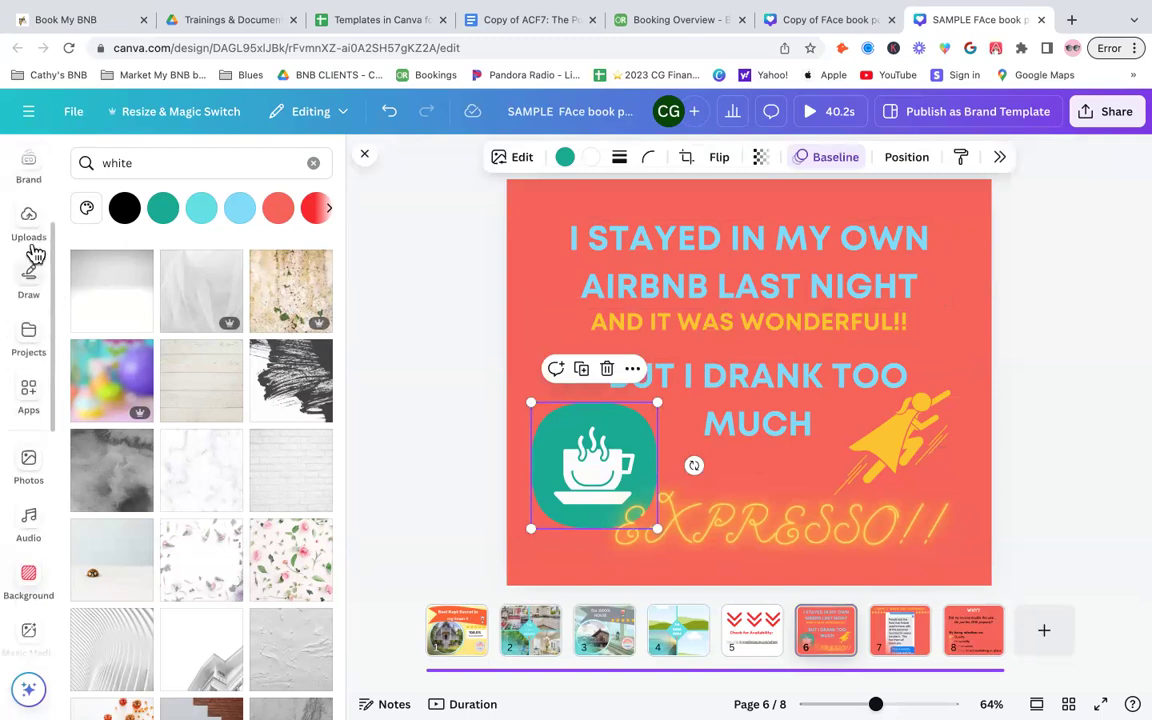
{"action": "left_click", "coordinate": [29, 221]}
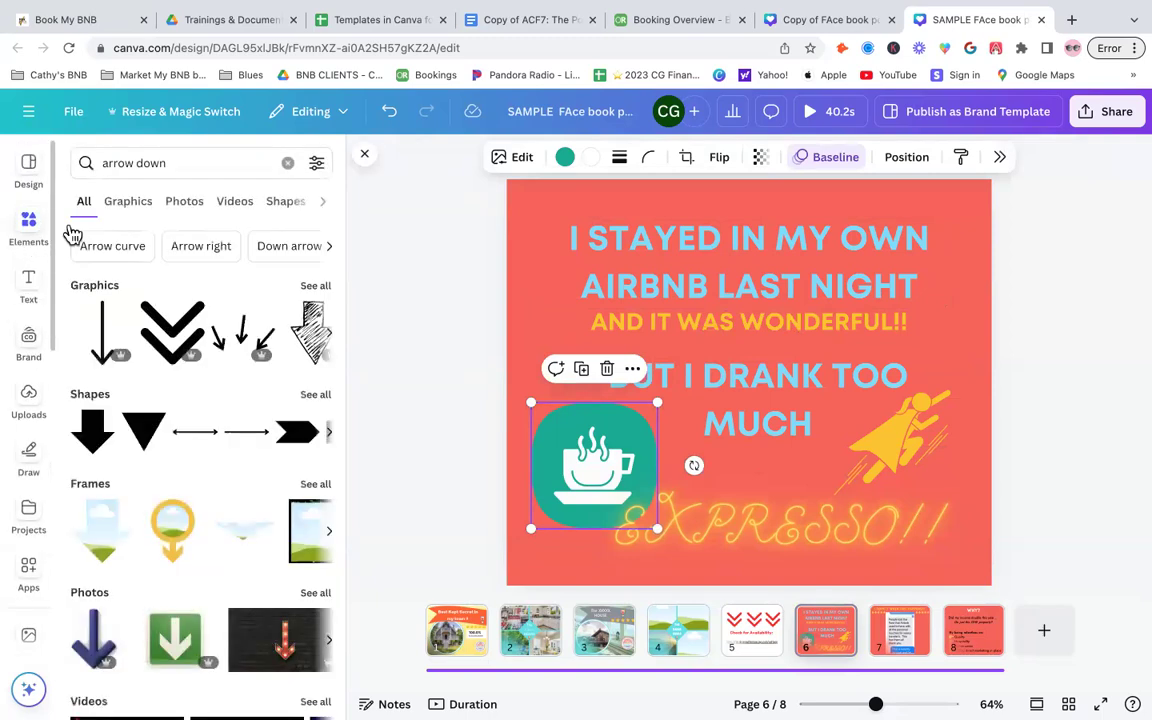
{"action": "left_click", "coordinate": [288, 163]}
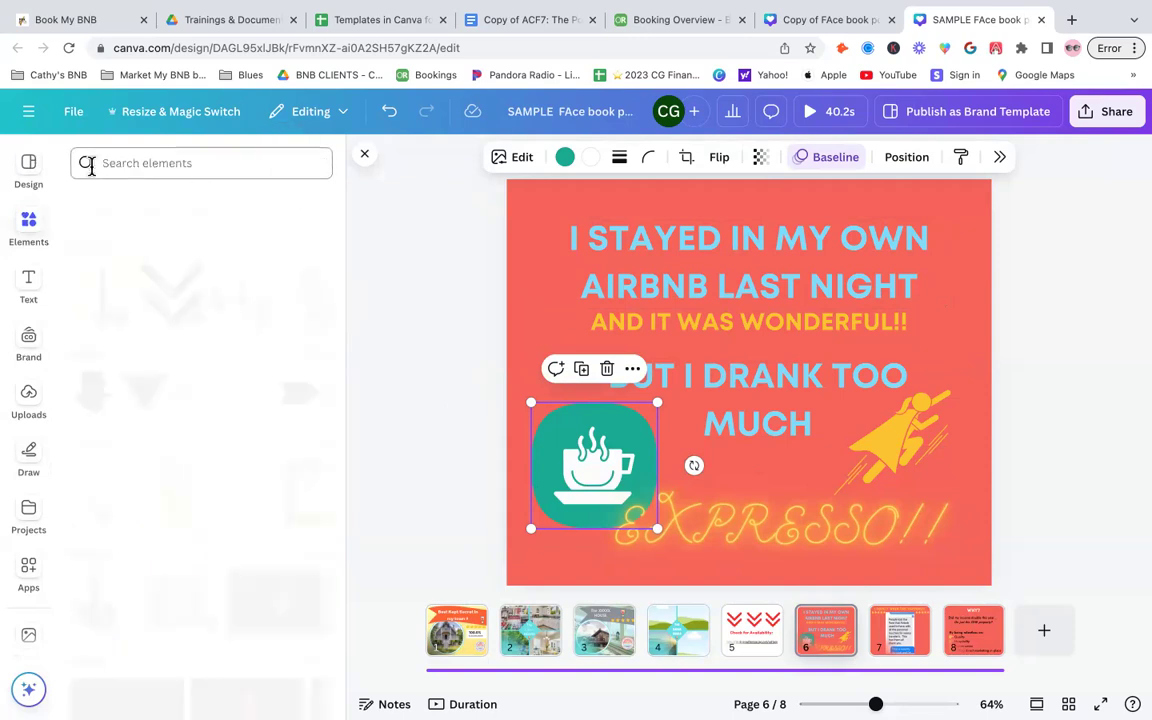
{"action": "left_click", "coordinate": [92, 163]}
{"action": "type", "text": "coffee"}
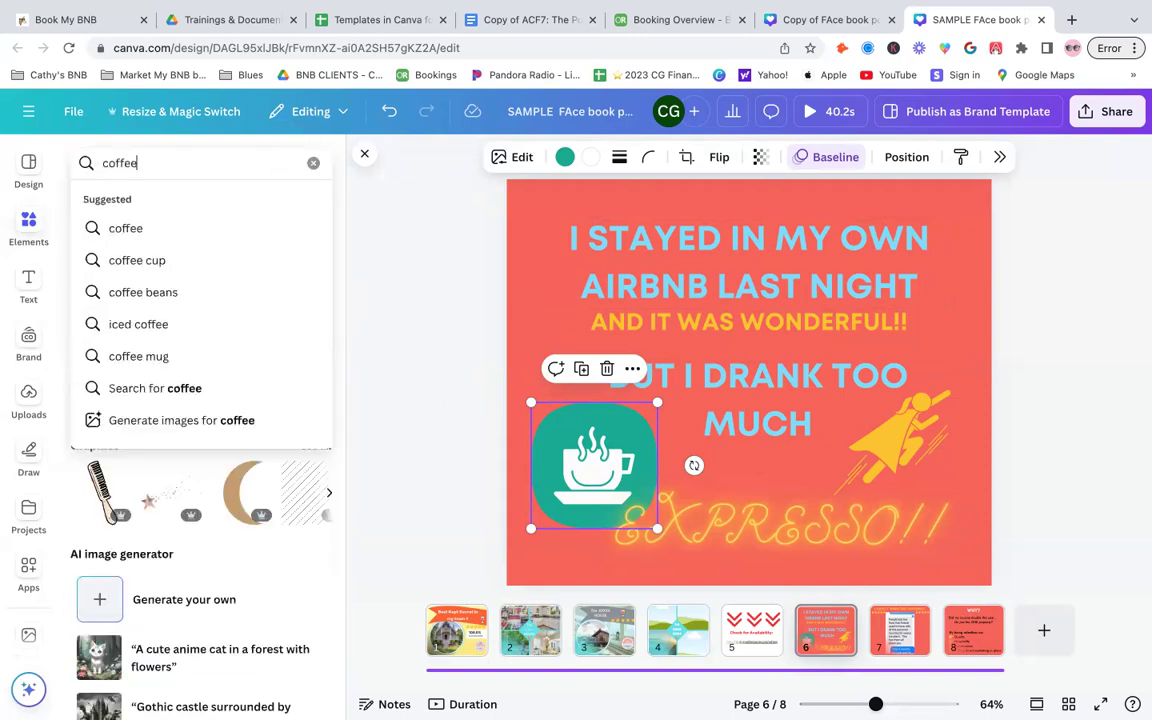
{"action": "key", "text": "Return"}
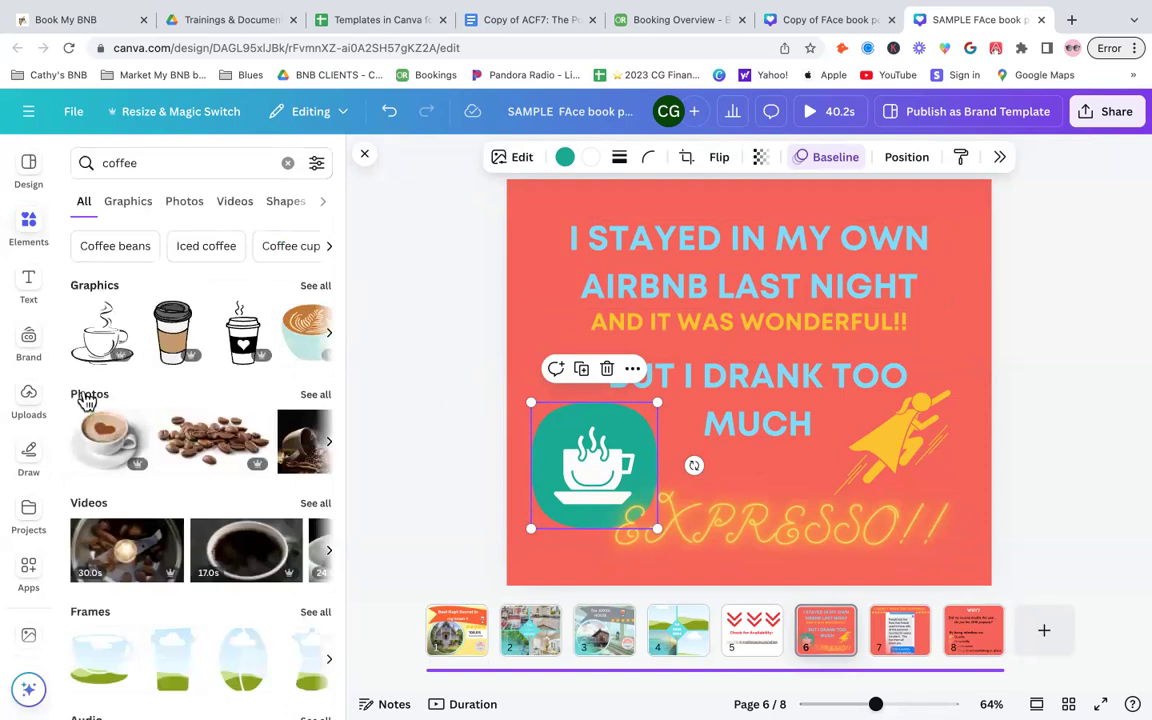
{"action": "left_click", "coordinate": [315, 287]}
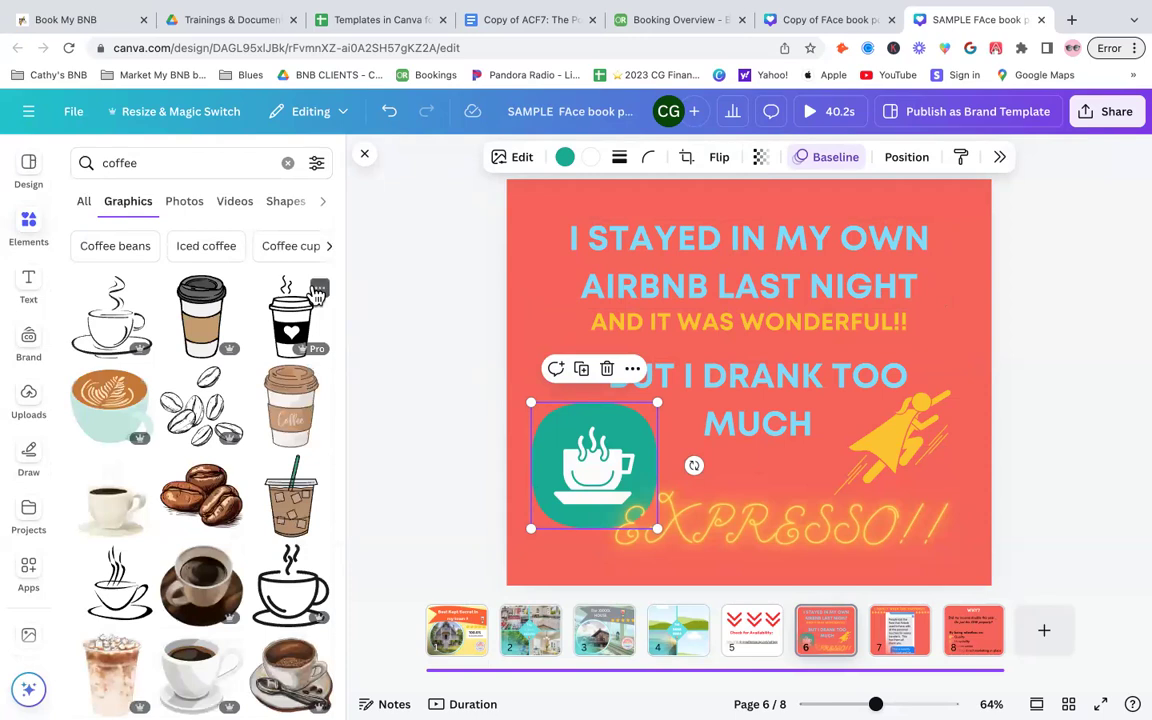
{"action": "left_click_drag", "start_coordinate": [95, 372], "coordinate": [566, 430]}
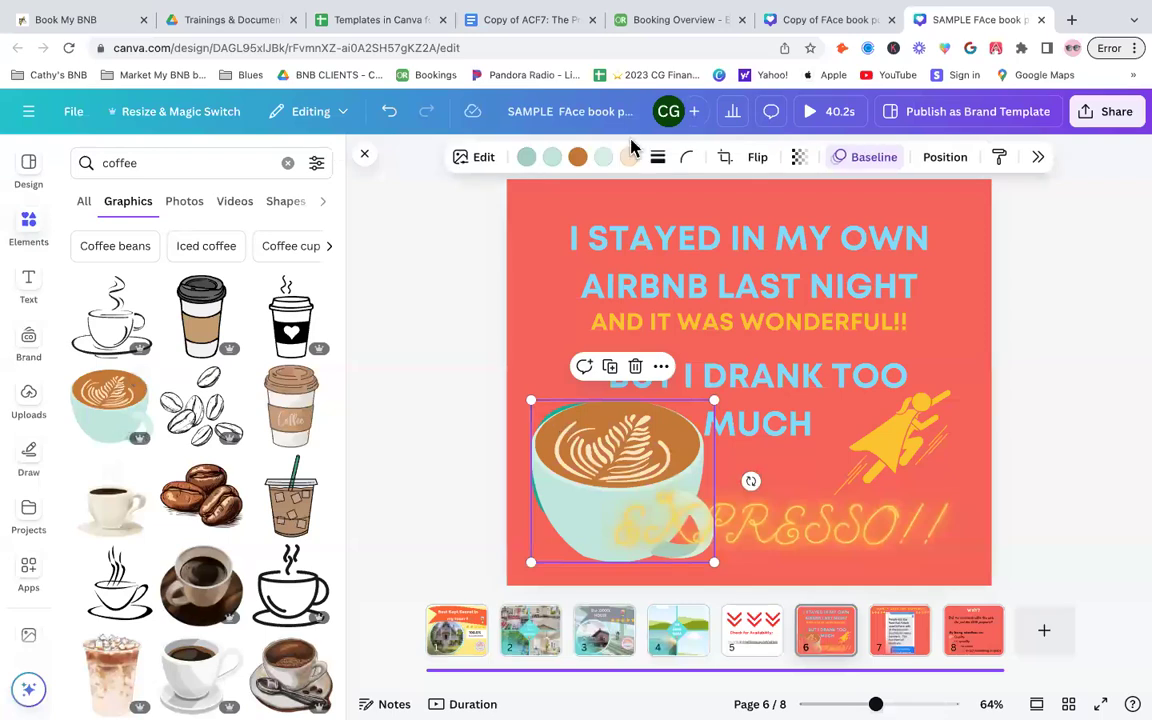
{"action": "key", "text": "Delete"}
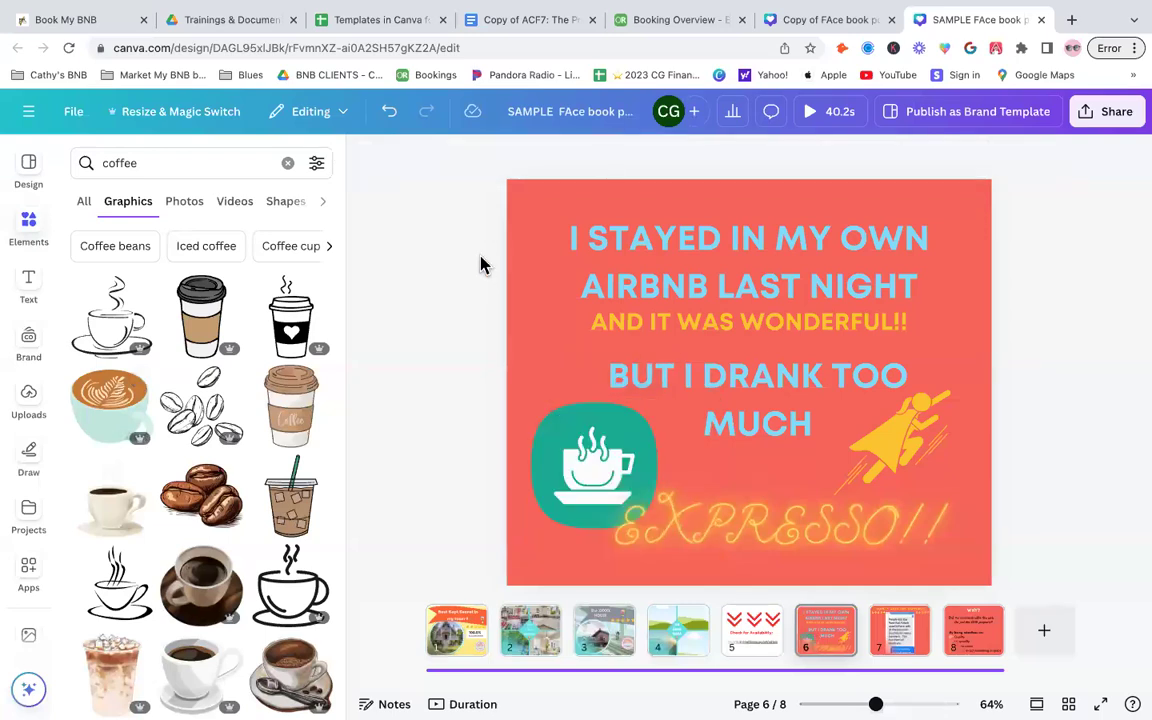
- Browse coffee photos and review pages 7, 8 and 1 of the design
{"action": "left_click", "coordinate": [186, 214]}
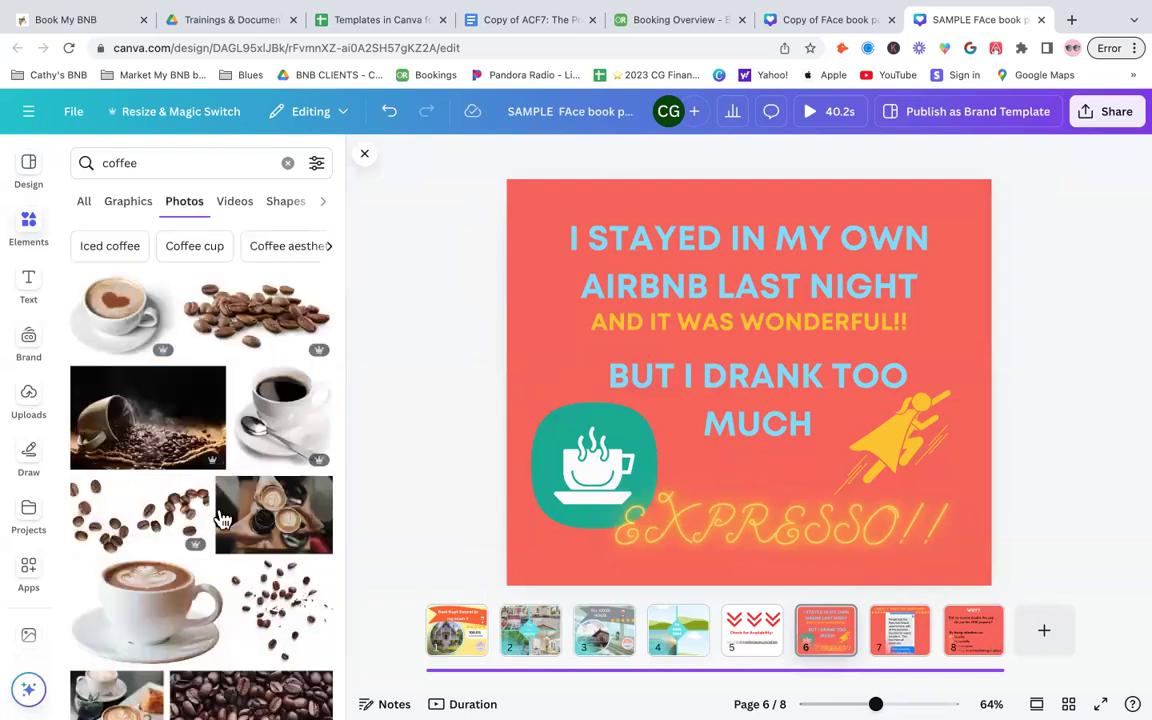
{"action": "left_click", "coordinate": [900, 632]}
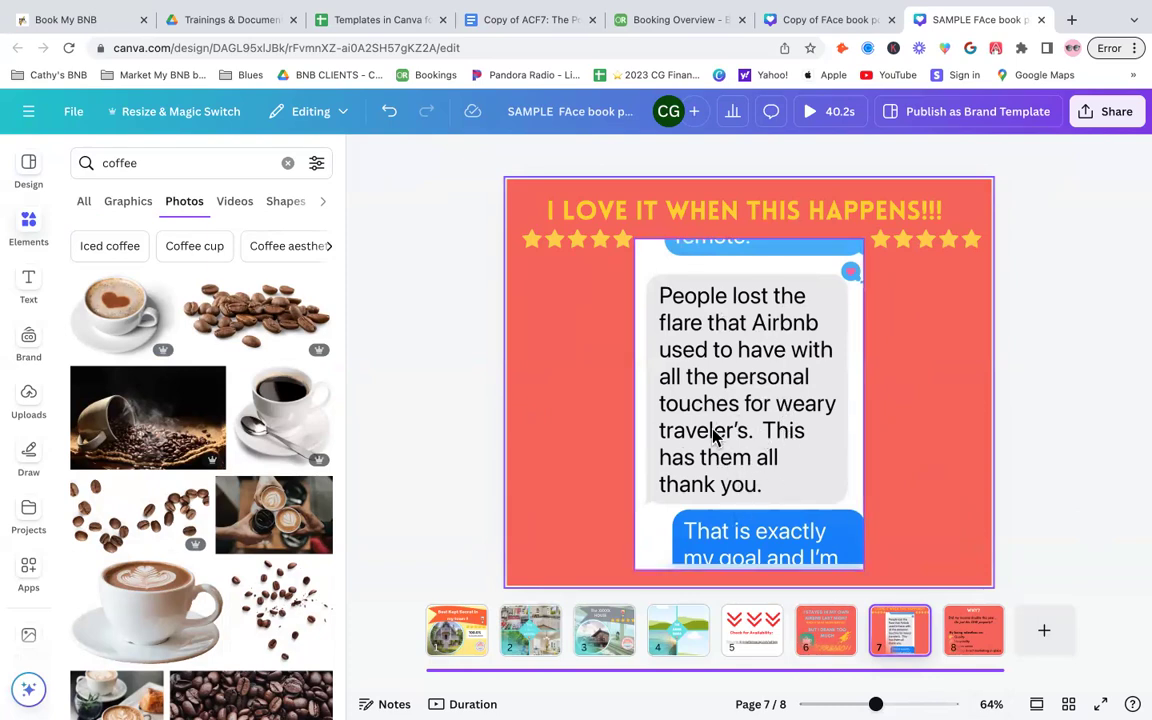
{"action": "left_click", "coordinate": [28, 398]}
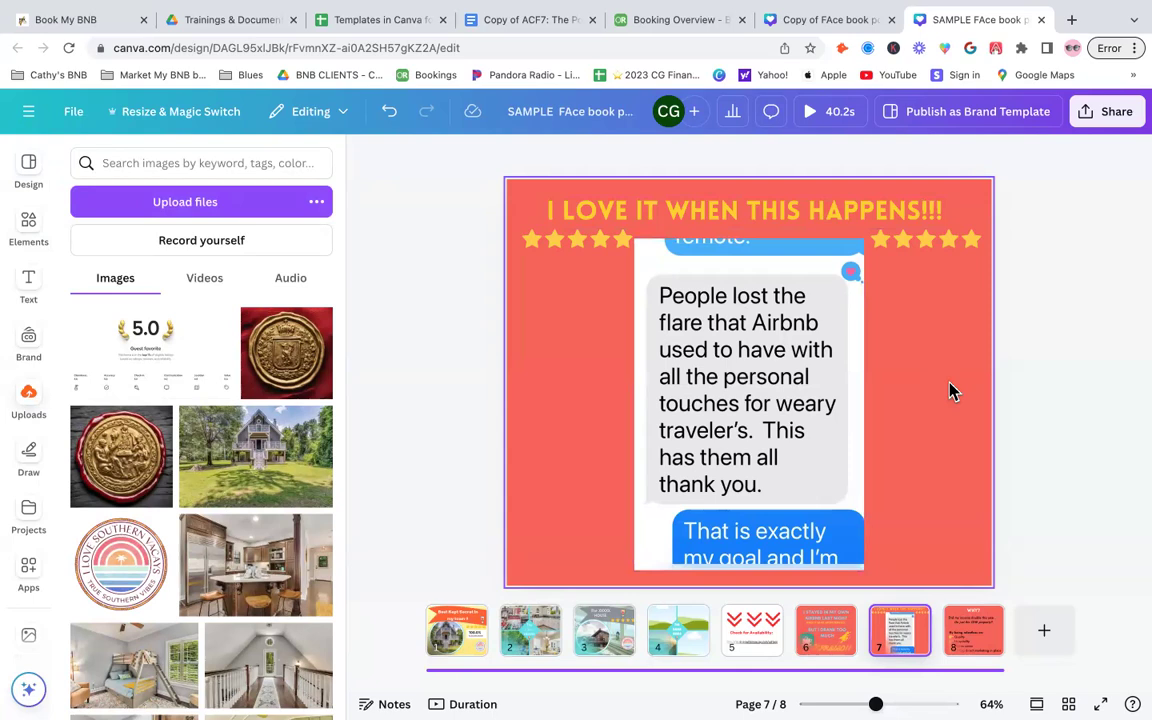
{"action": "left_click", "coordinate": [966, 645]}
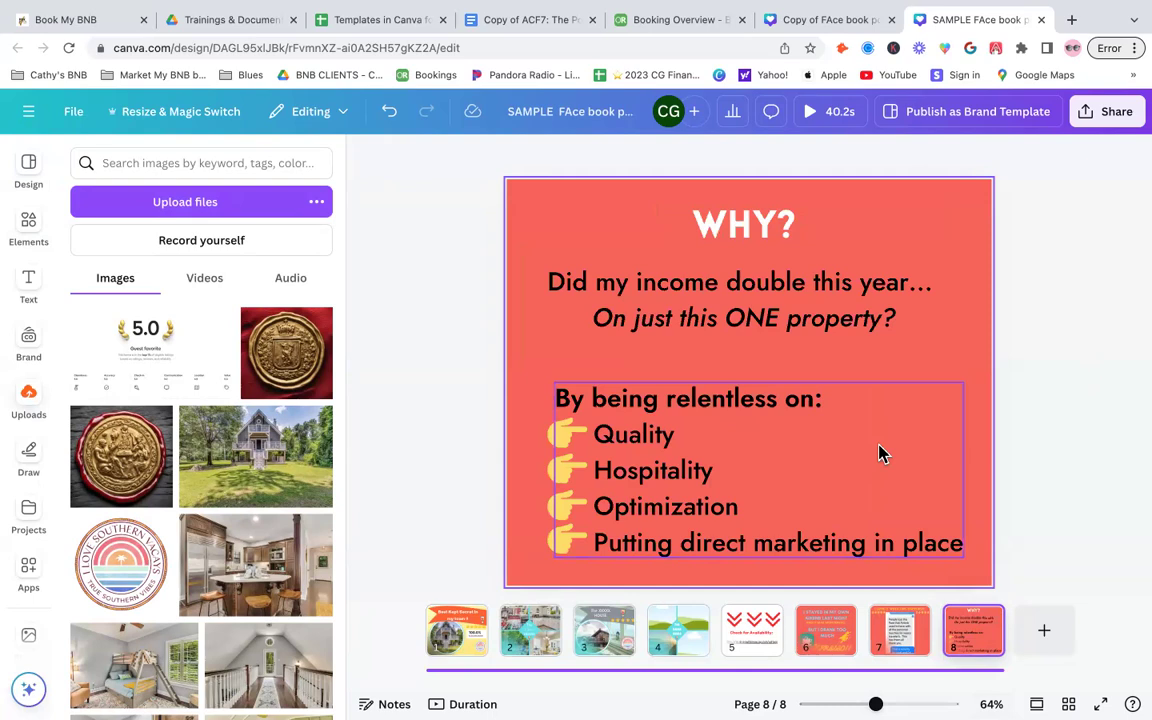
{"action": "left_click", "coordinate": [463, 643]}
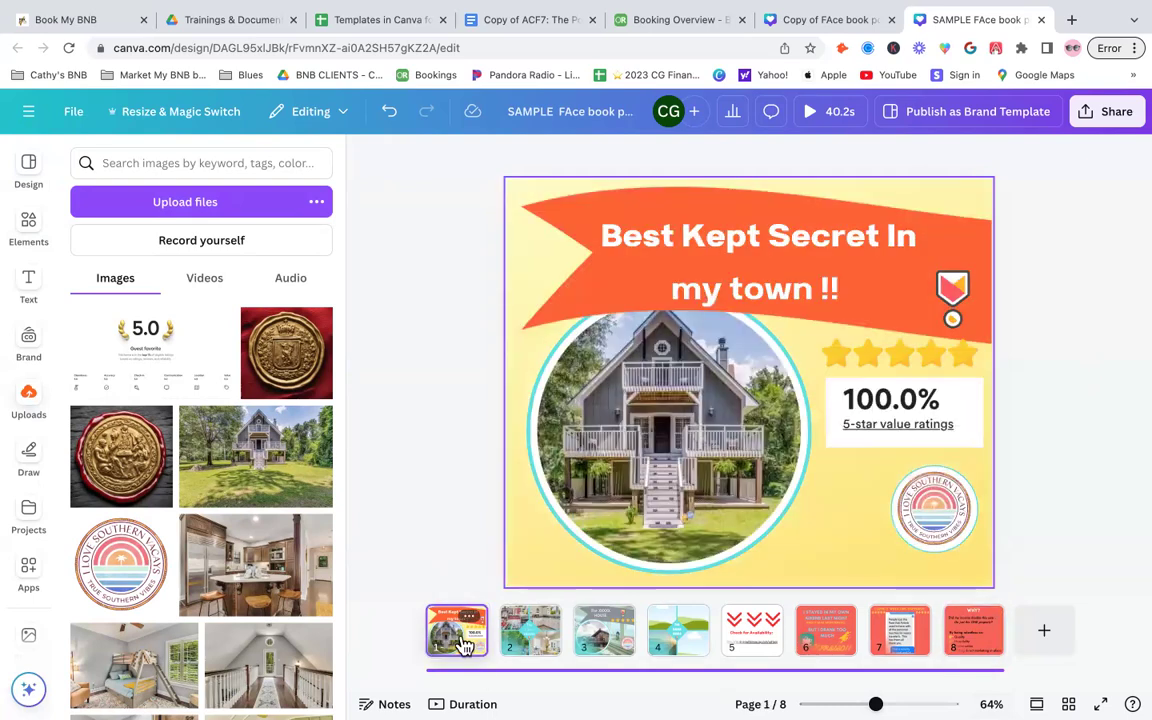
{"action": "left_click", "coordinate": [1108, 371]}
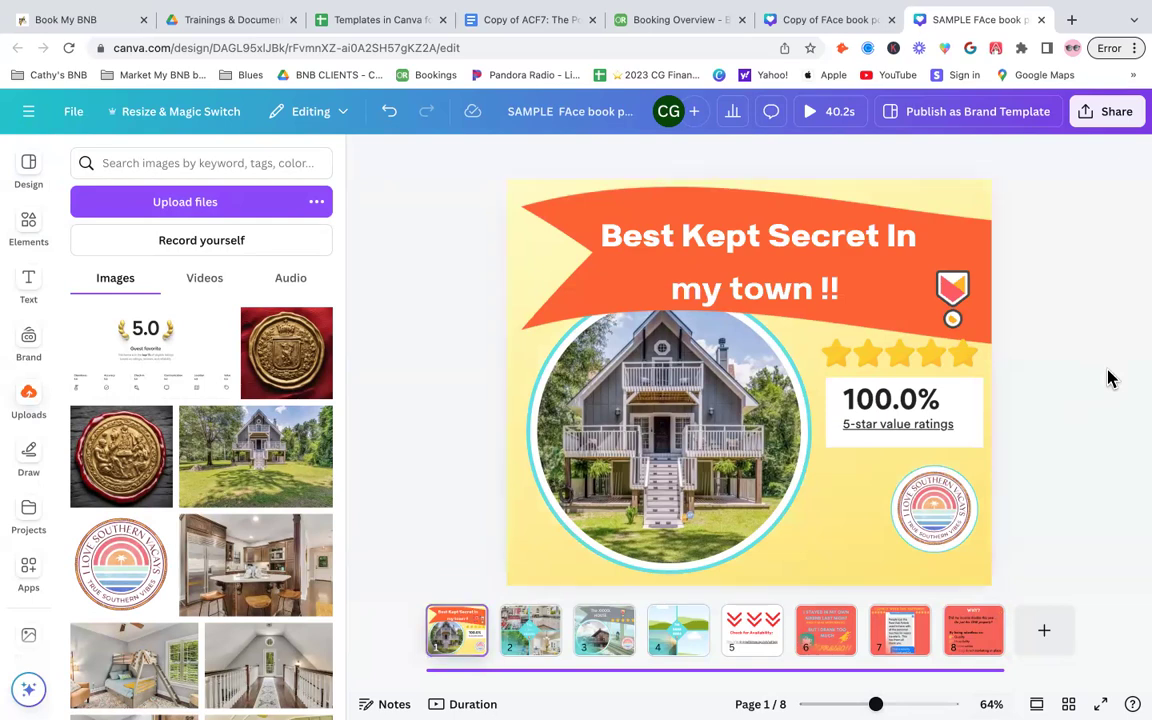